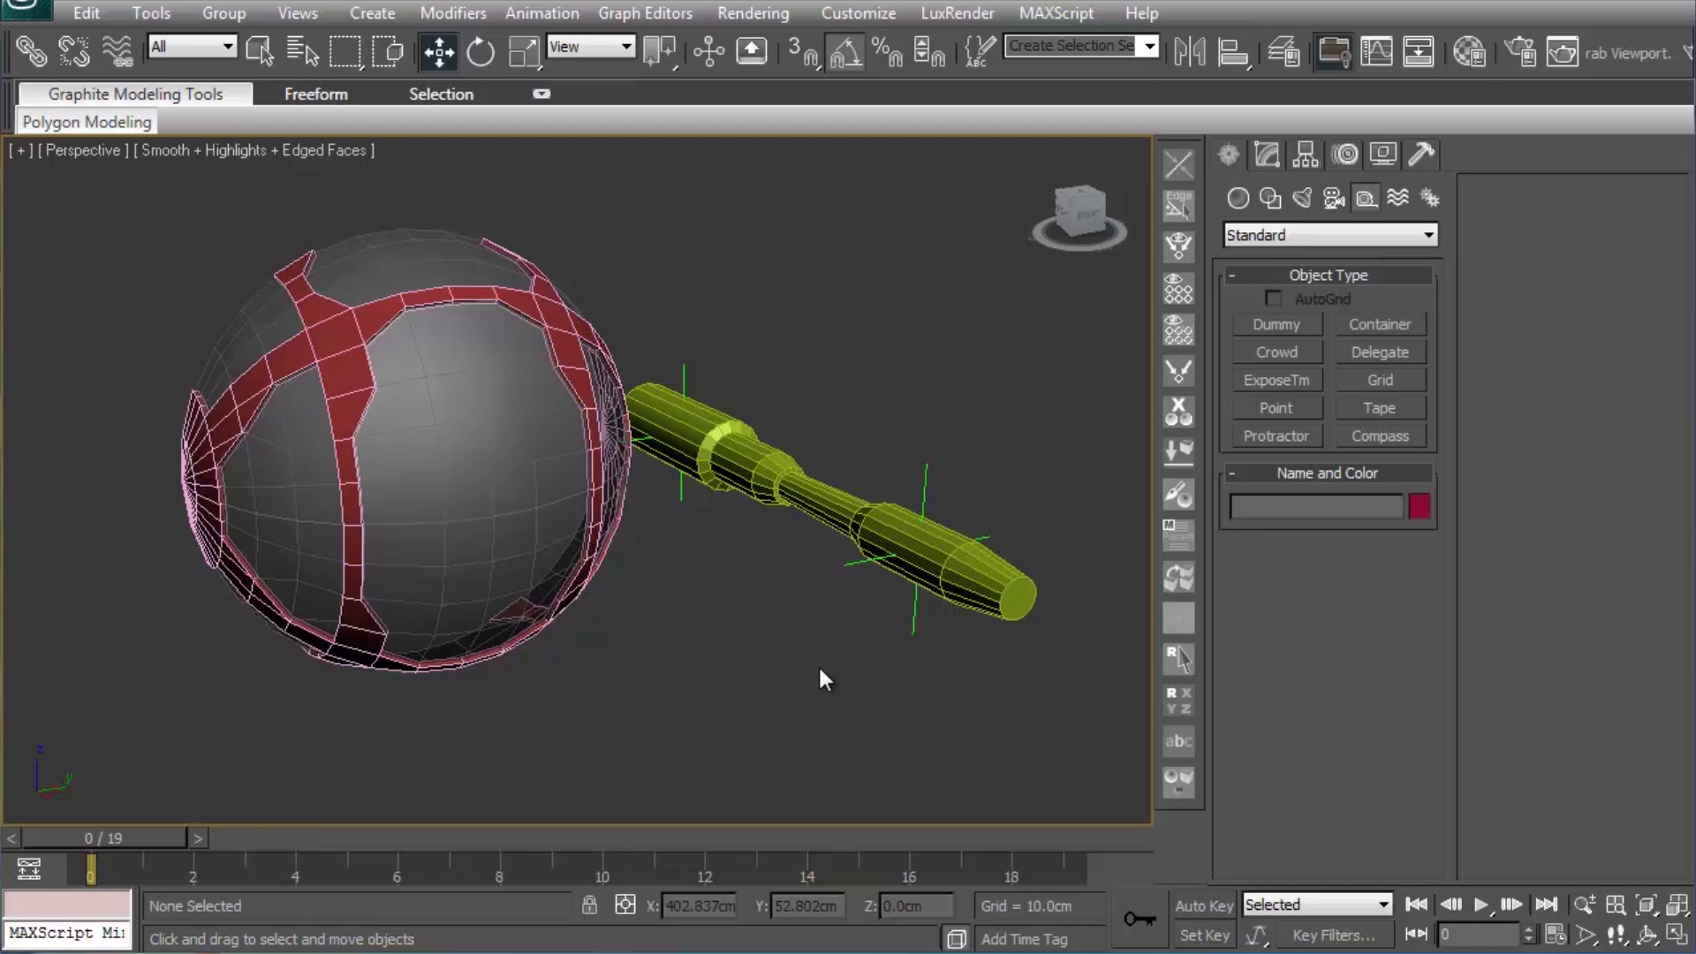
Step: Orbit around the turret ball to look straight into the frame opening
mouse_move(731, 634)
alt+middle_down()
mouse_move(685, 606)
mouse_move(703, 620)
alt+middle_up()
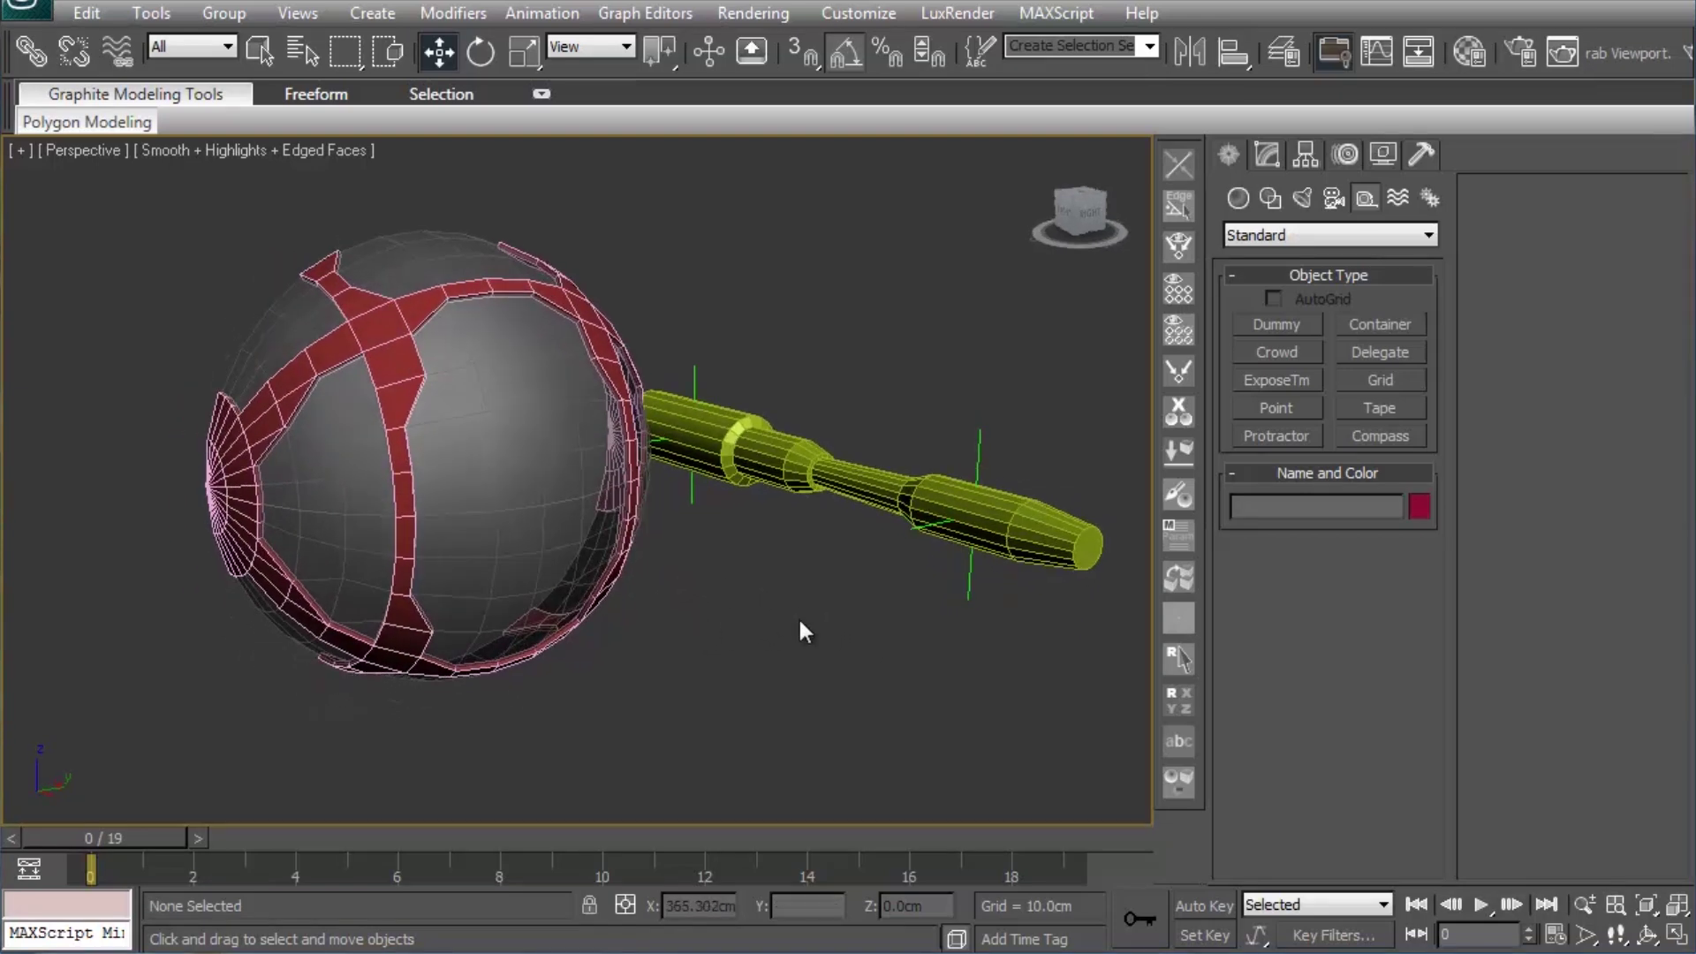
mouse_move(688, 551)
alt+middle_down()
mouse_move(792, 580)
mouse_move(617, 580)
mouse_move(720, 577)
mouse_move(685, 594)
mouse_move(606, 575)
mouse_move(680, 586)
mouse_move(718, 561)
mouse_move(718, 583)
alt+middle_up()
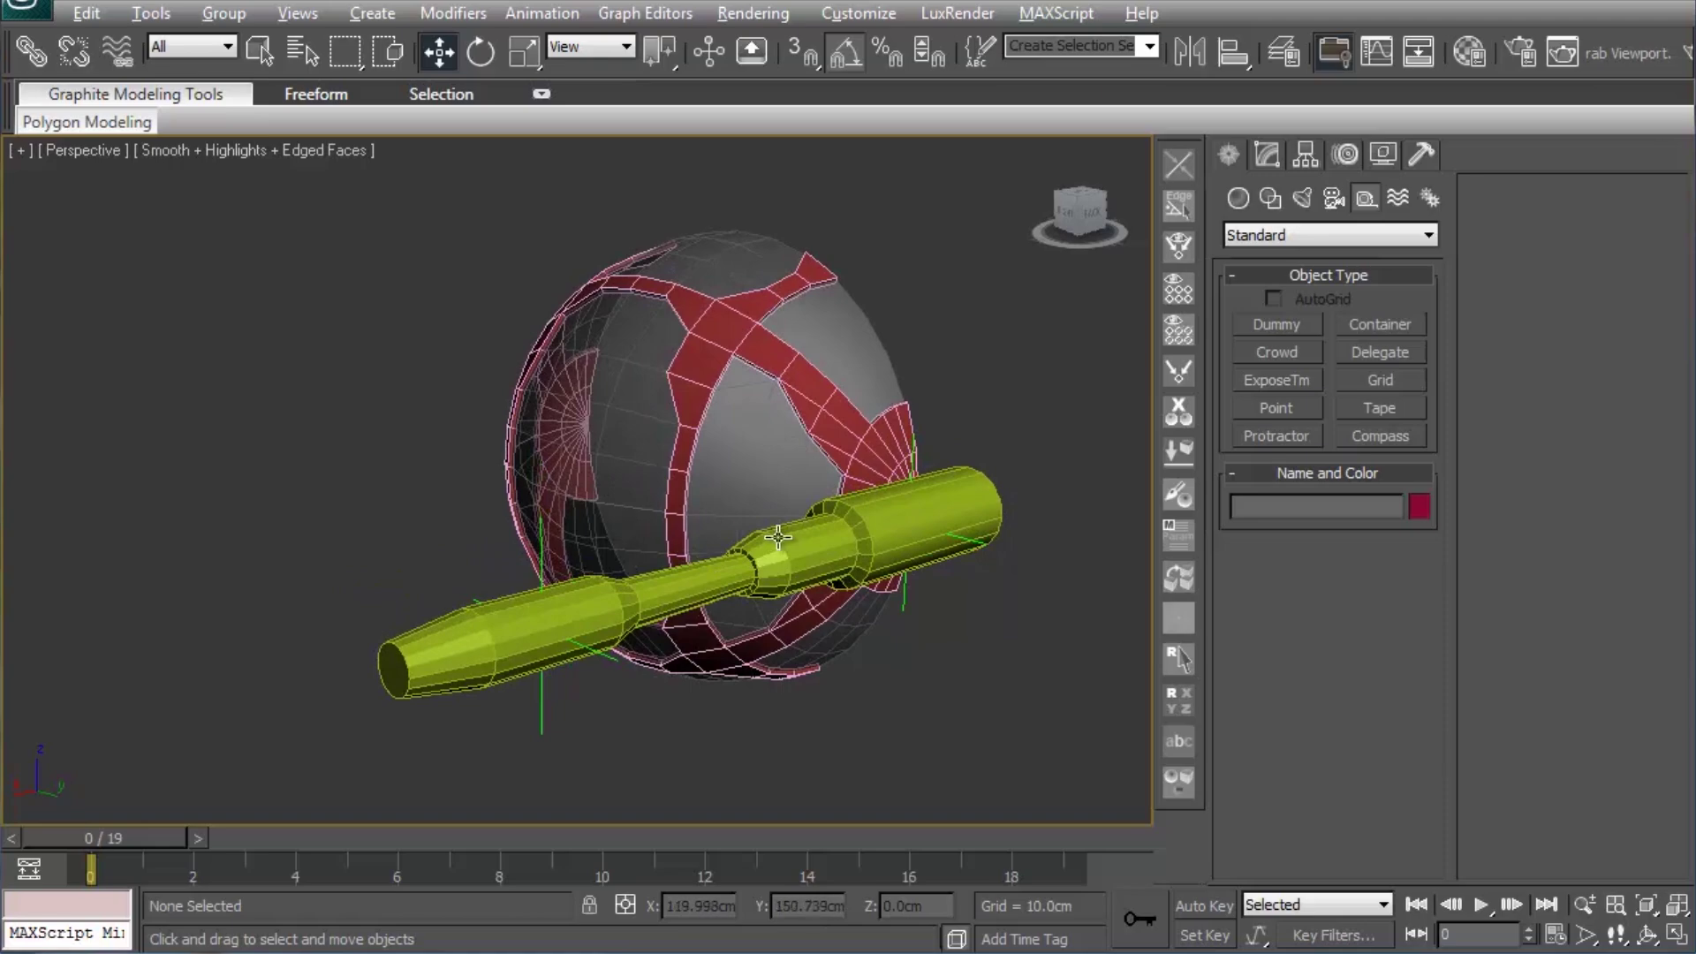
mouse_move(937, 555)
alt+middle_down()
mouse_move(617, 552)
mouse_move(568, 534)
mouse_move(581, 500)
alt+middle_up()
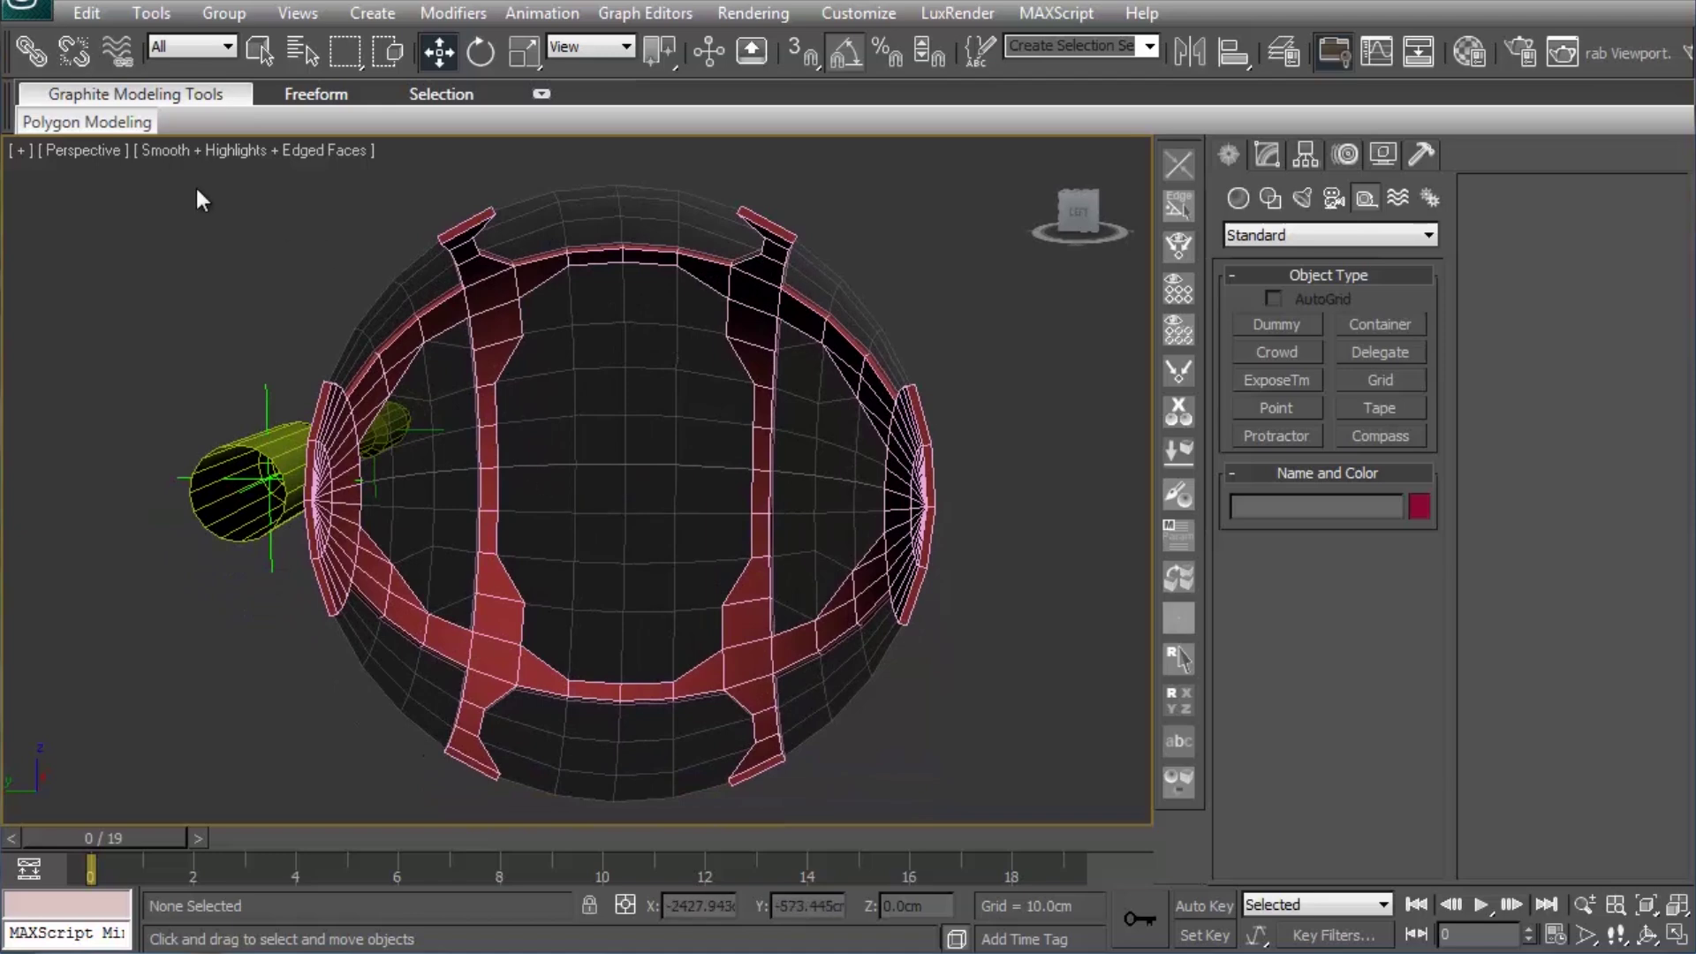
Step: Browse the viewport layout choices in Viewport Configuration, then close it unchanged
click(19, 150)
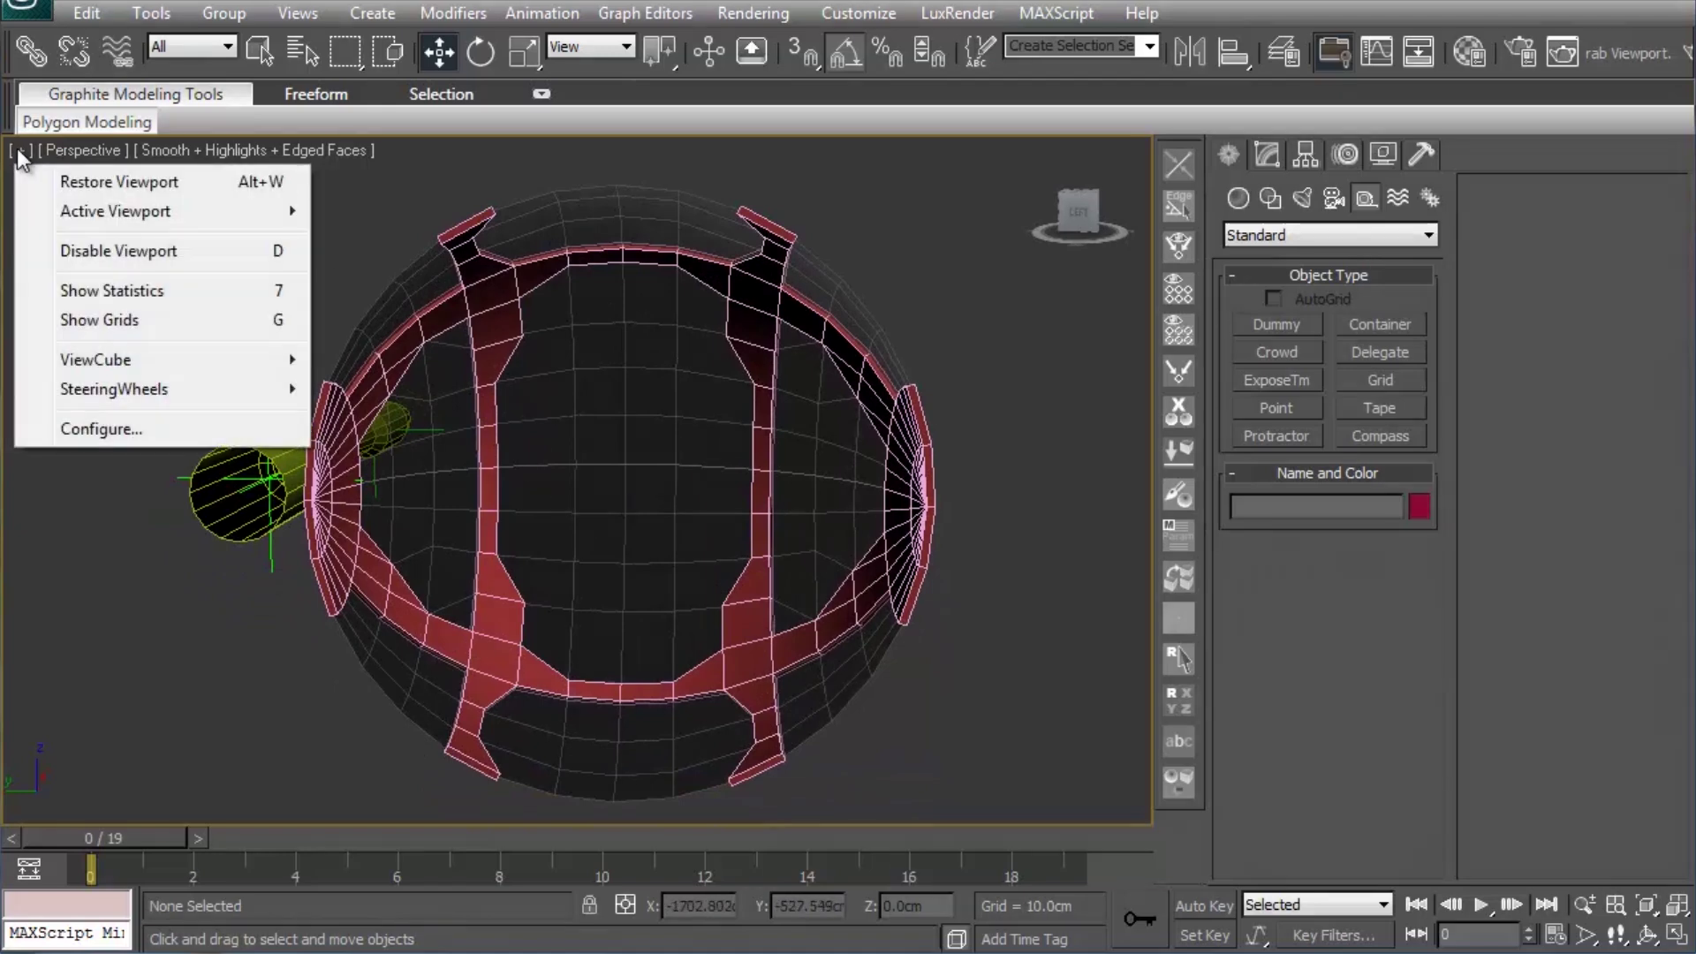
click(129, 427)
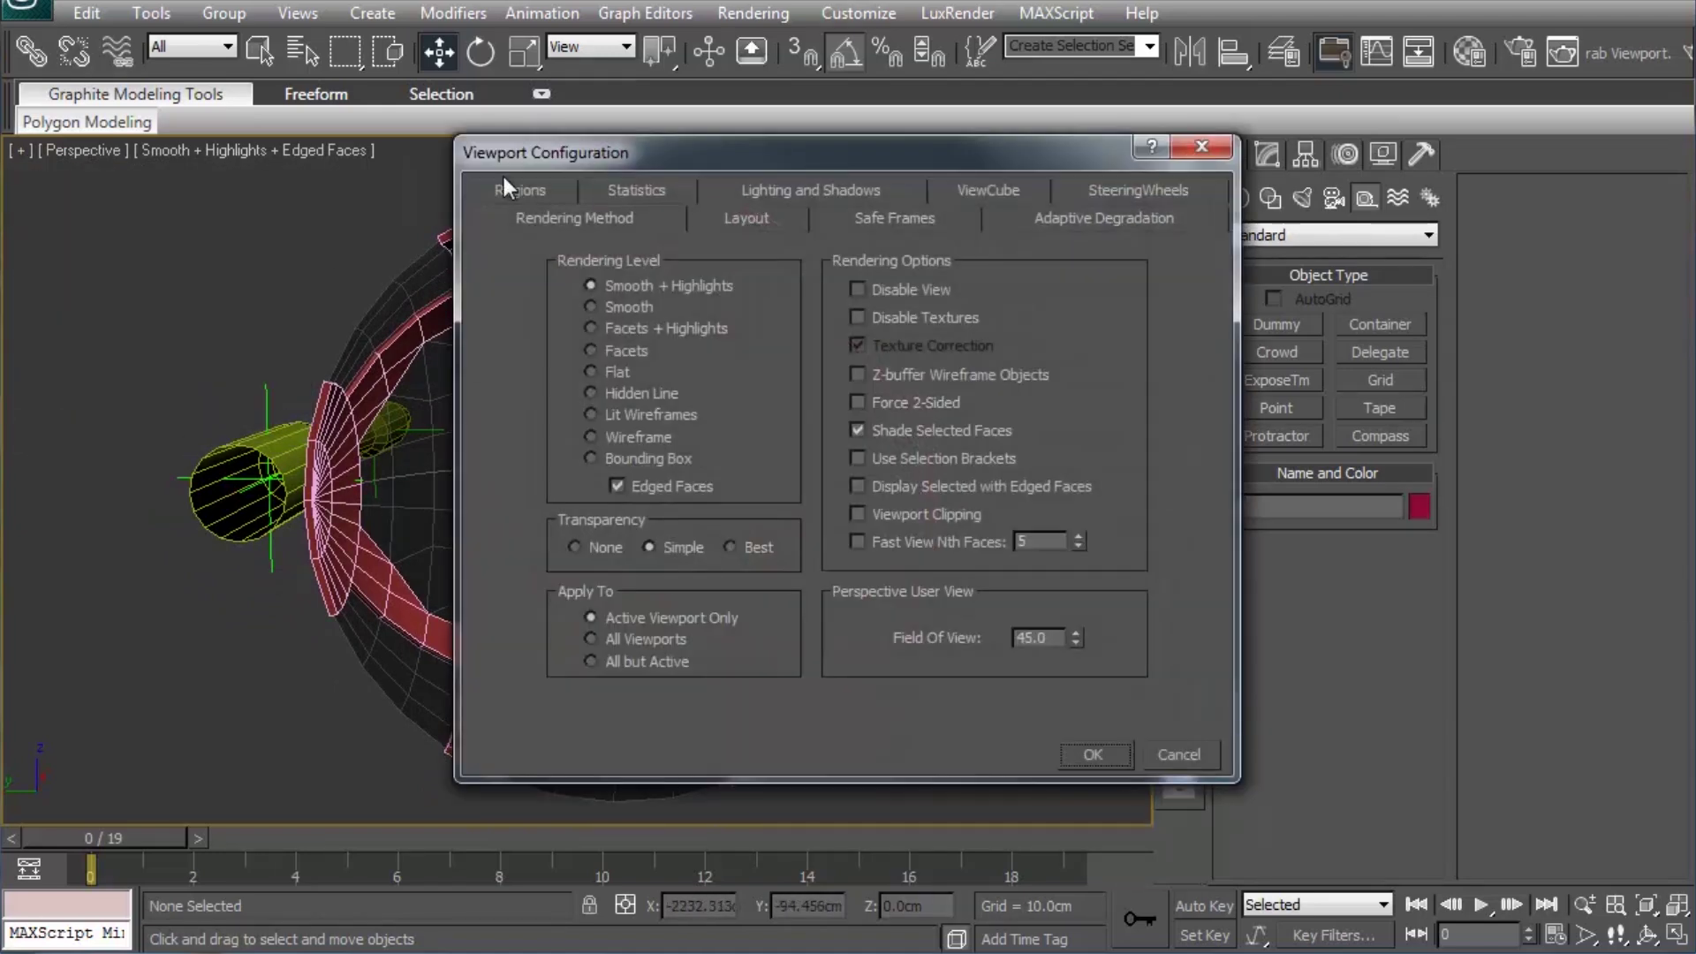
click(757, 220)
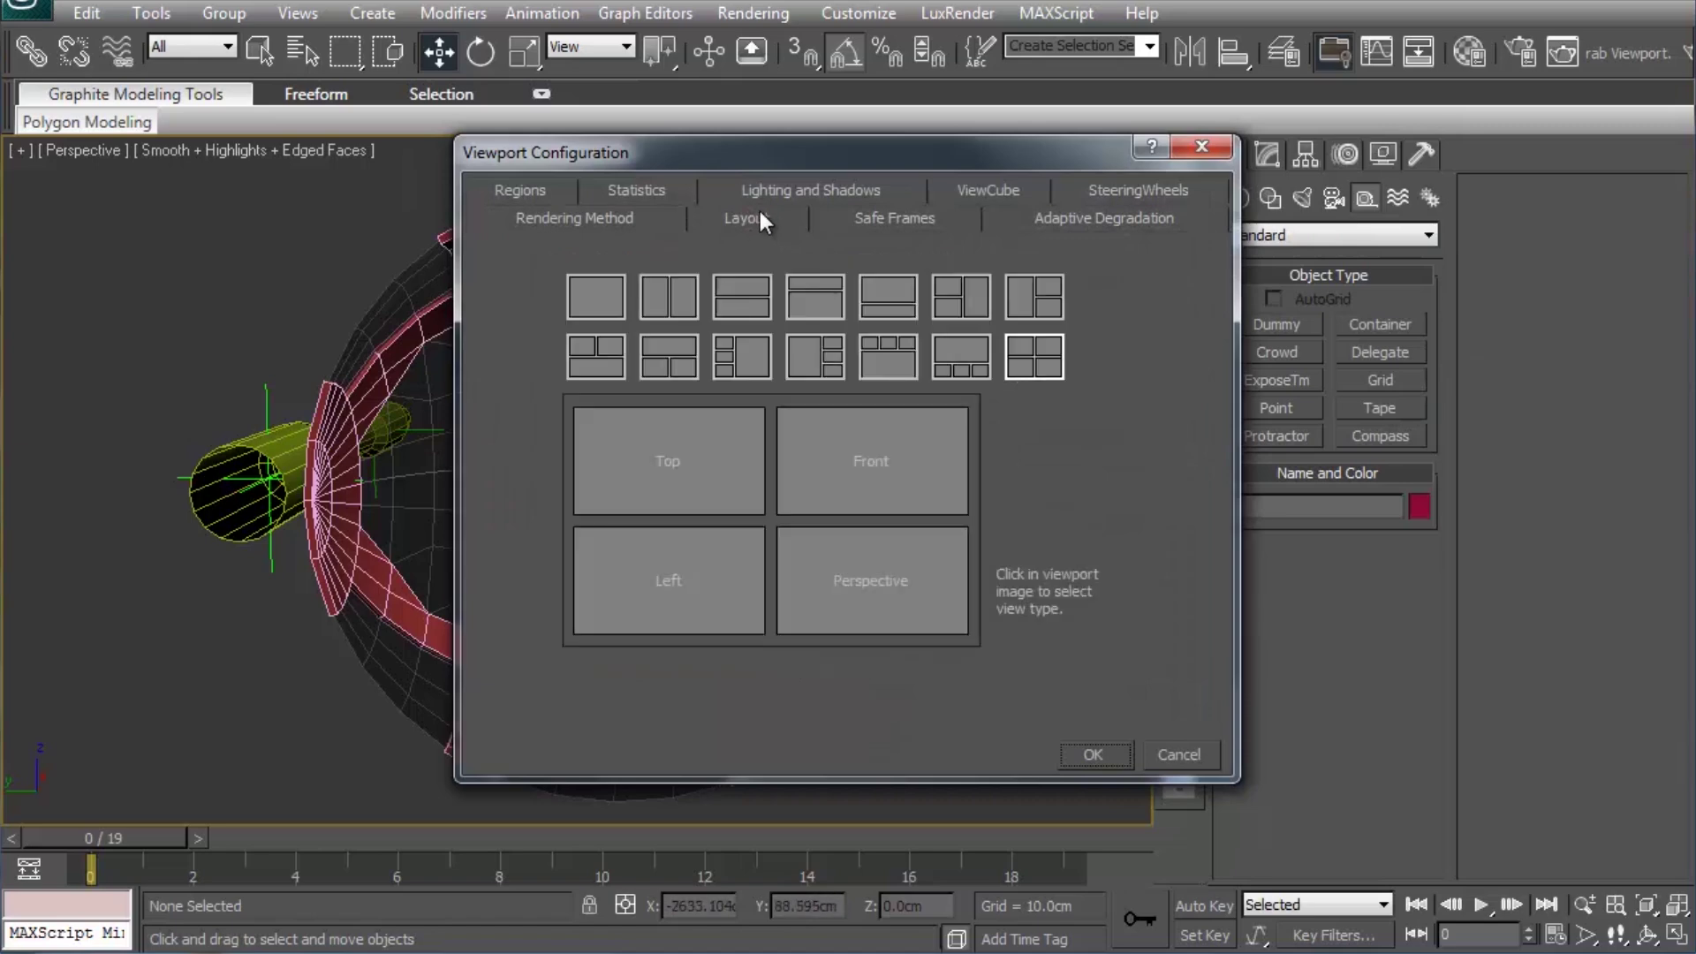
click(1201, 146)
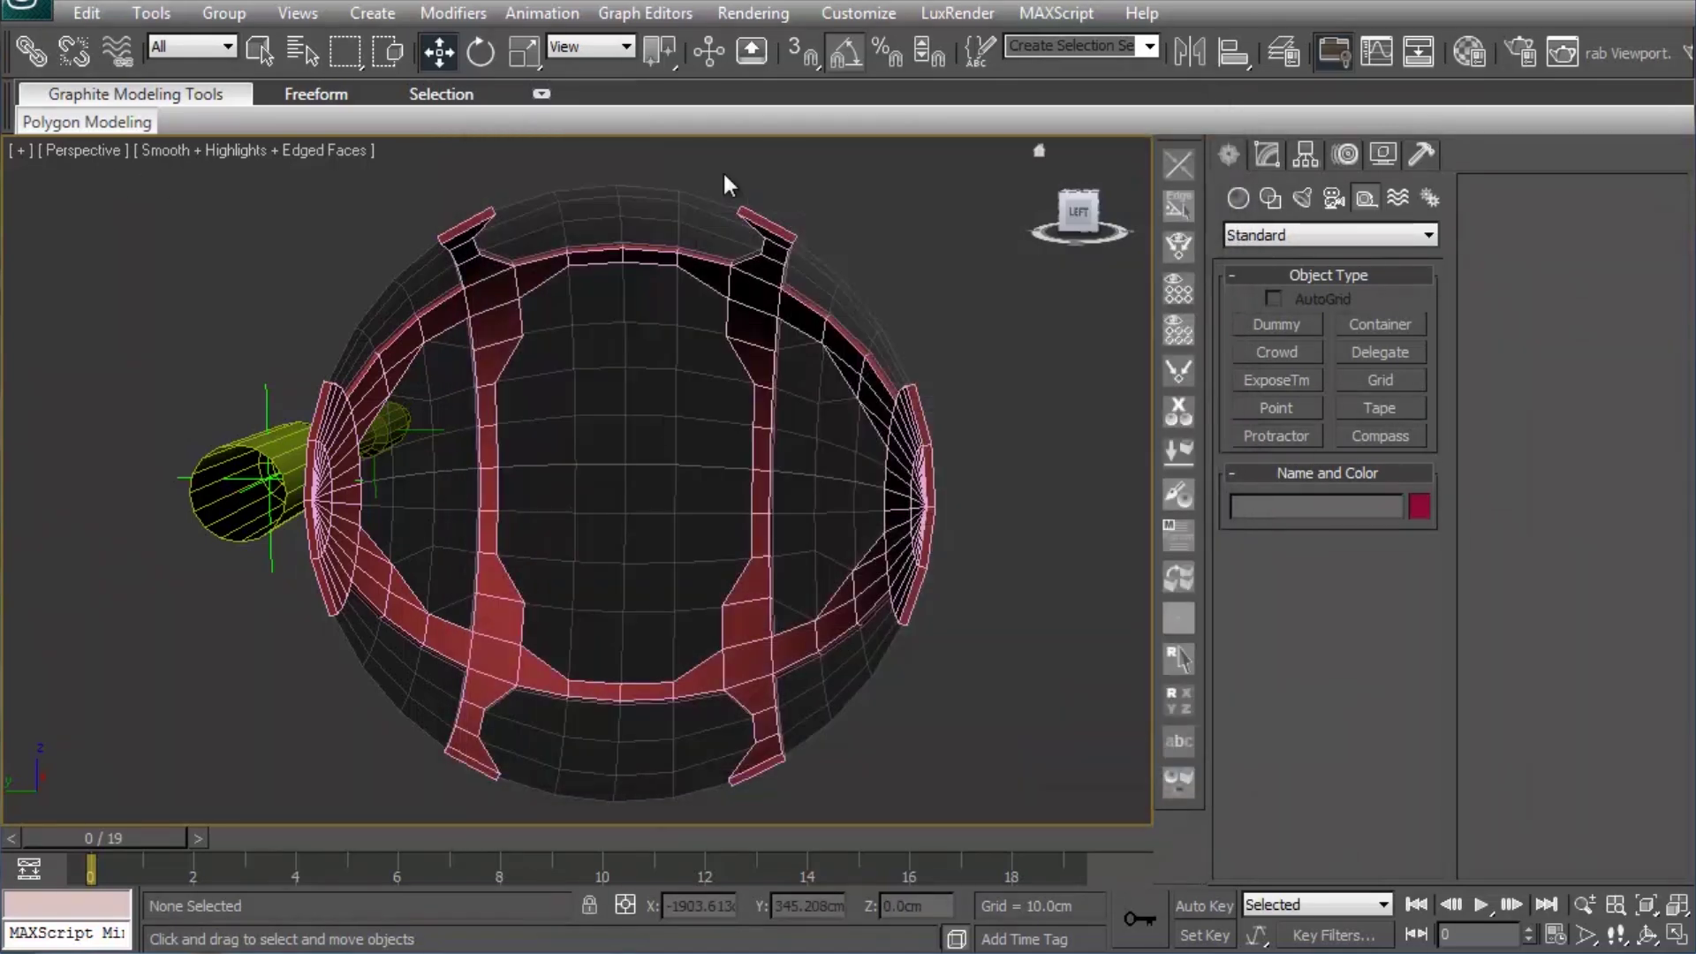
Step: Set viewport statistics to Triangle Count only (Total + Selection), with Frames Per Second off
click(19, 151)
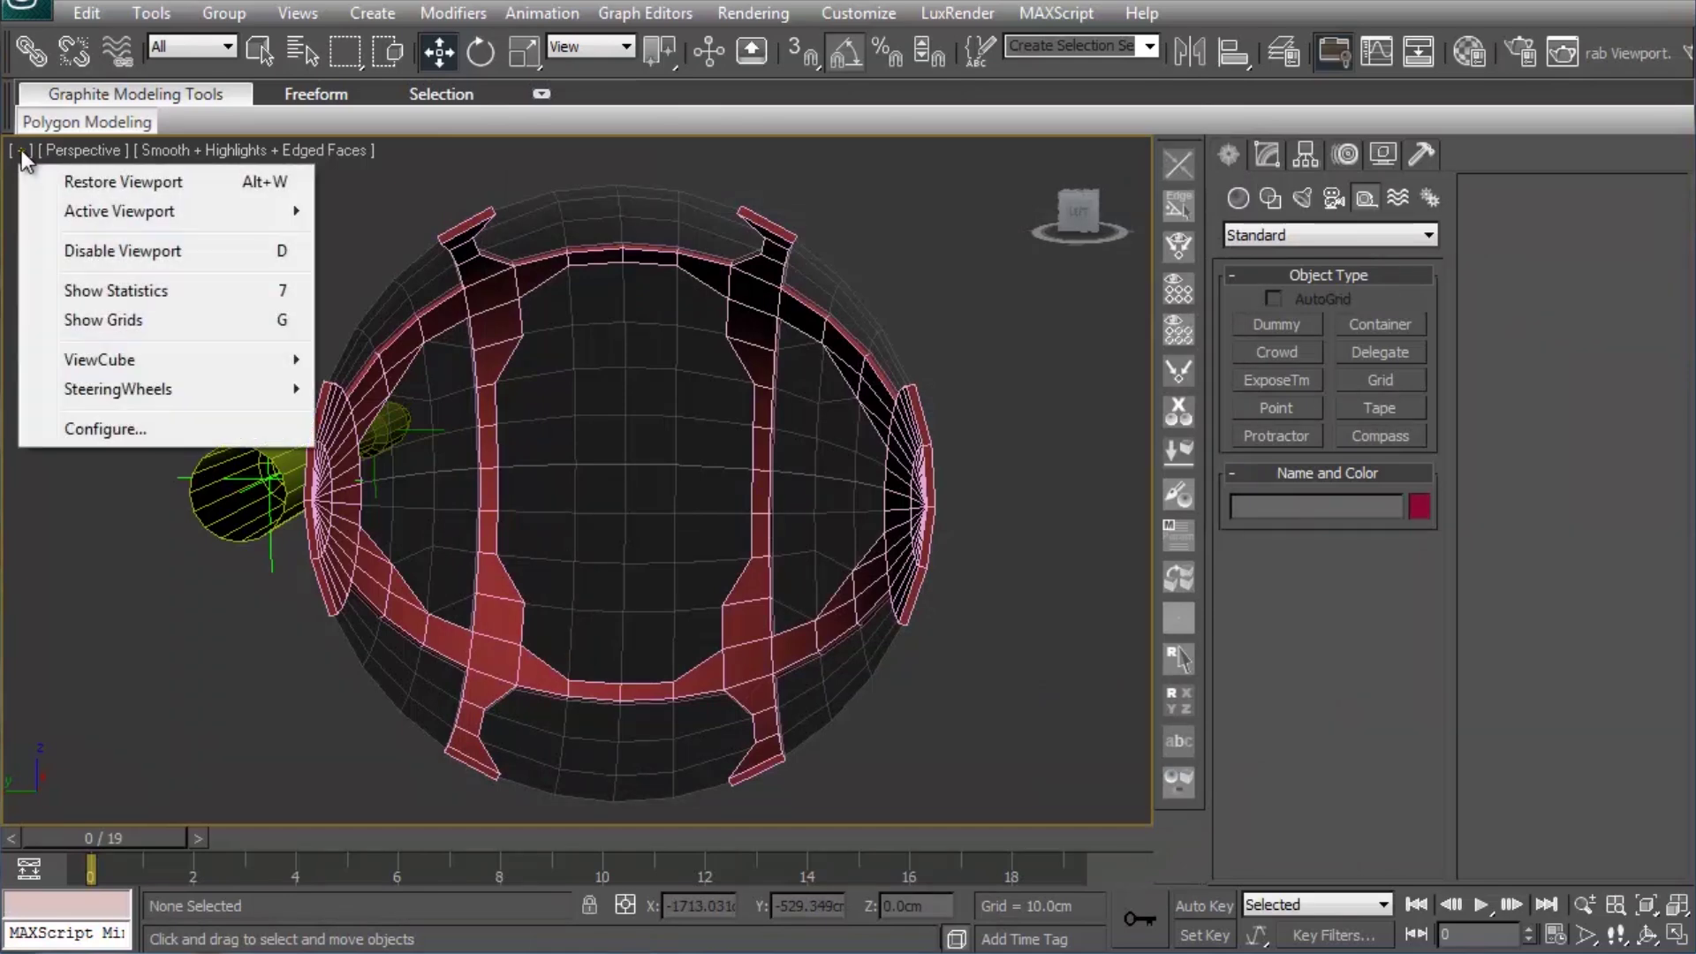
click(120, 430)
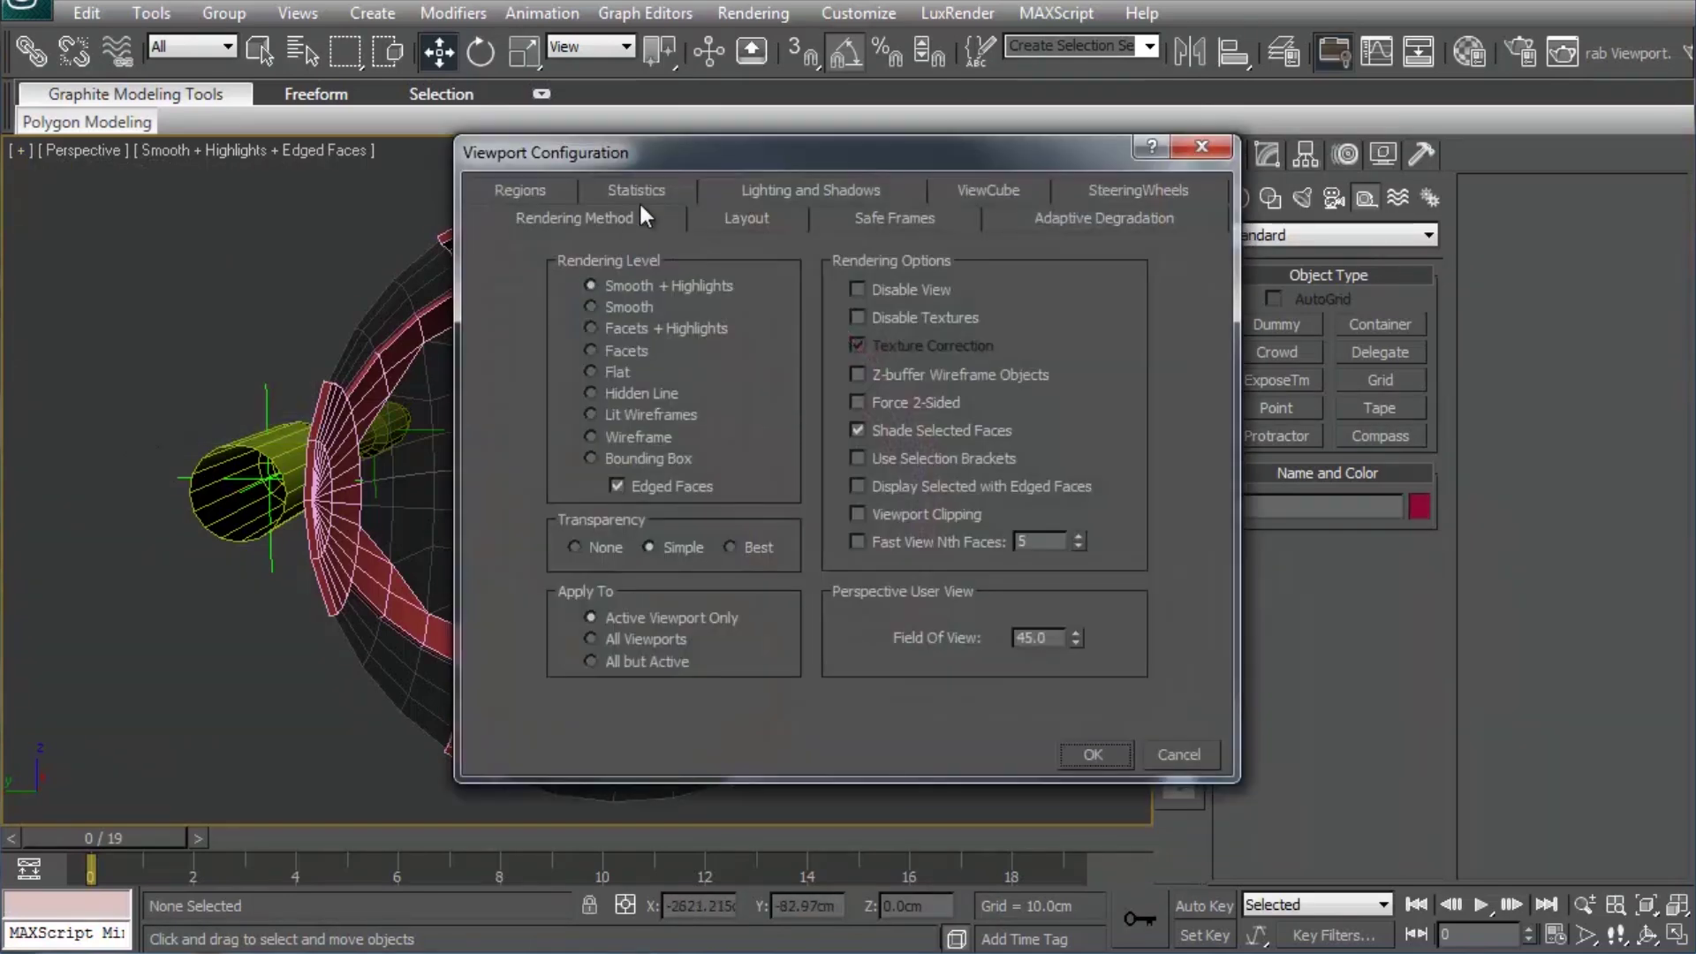
click(639, 180)
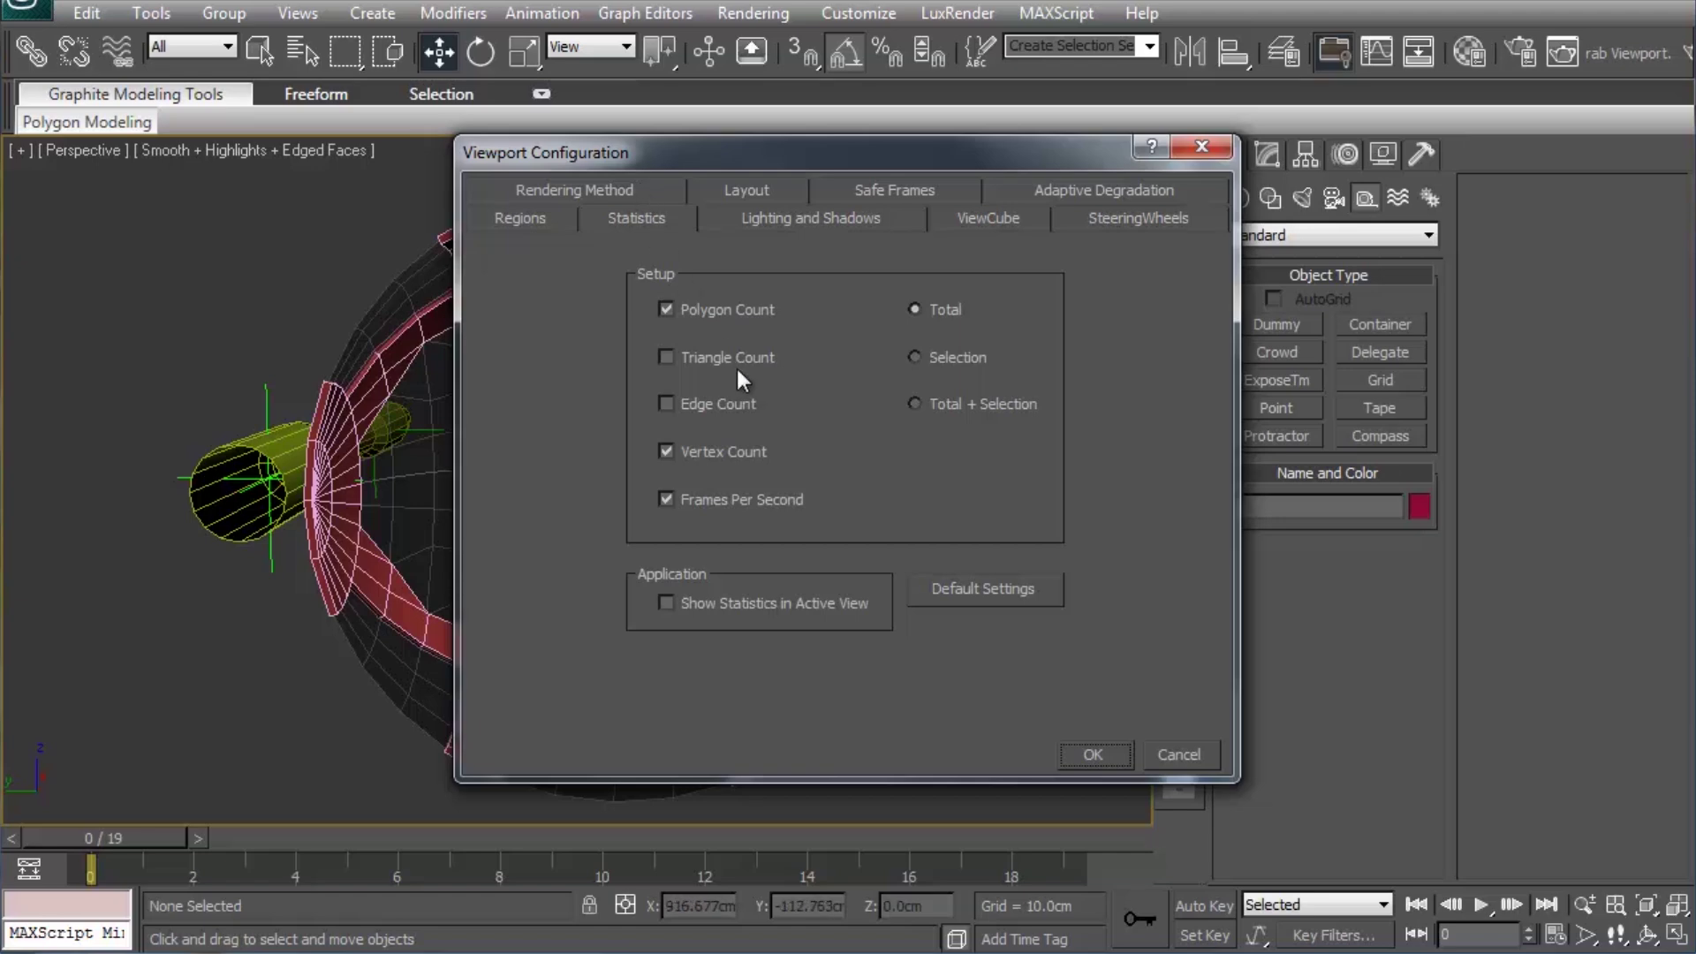
click(692, 357)
click(734, 497)
Step: Apply the statistics settings, display them with 7, and select the Gun showing 302 tris
click(1106, 752)
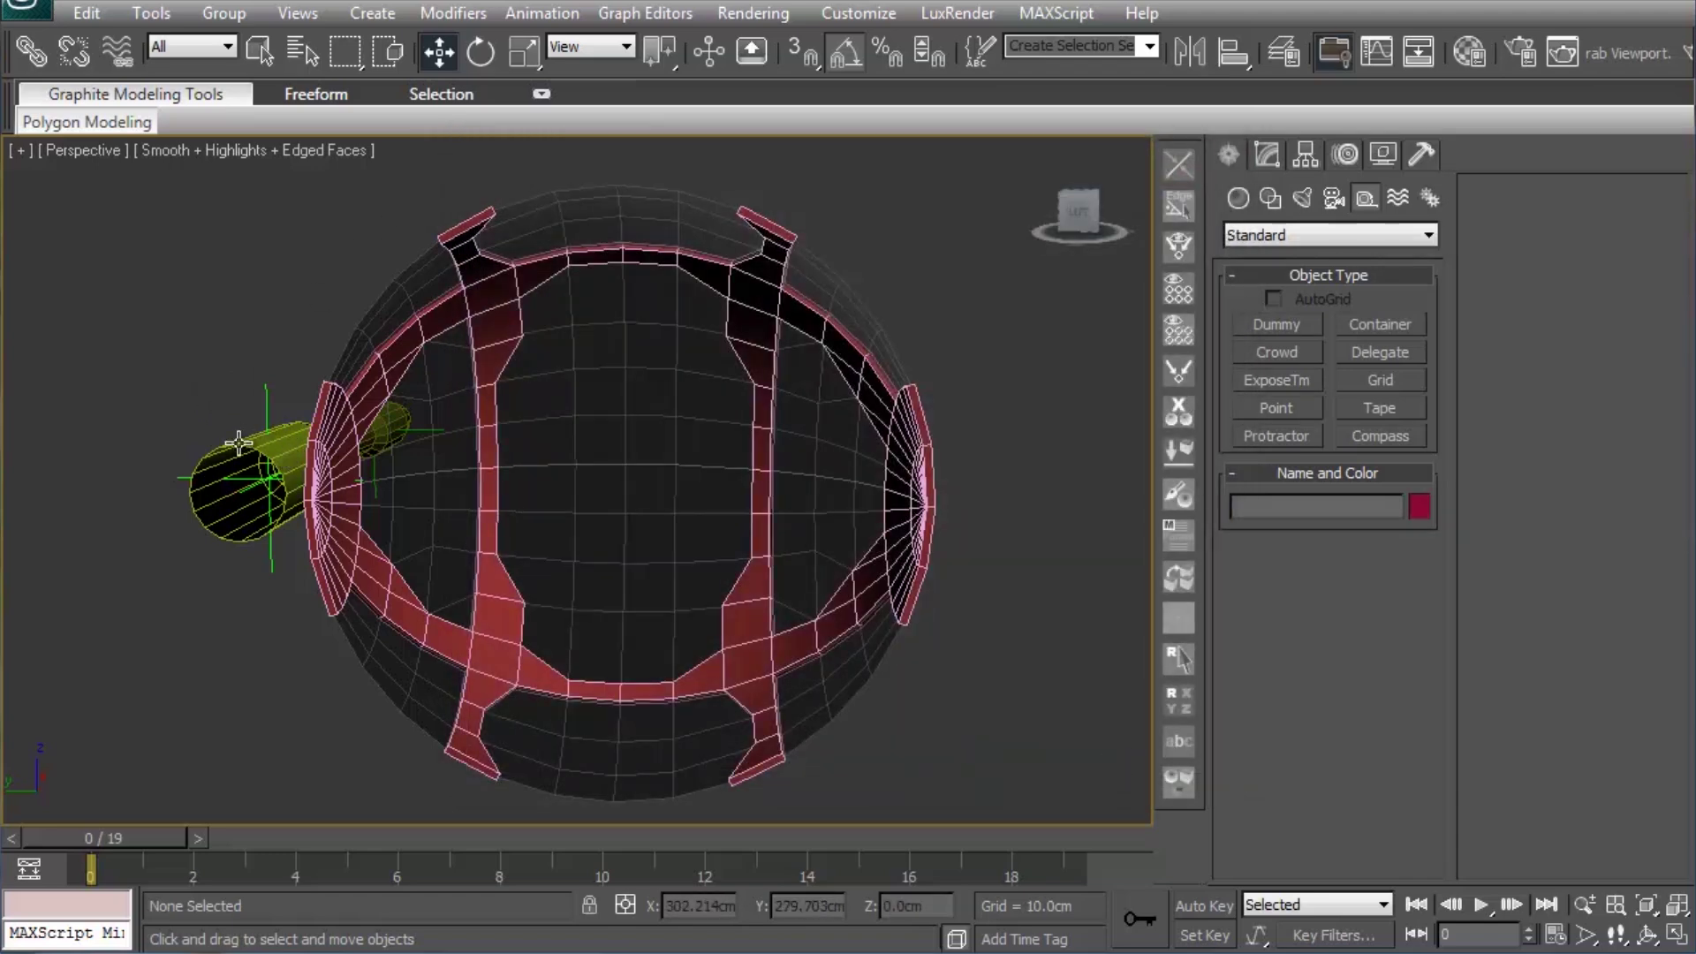
middle_drag(196, 415, 206, 464)
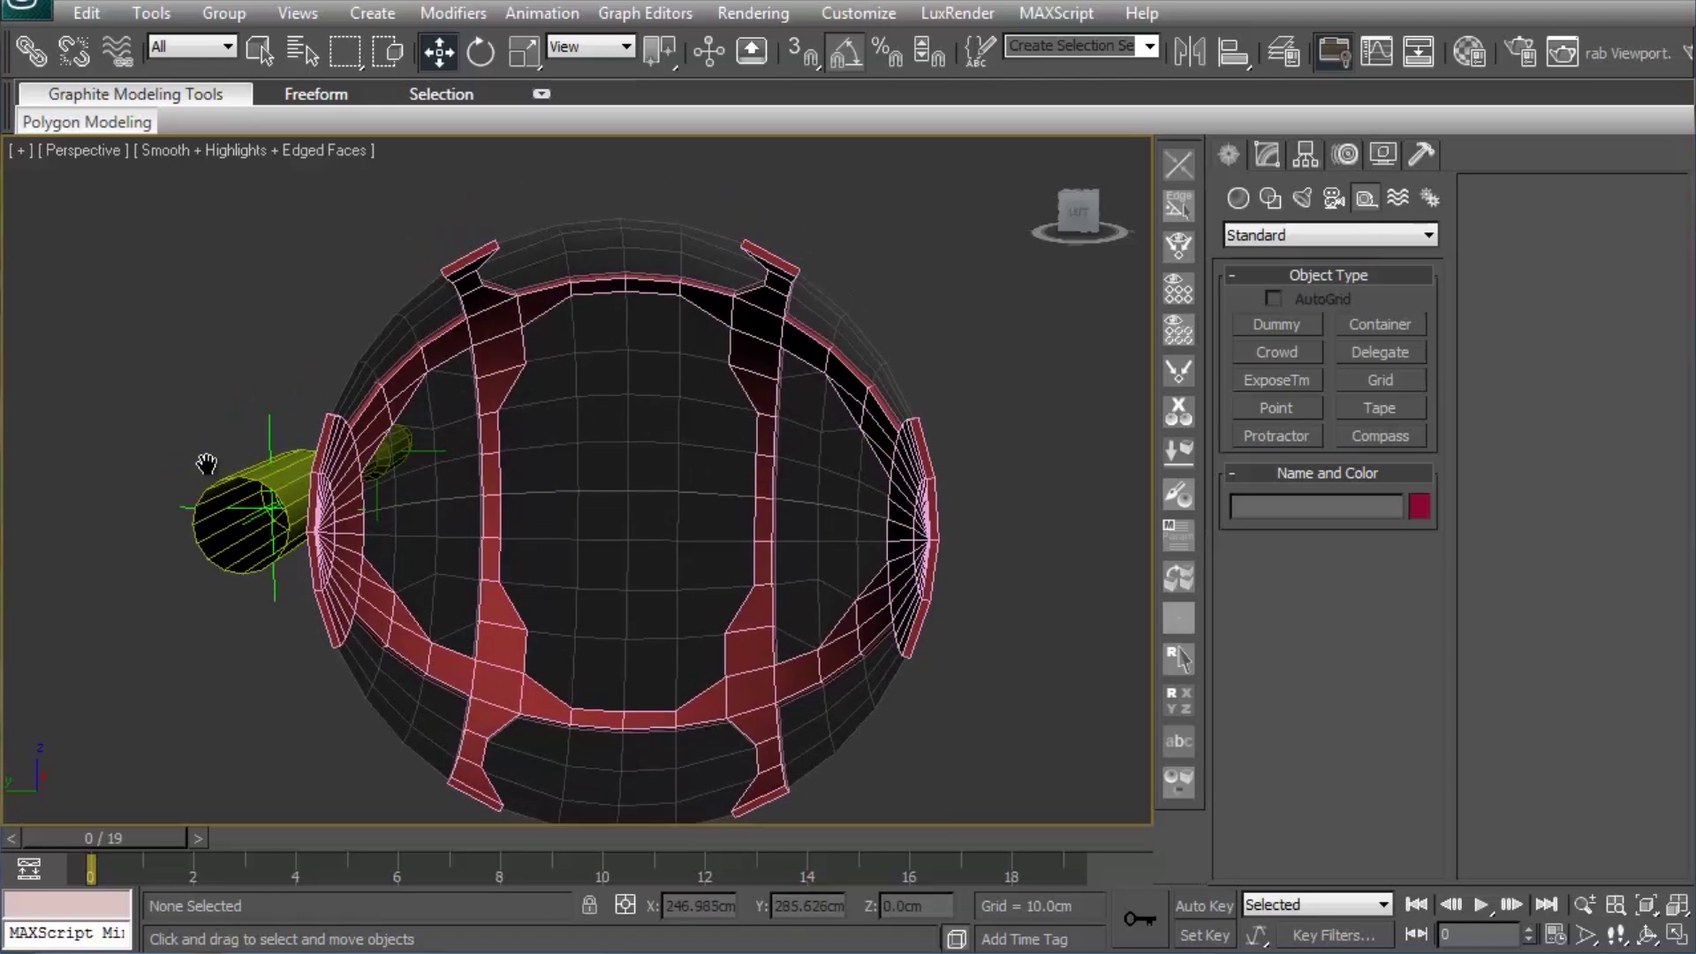
key(7)
click(297, 474)
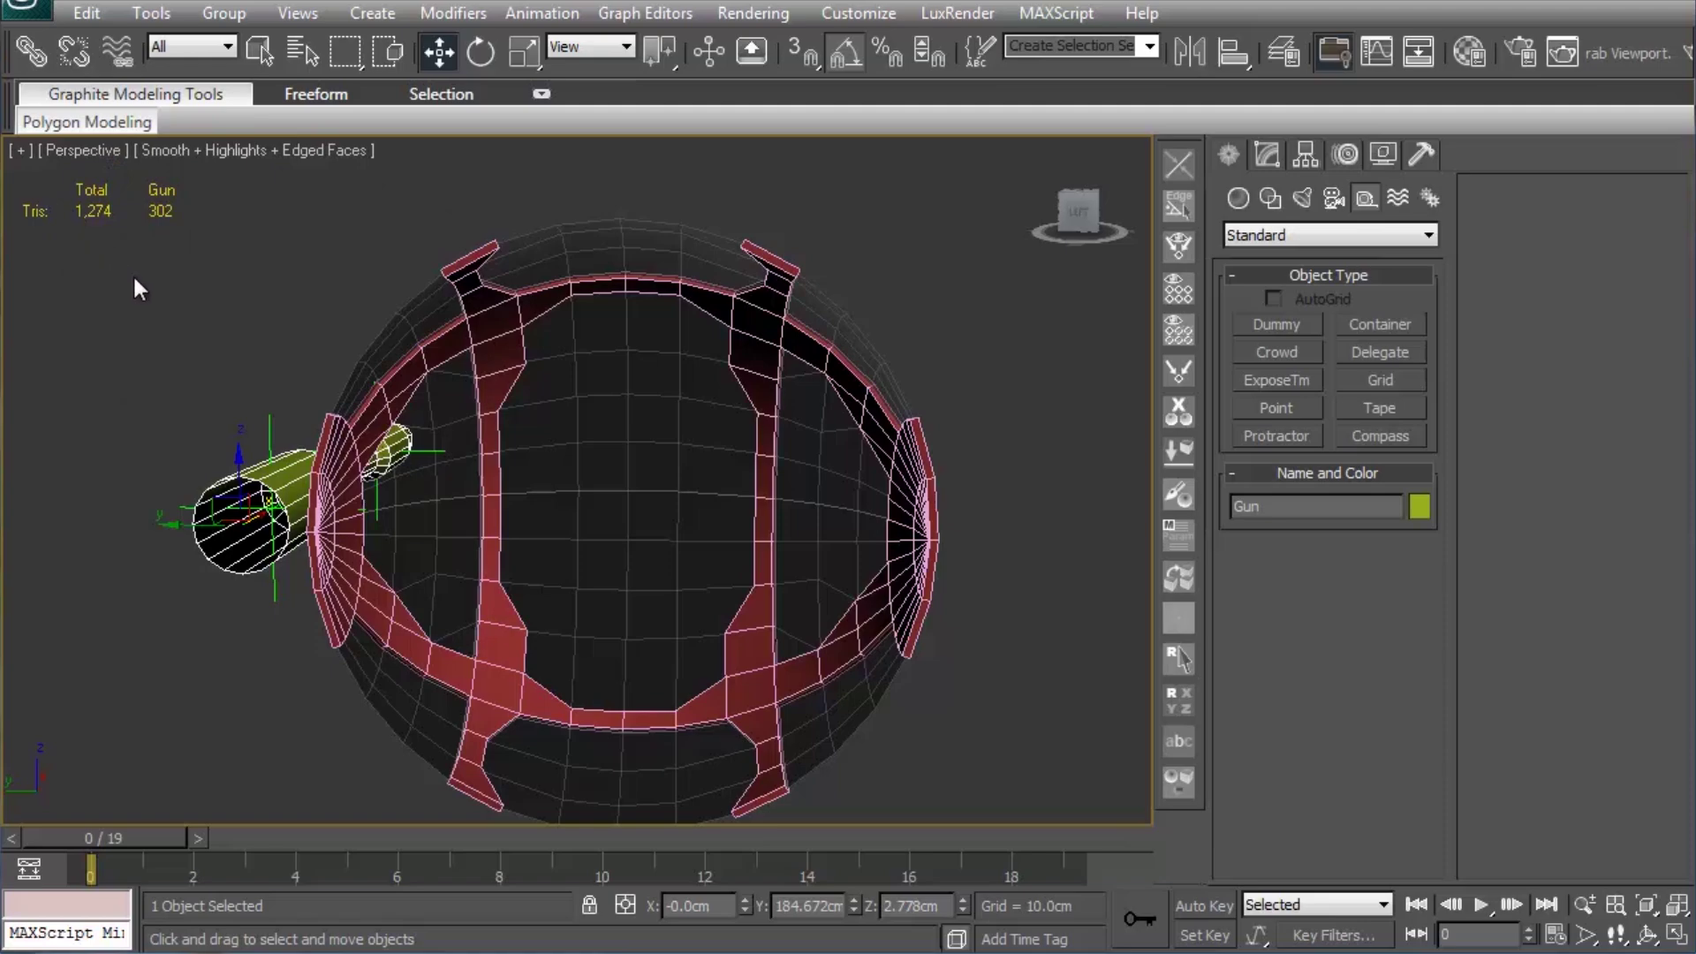
Step: Orbit and pan around the ball and gun to a side view
mouse_move(439, 374)
alt+middle_down()
mouse_move(399, 485)
mouse_move(447, 504)
mouse_move(380, 424)
alt+middle_up()
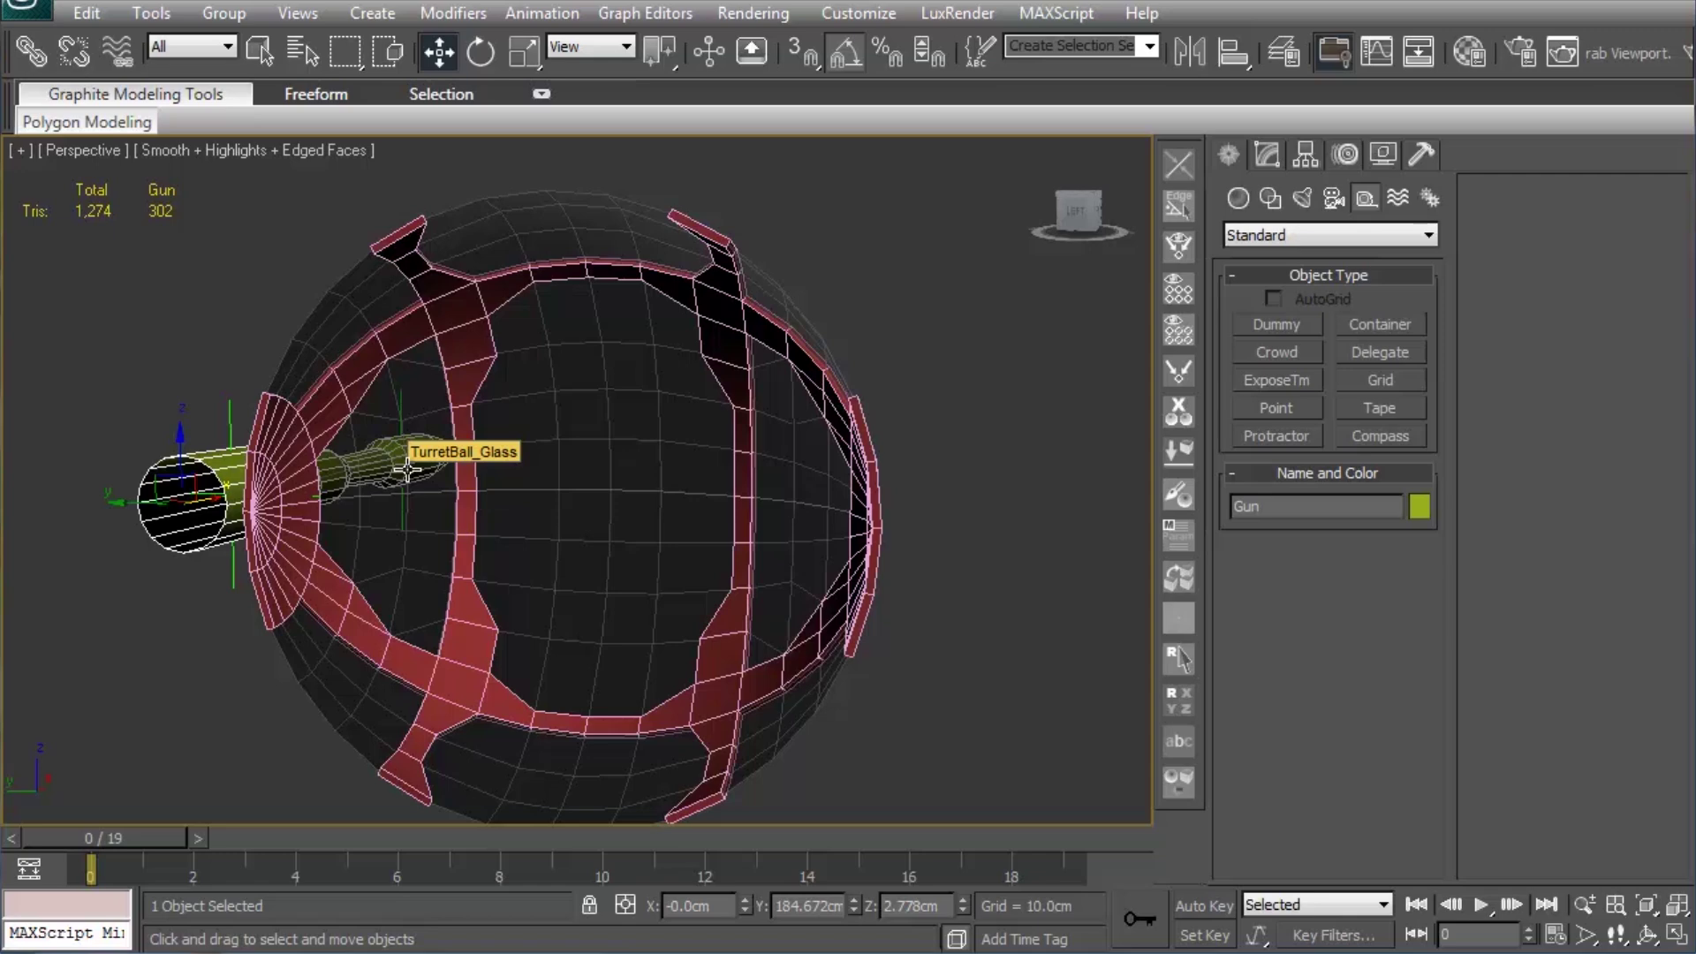
middle_drag(476, 483, 436, 460)
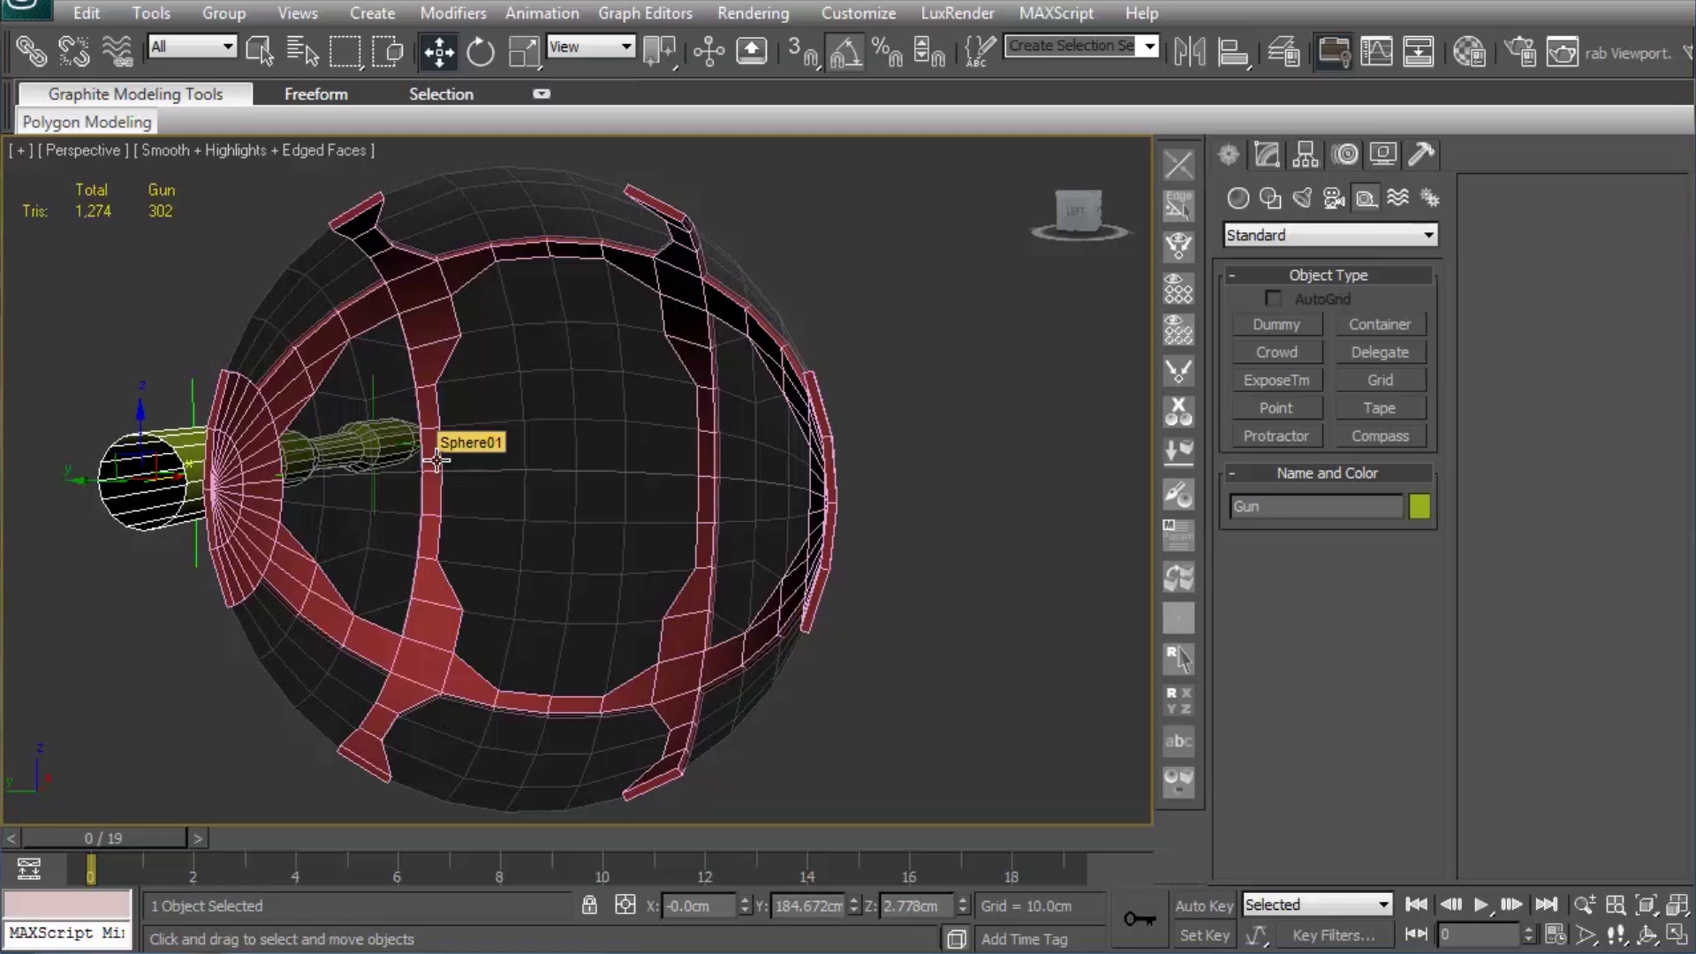
mouse_move(326, 431)
alt+middle_down()
mouse_move(367, 493)
mouse_move(455, 497)
alt+middle_up()
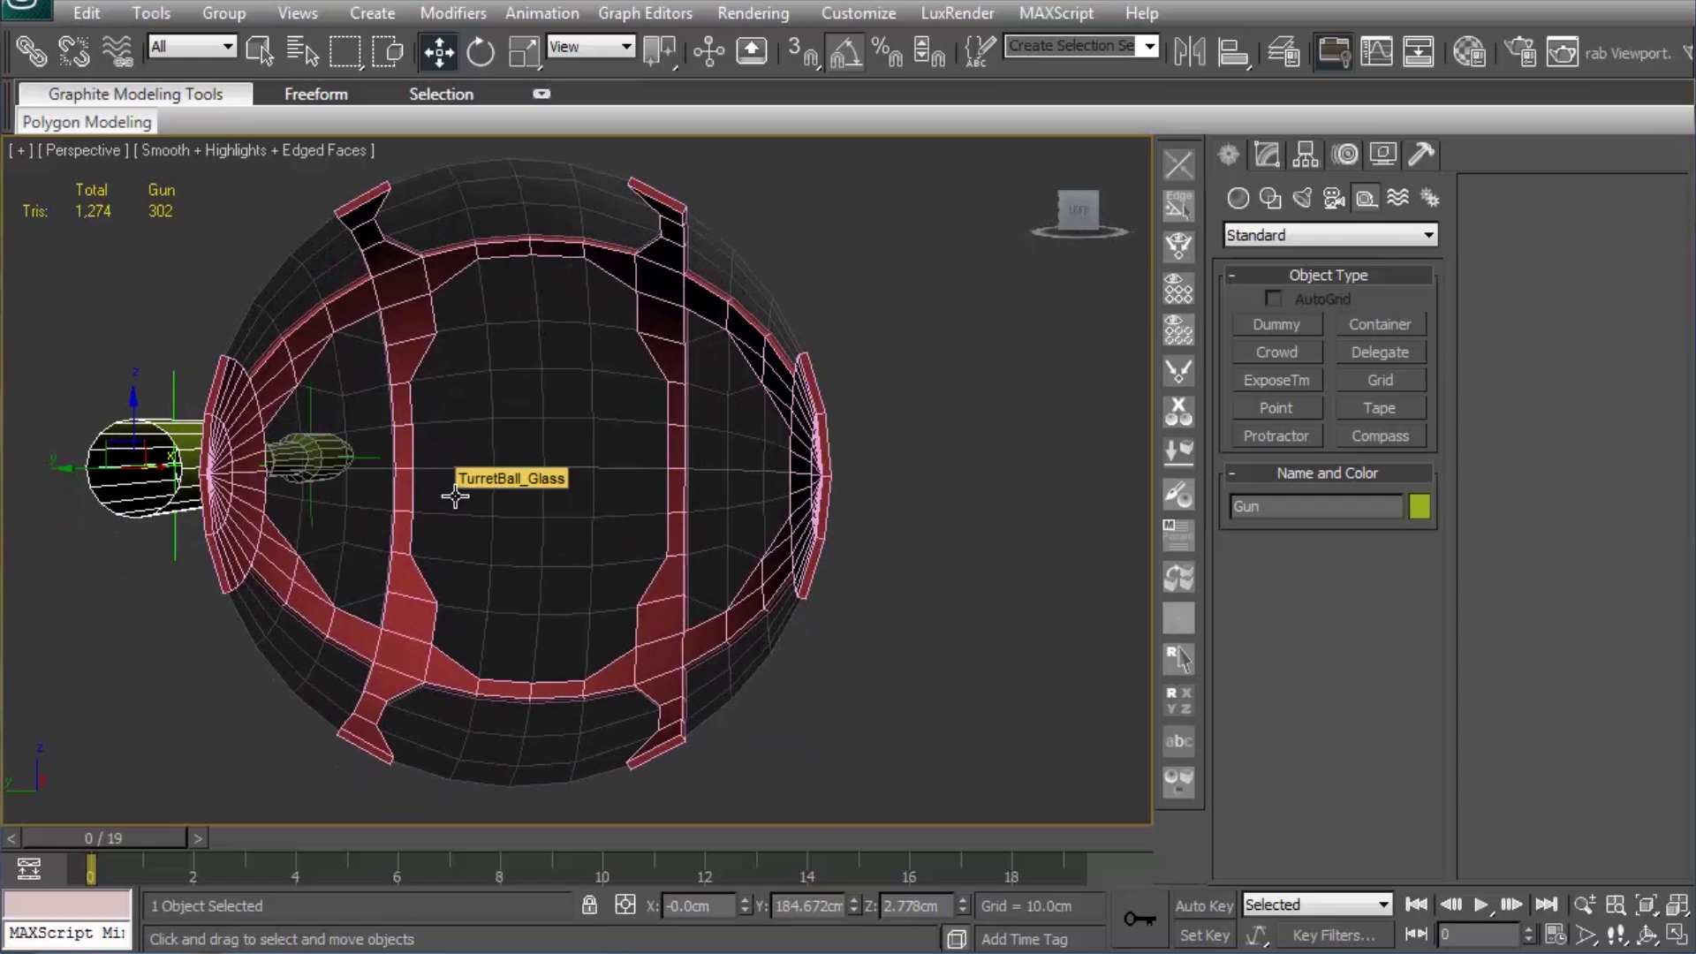
mouse_move(455, 497)
alt+middle_down()
mouse_move(424, 477)
mouse_move(403, 496)
mouse_move(780, 537)
mouse_move(533, 495)
mouse_move(704, 474)
mouse_move(490, 432)
mouse_move(552, 485)
mouse_move(716, 447)
alt+middle_up()
middle_drag(403, 472, 637, 481)
scroll(638, 481, down, 3)
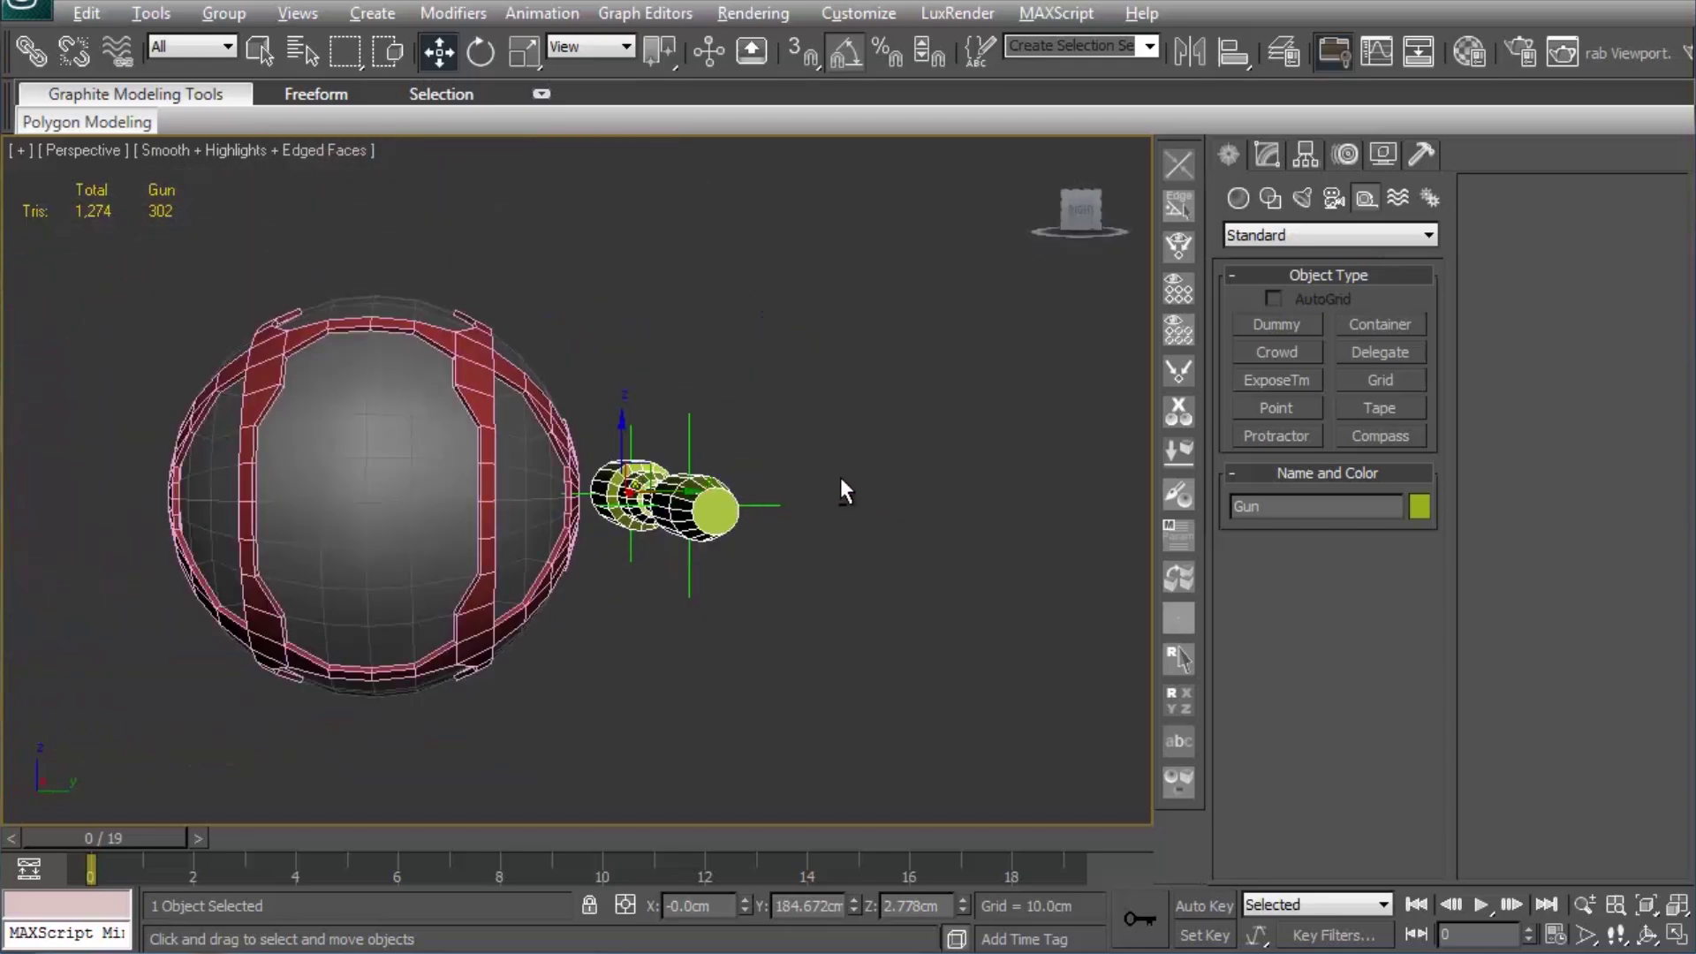
mouse_move(894, 488)
alt+middle_down()
mouse_move(739, 417)
mouse_move(744, 454)
mouse_move(359, 490)
mouse_move(627, 487)
alt+middle_up()
scroll(627, 487, up, 3)
scroll(627, 487, up, 3)
scroll(674, 492, up, 3)
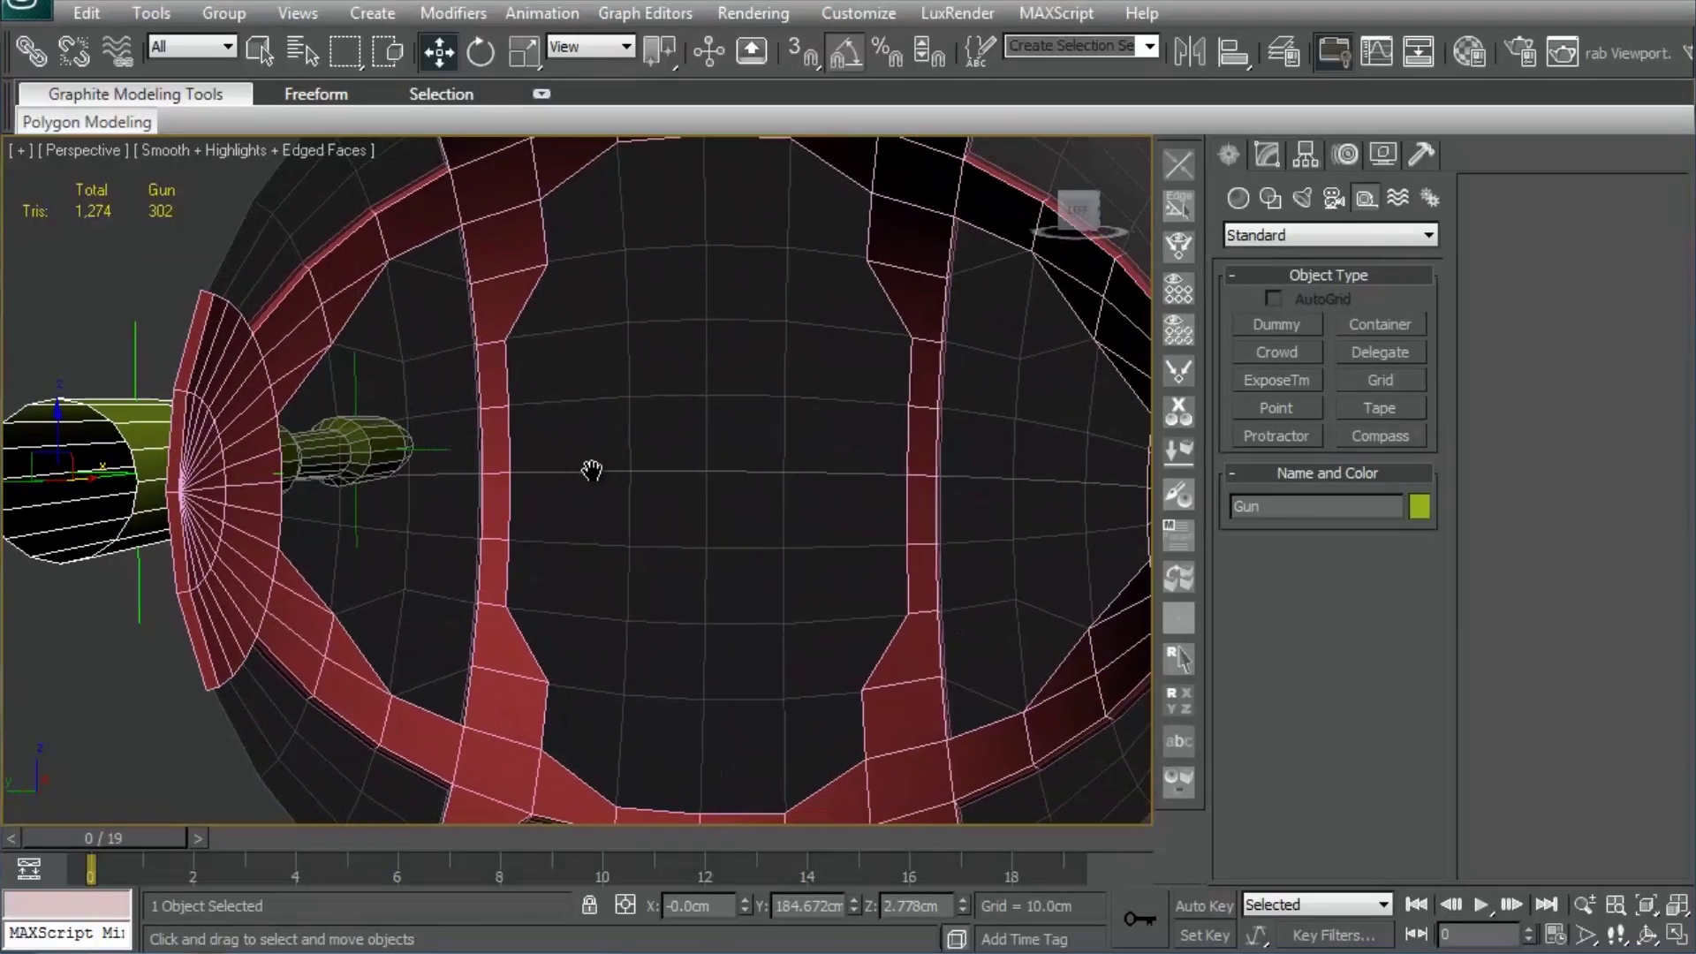
scroll(591, 469, up, 3)
scroll(628, 495, up, 1)
scroll(650, 501, down, 3)
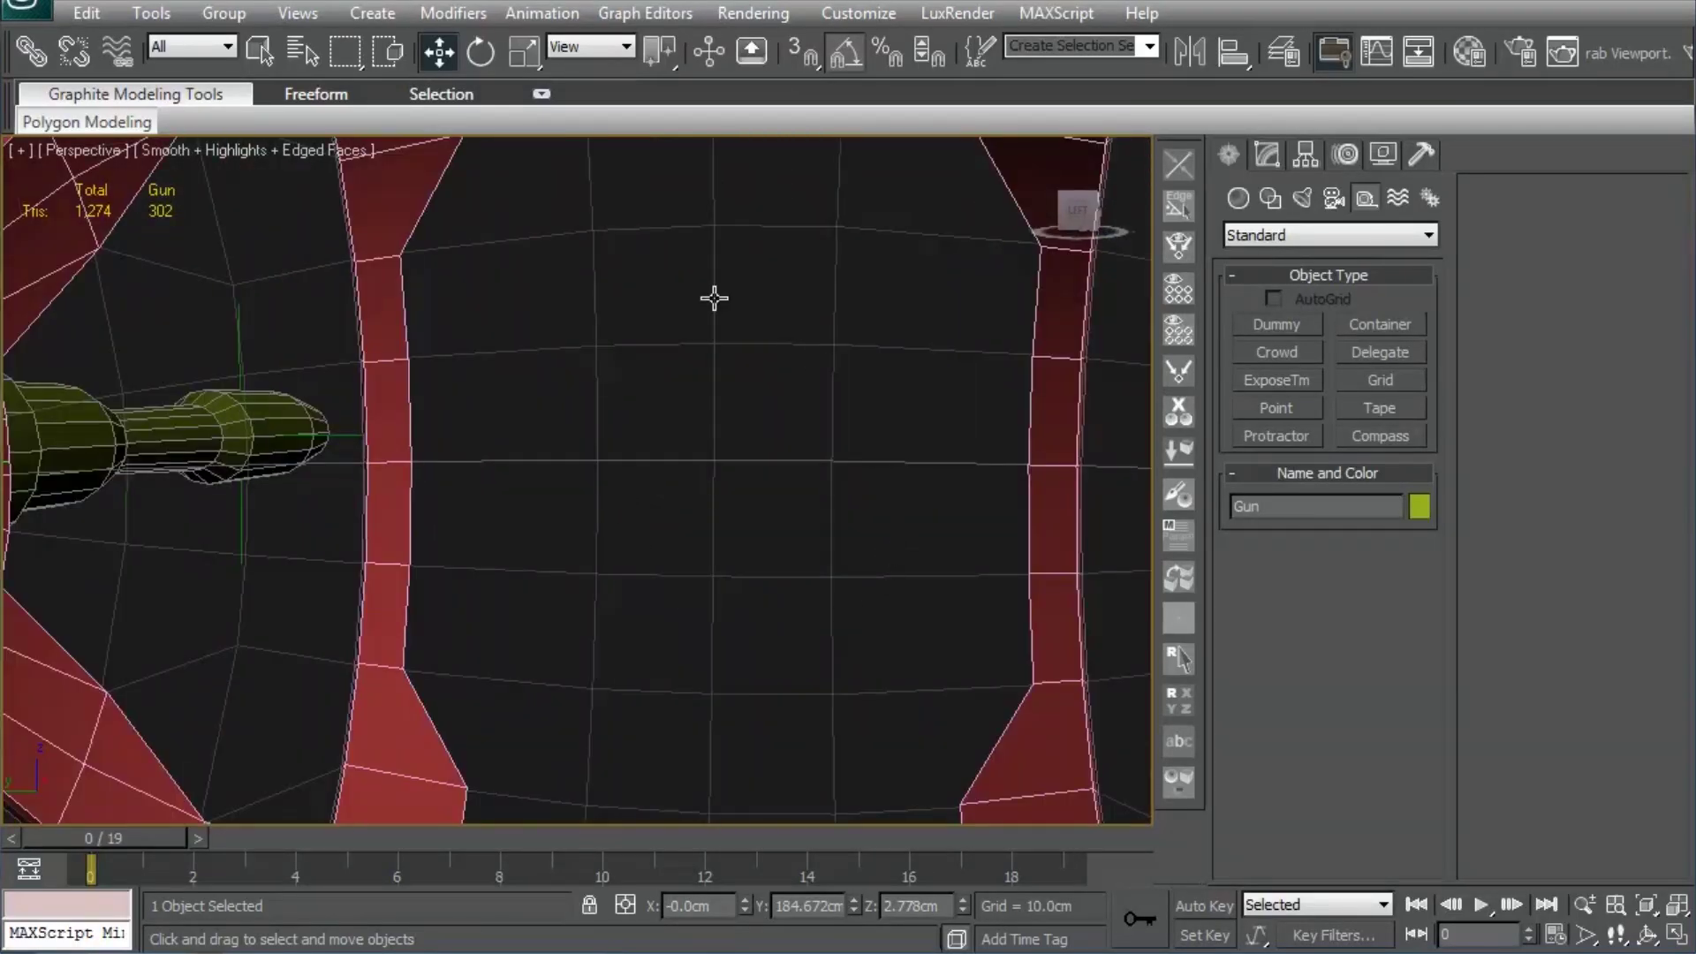
scroll(788, 493, down, 1)
middle_drag(788, 492, 674, 352)
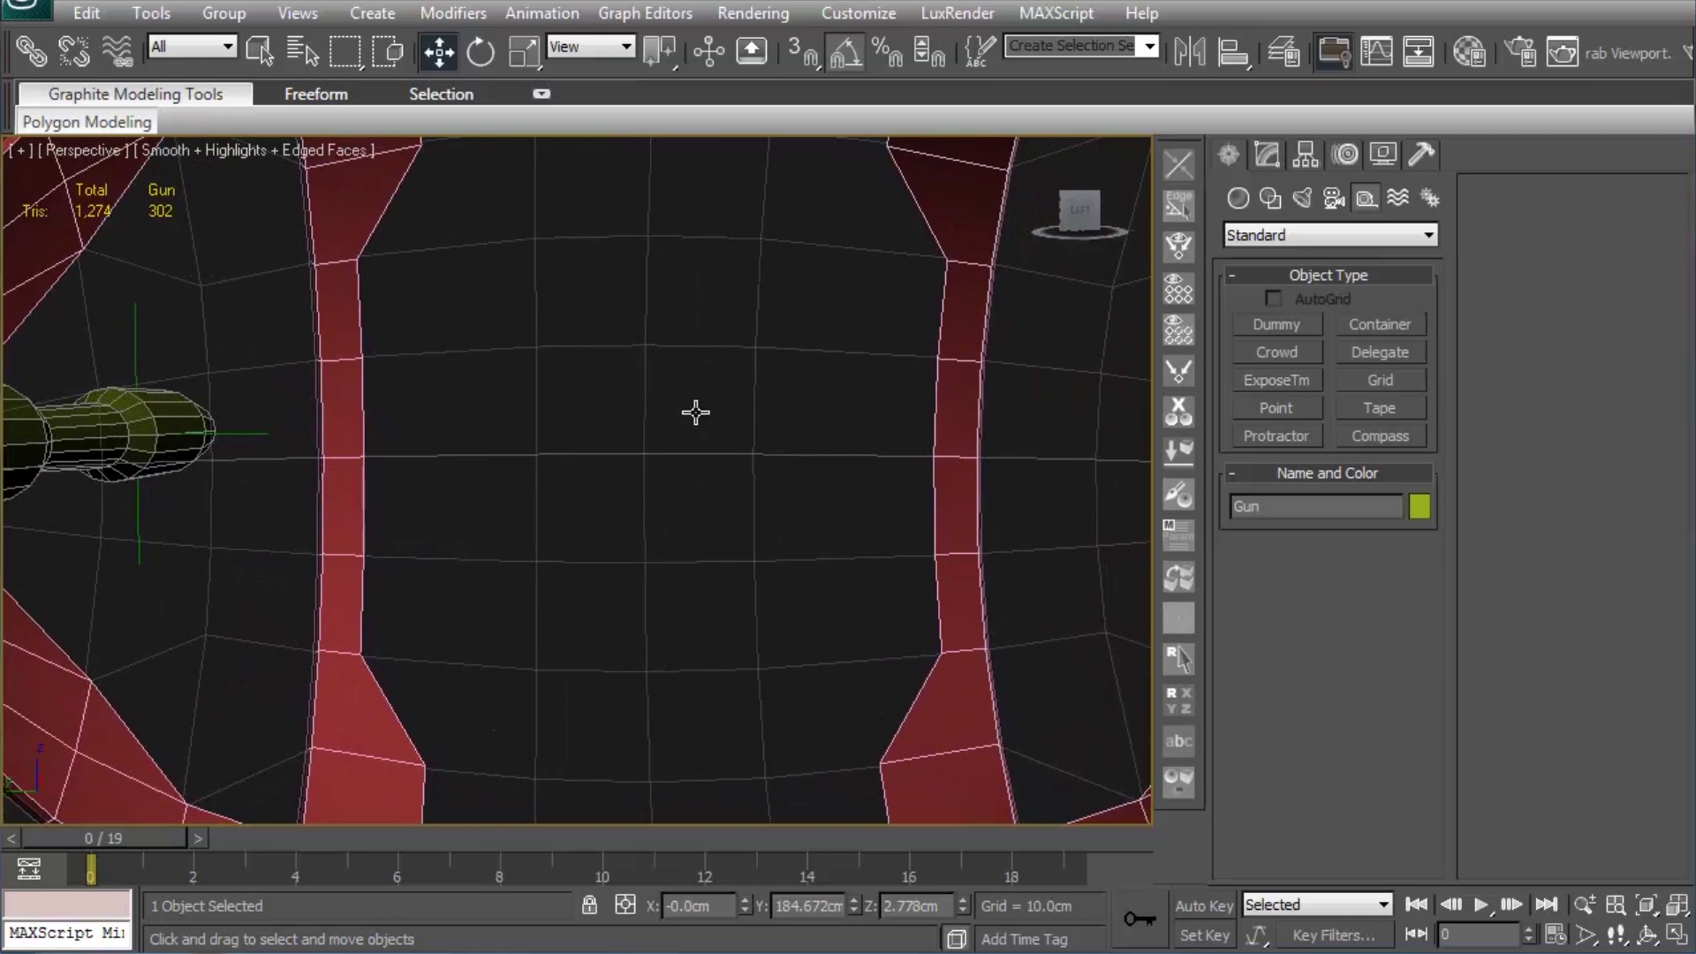
mouse_move(424, 405)
middle_down()
mouse_move(506, 421)
mouse_move(332, 453)
mouse_move(670, 439)
middle_up()
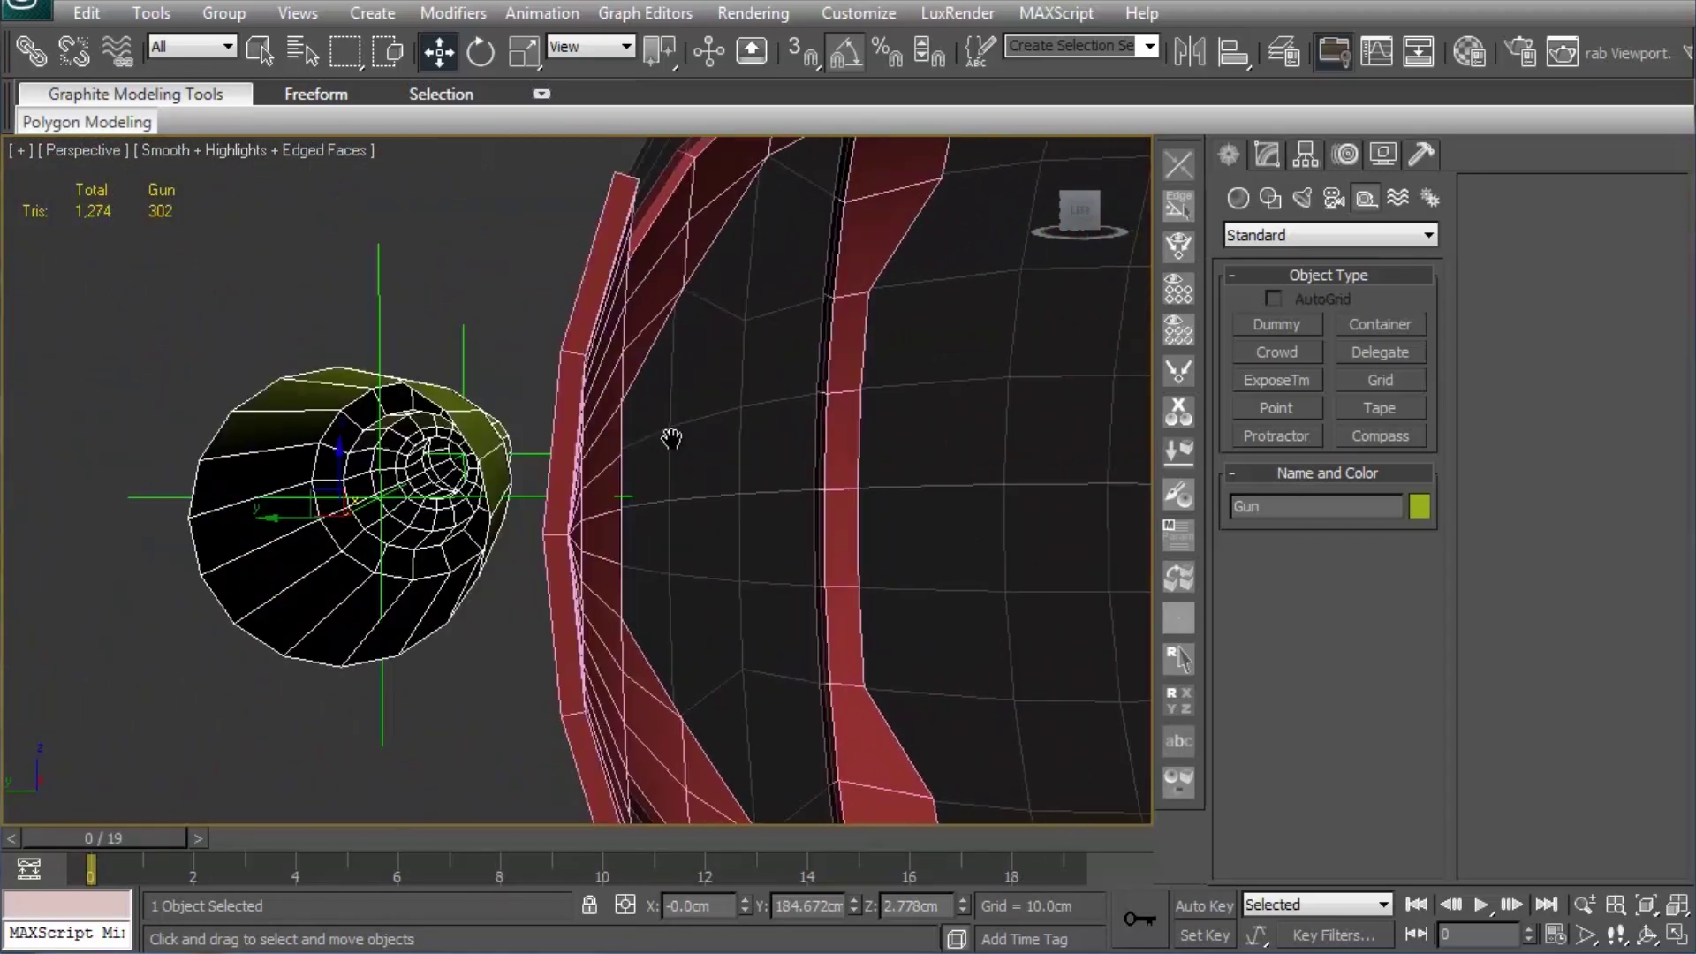
alt+middle_drag(734, 570, 663, 584)
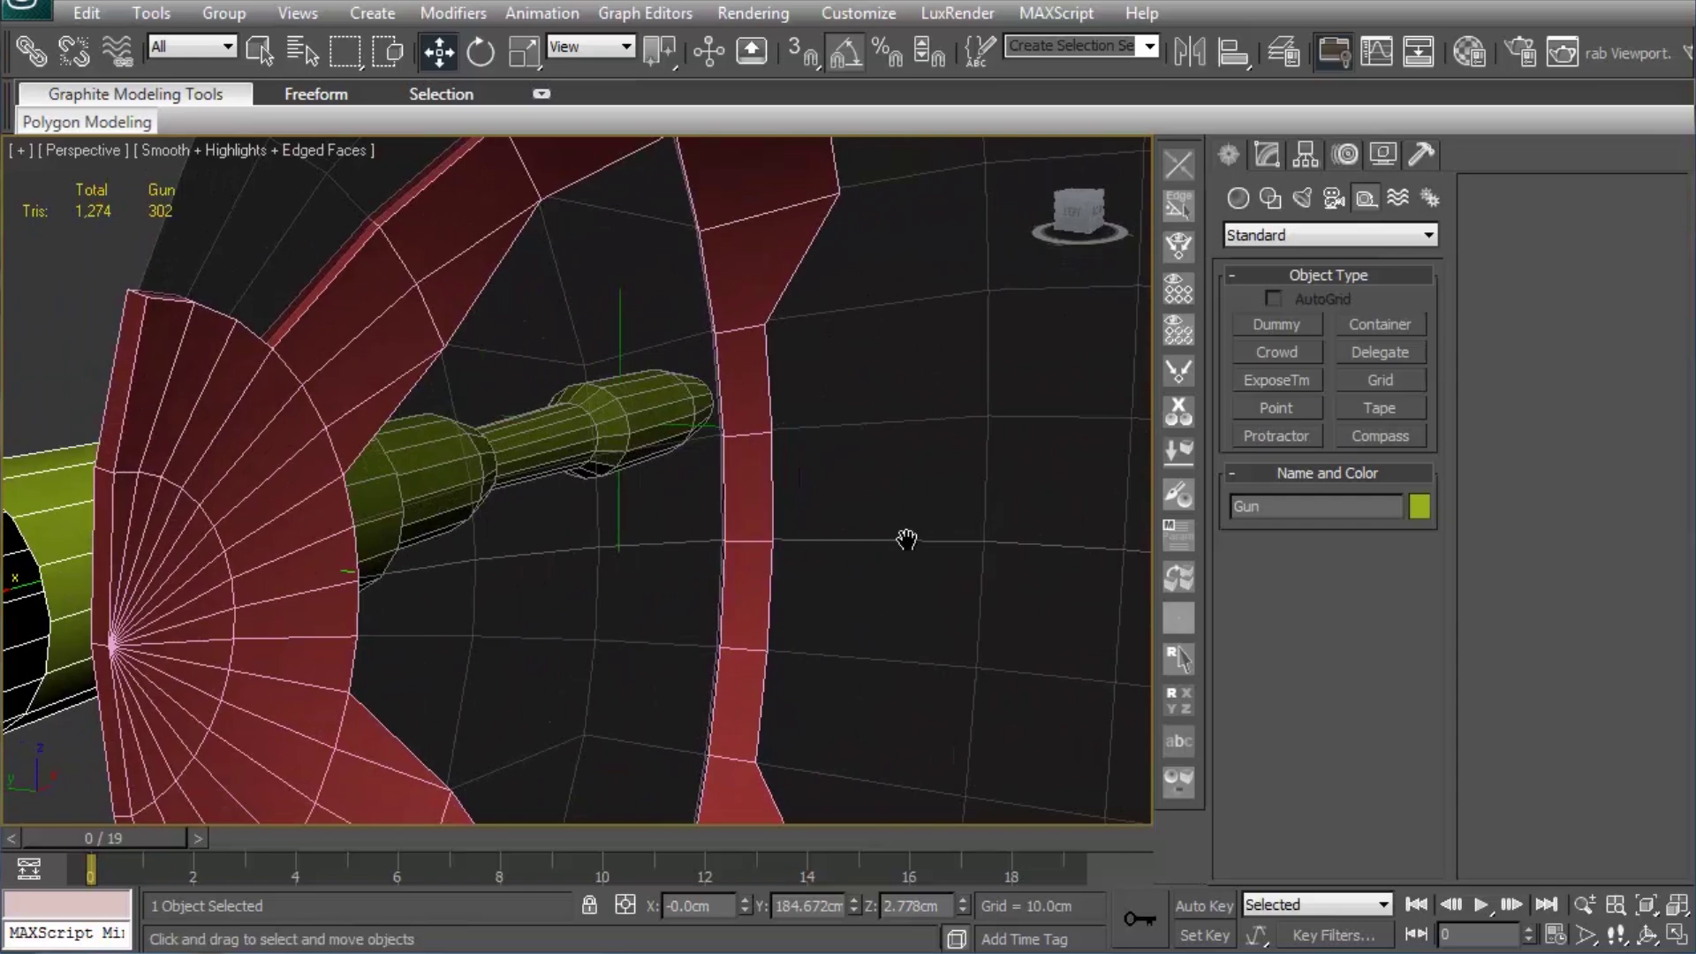
alt+middle_drag(904, 537, 799, 522)
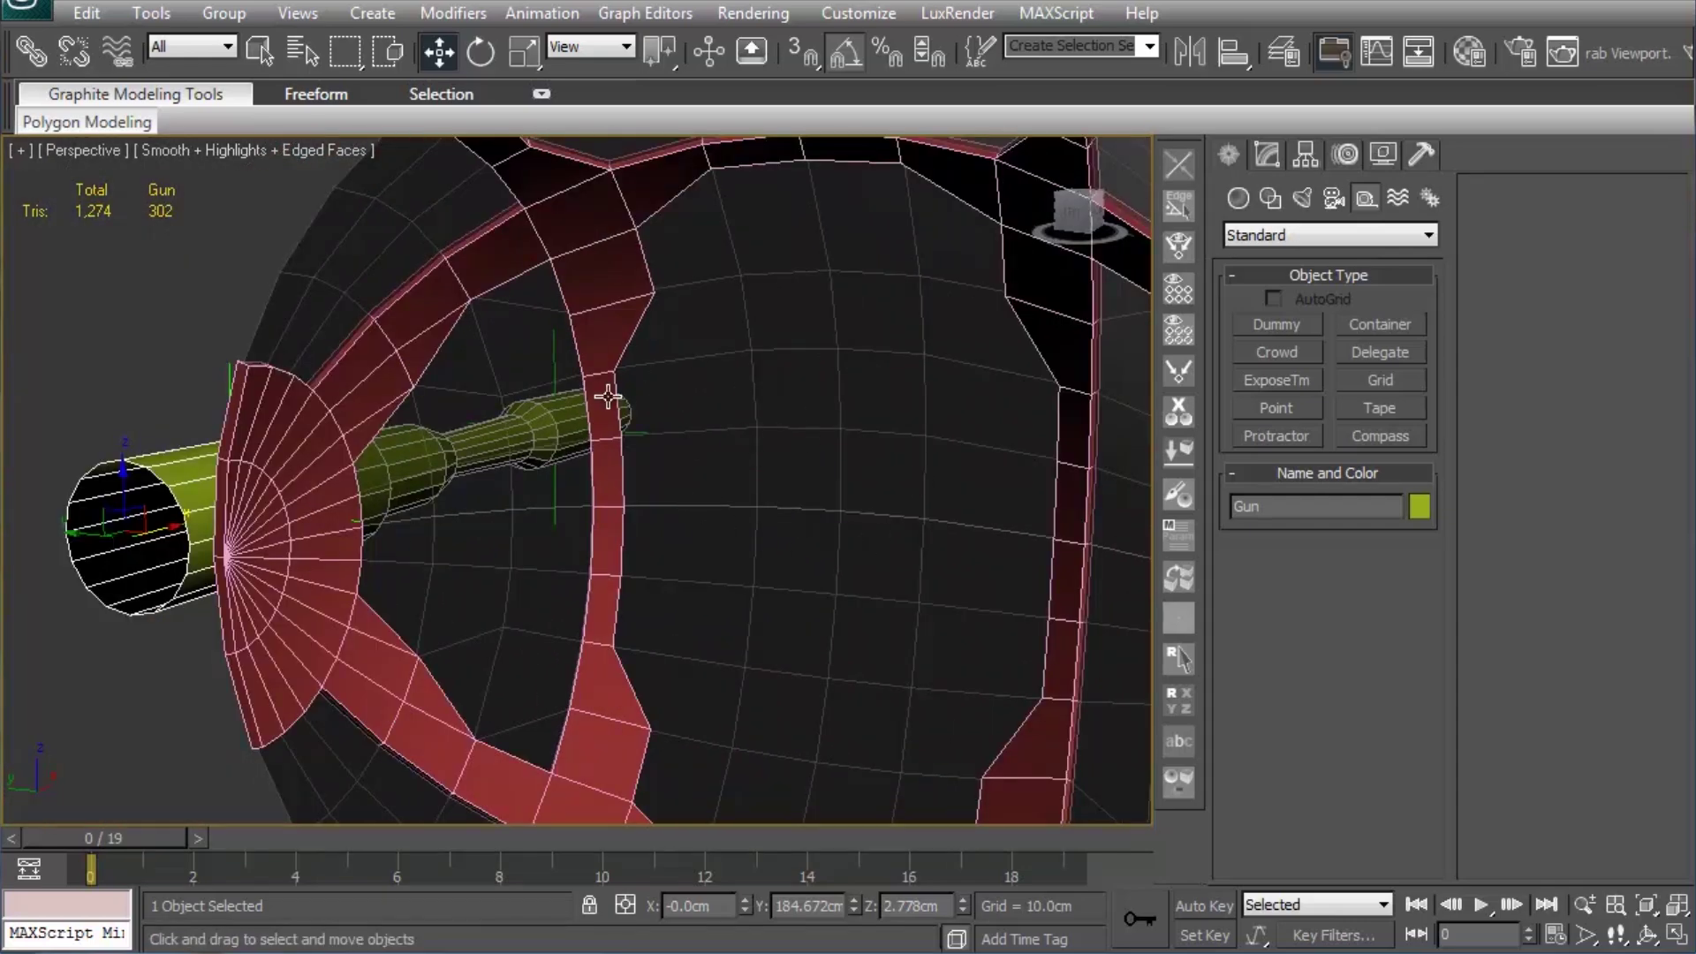
scroll(644, 495, down, 3)
scroll(458, 352, down, 5)
alt+middle_drag(457, 353, 559, 414)
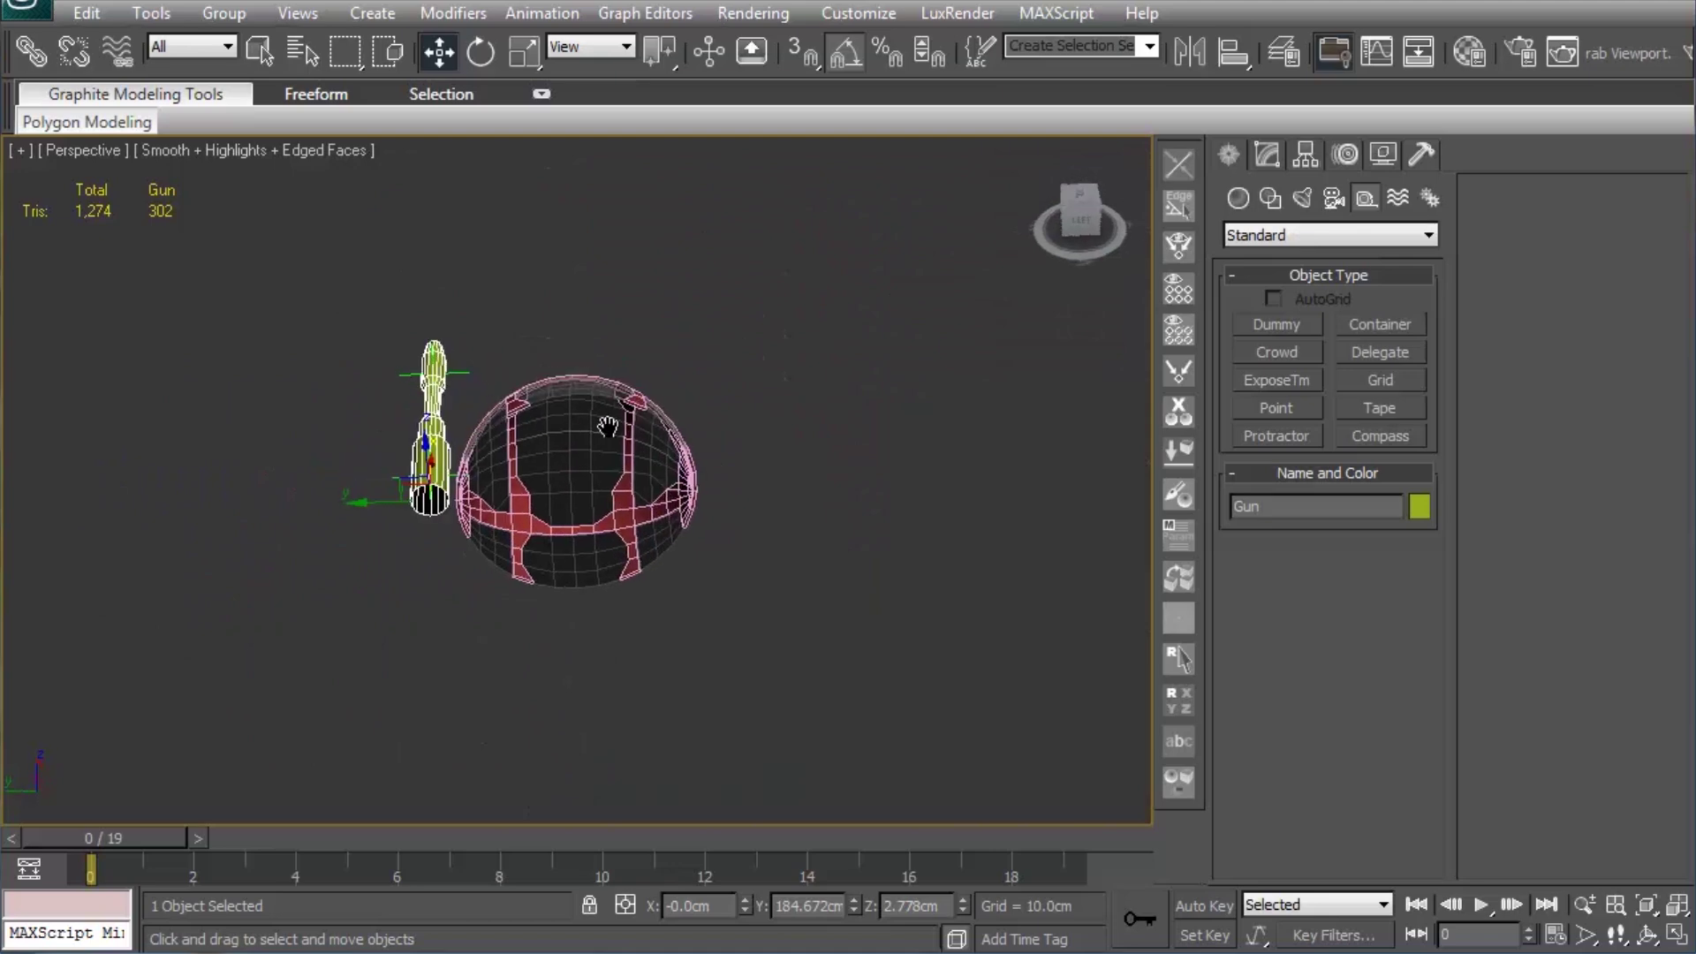
Step: Create a Free Camera in the Top view, placed left of the turret ball
click(940, 409)
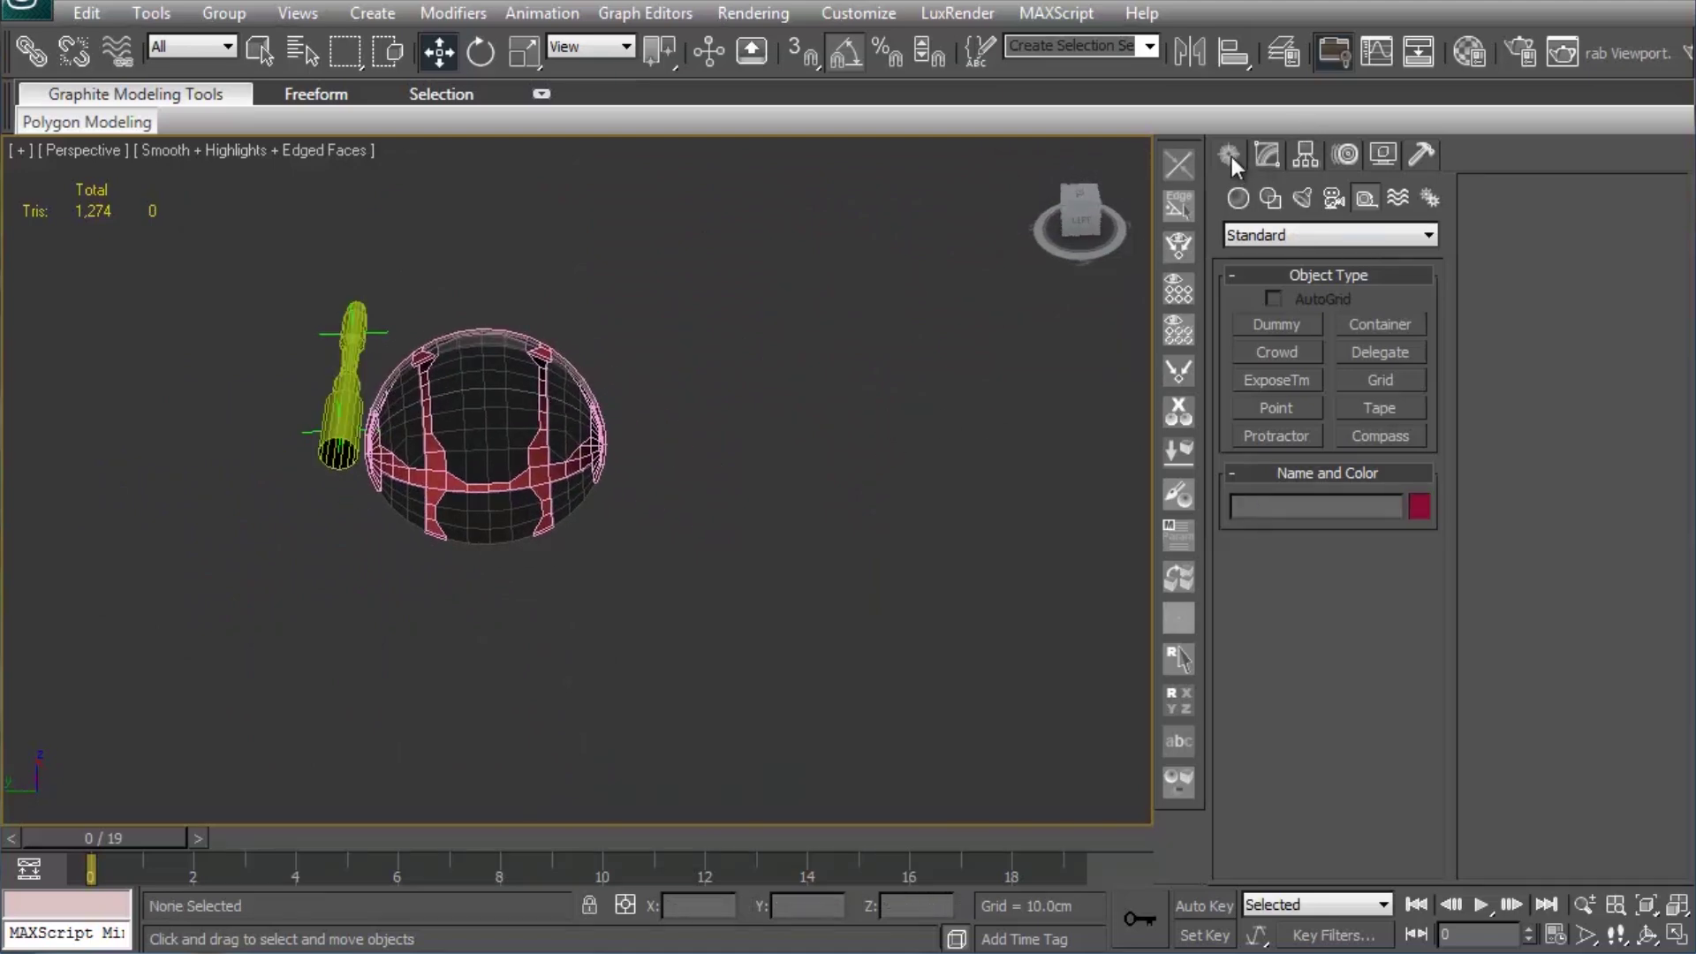
click(1334, 198)
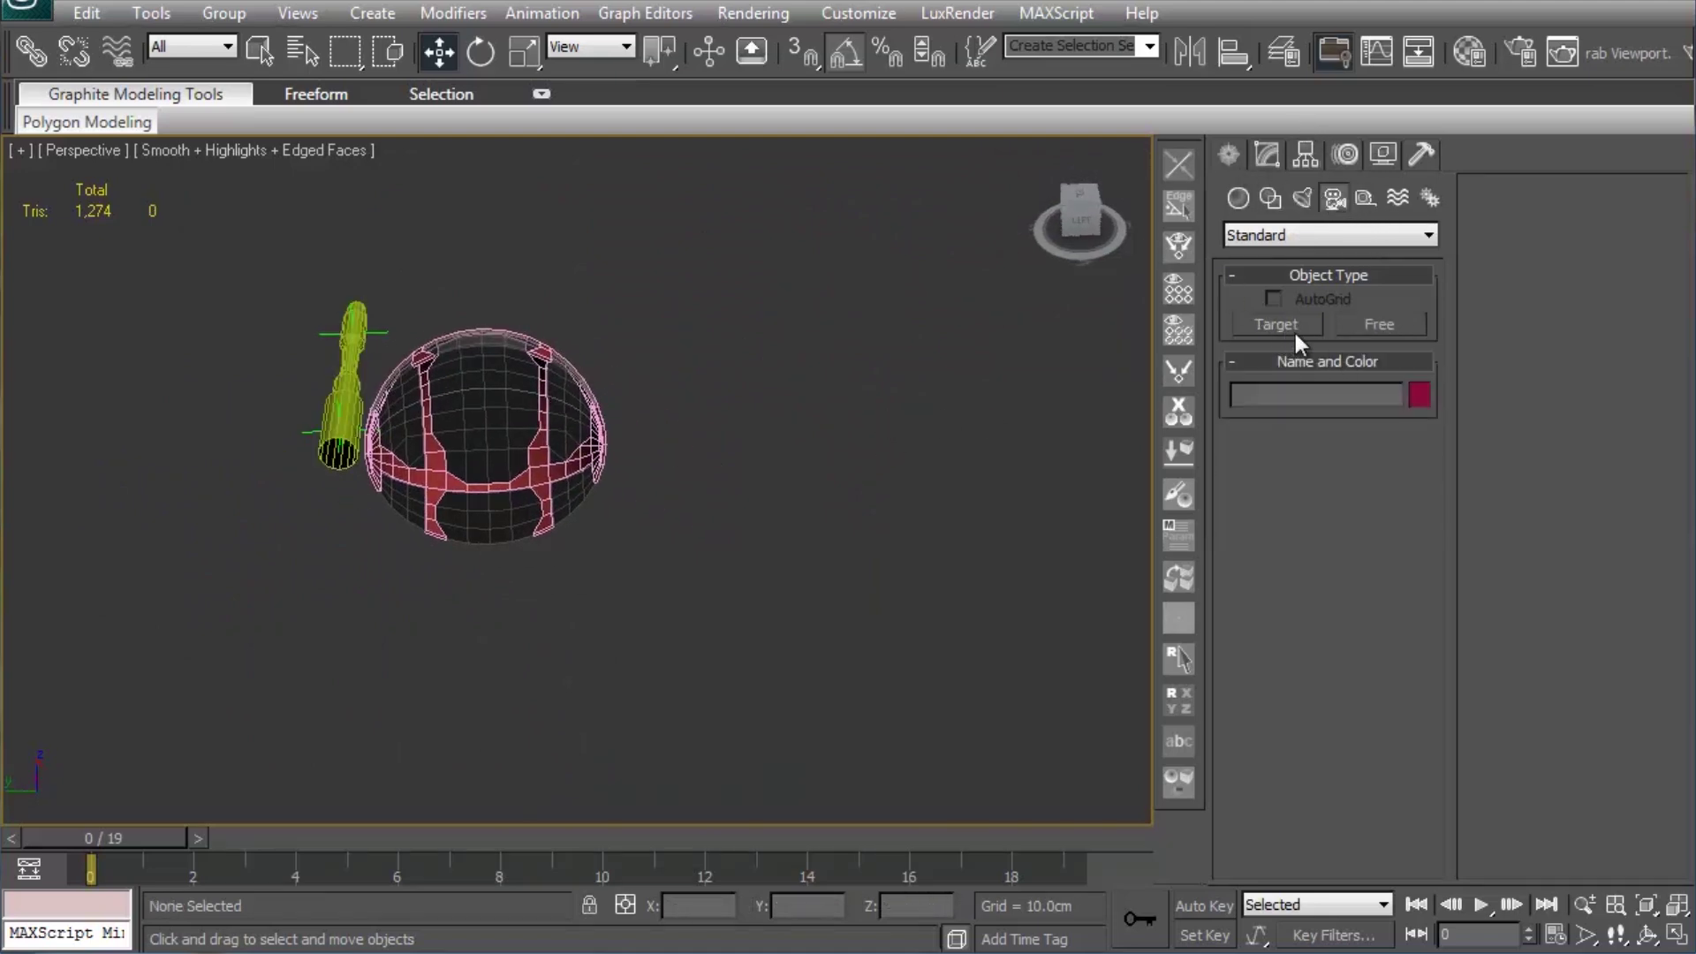
click(1382, 324)
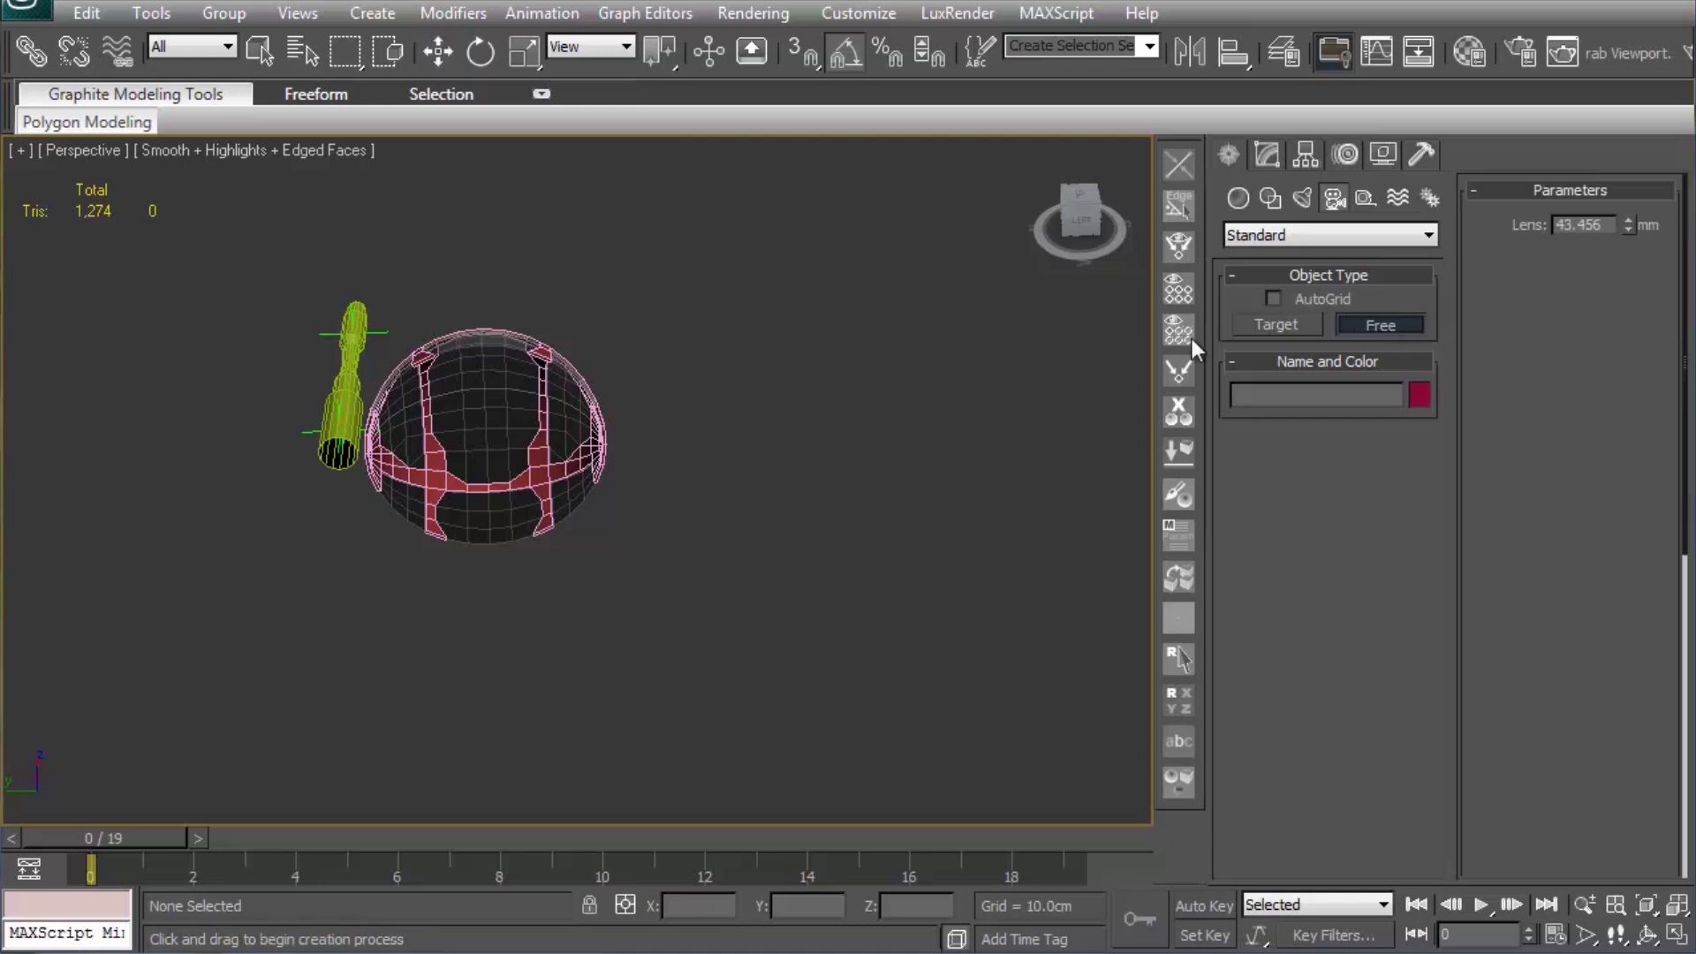
key(t)
scroll(697, 485, up, 5)
middle_drag(697, 485, 603, 492)
scroll(603, 493, down, 2)
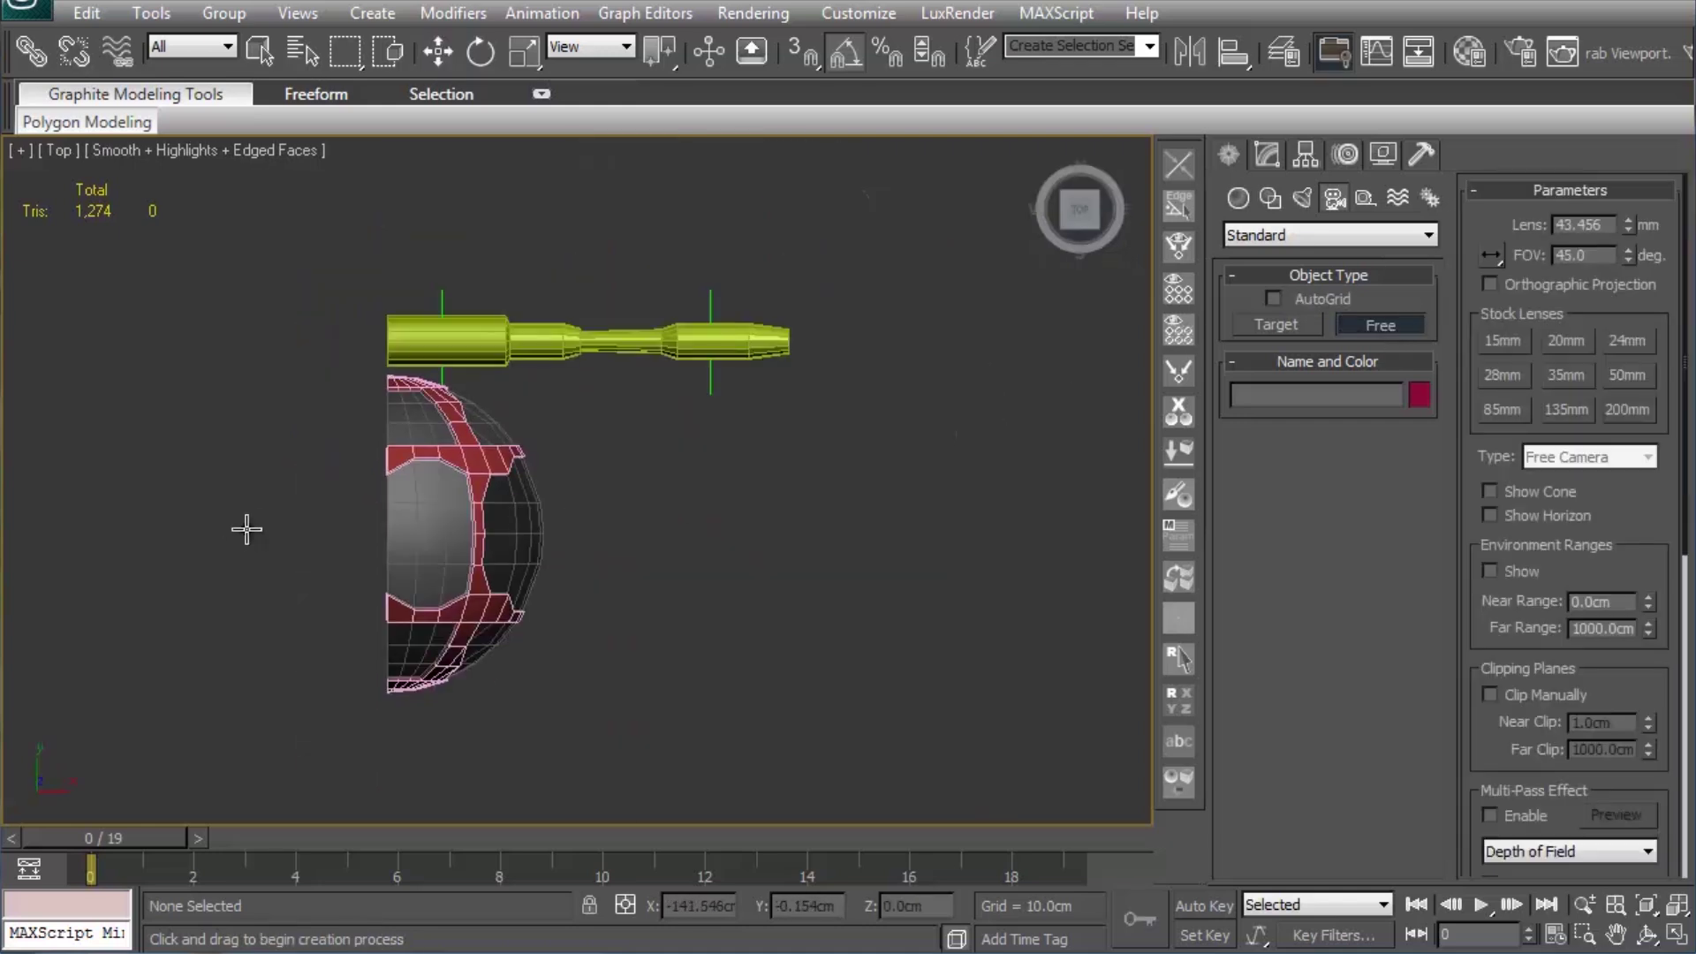
drag(363, 533, 235, 526)
right_click(328, 558)
Step: Rotate the camera -90° to face the sphere and show Camera01's view in a four-viewport layout
middle_drag(328, 558, 386, 554)
key(e)
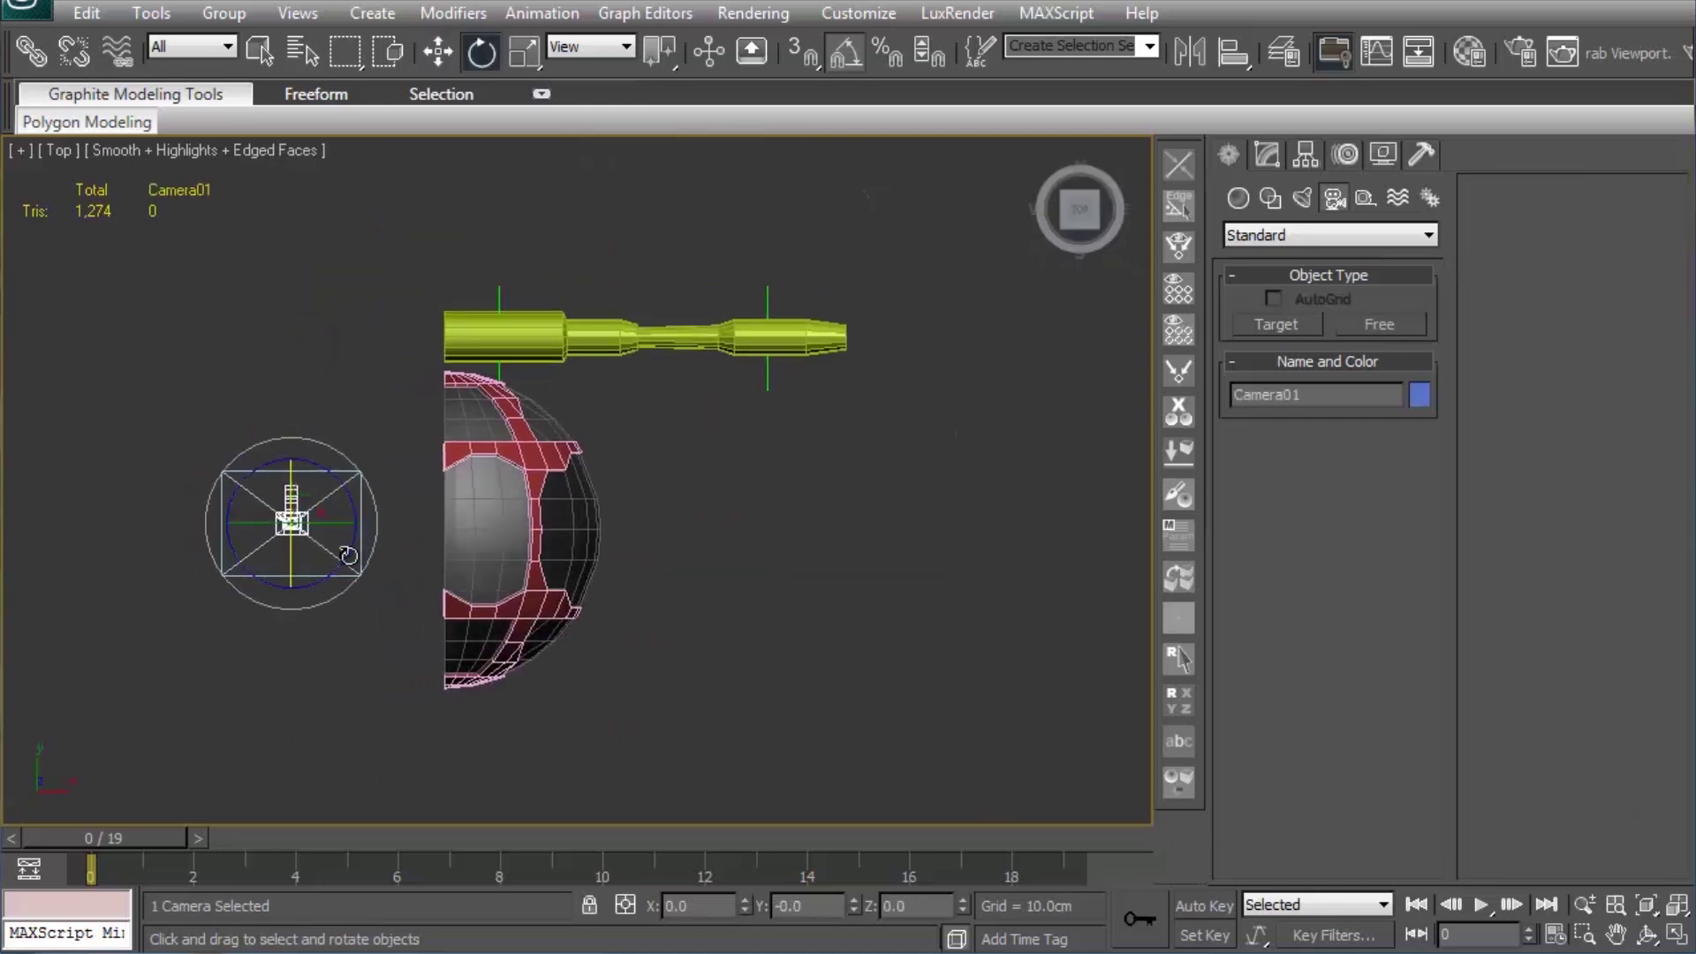
mouse_move(339, 521)
mouse_down()
mouse_move(221, 541)
mouse_move(279, 606)
mouse_up()
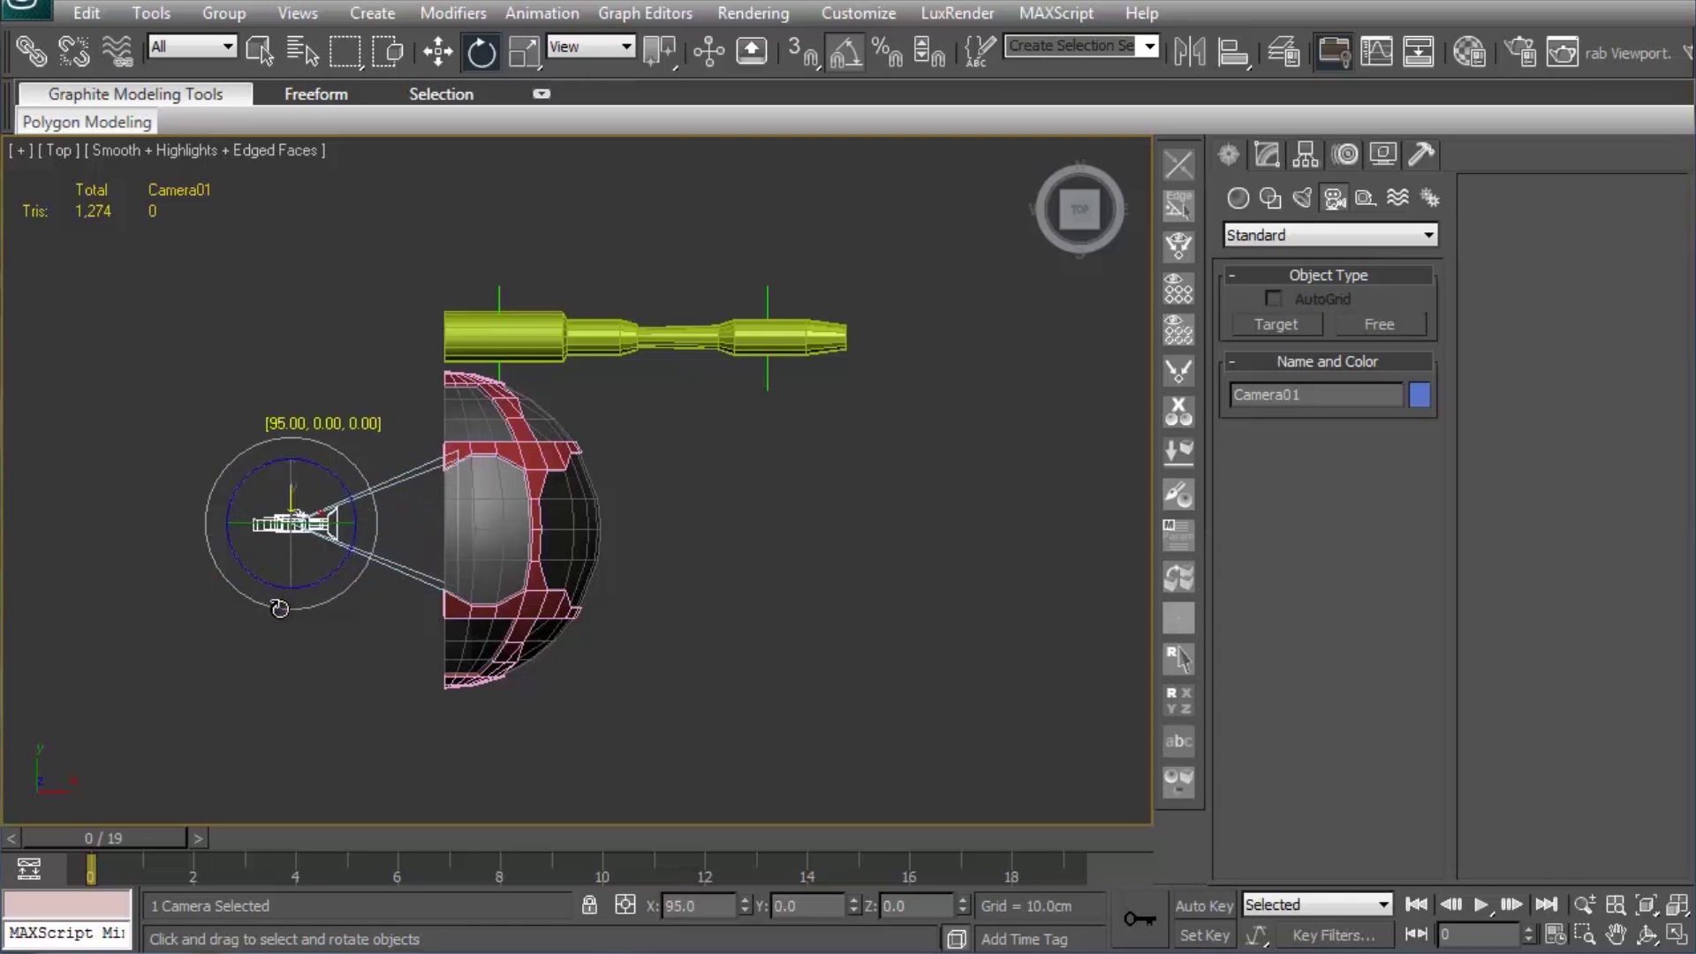
middle_drag(535, 560, 579, 529)
key(w)
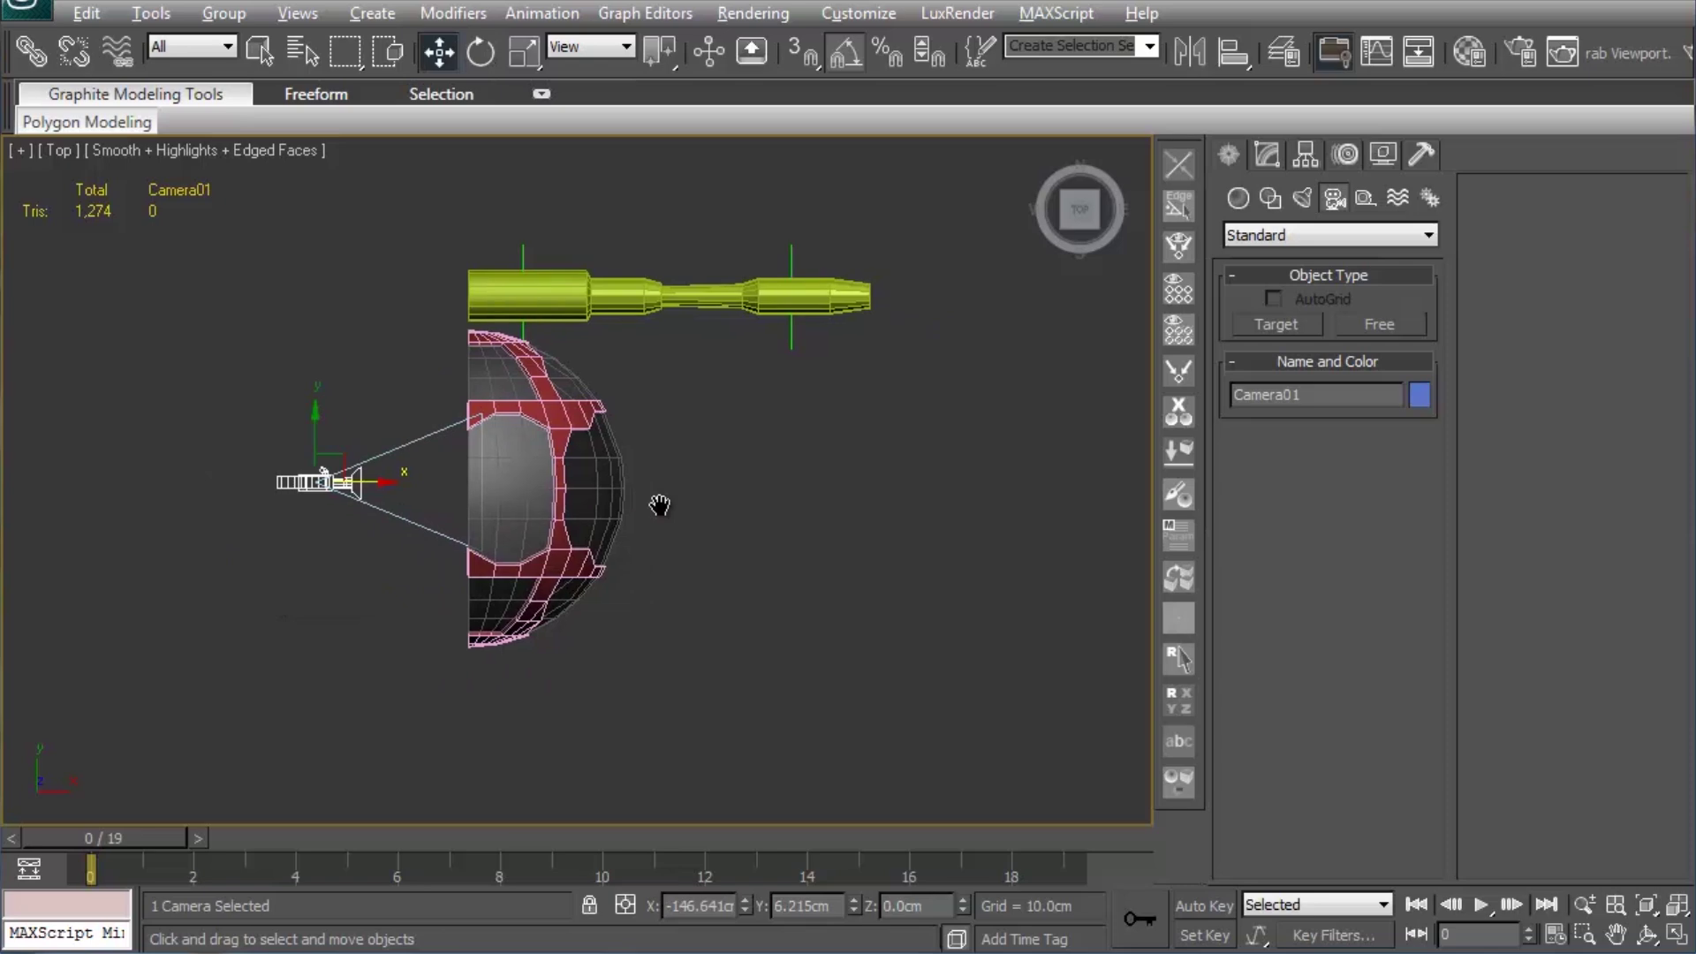
key(alt+w)
key(c)
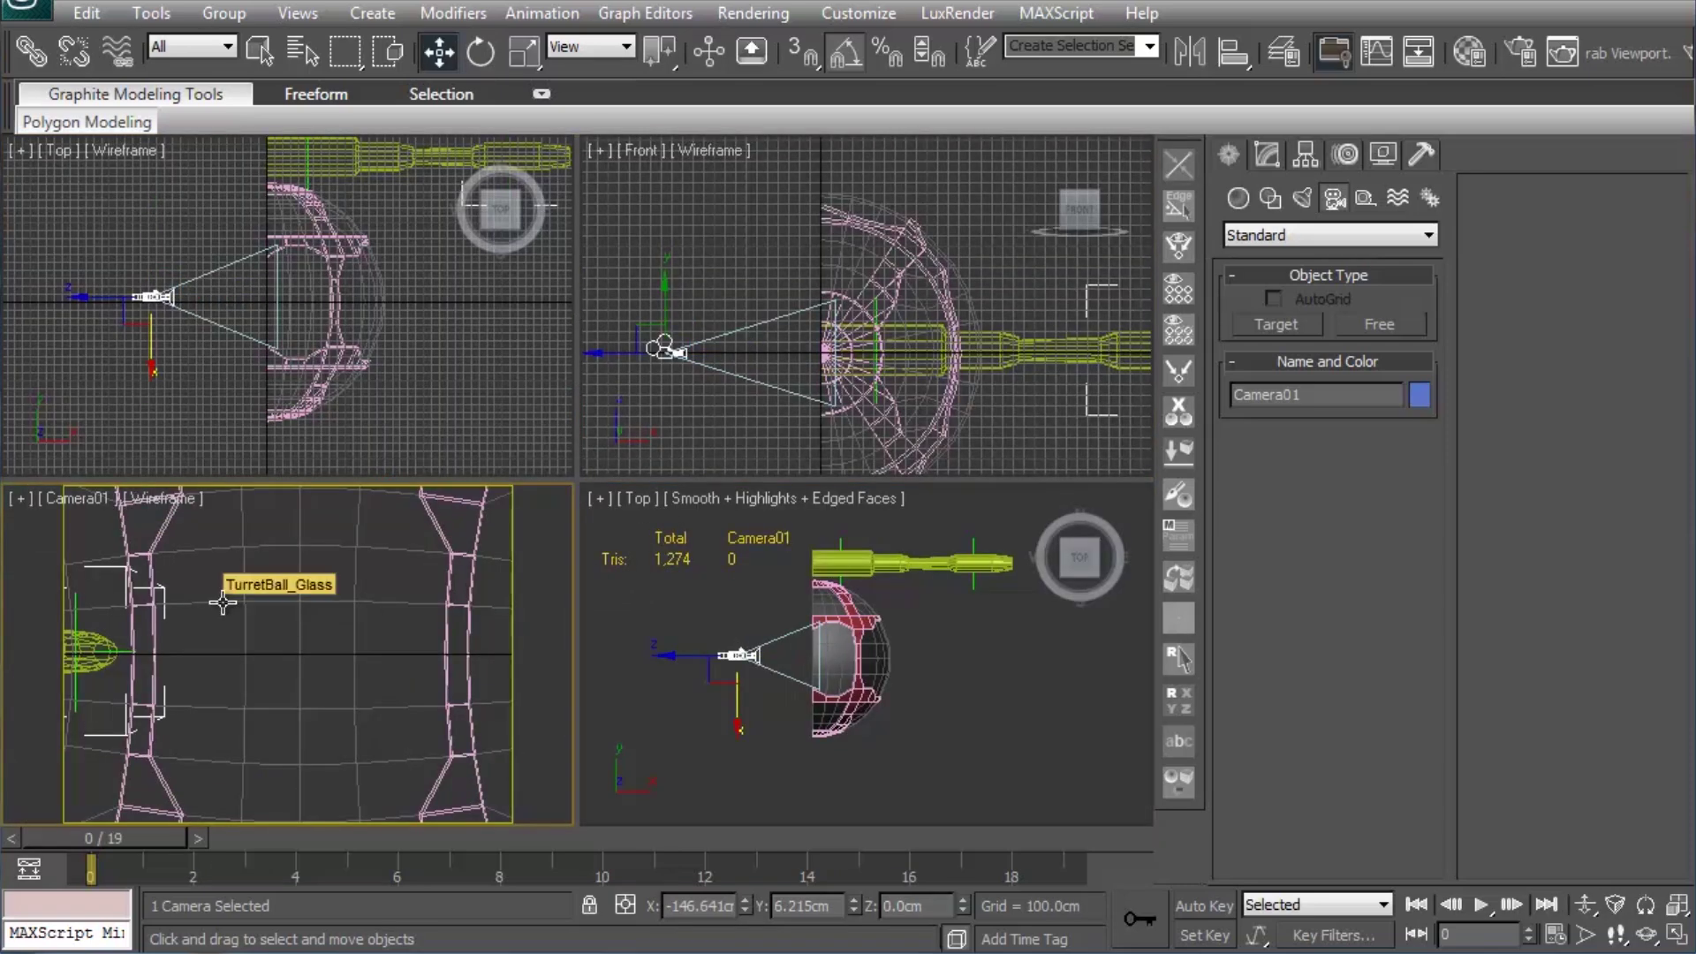
Step: Move the camera farther from the sphere and set its field of view to 60
mouse_move(124, 258)
middle_down()
mouse_move(274, 337)
mouse_move(279, 378)
middle_up()
drag(183, 369, 163, 369)
click(1266, 156)
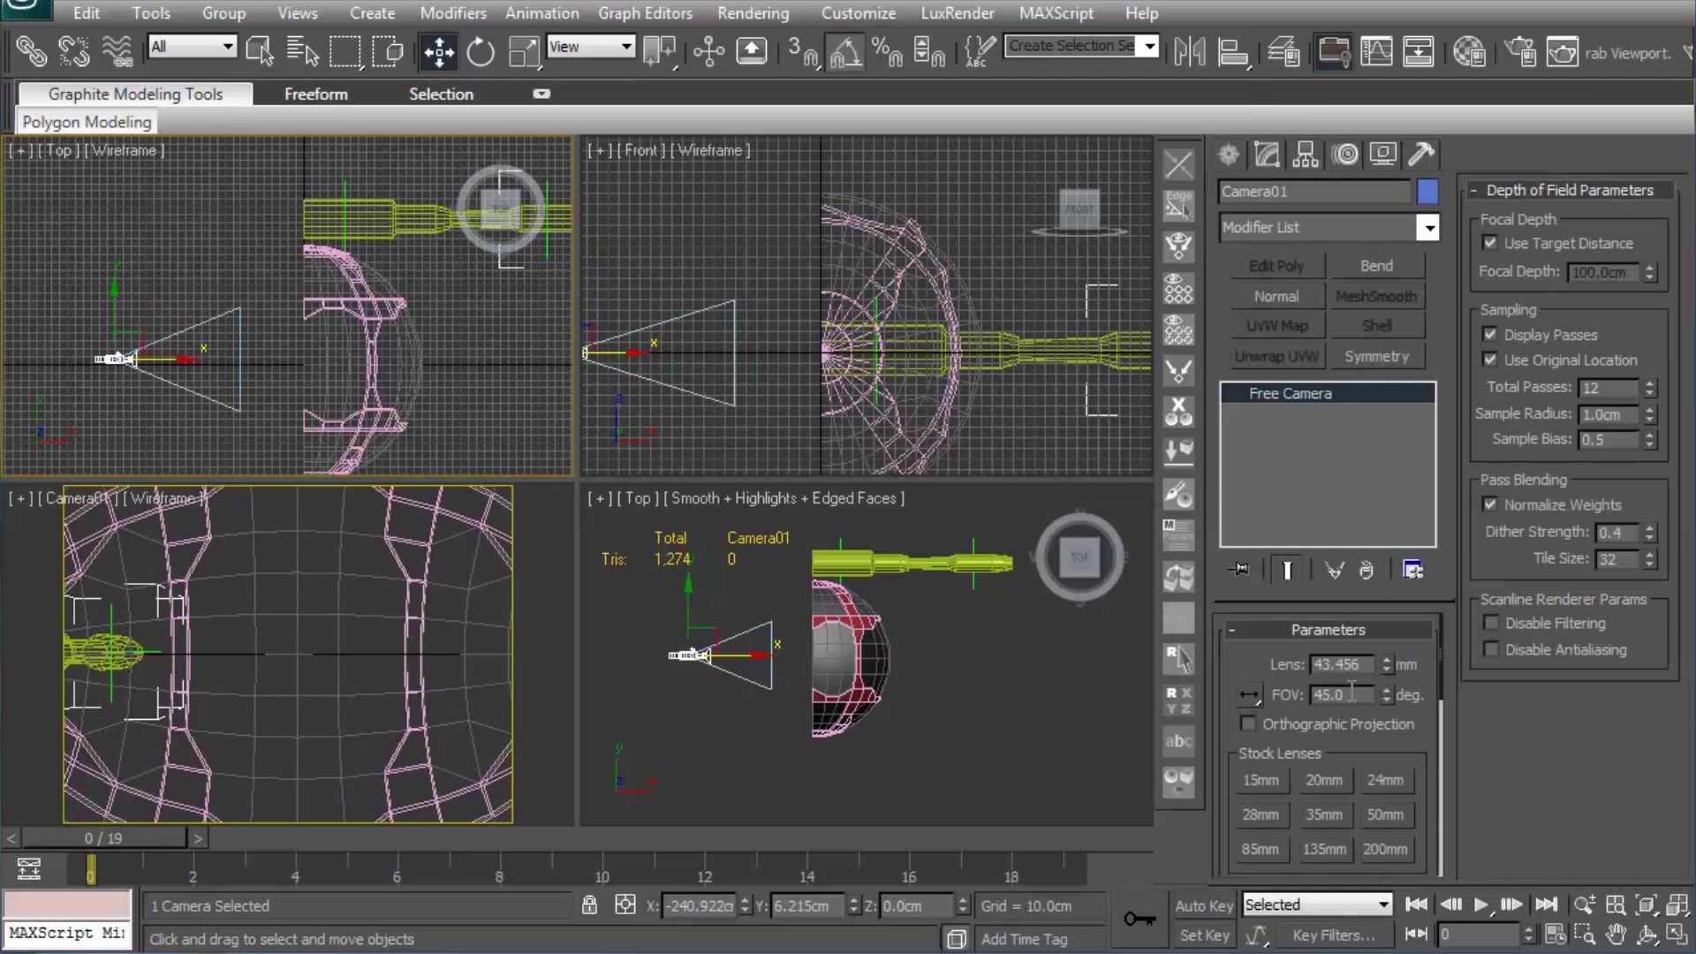
drag(1360, 695, 1285, 693)
text(60)
key(Return)
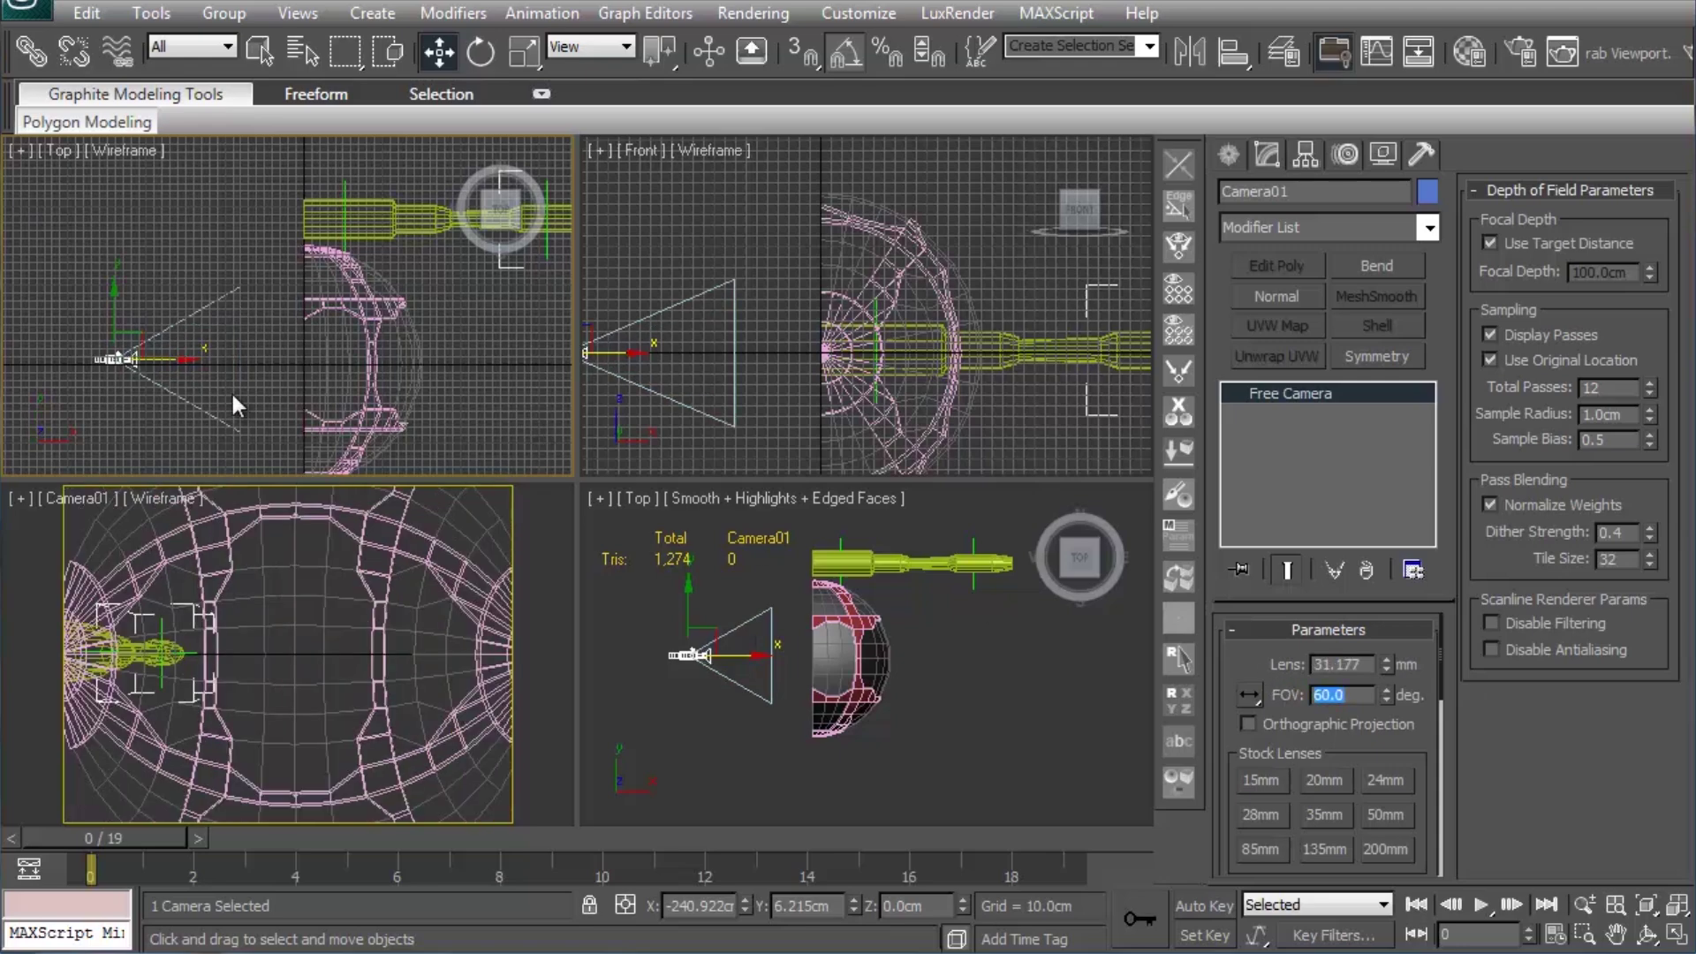
Step: Make the camera view active with the safe frame off and smooth shading on
middle_drag(247, 406, 232, 367)
right_click(474, 601)
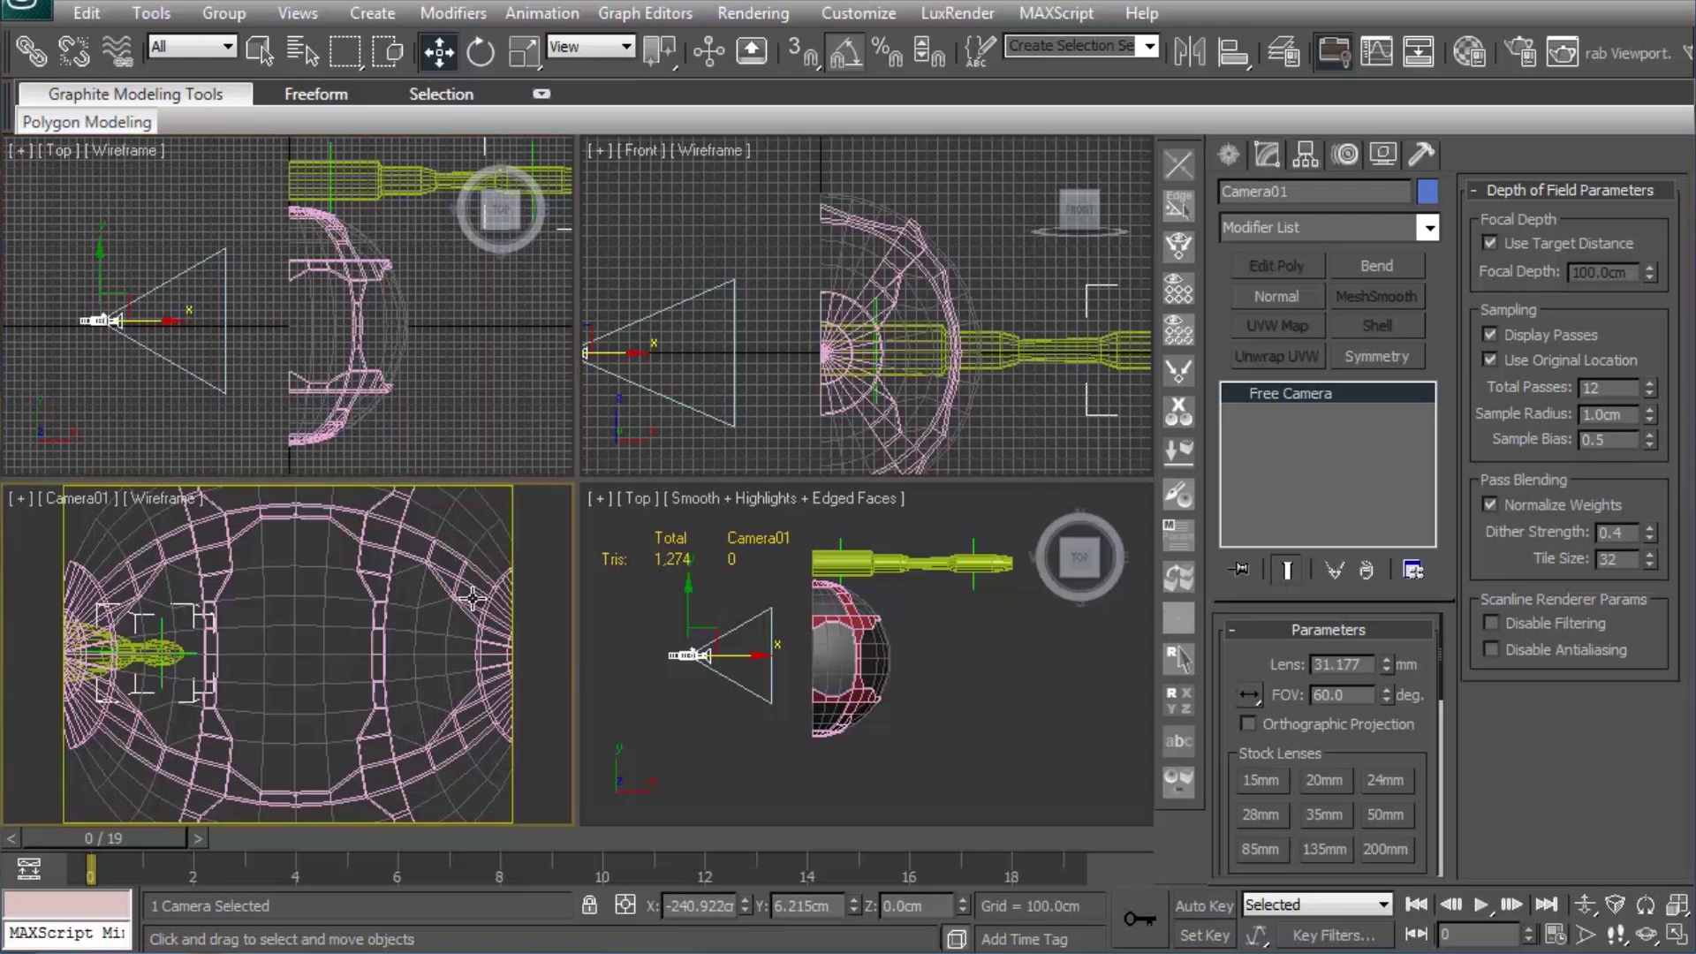
key(shift+f)
key(shift+f)
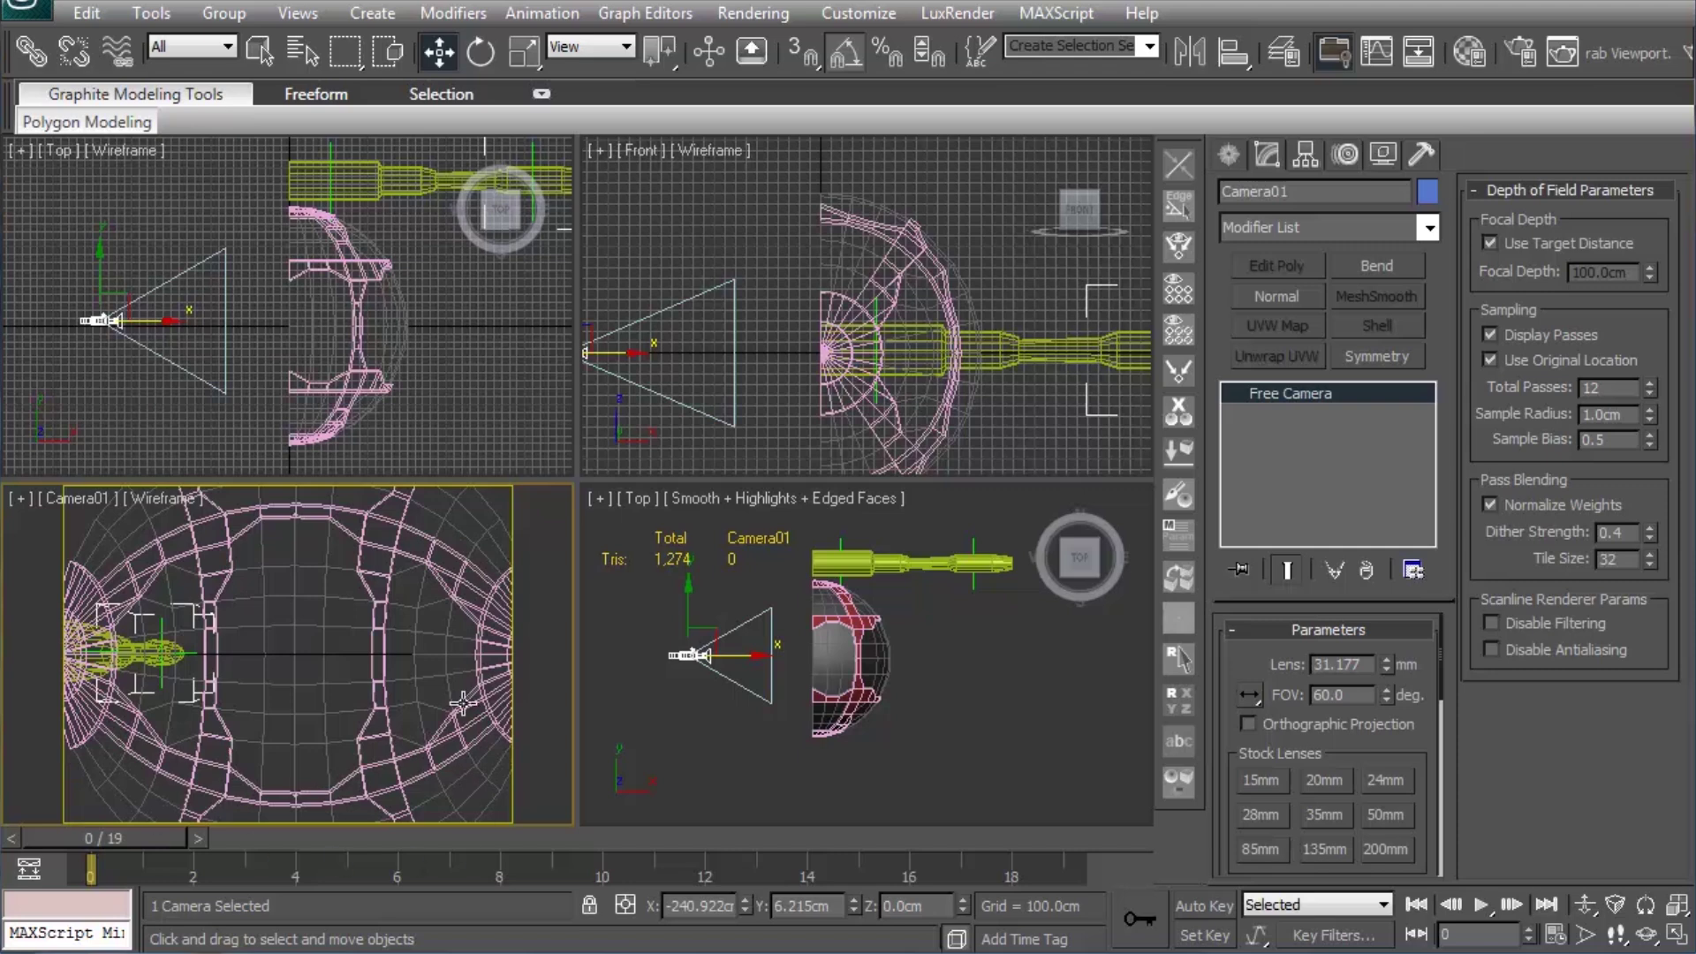
key(F3)
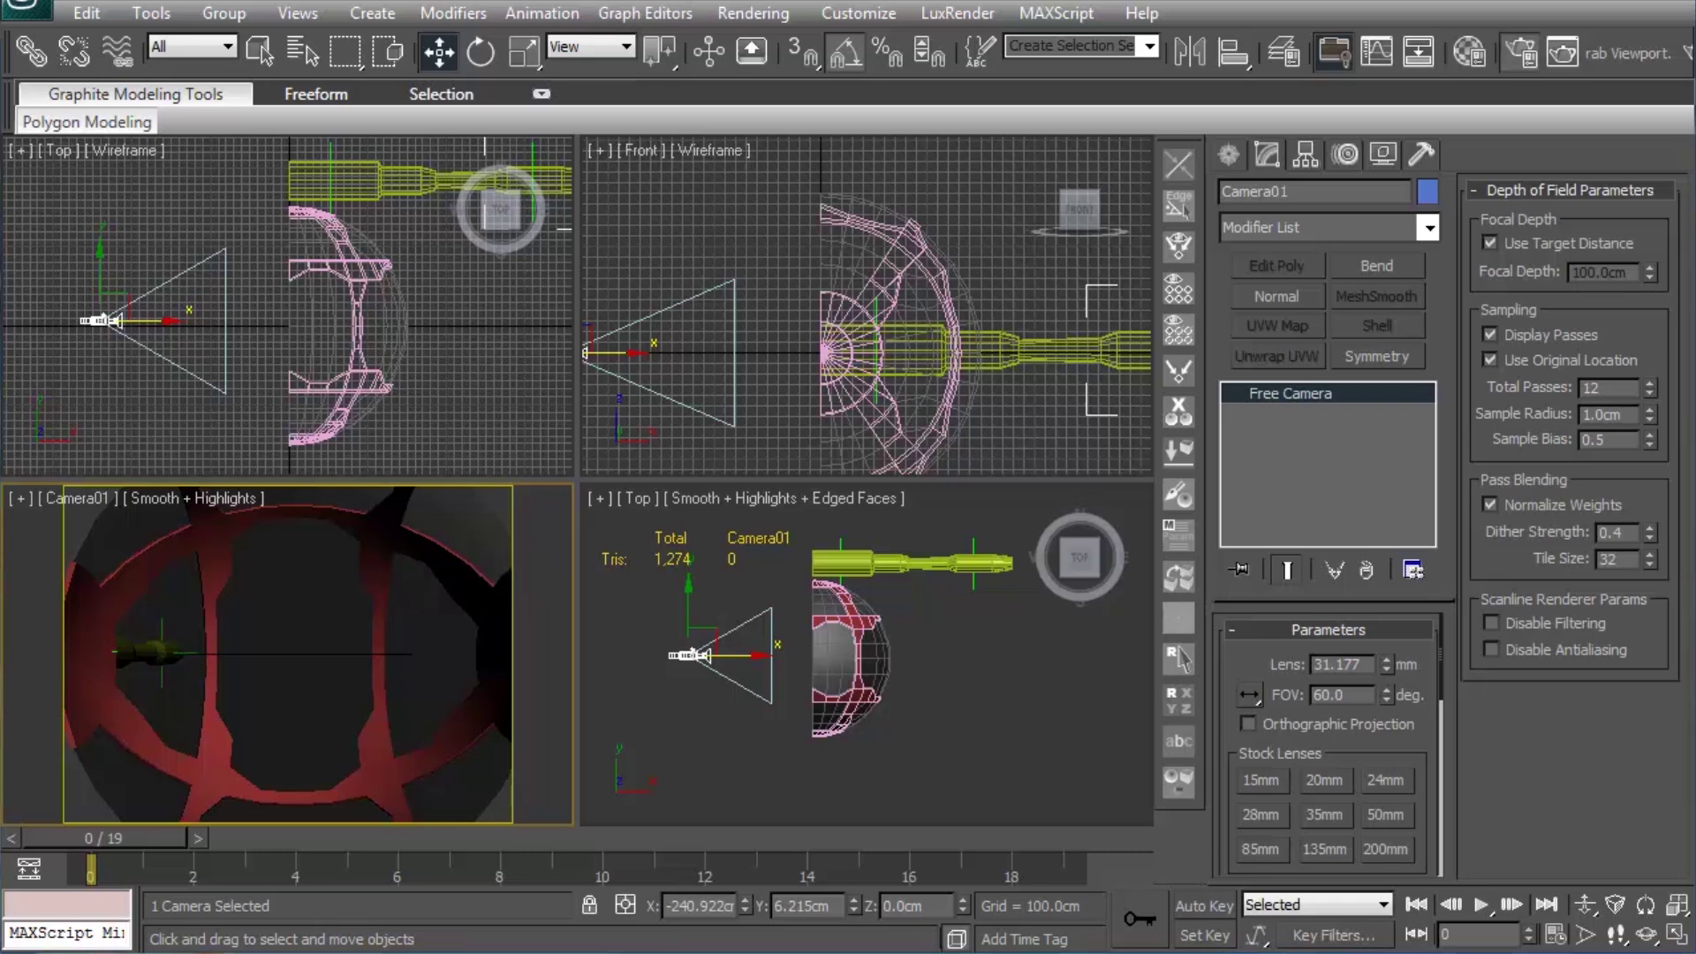
Step: Set the Render Setup output size to 1280 x 720 and close the dialog
click(1333, 51)
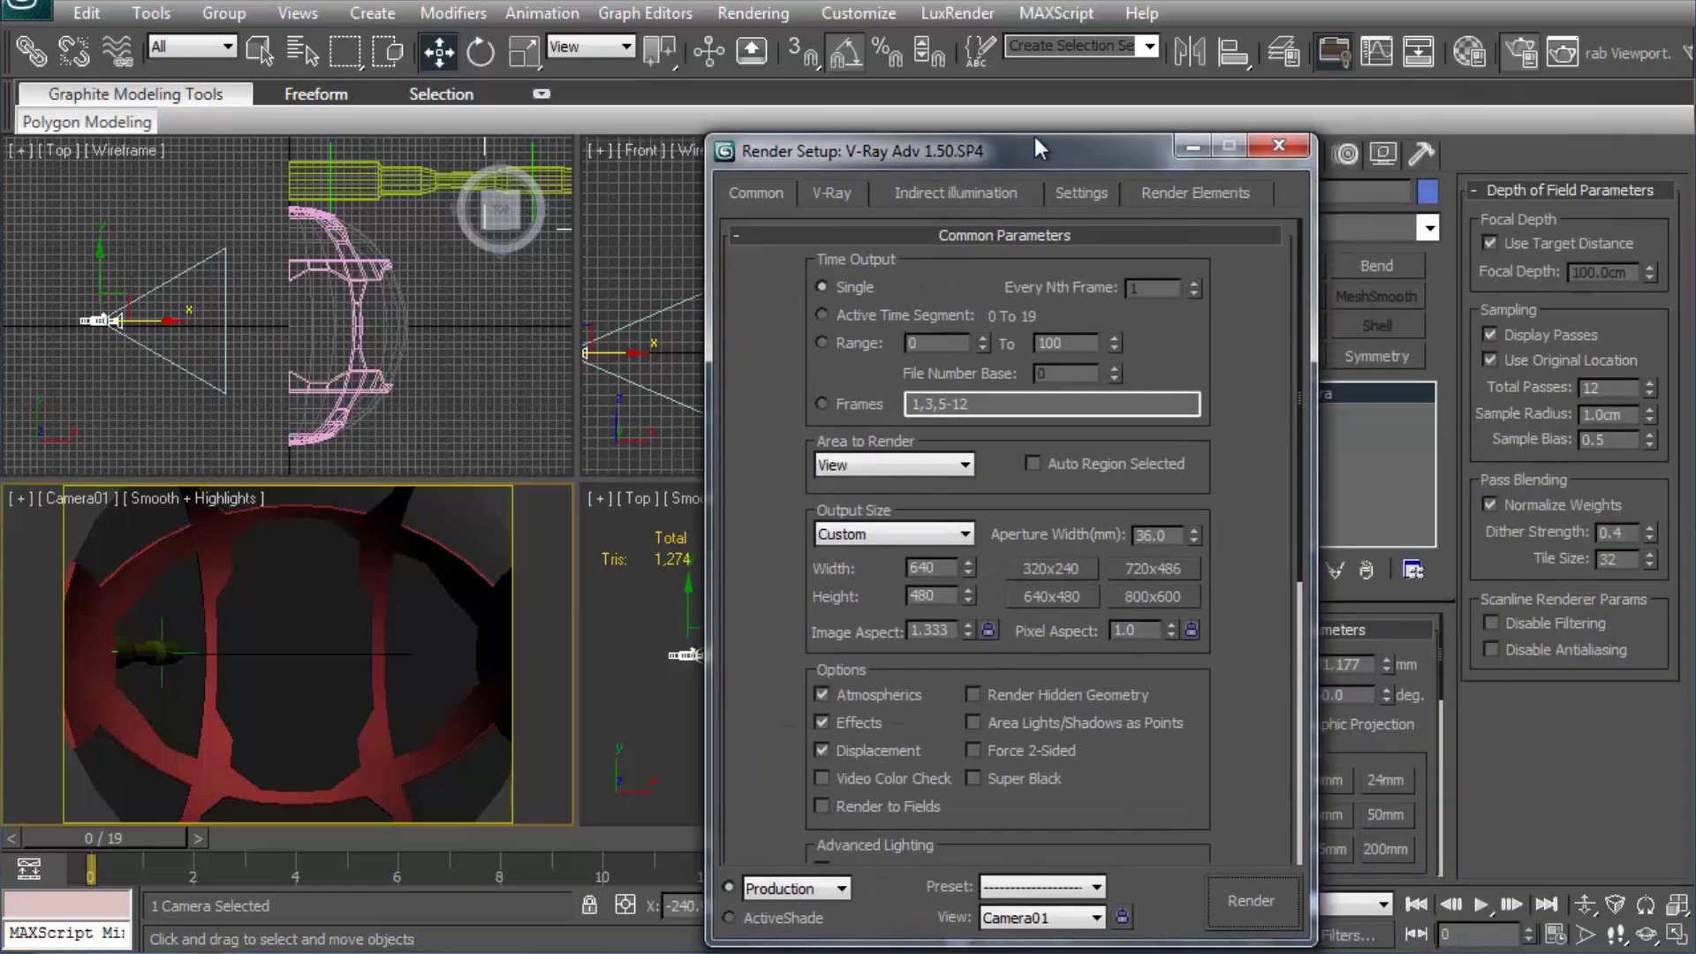
drag(1035, 136, 1107, 101)
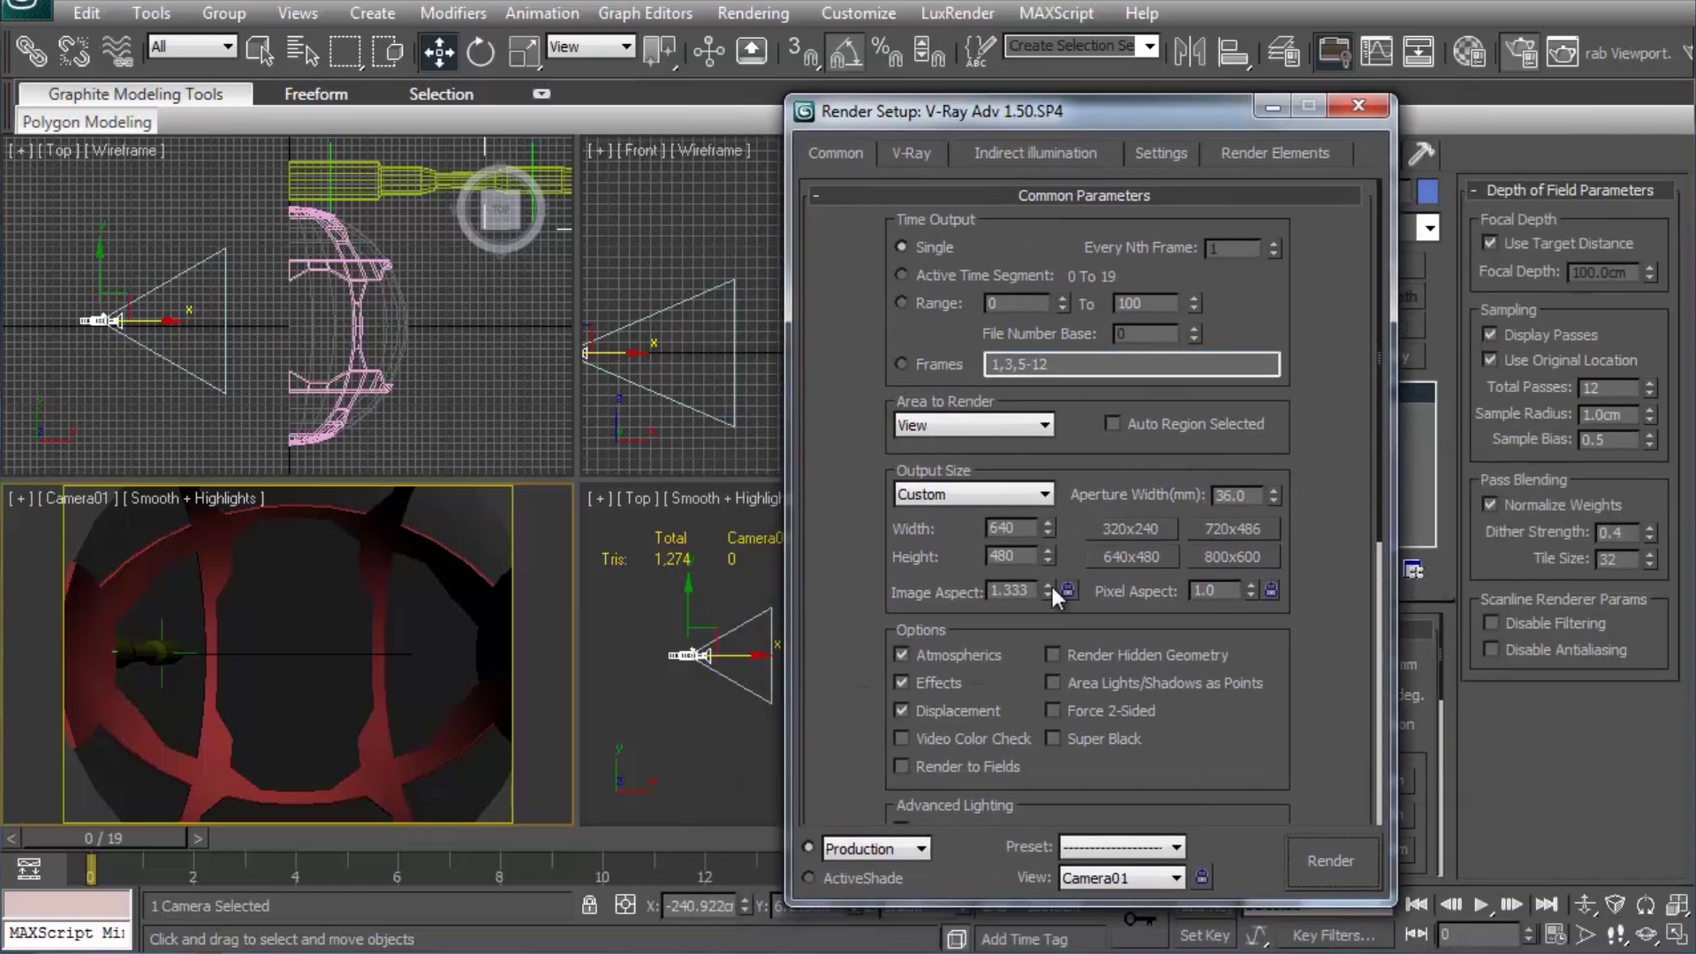
click(1008, 527)
text(540)
text(1280)
key(Tab)
text(72)
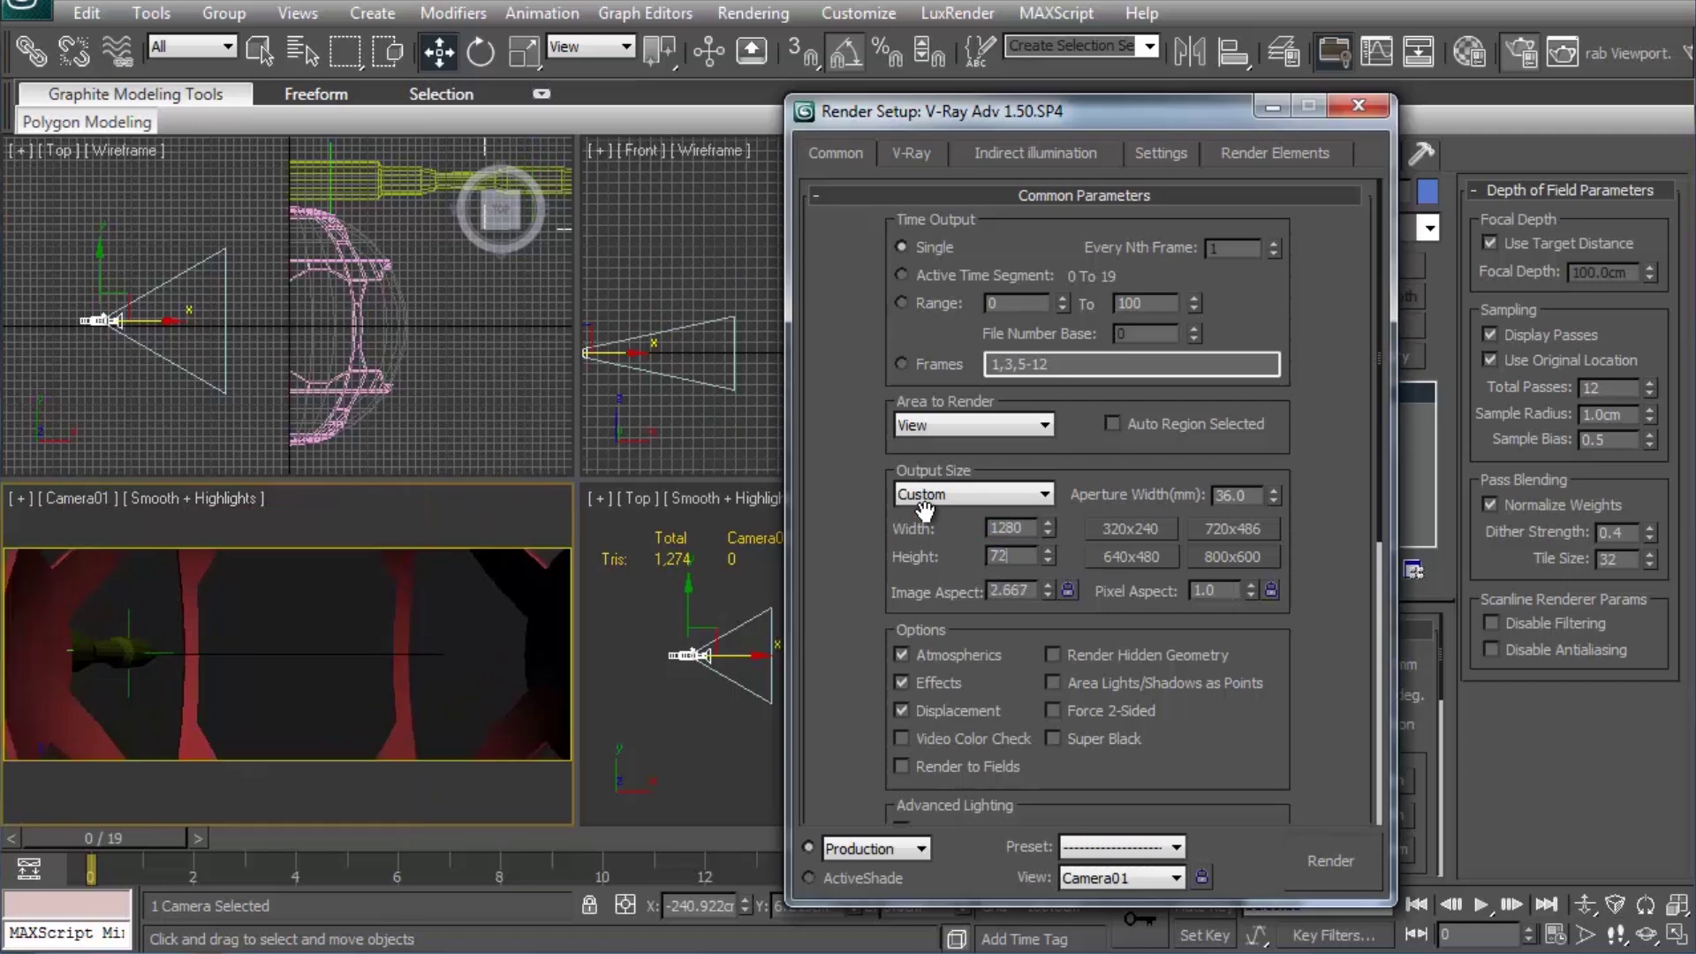
text(0)
key(Return)
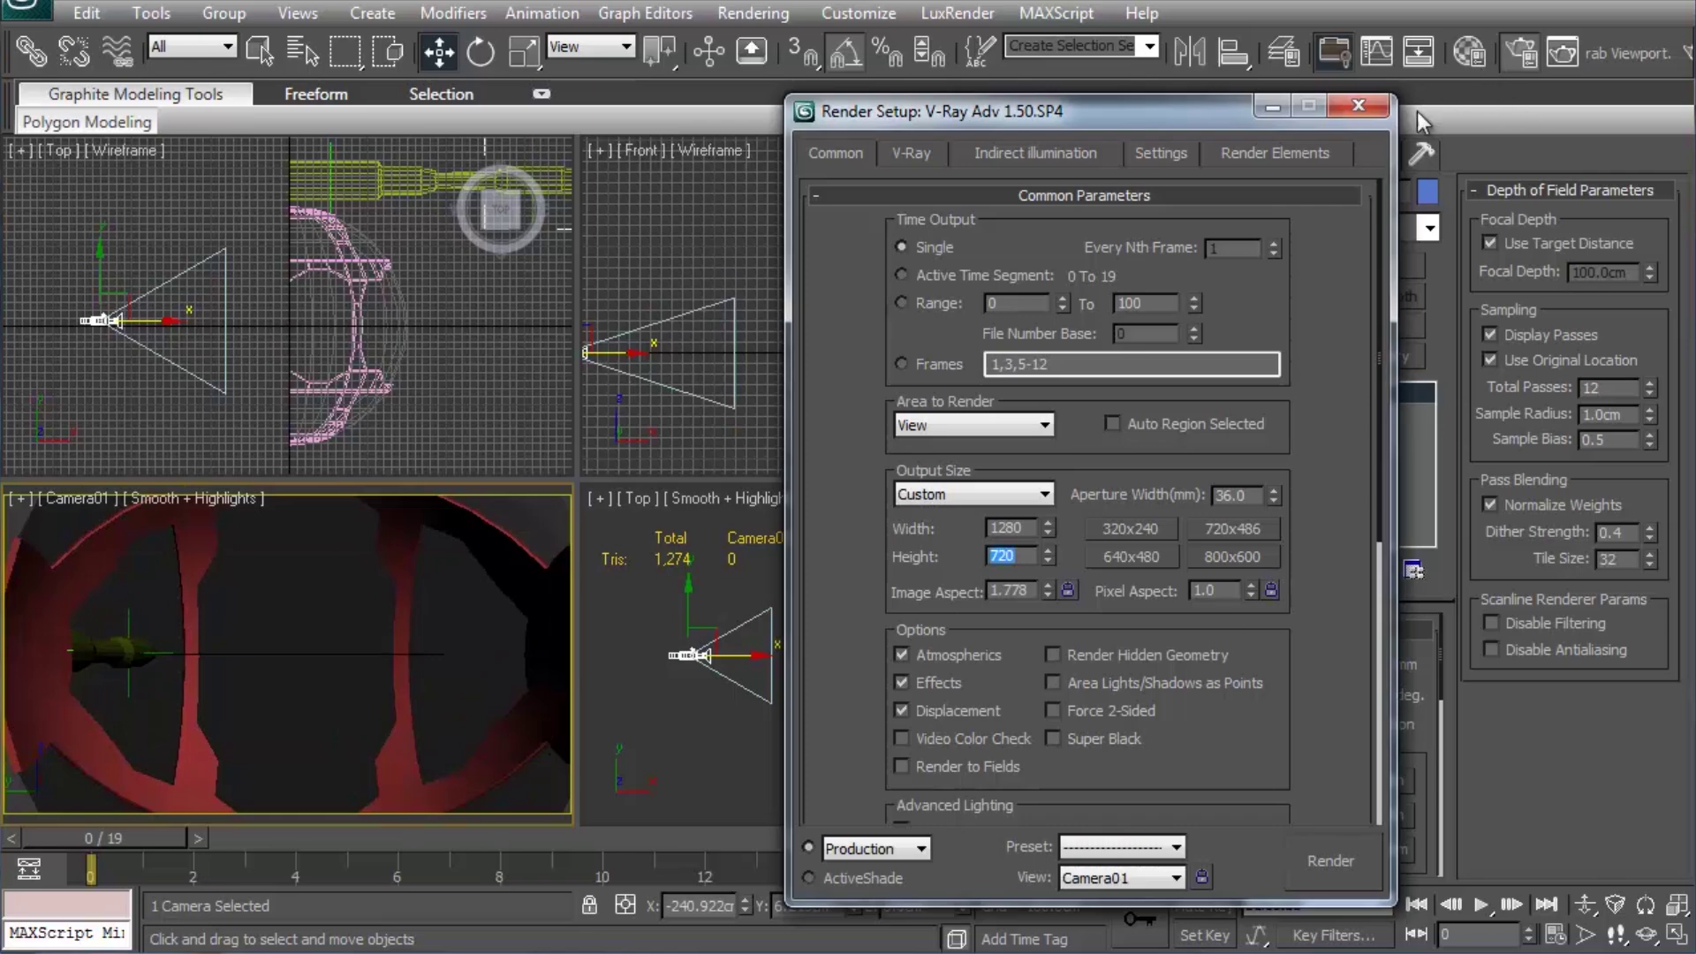
click(1365, 113)
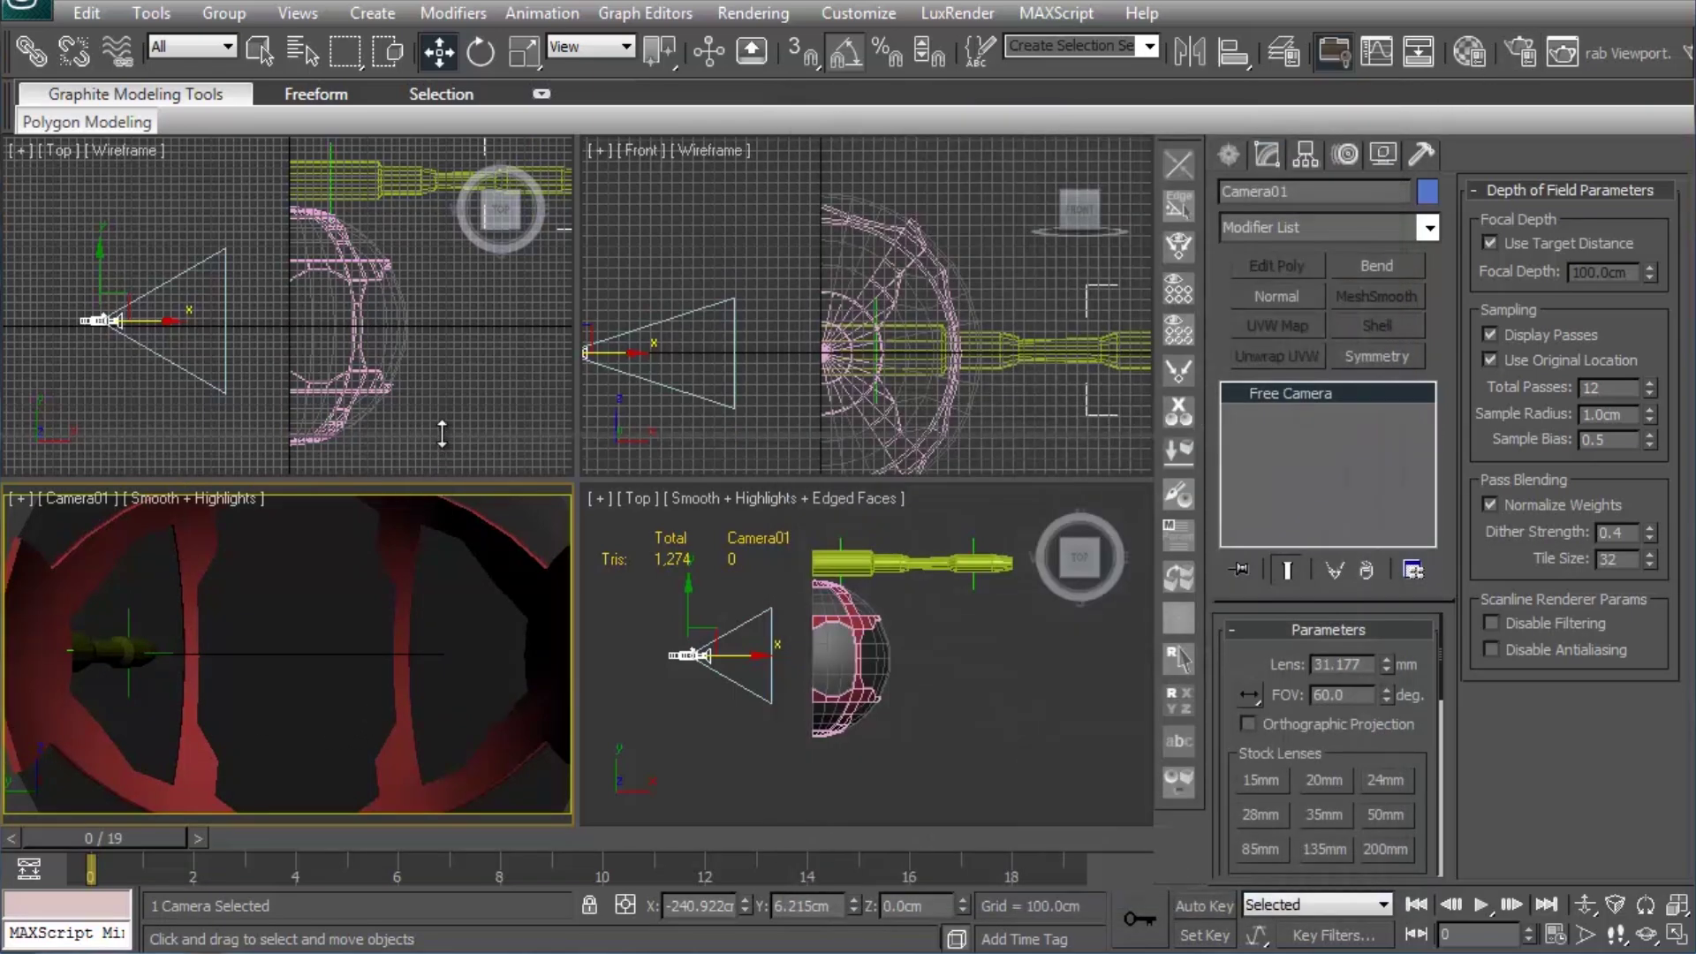
Step: Drag the viewport dividers to enlarge the Camera01 view, and move the camera closer along X
drag(441, 481, 441, 435)
drag(578, 500, 781, 500)
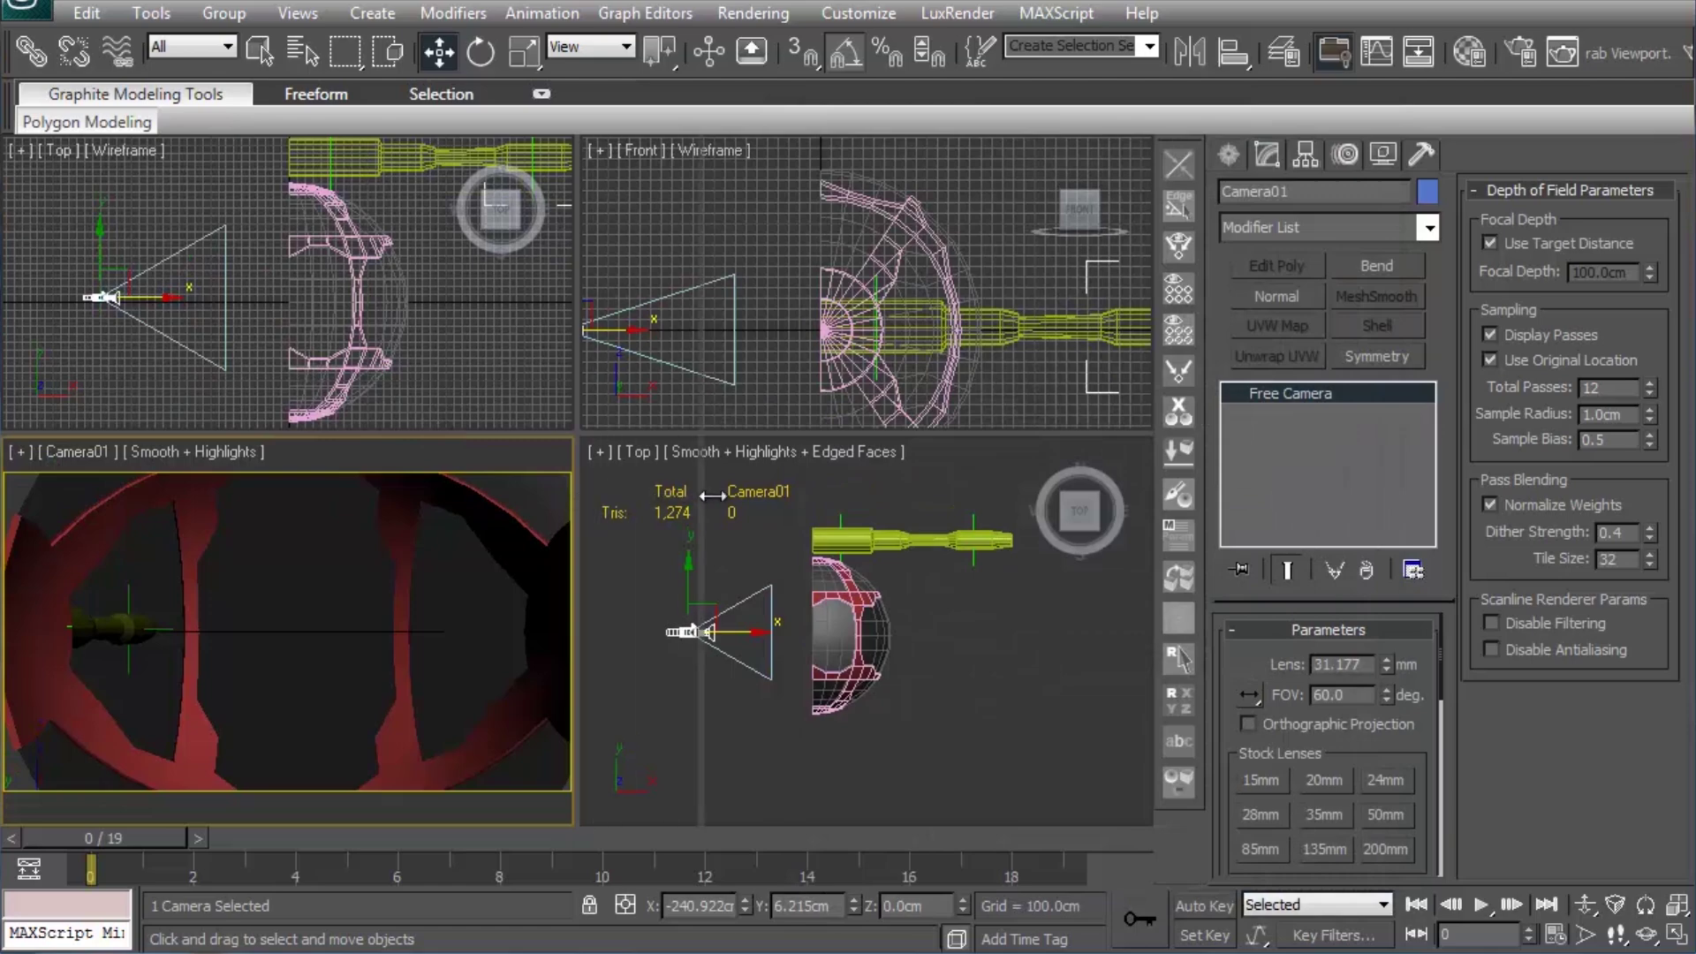
drag(570, 364, 569, 369)
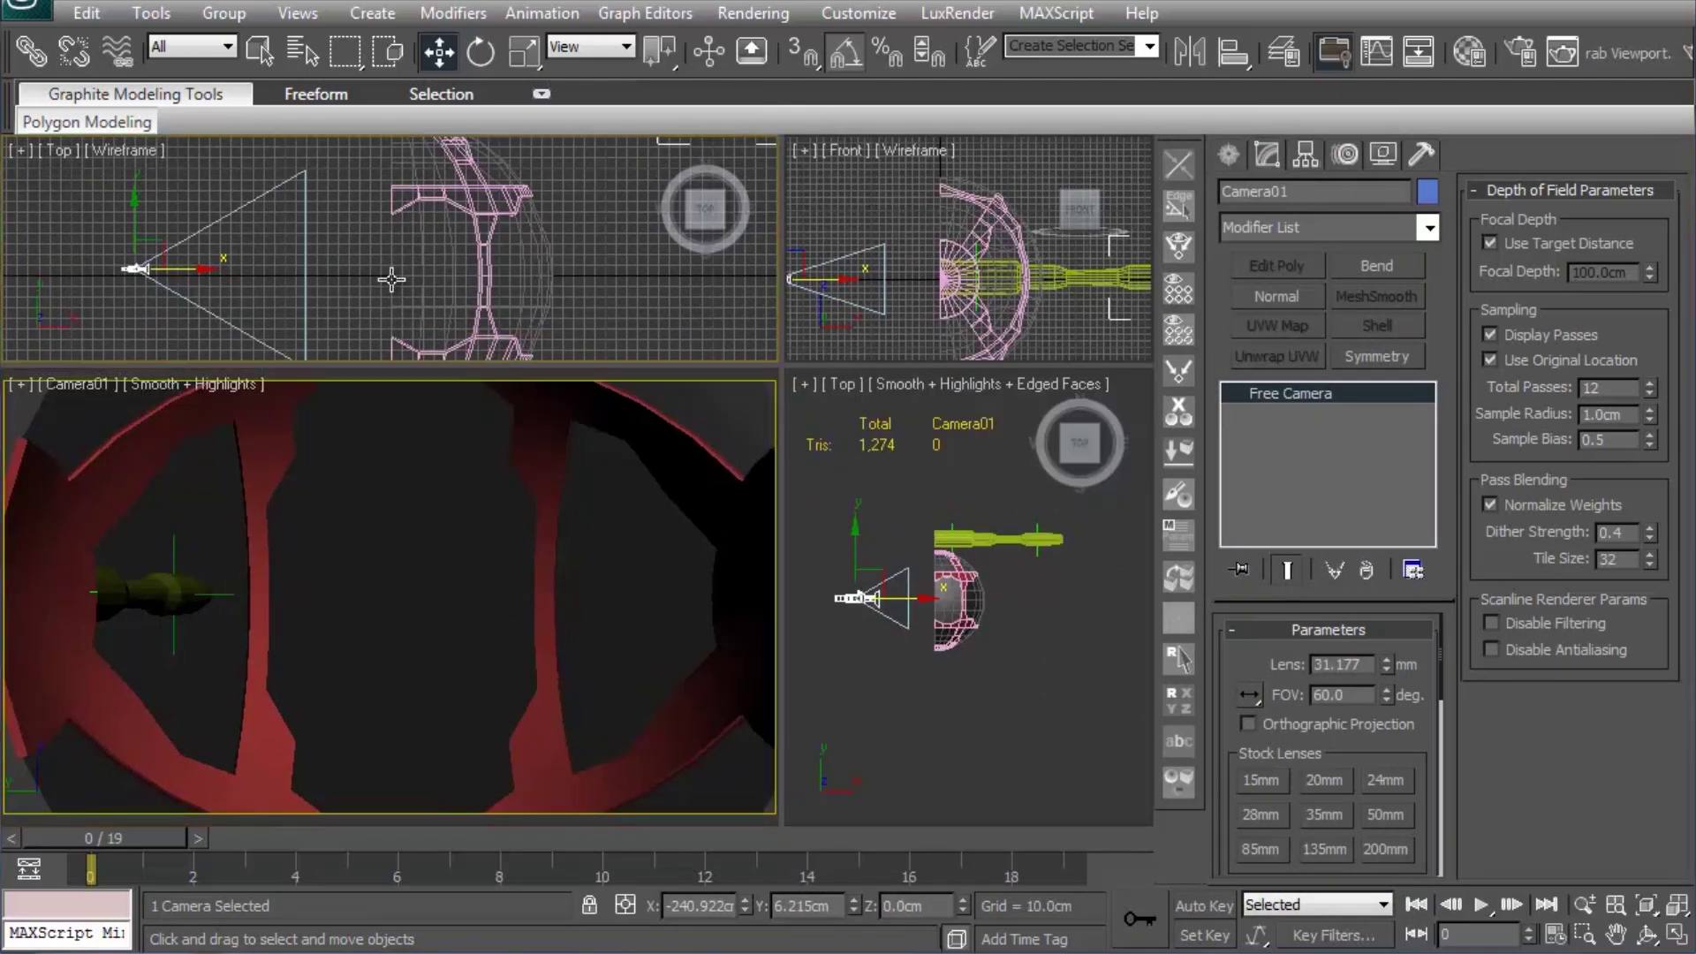
middle_drag(386, 283, 371, 268)
drag(177, 253, 205, 253)
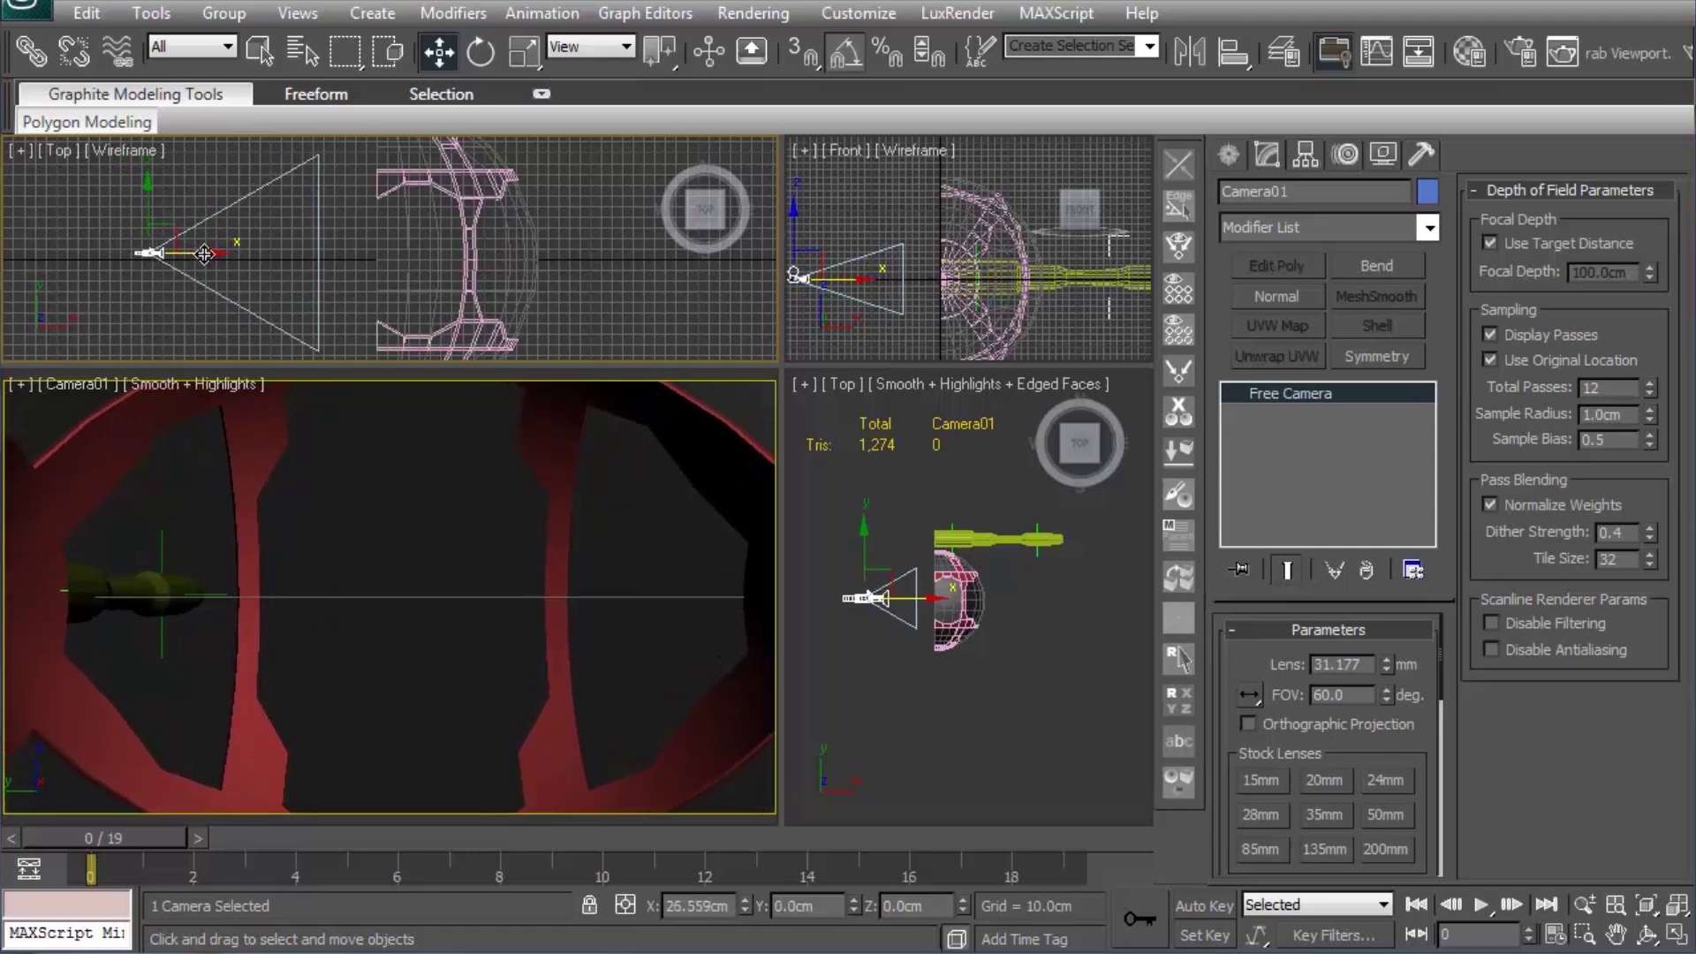
Step: Zero the camera's absolute Y position in Move Transform Type-In, then nudge it along X
right_click(438, 53)
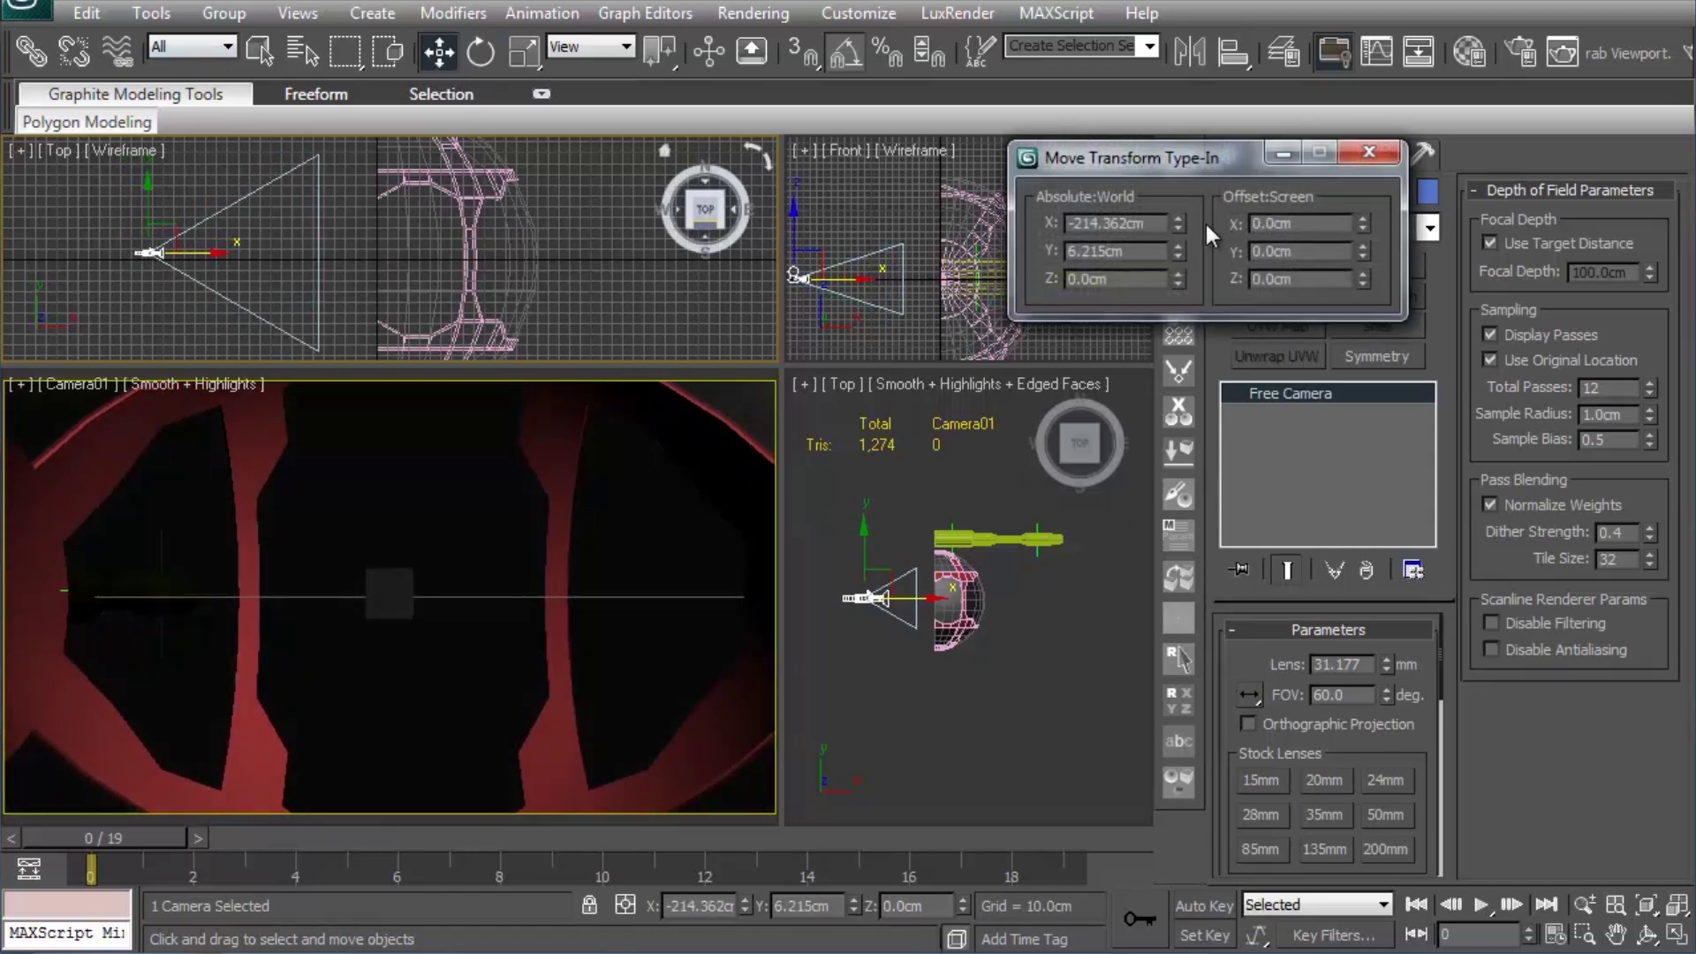
right_click(1176, 251)
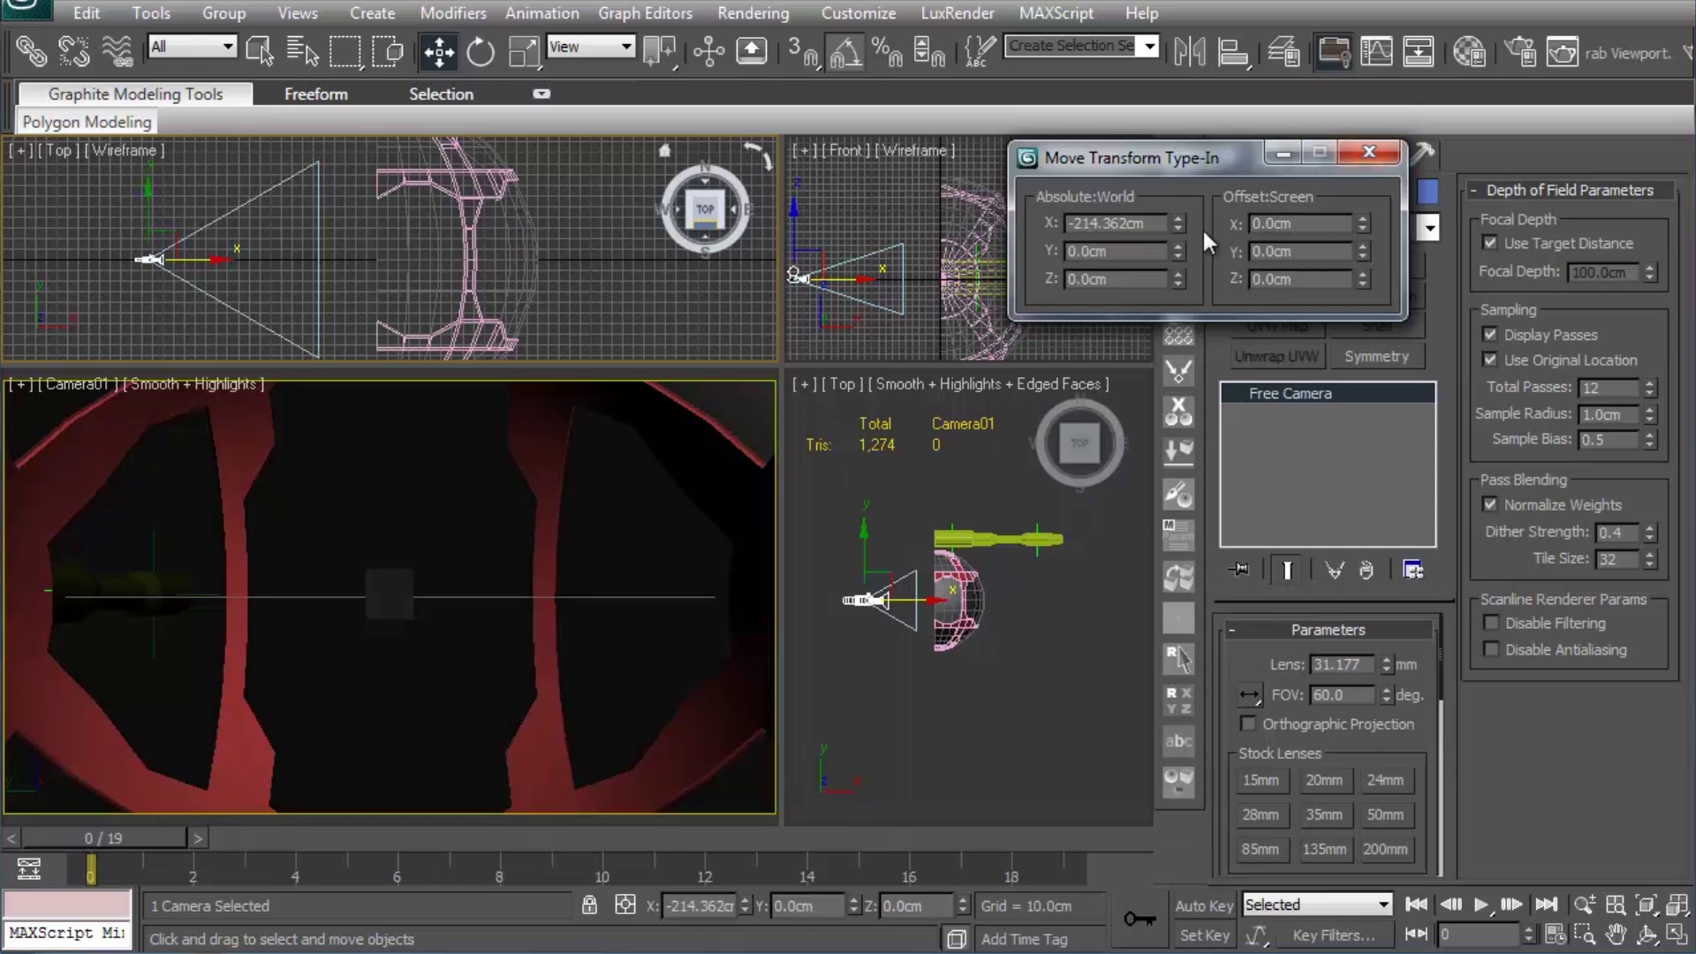
click(1368, 152)
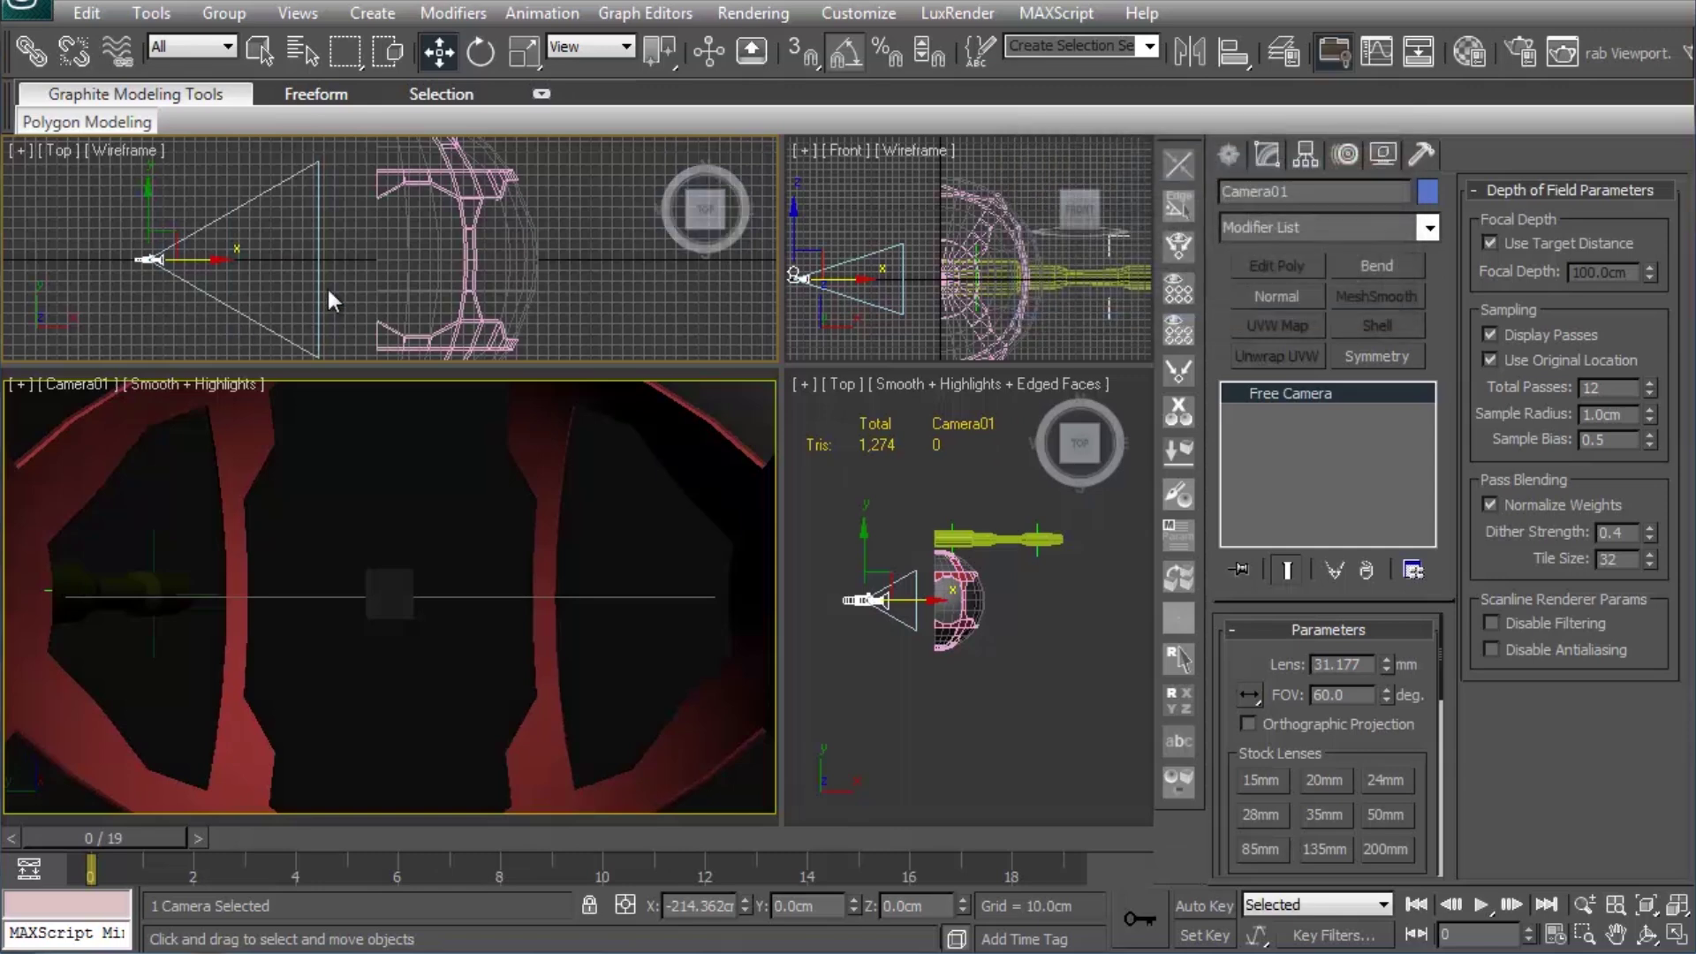
mouse_move(199, 276)
mouse_down()
mouse_move(160, 276)
mouse_move(201, 272)
mouse_up()
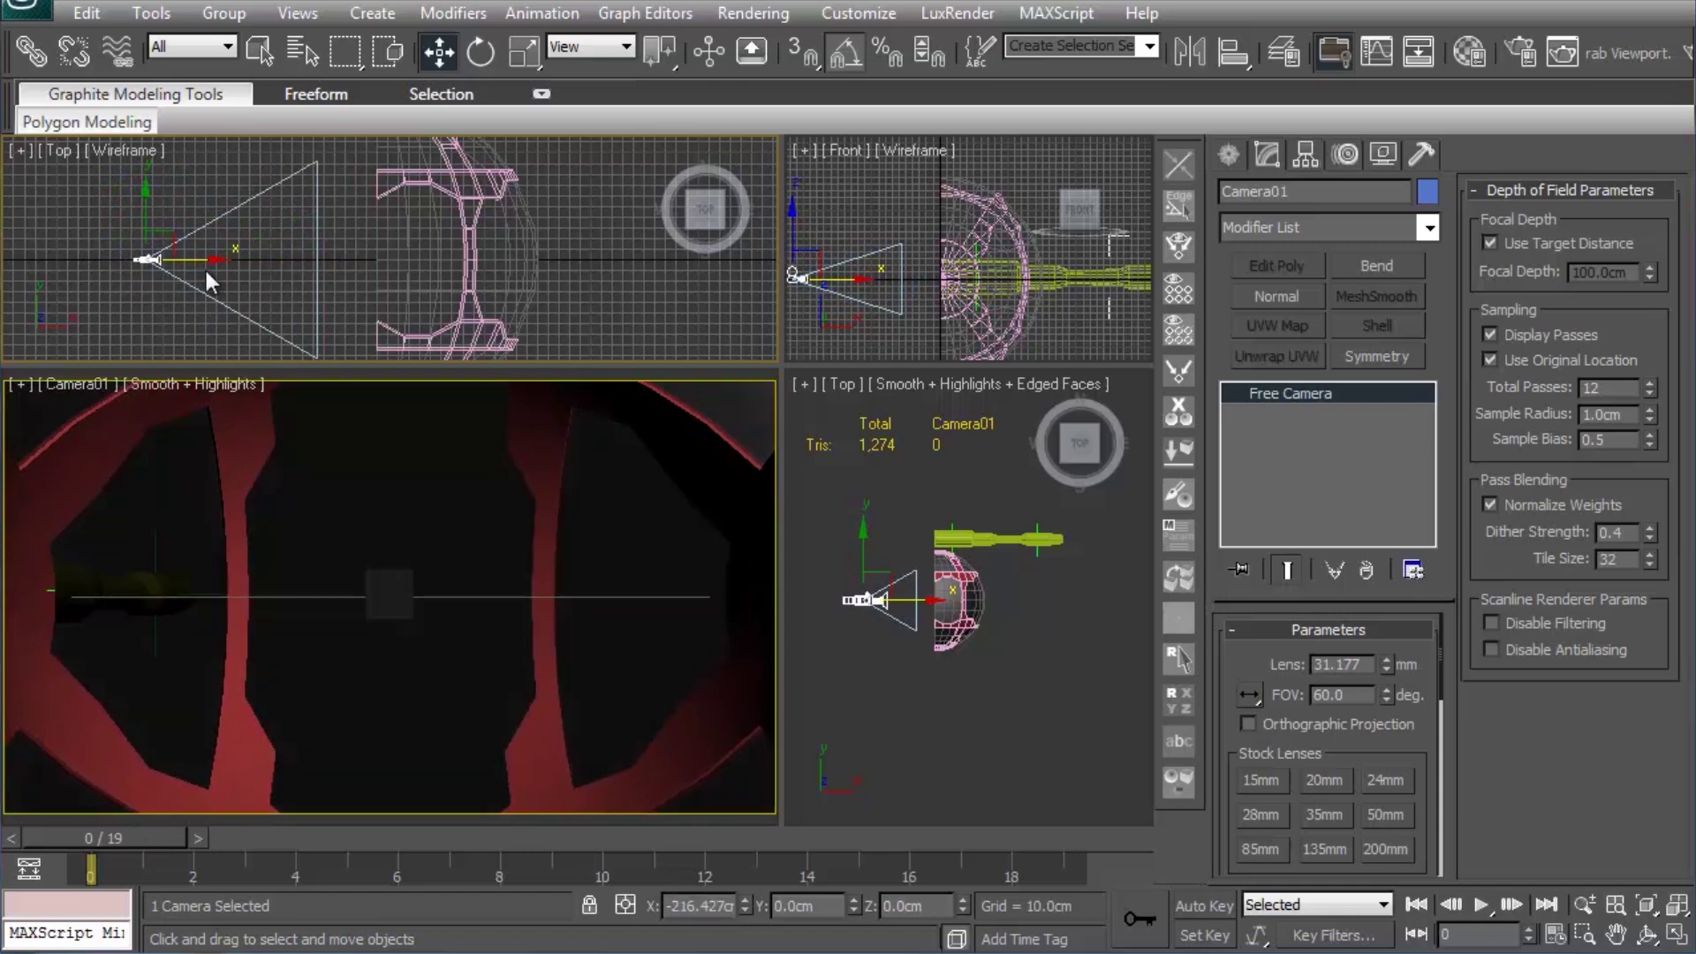
middle_drag(499, 175, 338, 299)
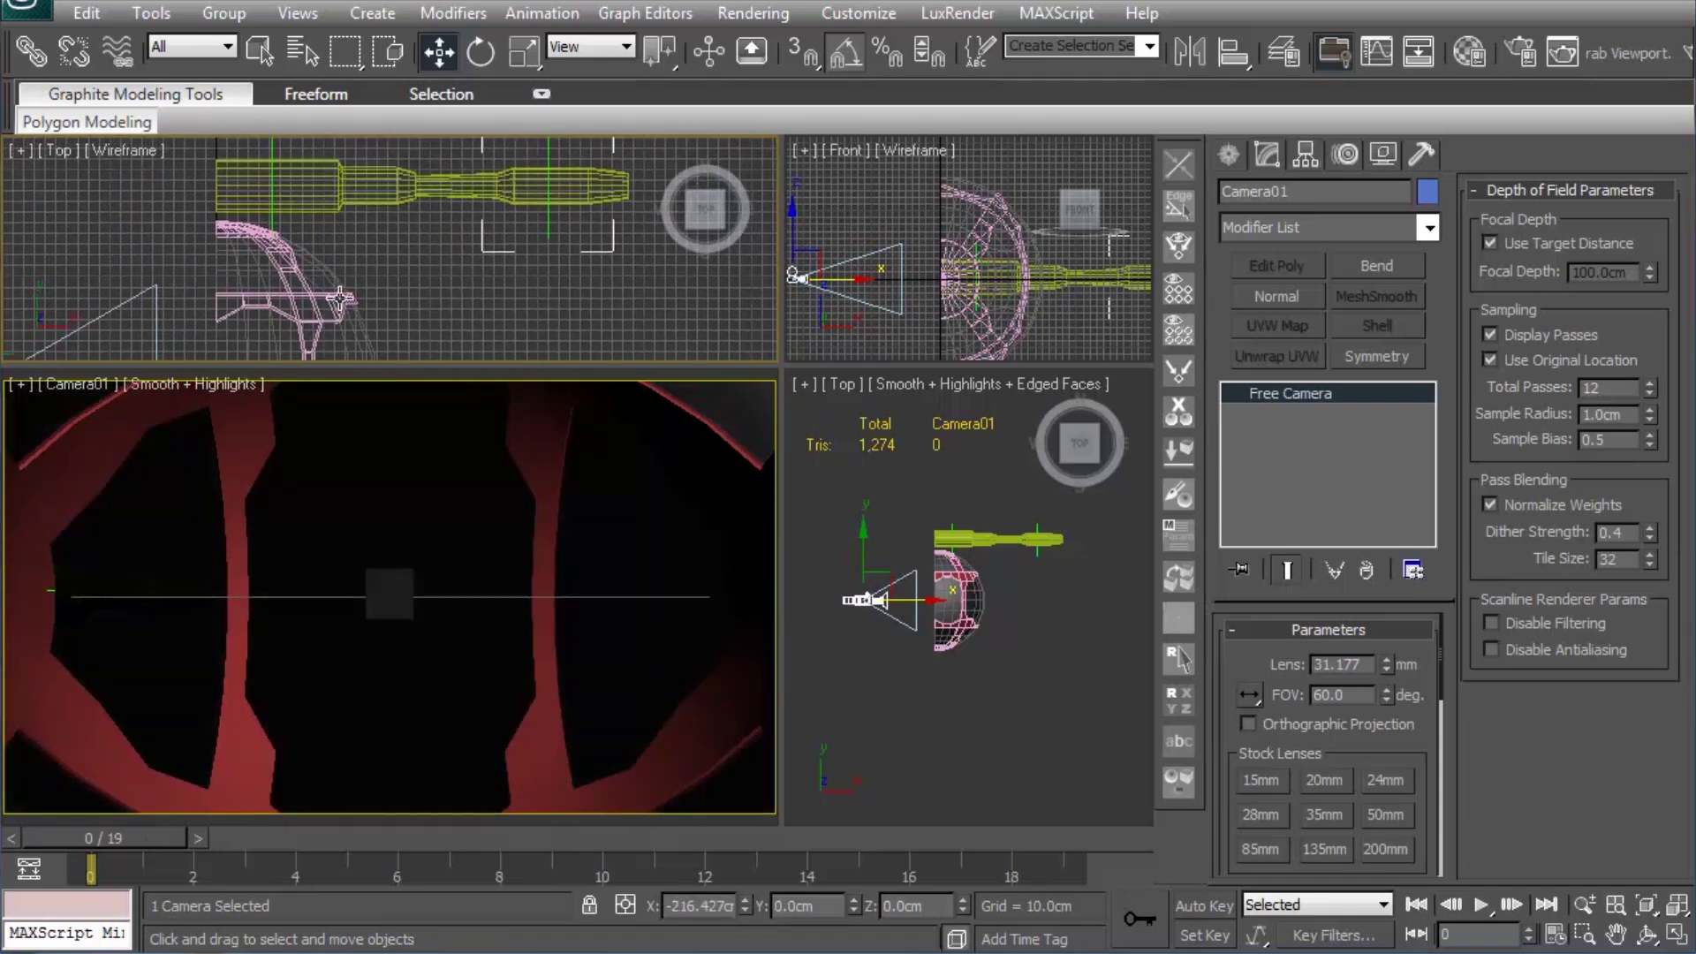
Step: Select TurretBall_Glass in the Top view and hide it with Hide Selection
click(354, 209)
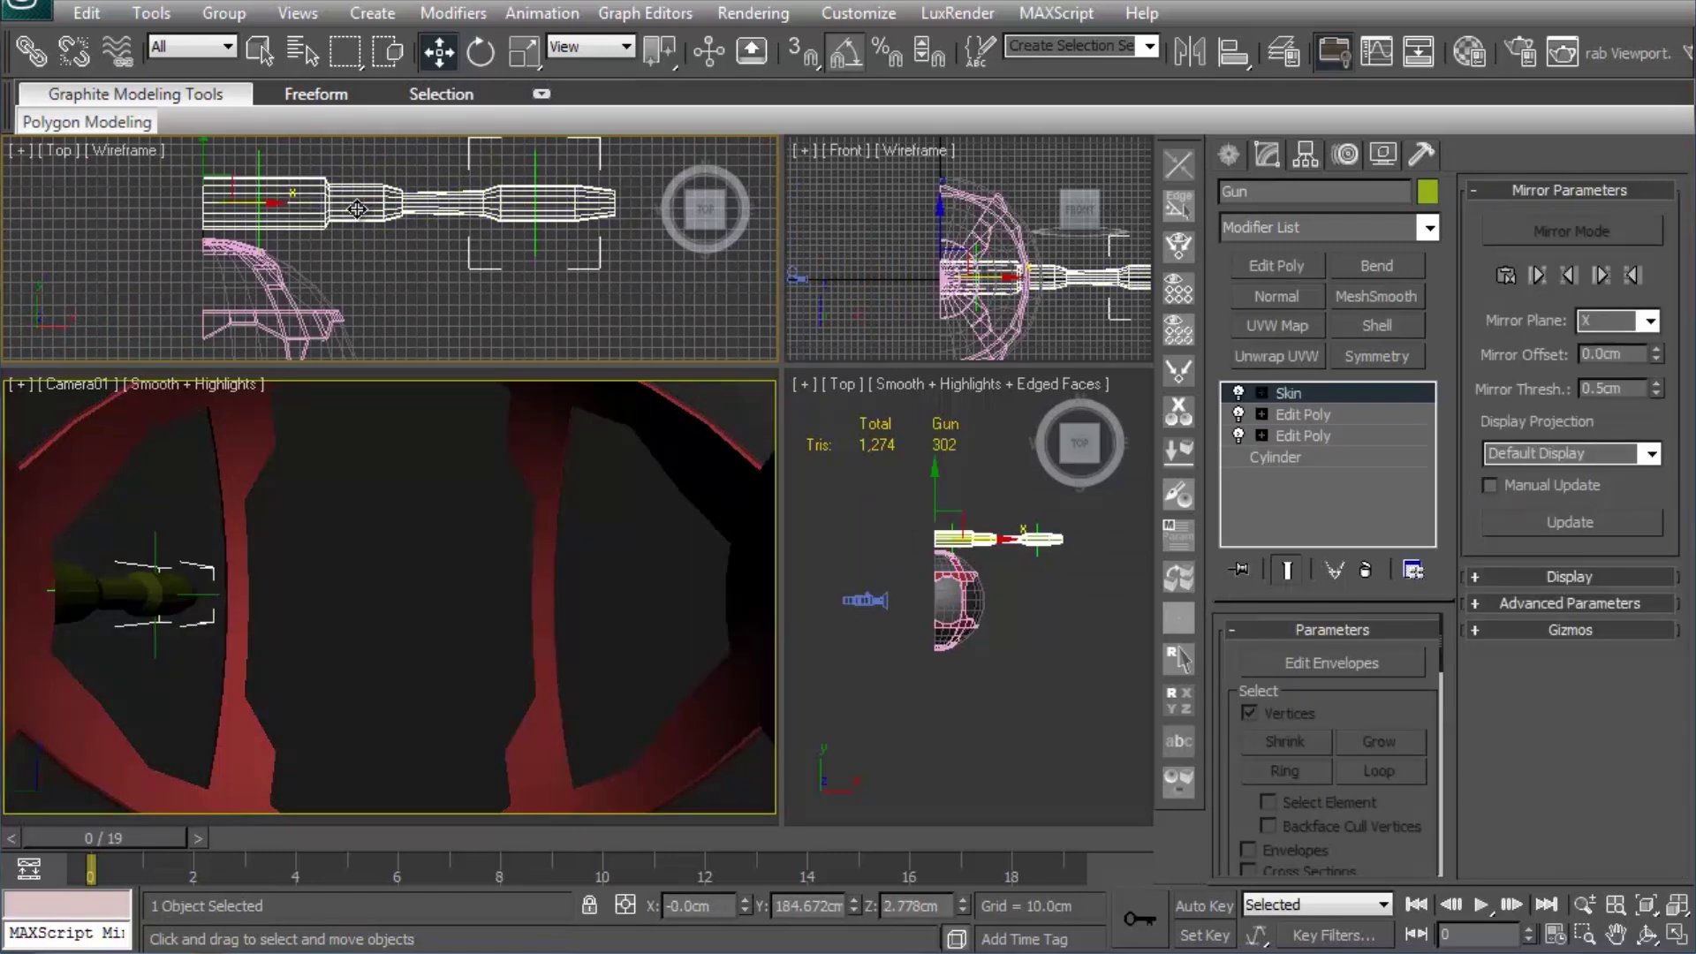
click(308, 286)
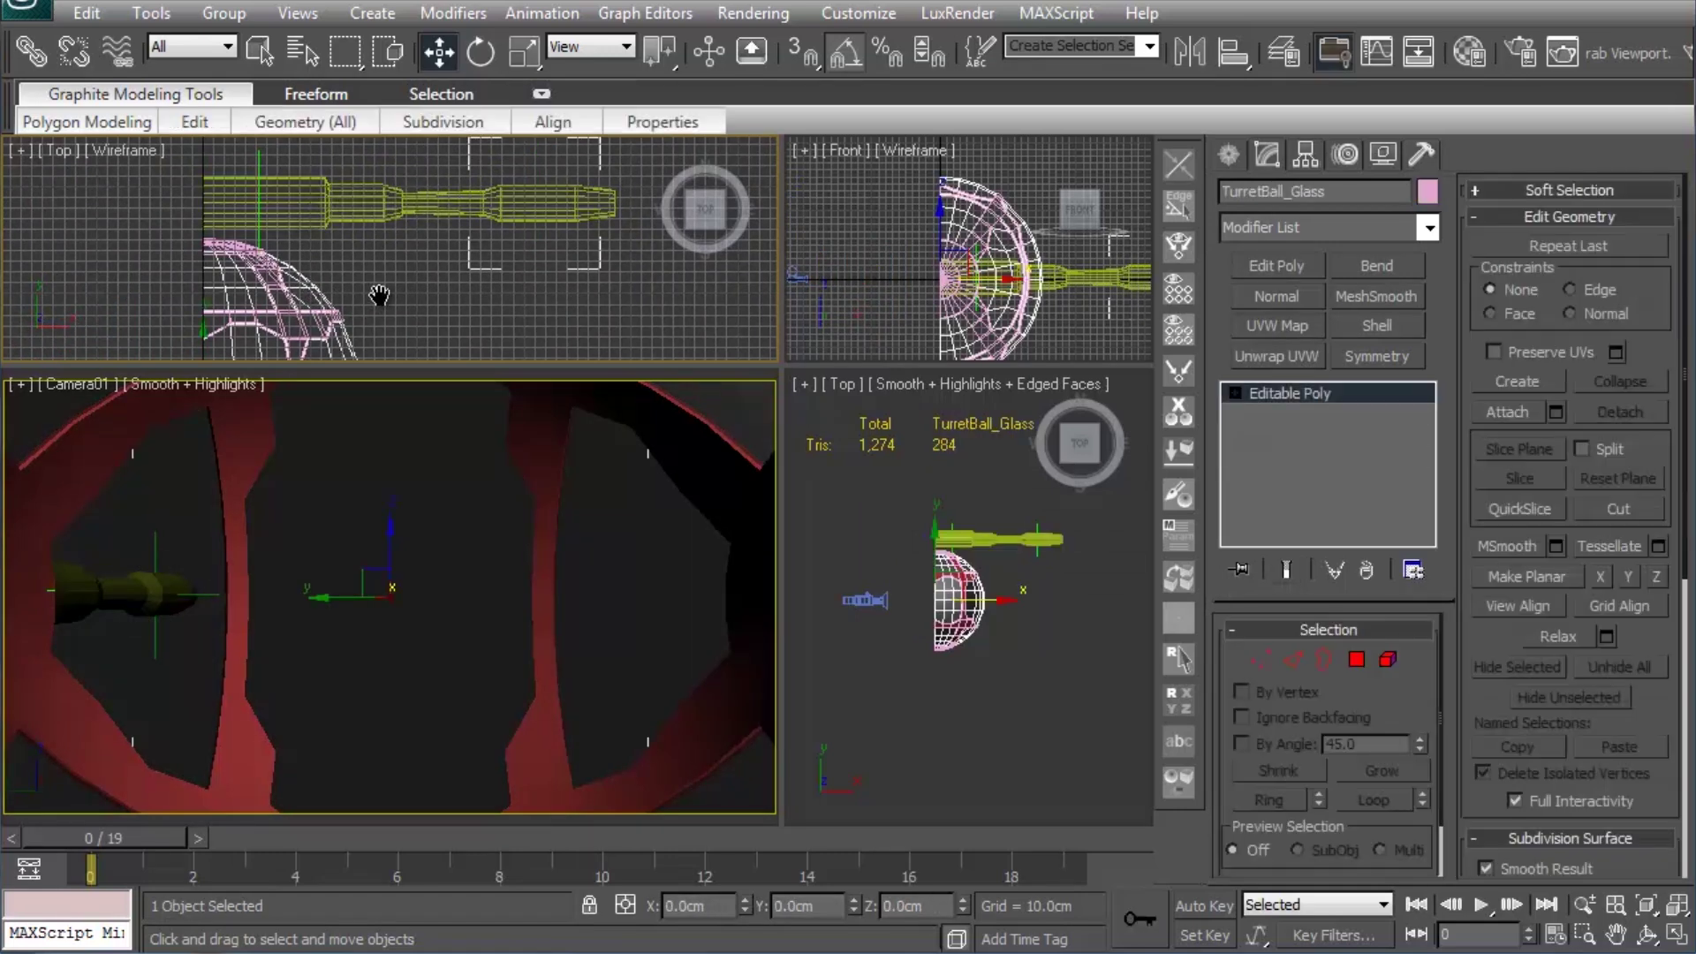
scroll(383, 274, up, 3)
scroll(395, 257, up, 2)
scroll(396, 257, up, 2)
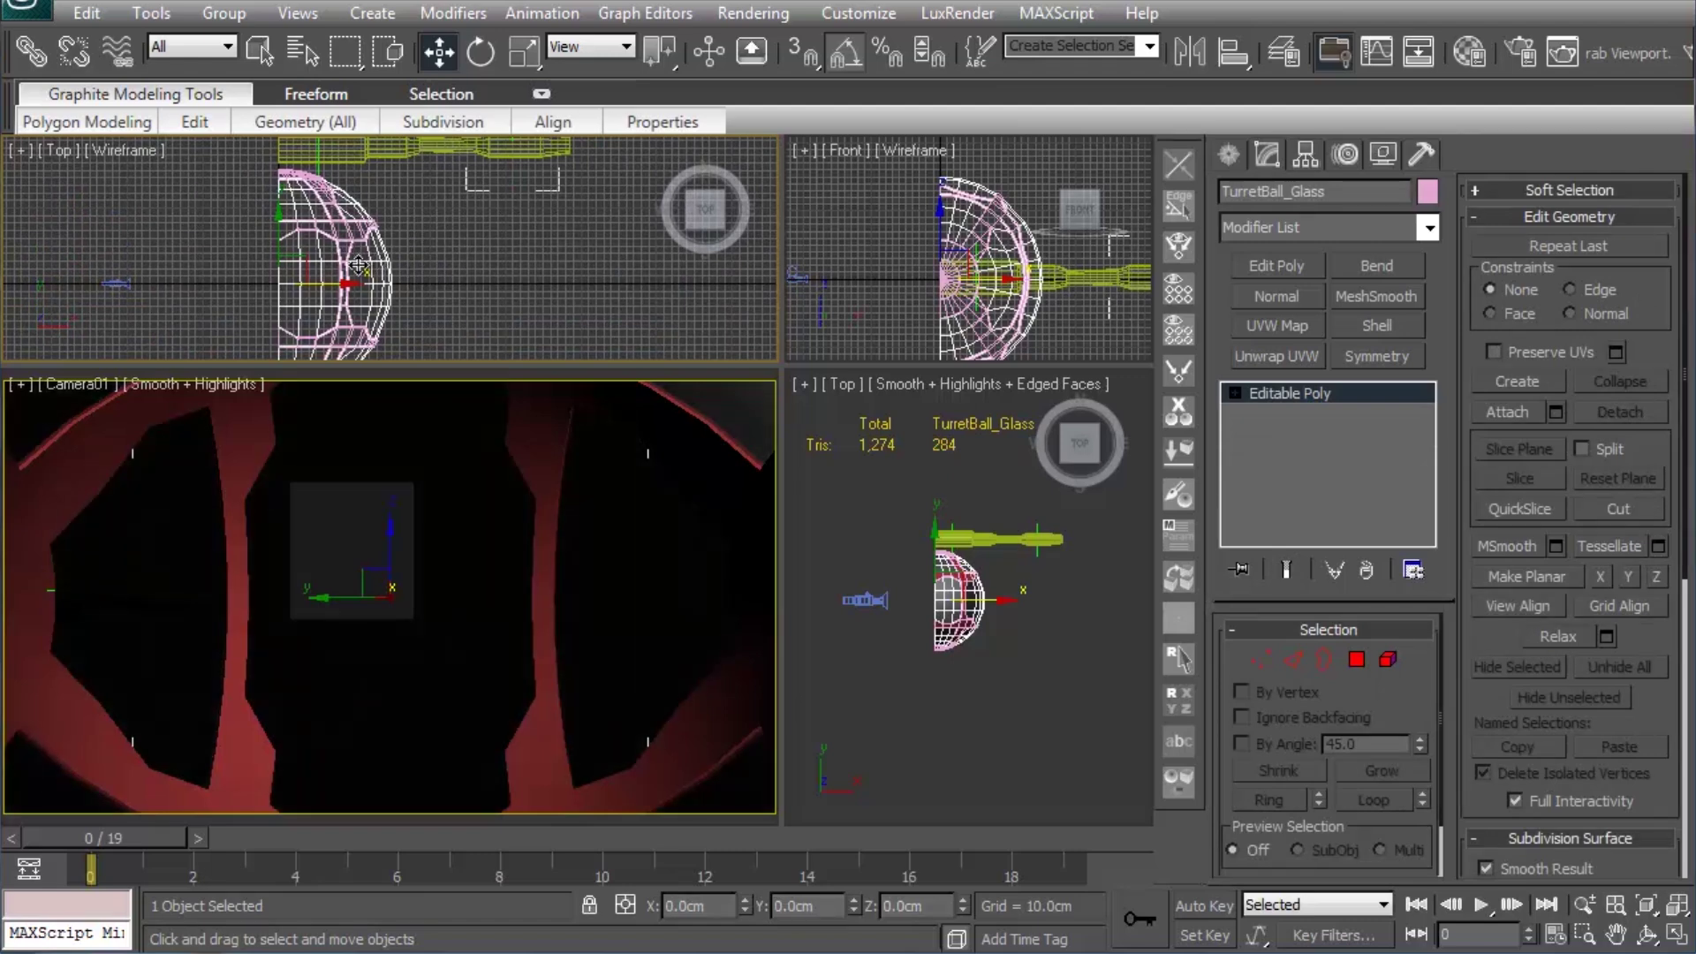
middle_drag(400, 287, 378, 257)
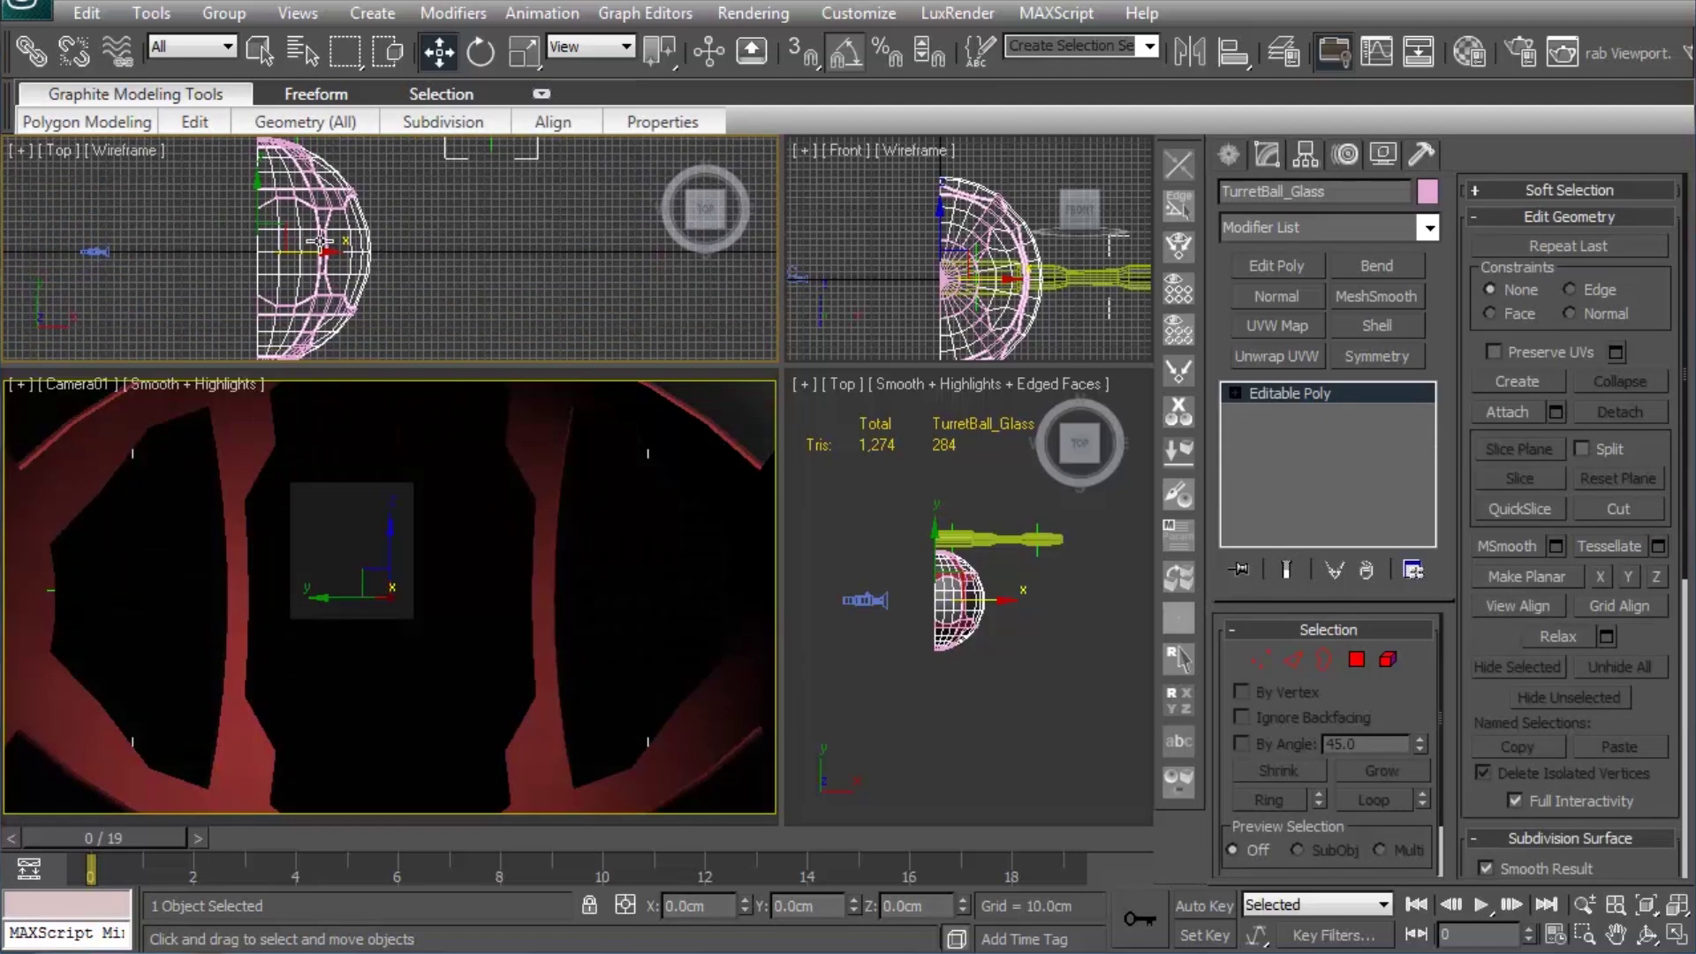
right_click(362, 265)
click(401, 146)
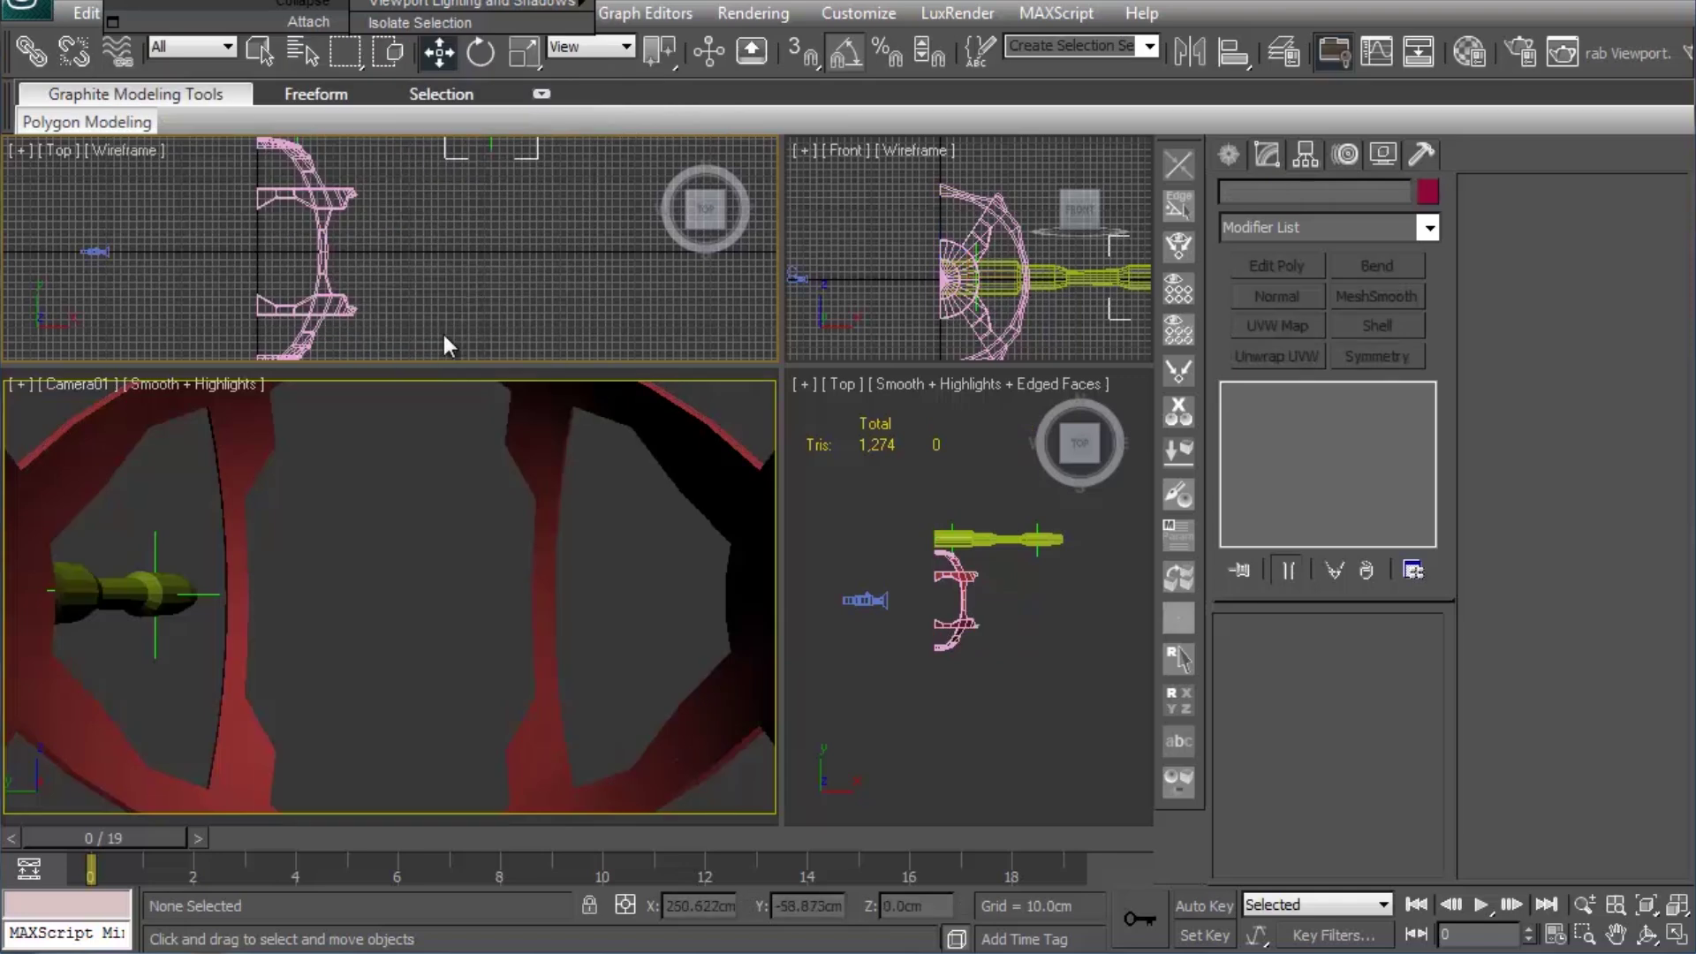
middle_drag(447, 212, 398, 219)
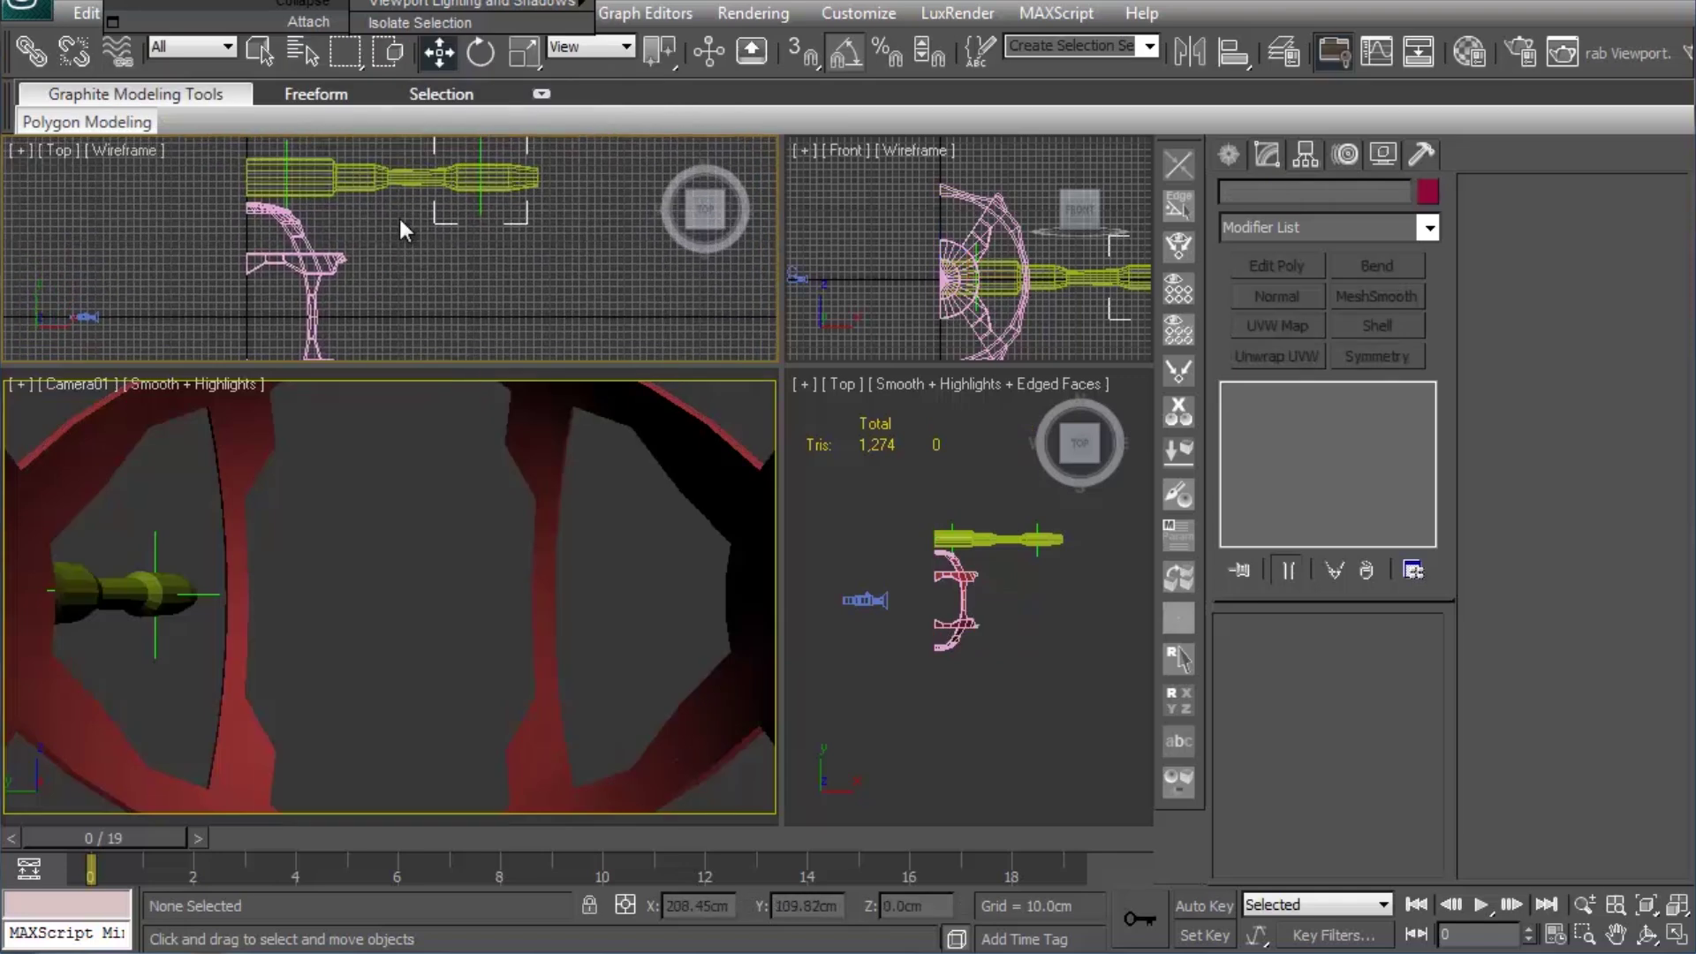
Step: Stack a new Edit Poly modifier on the Gun and disable its Skin modifier
click(380, 178)
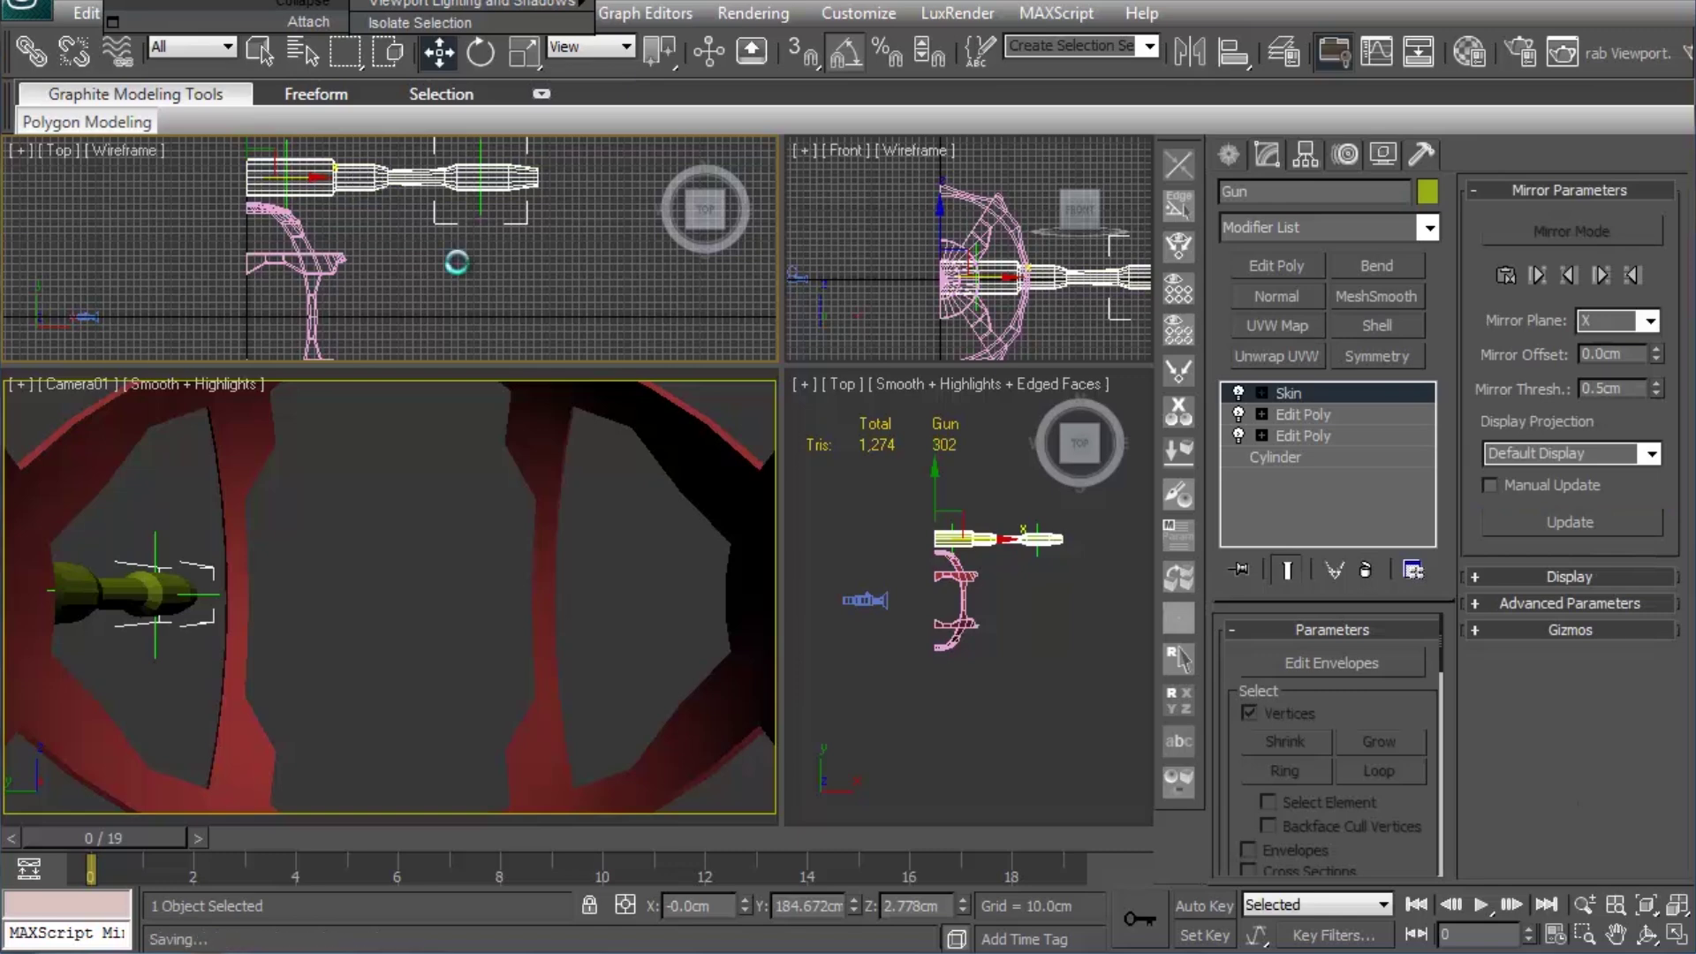
click(1325, 414)
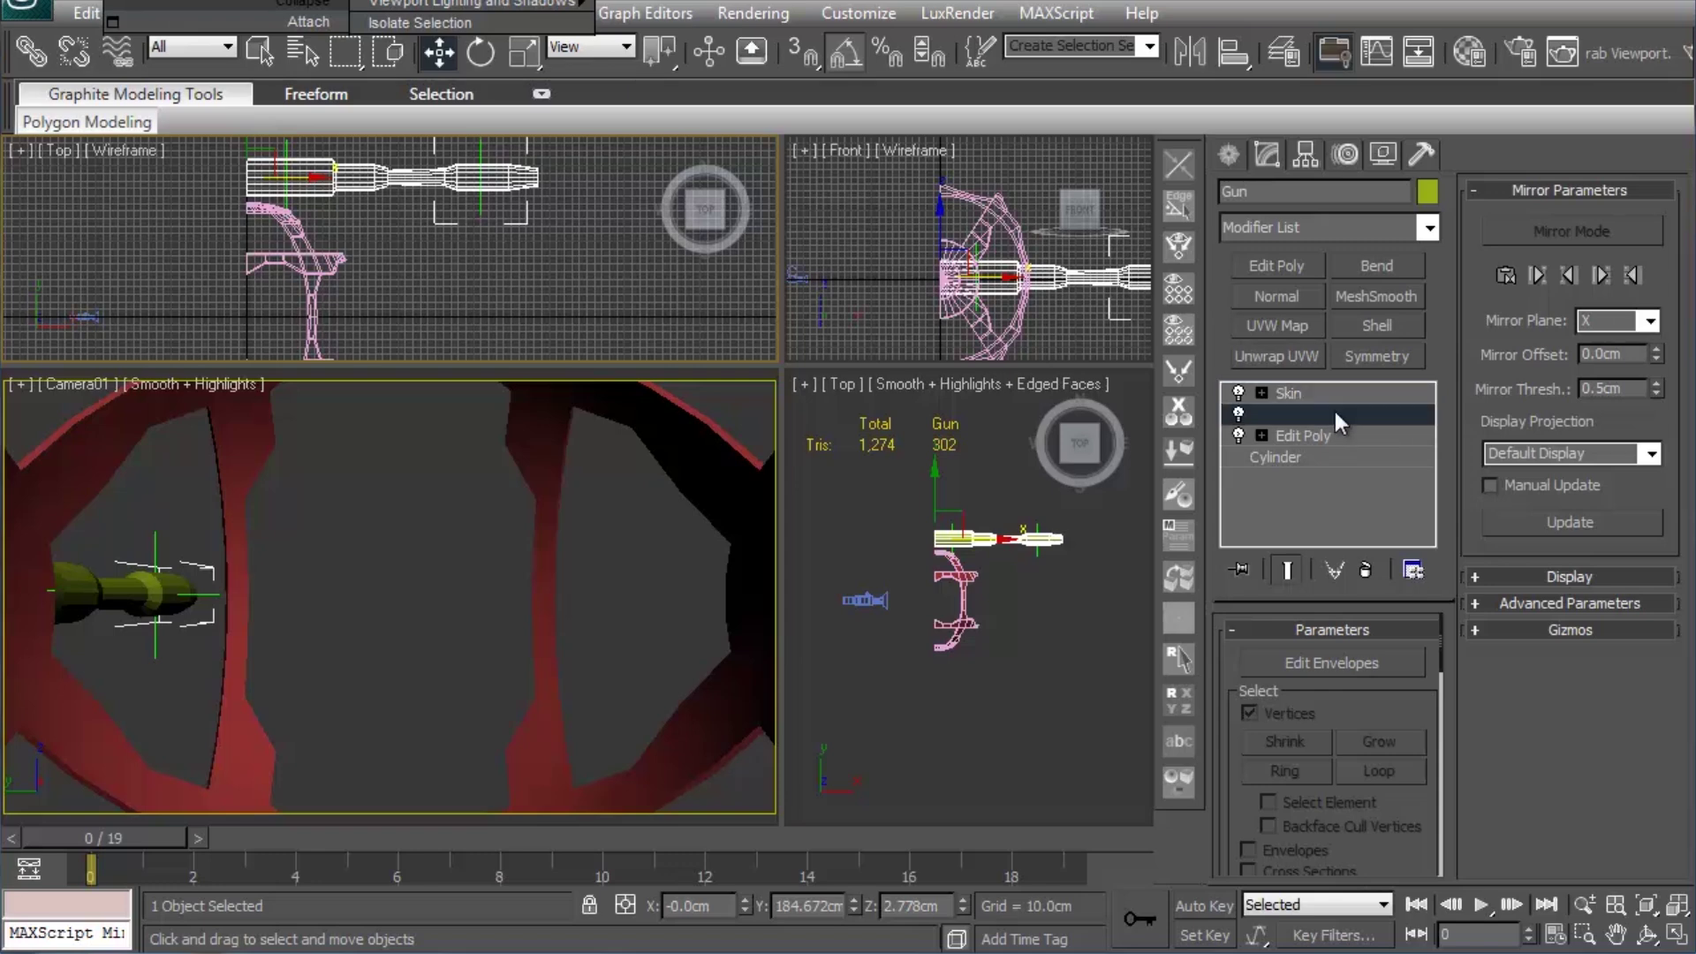
click(1300, 265)
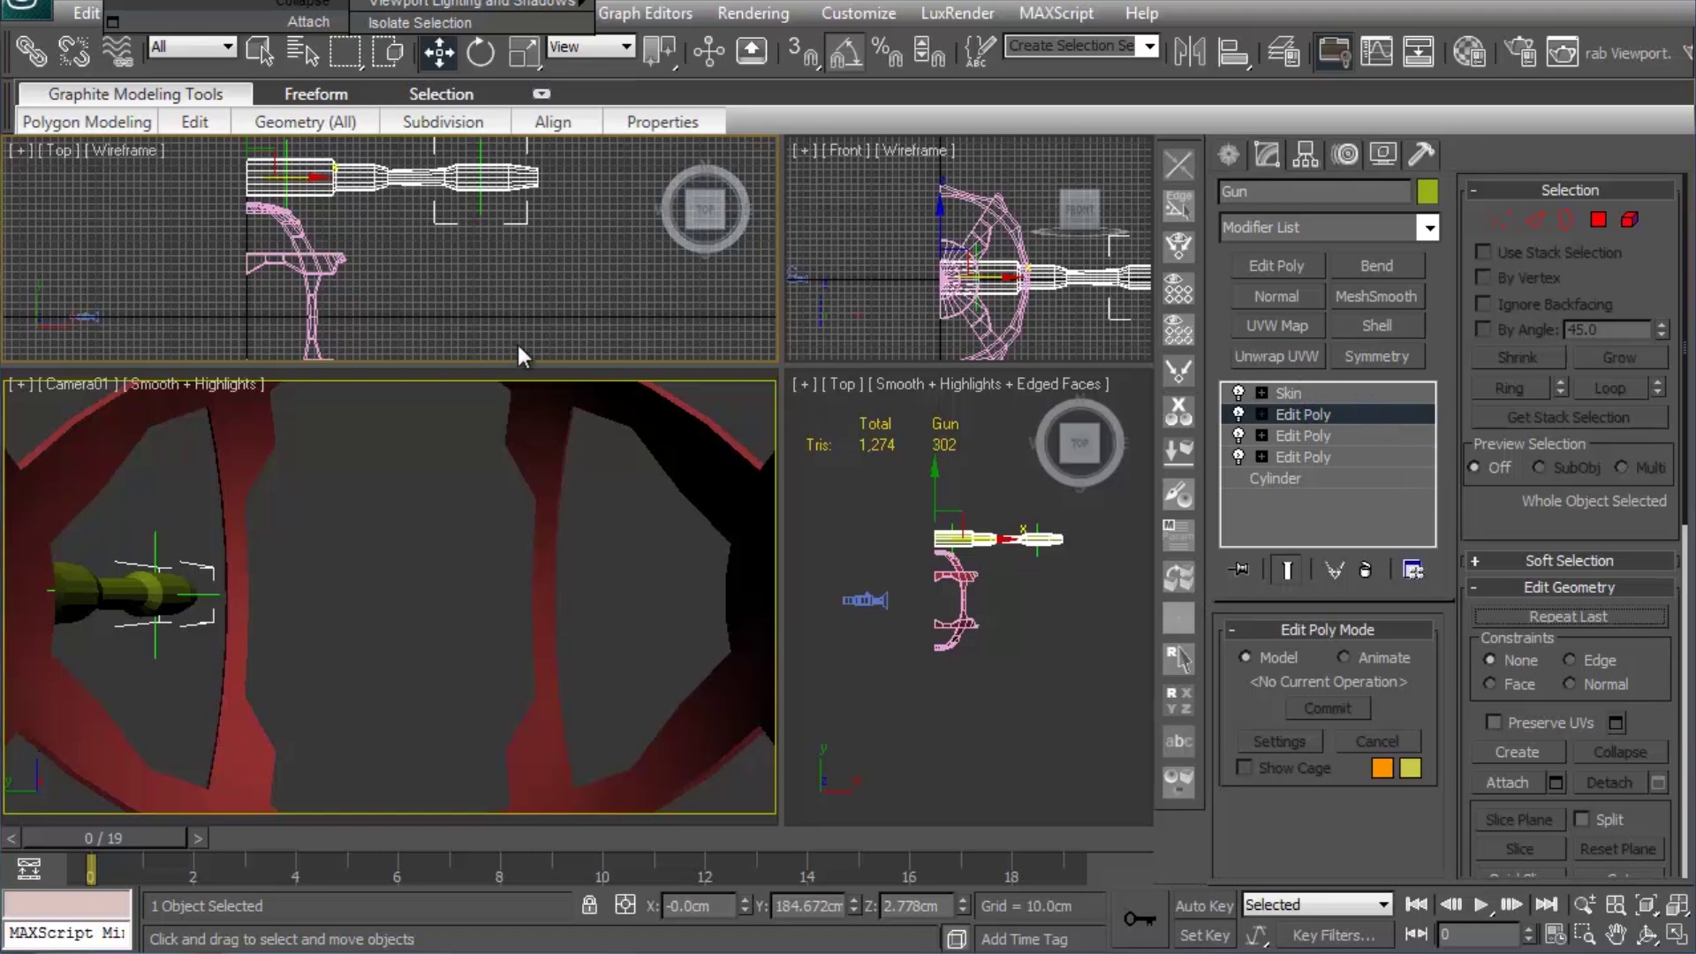
middle_drag(522, 196, 555, 221)
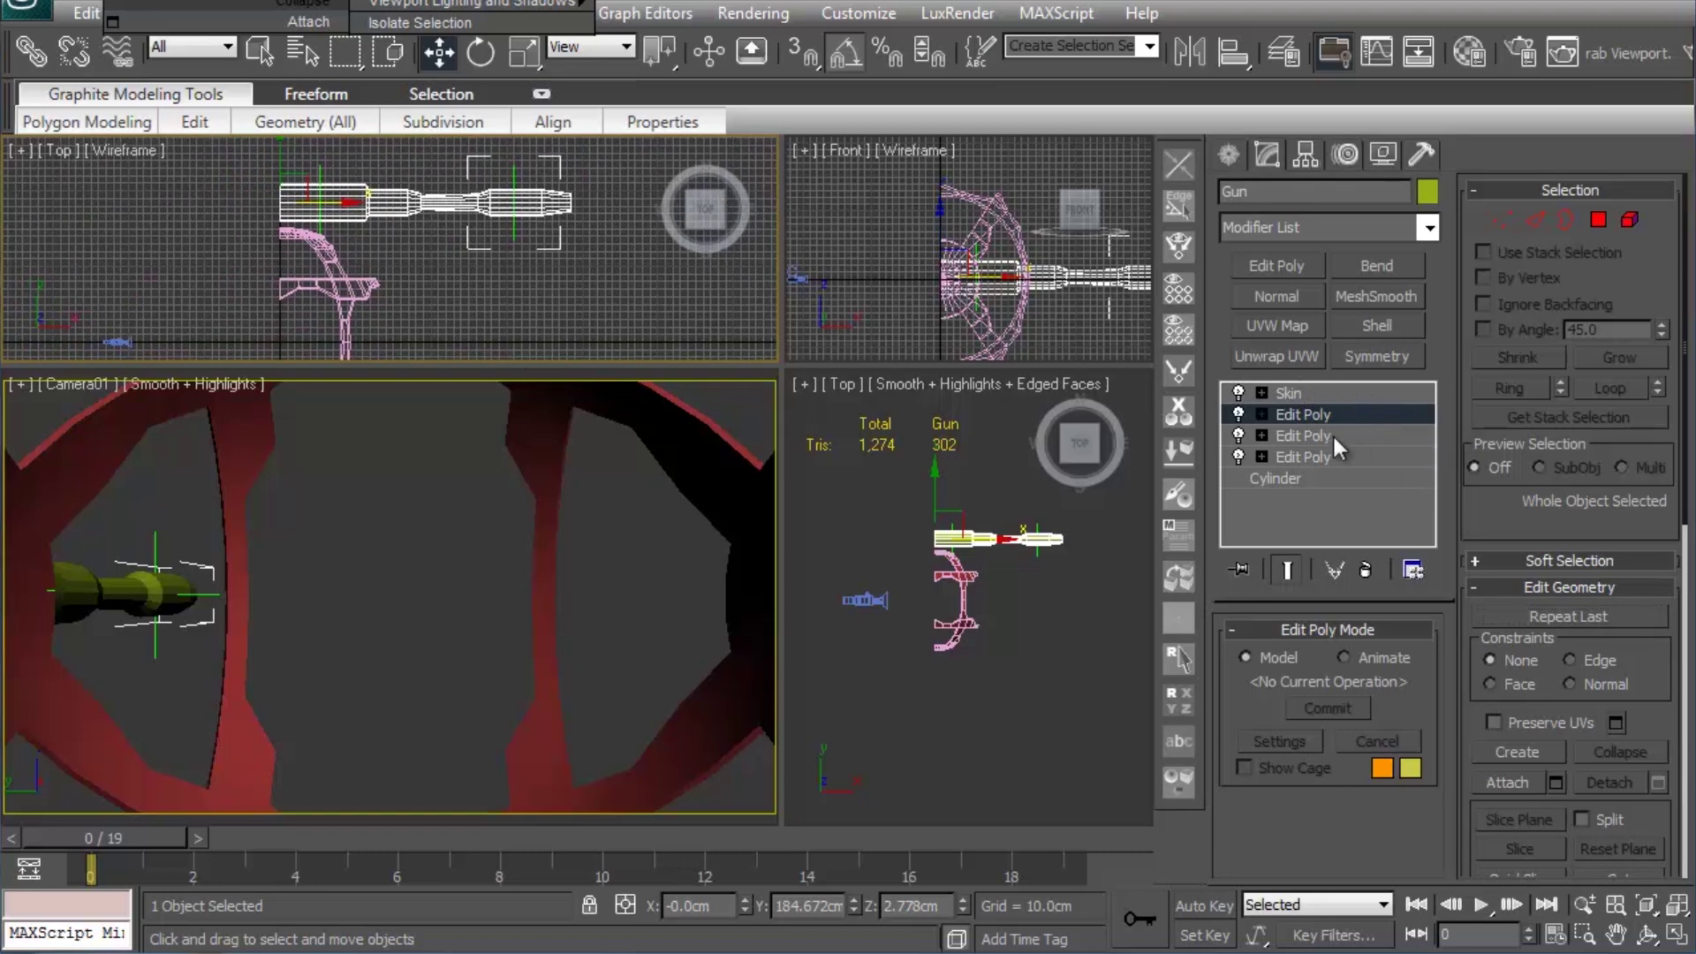
click(1239, 391)
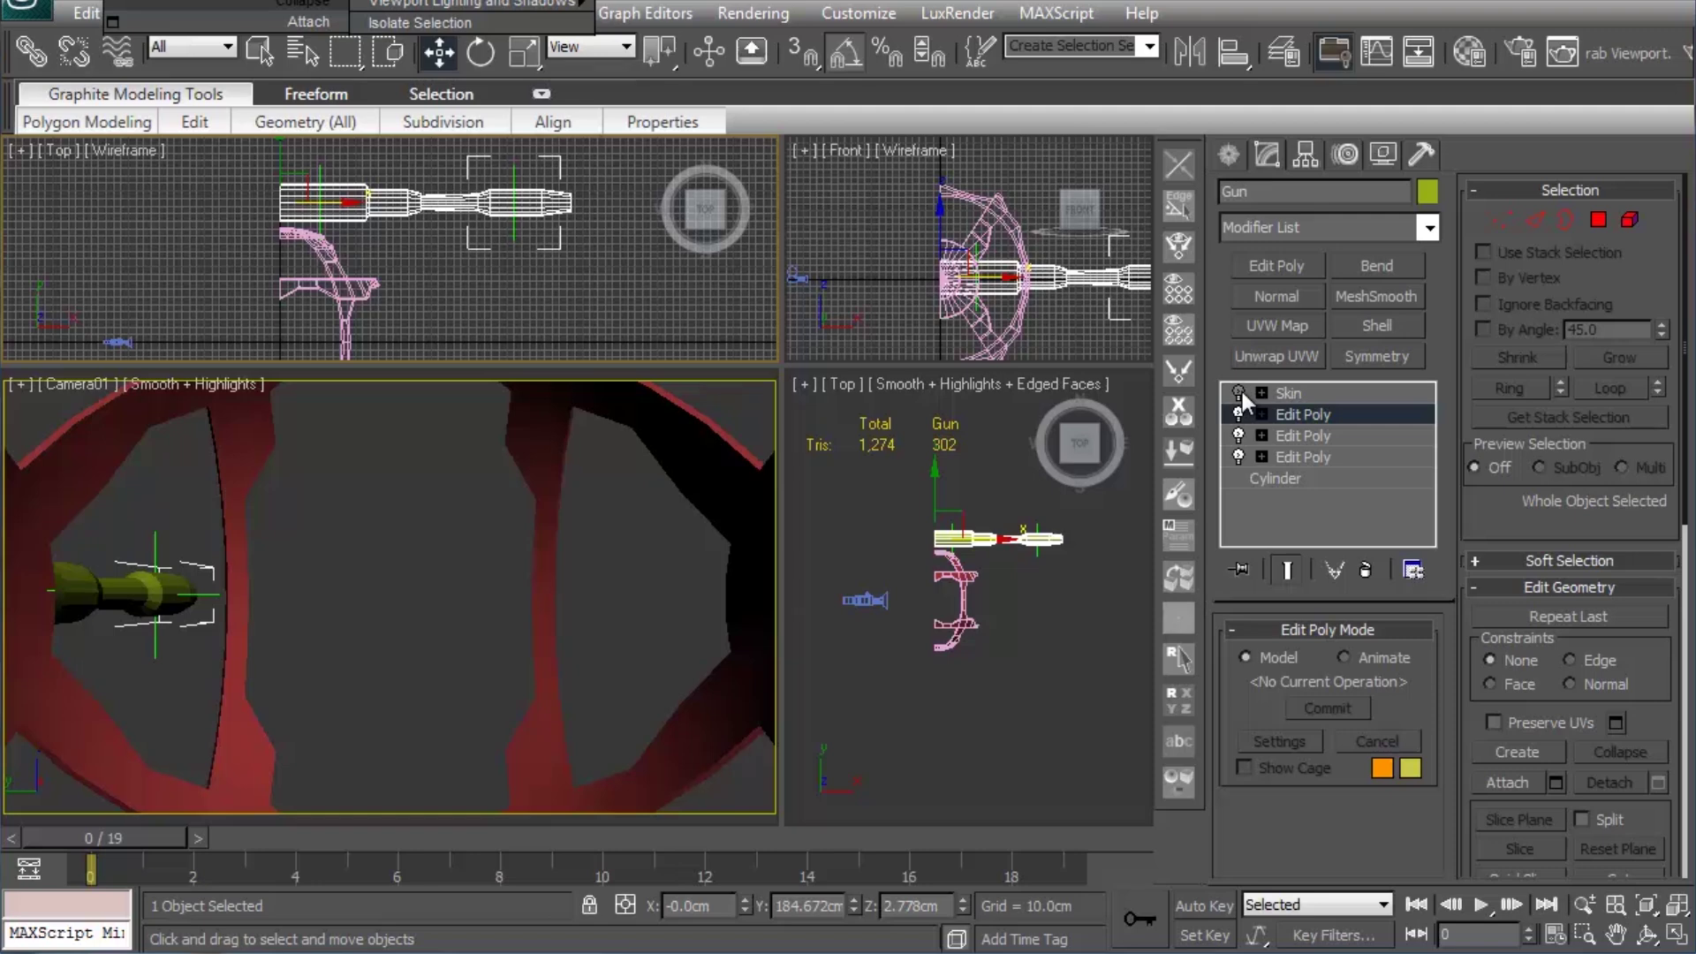
middle_drag(458, 152, 407, 143)
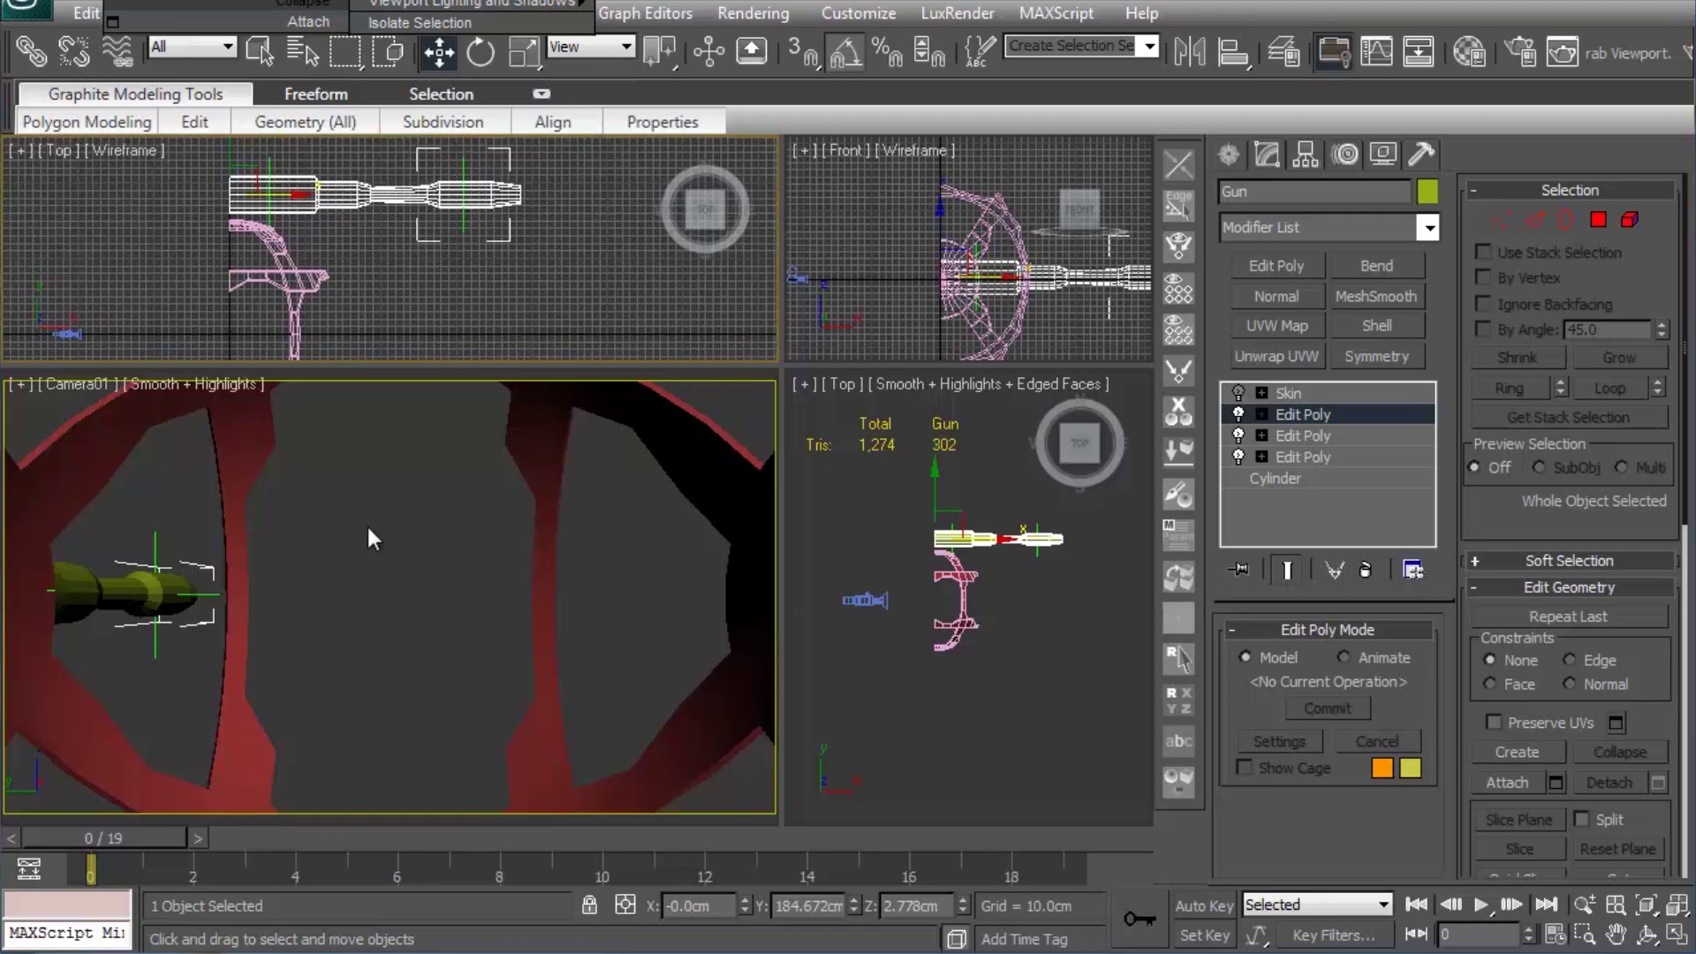
Step: In Polygon mode, trial box-selections of gun polygons in Camera and Top views, then clear them
key(4)
click(378, 556)
drag(396, 482, 42, 687)
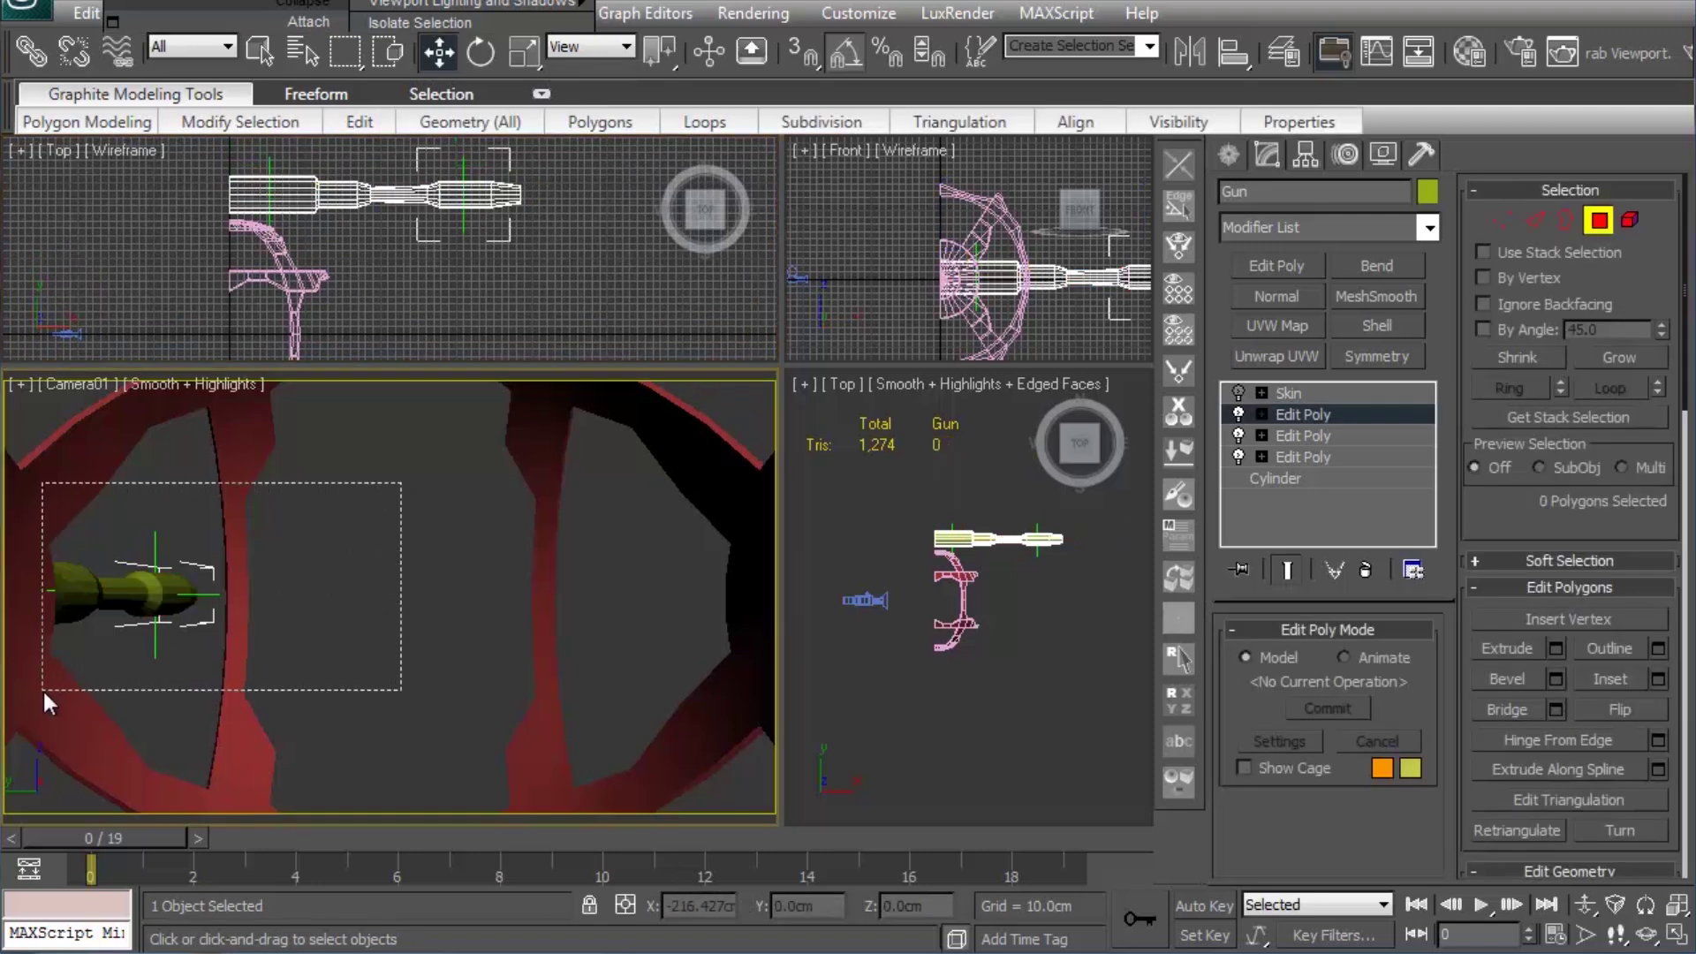
click(135, 702)
drag(393, 469, 217, 609)
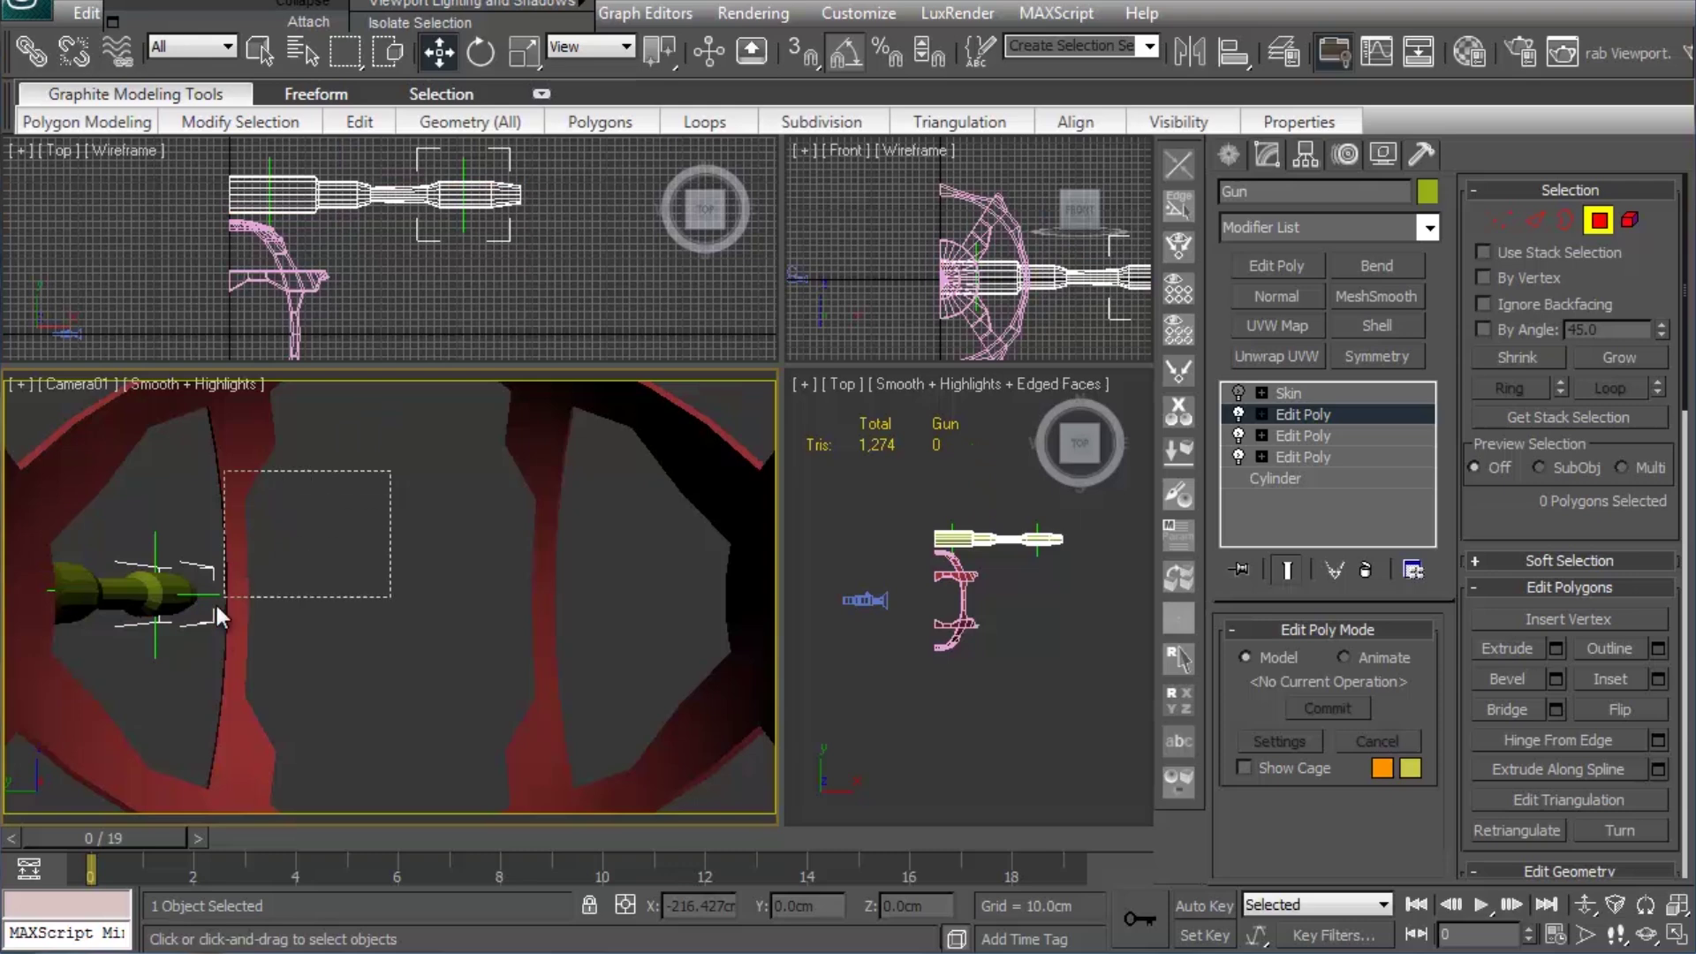
drag(634, 179, 380, 238)
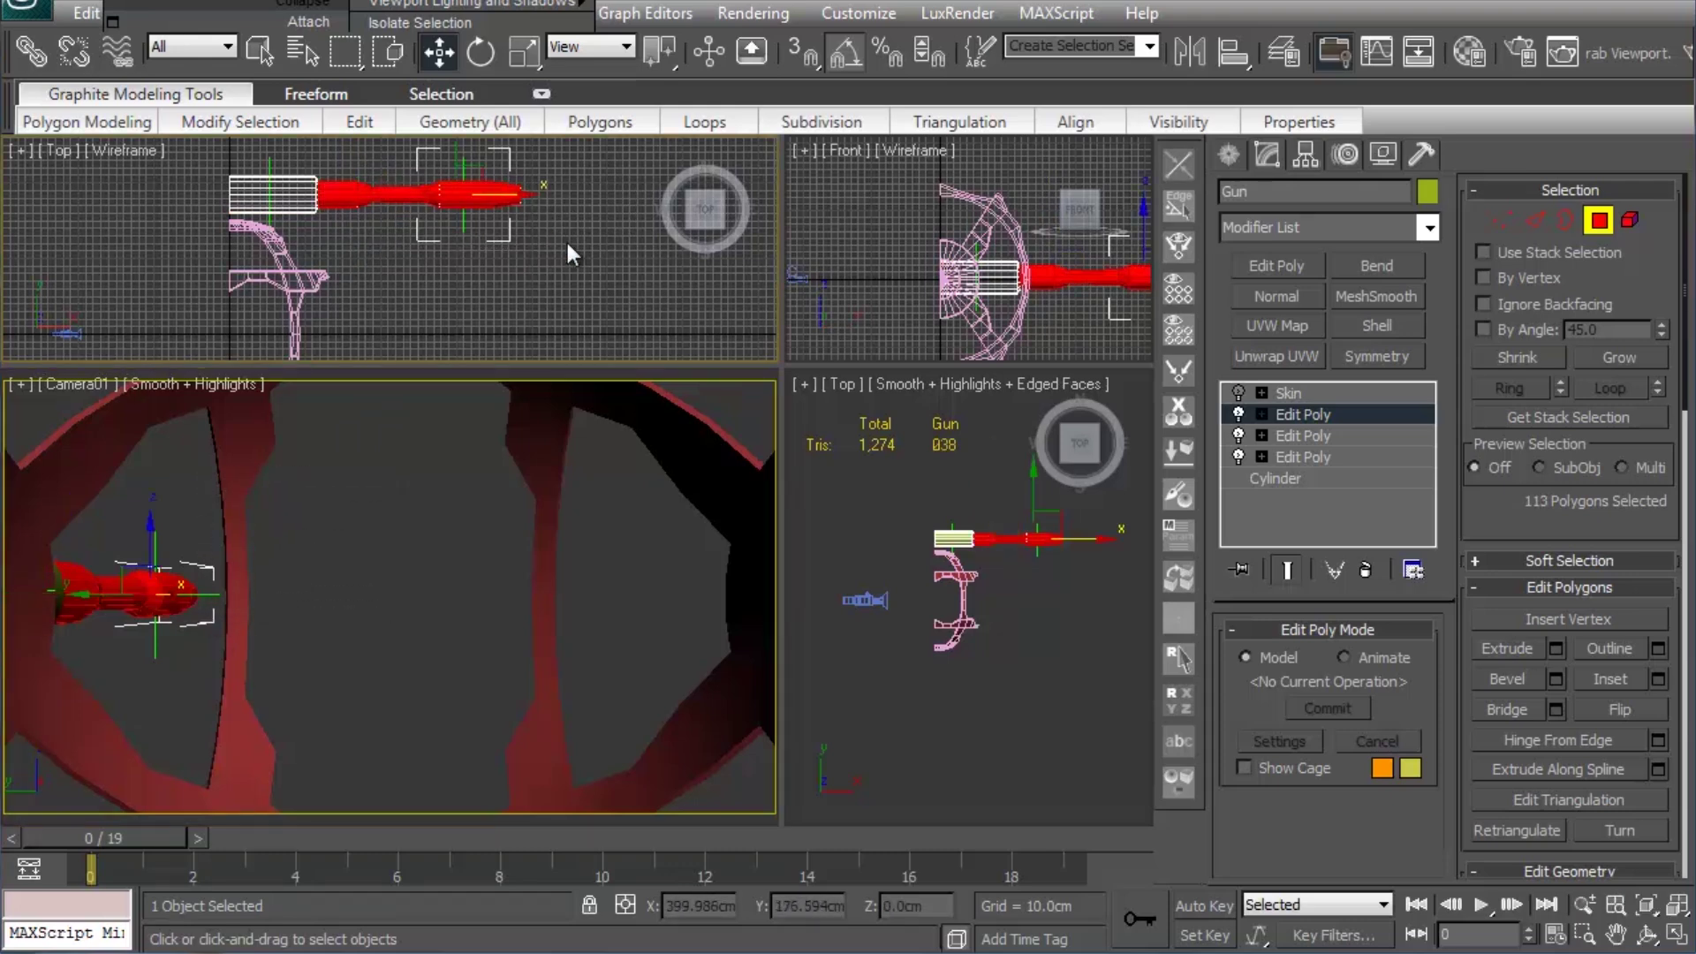
click(336, 535)
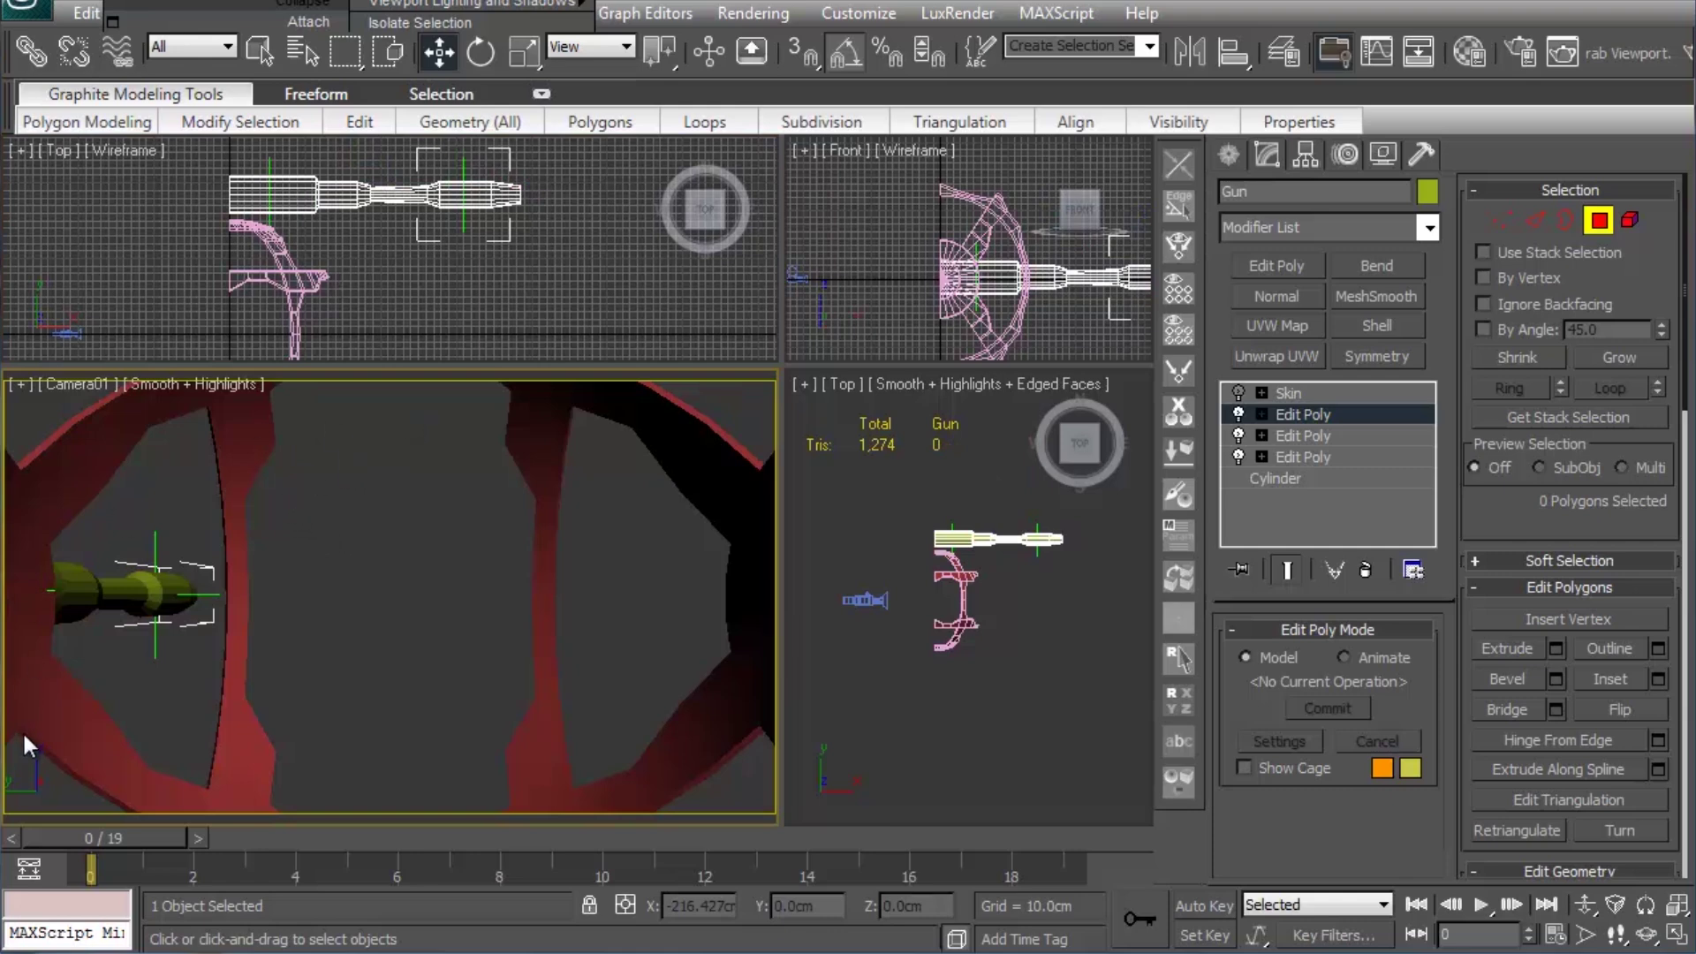
Step: Turn on Ignore Backfacing and box-select the gun's camera-facing polygons
click(1529, 304)
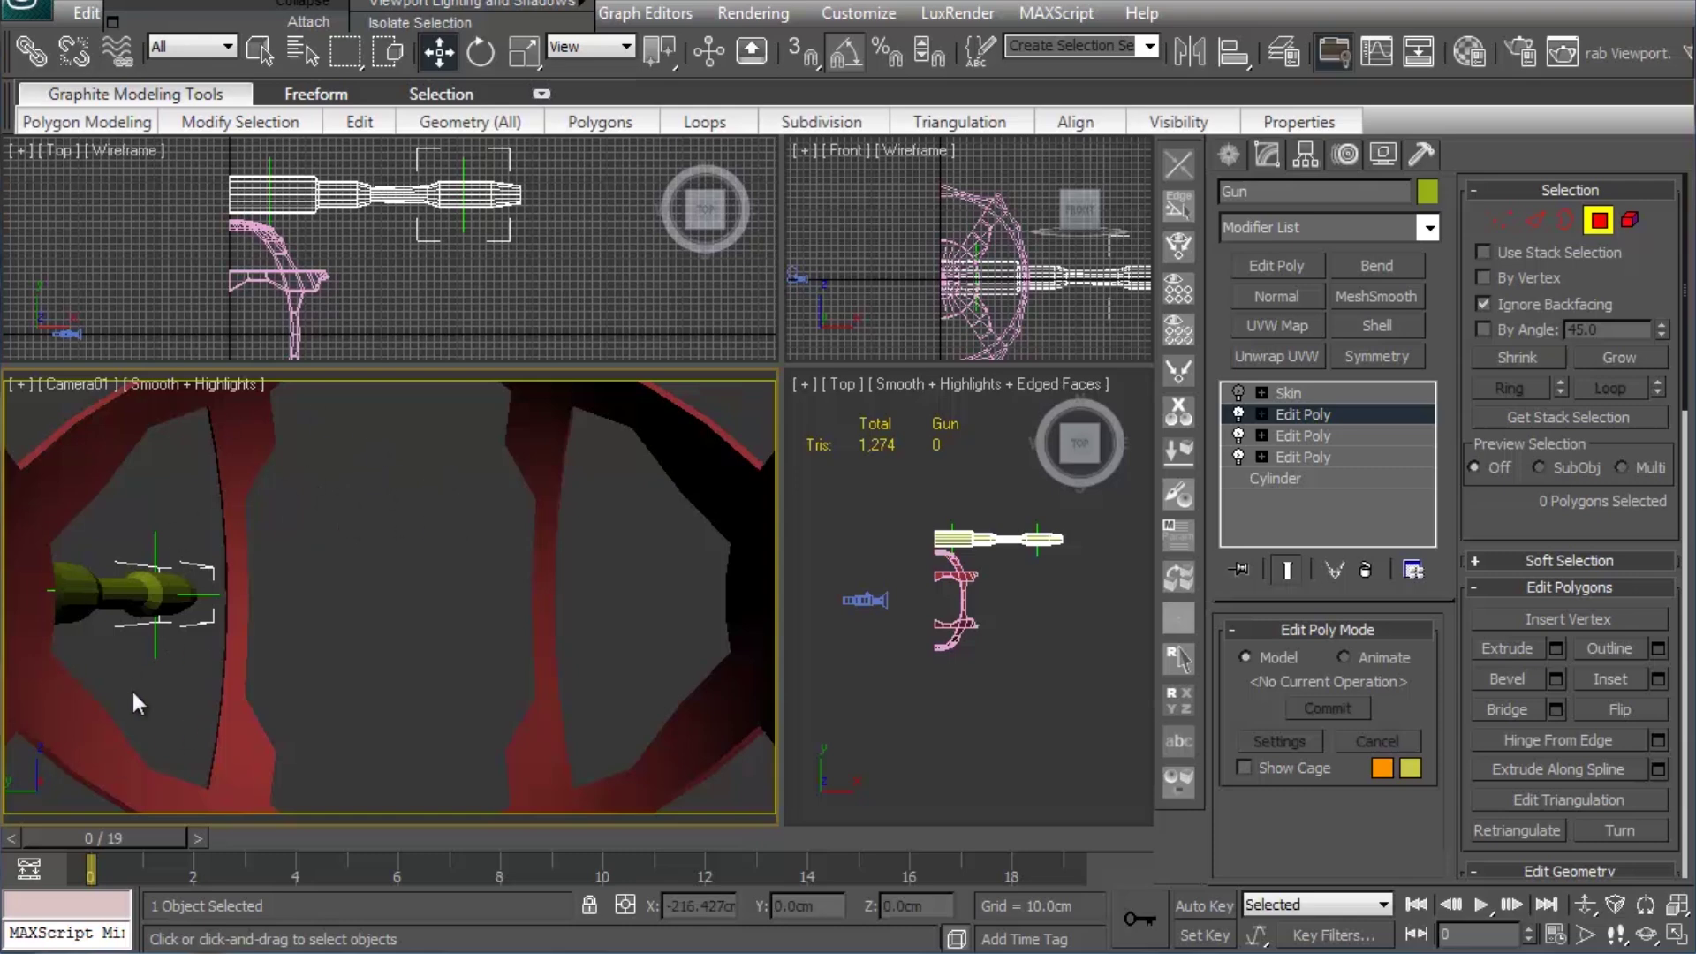
drag(402, 445, 44, 675)
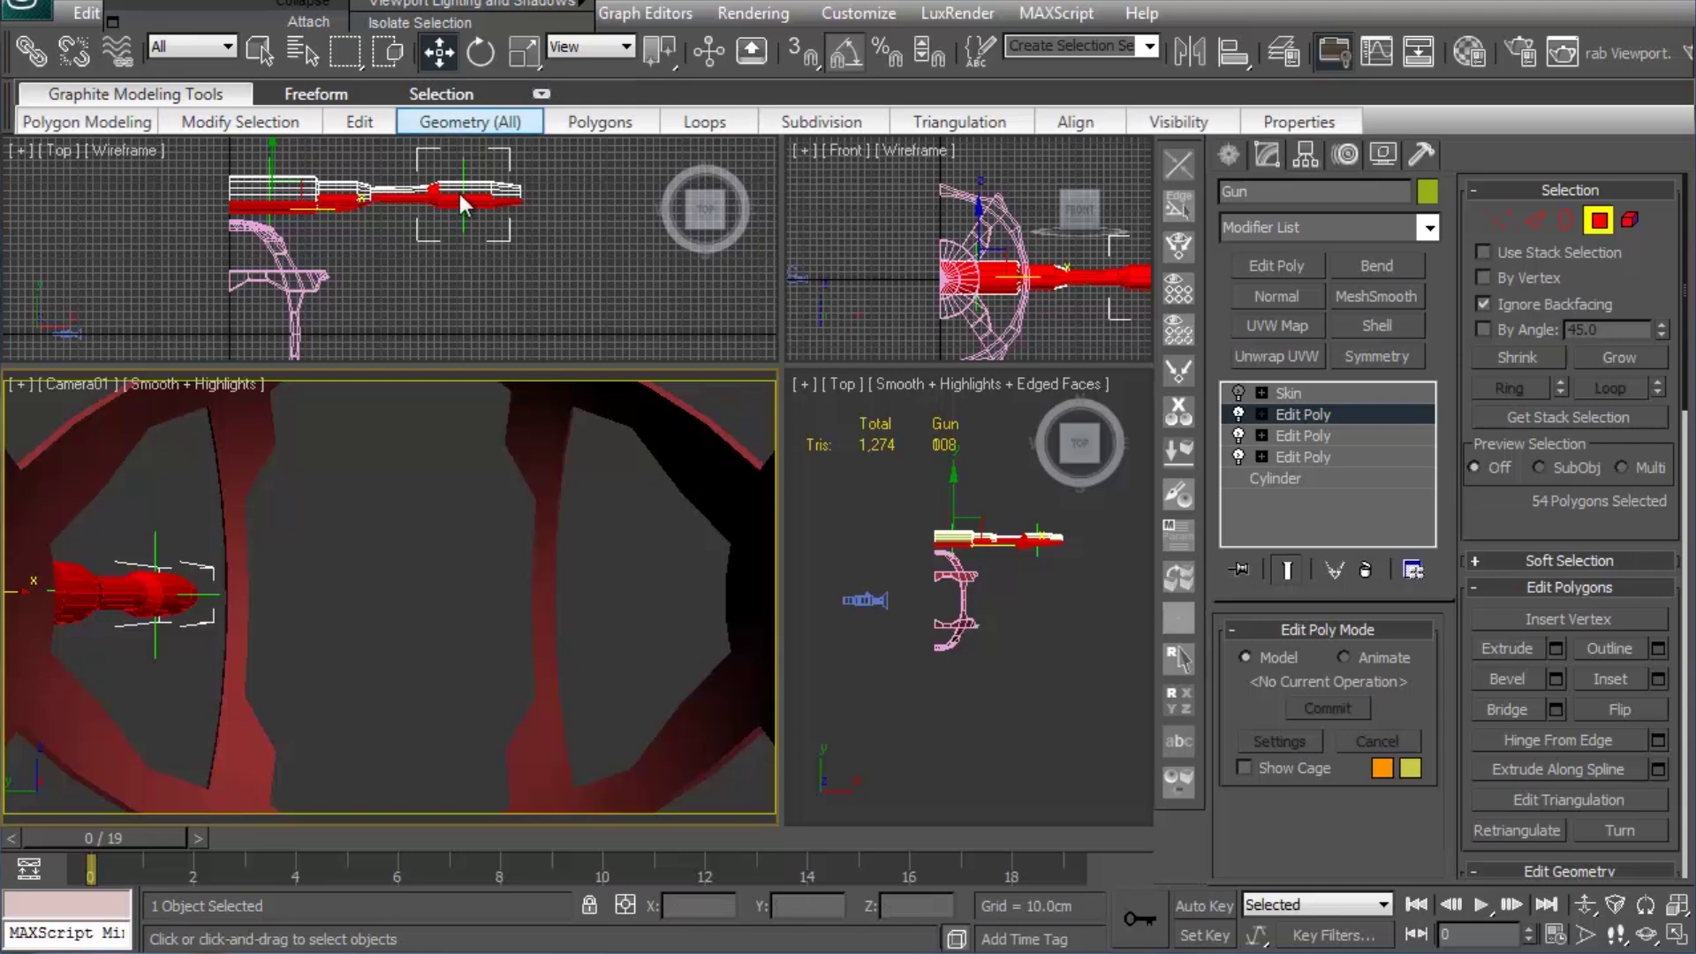
mouse_move(367, 259)
middle_down()
mouse_move(296, 255)
mouse_move(290, 313)
middle_up()
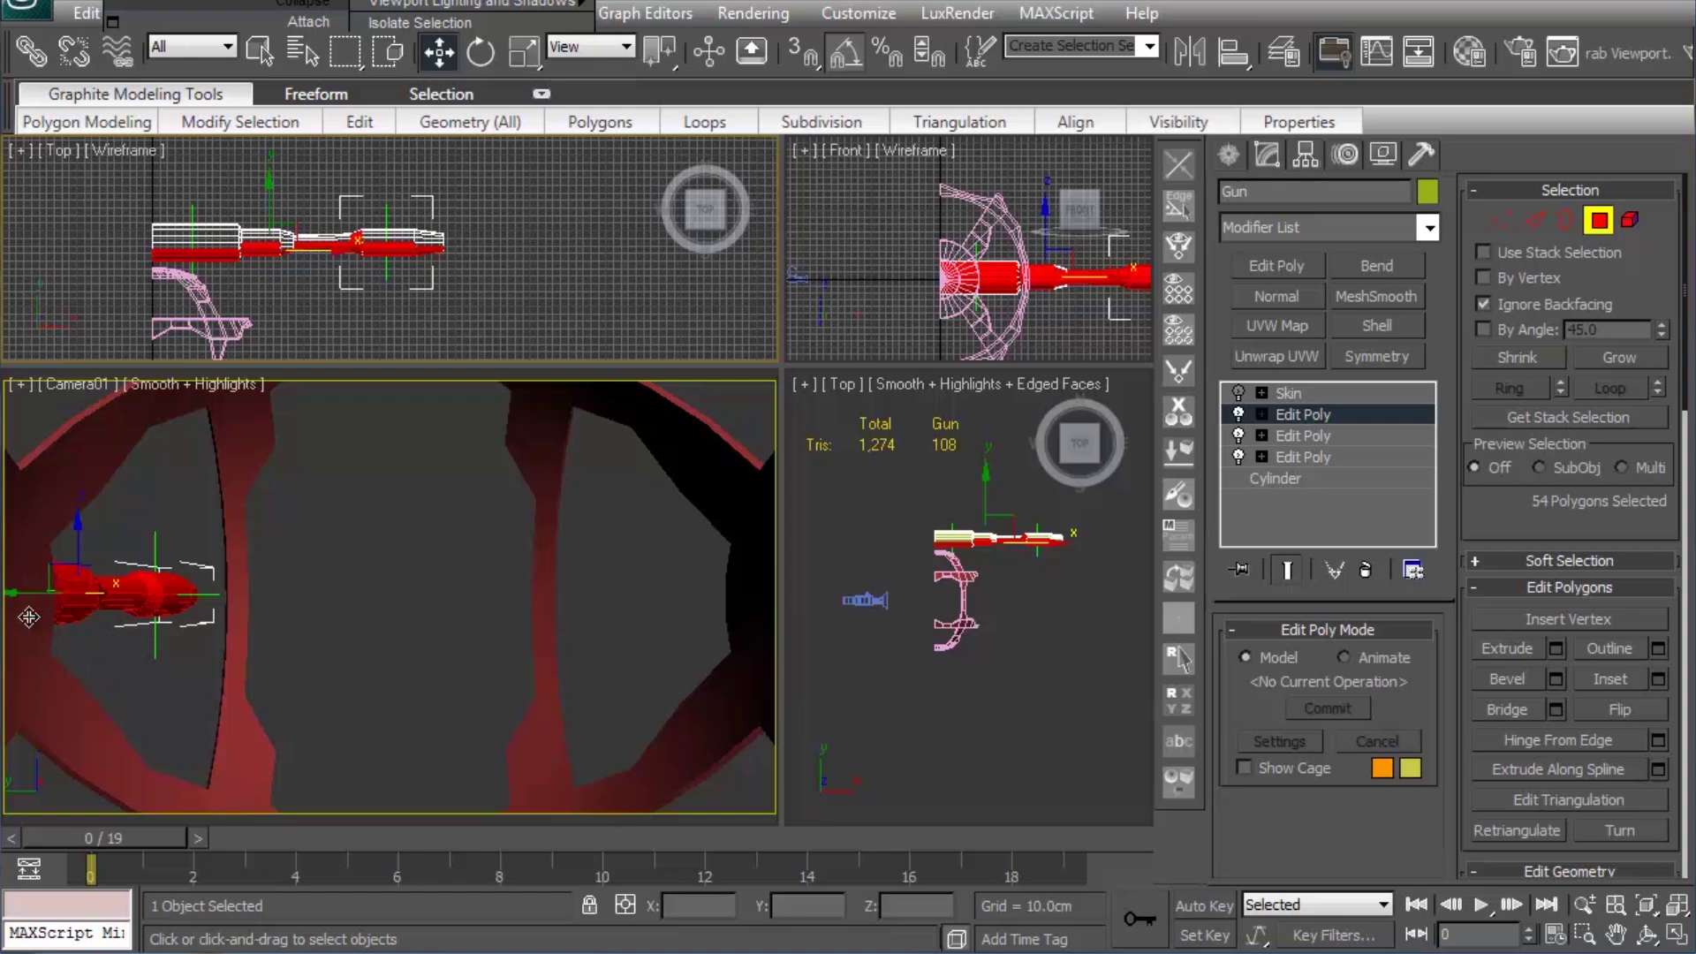
scroll(323, 231, up, 3)
scroll(309, 234, up, 3)
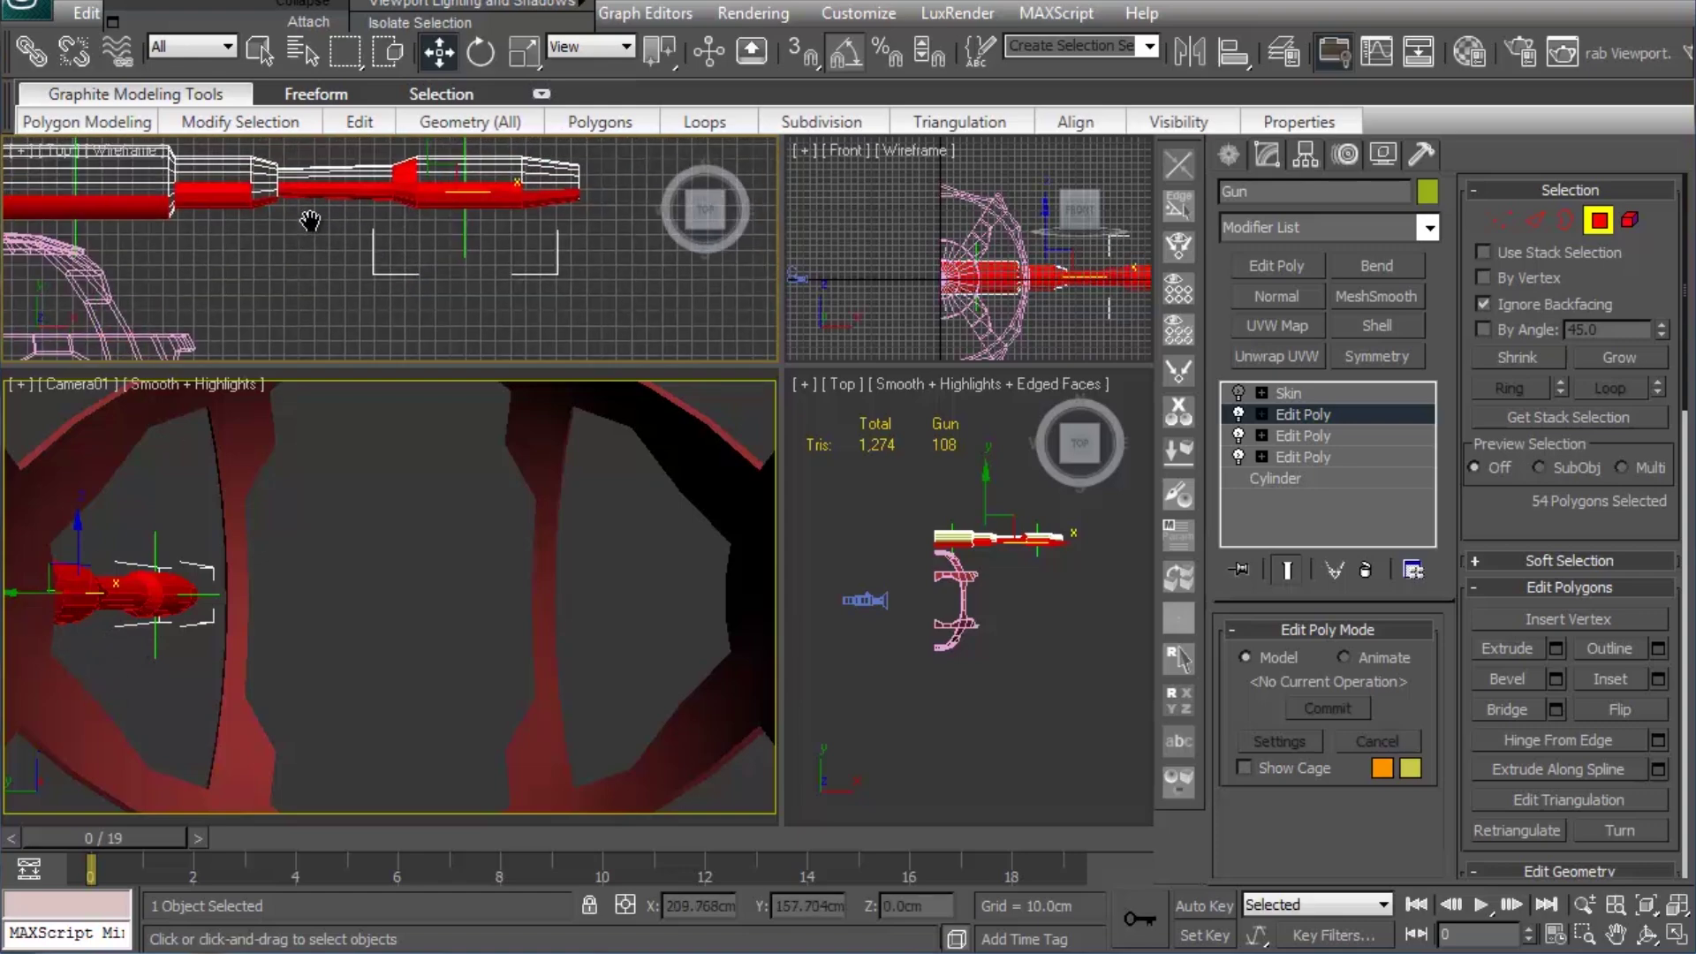
middle_drag(200, 187, 291, 235)
scroll(335, 242, up, 2)
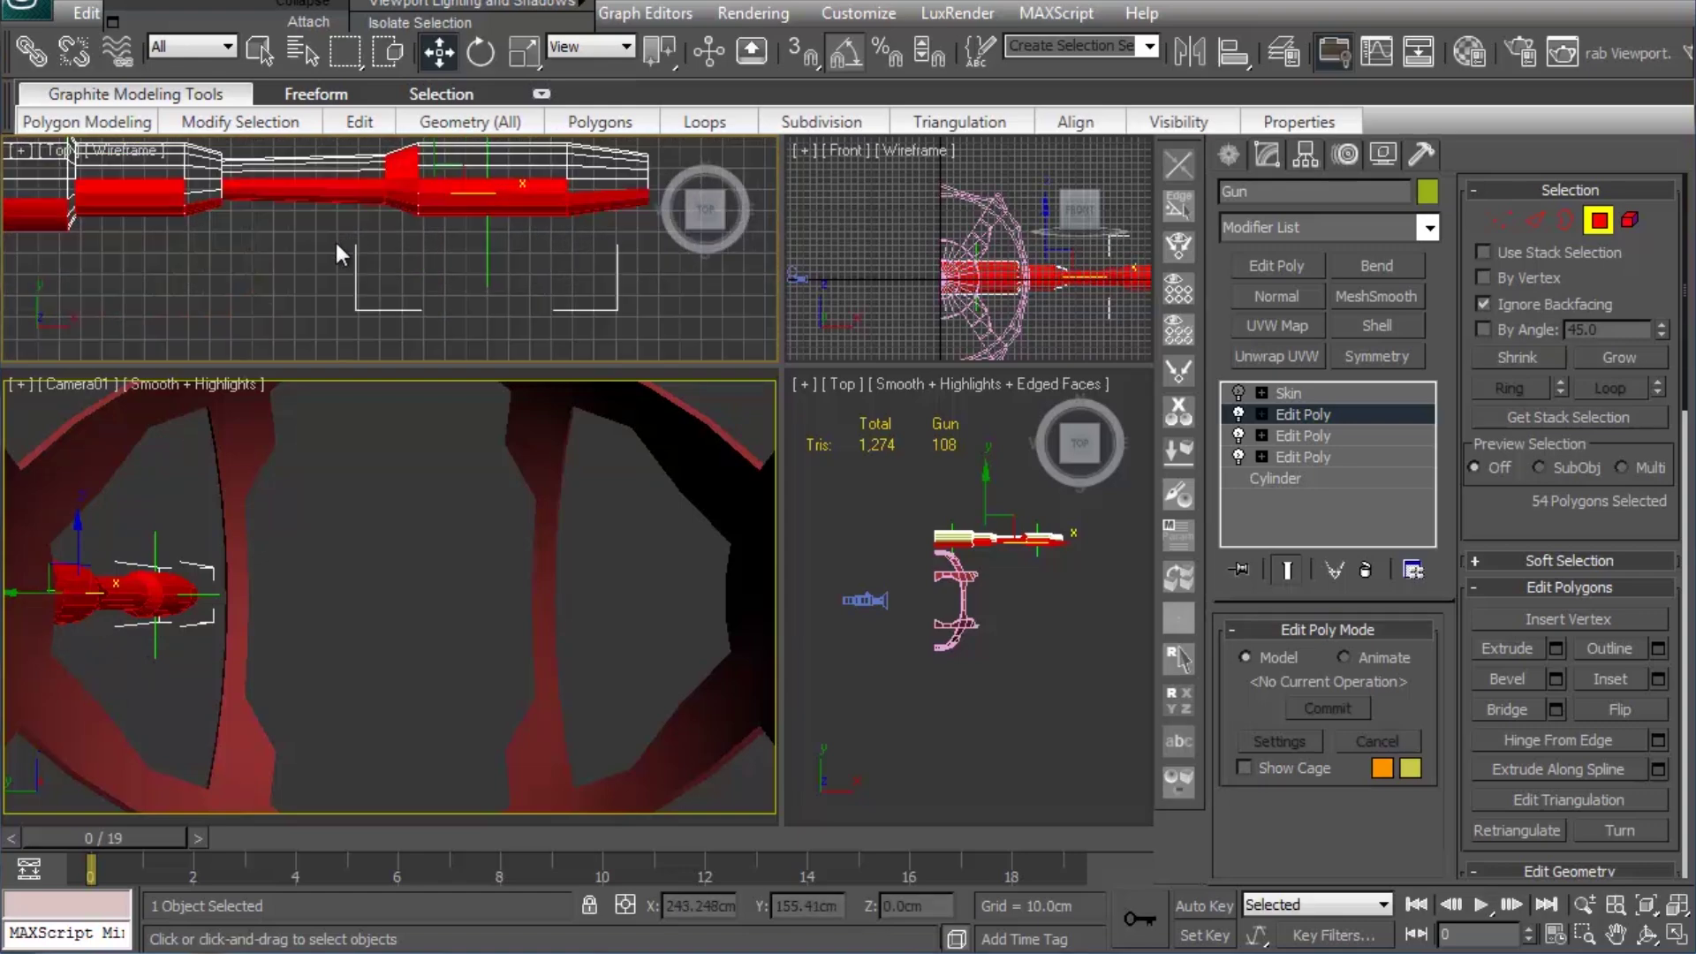
scroll(177, 220, up, 2)
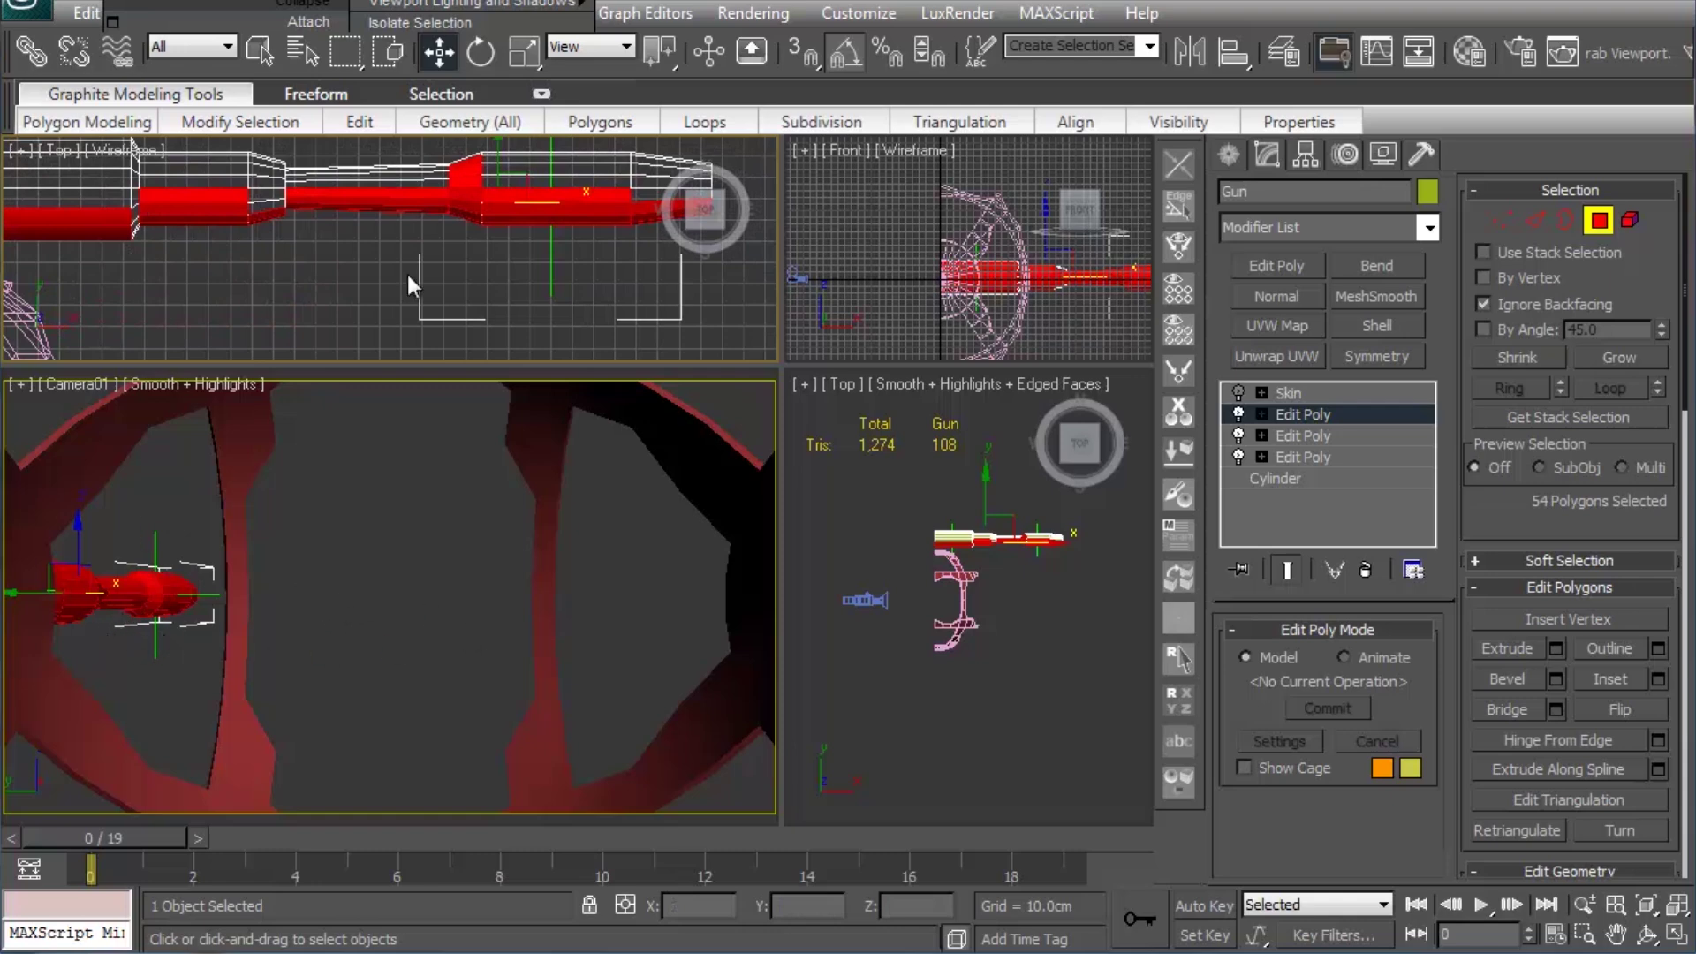
mouse_move(406, 272)
middle_down()
mouse_move(439, 312)
mouse_move(415, 243)
middle_up()
Step: Invert the selection and delete the hidden-side polygons, leaving the Gun at 108 tris
key(ctrl+i)
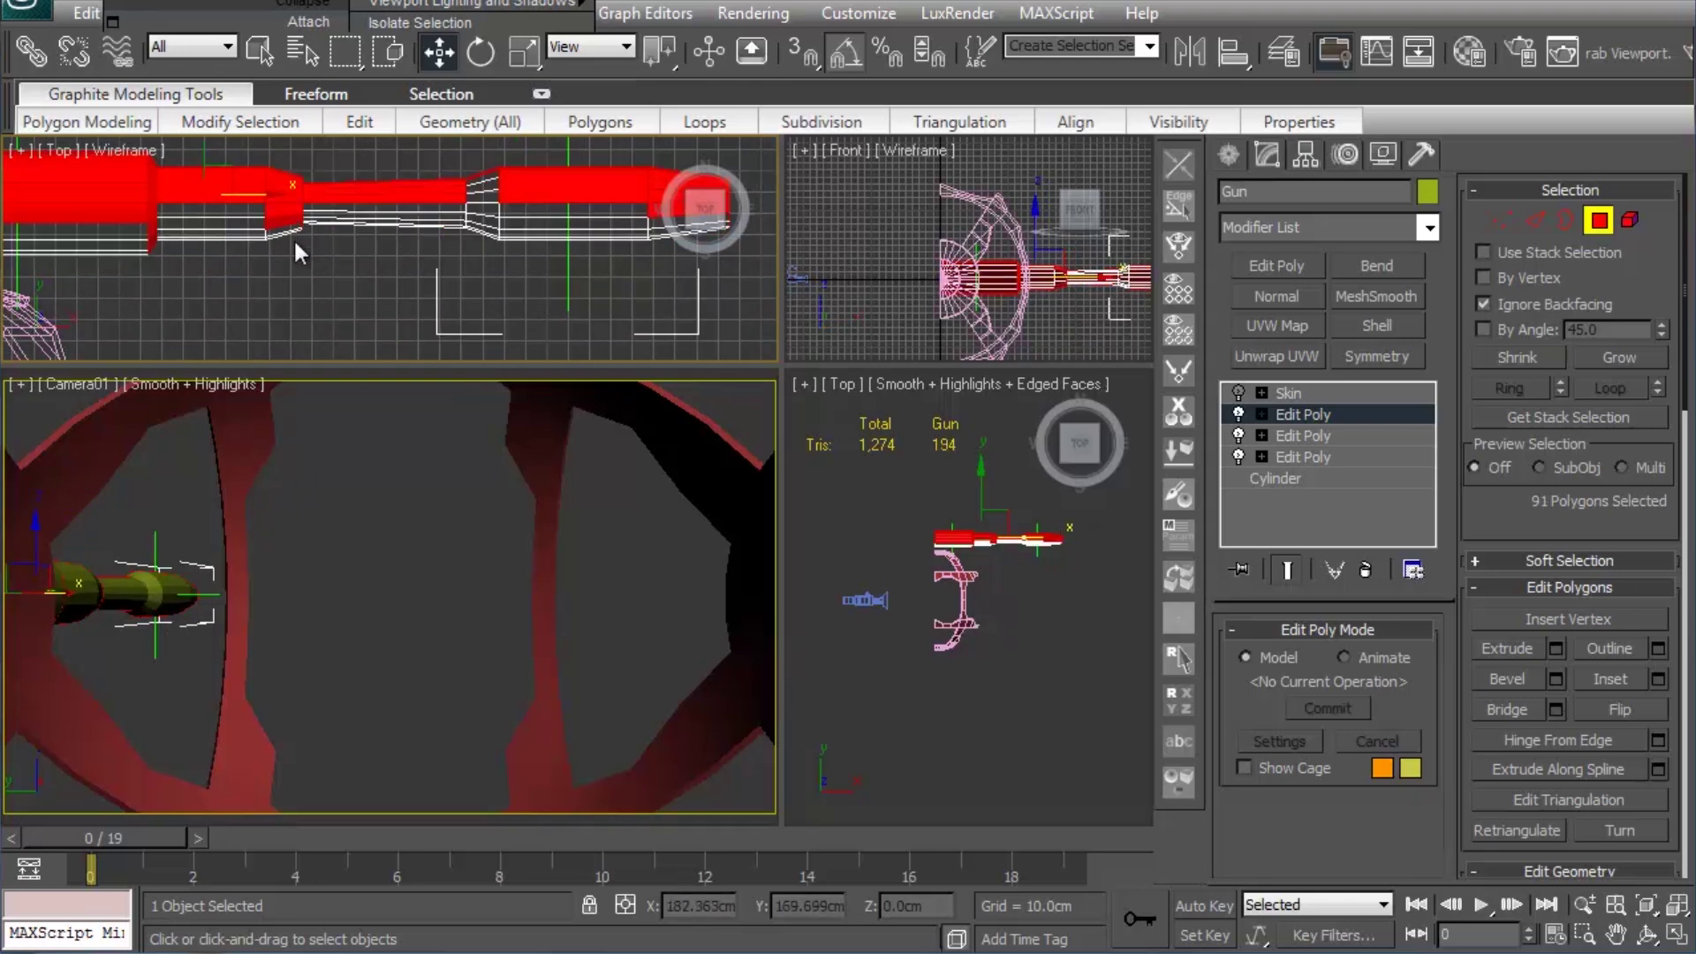
mouse_move(251, 239)
middle_down()
mouse_move(400, 265)
mouse_move(353, 257)
middle_up()
scroll(400, 265, down, 1)
scroll(401, 265, down, 1)
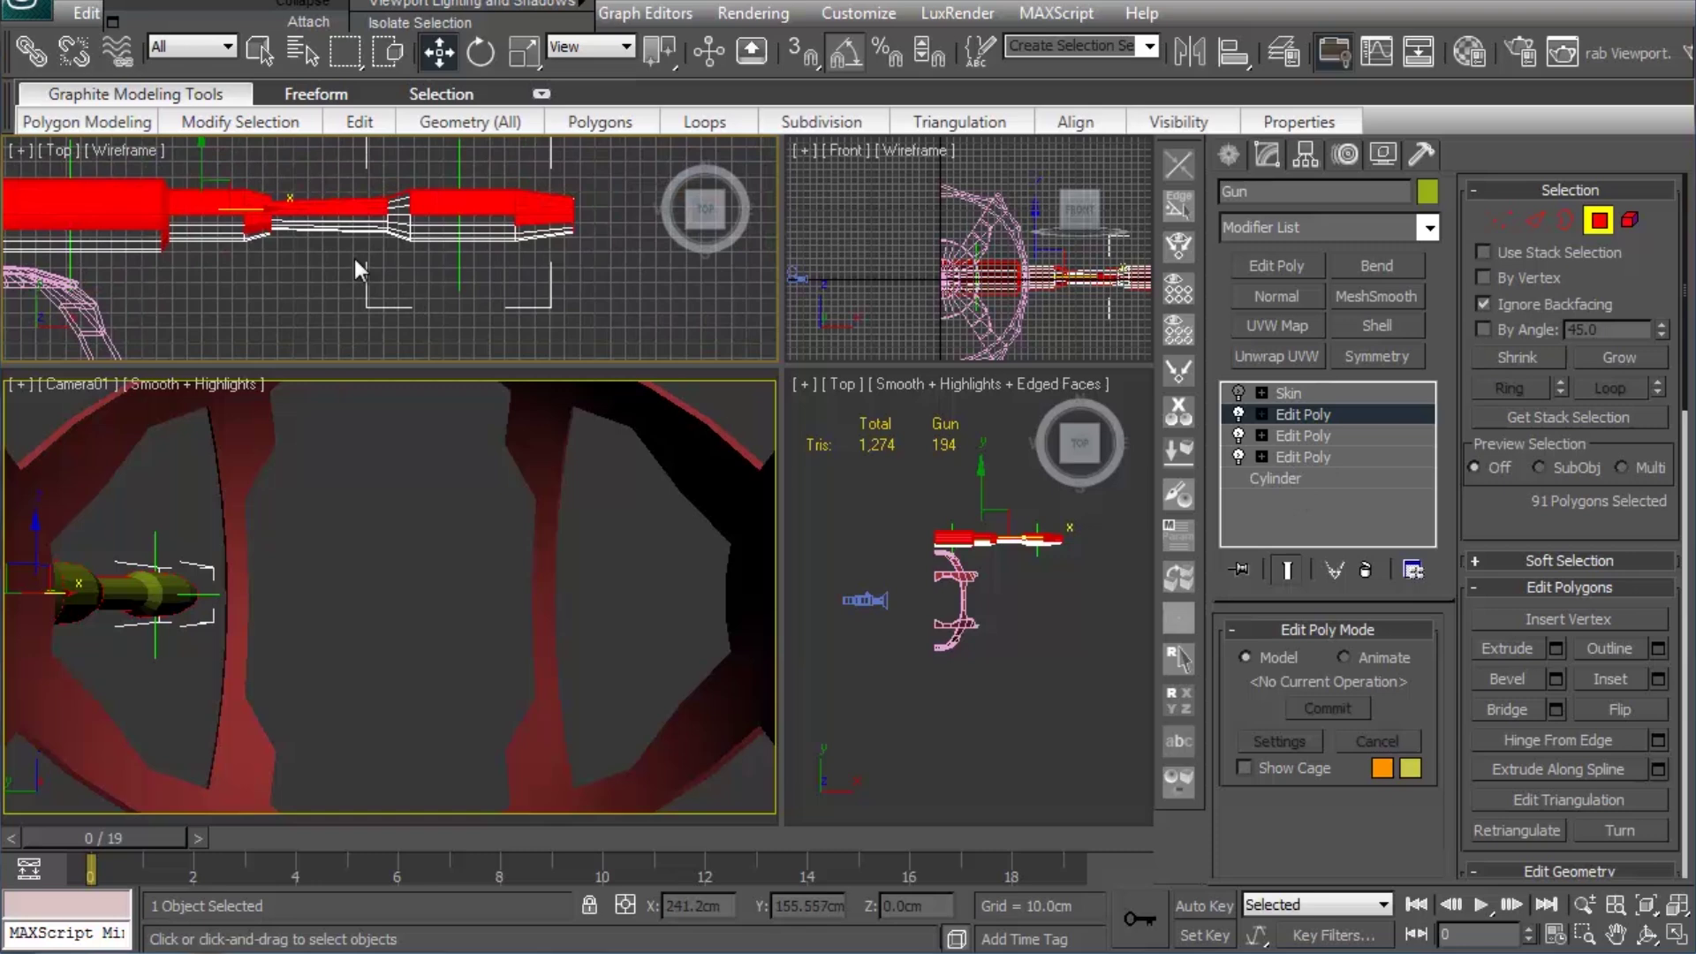
click(354, 260)
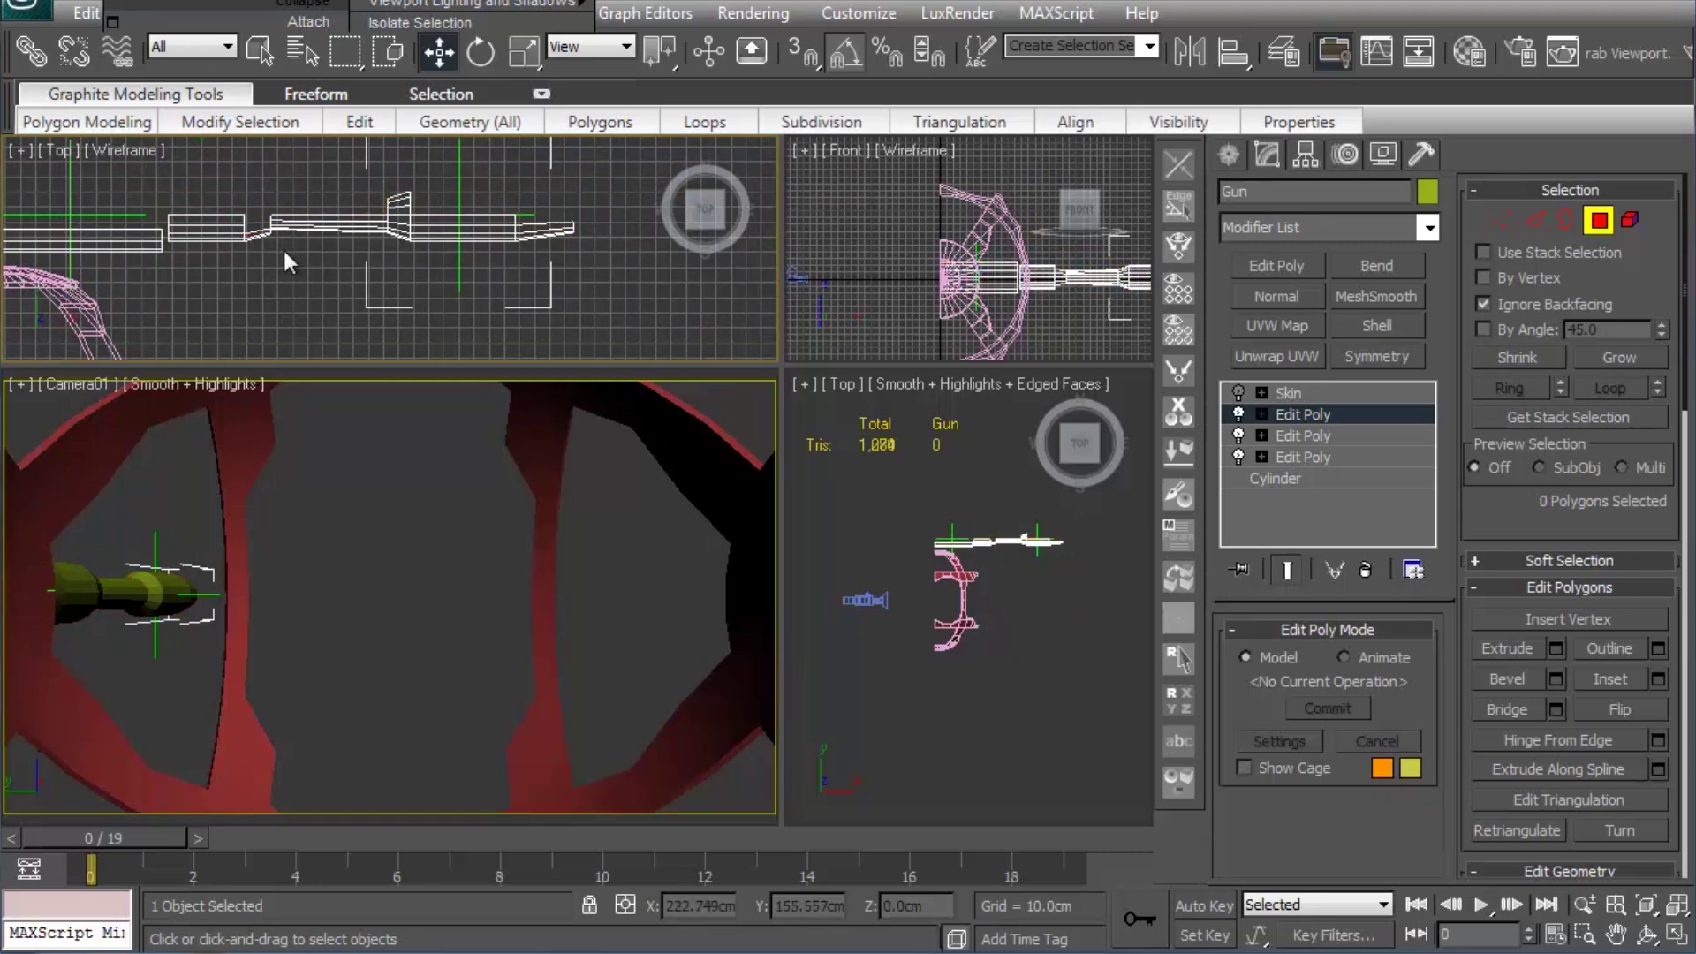
mouse_move(283, 247)
middle_down()
mouse_move(385, 277)
mouse_move(460, 249)
mouse_move(410, 232)
middle_up()
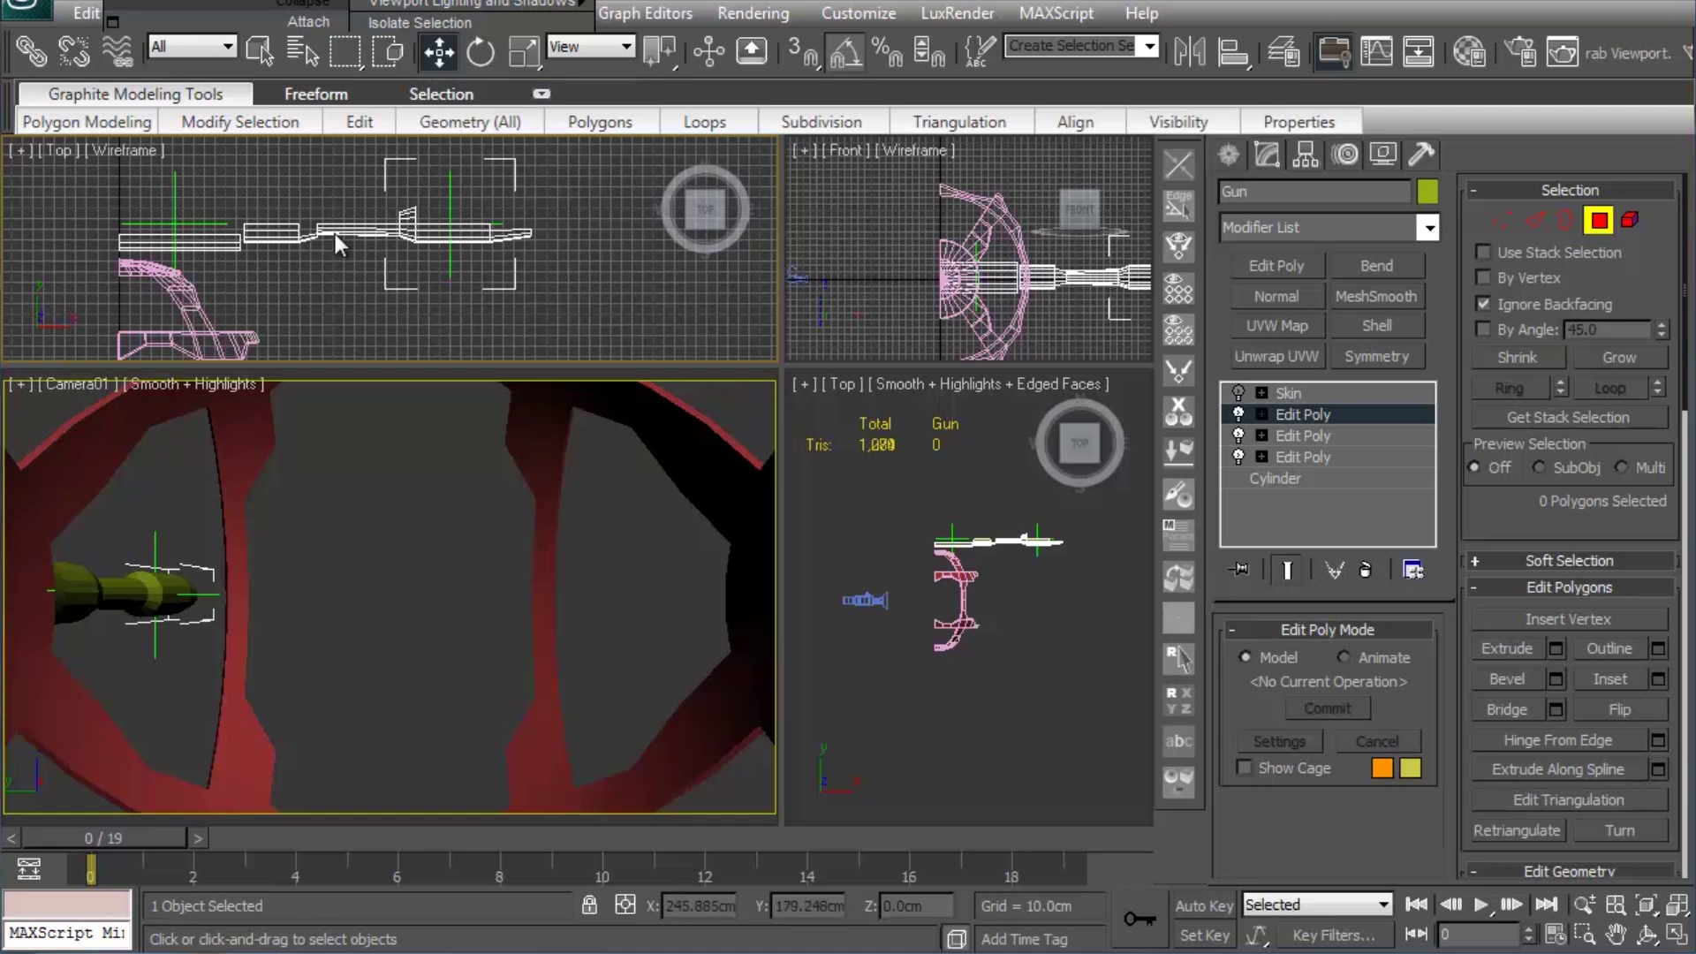
middle_drag(336, 233, 337, 225)
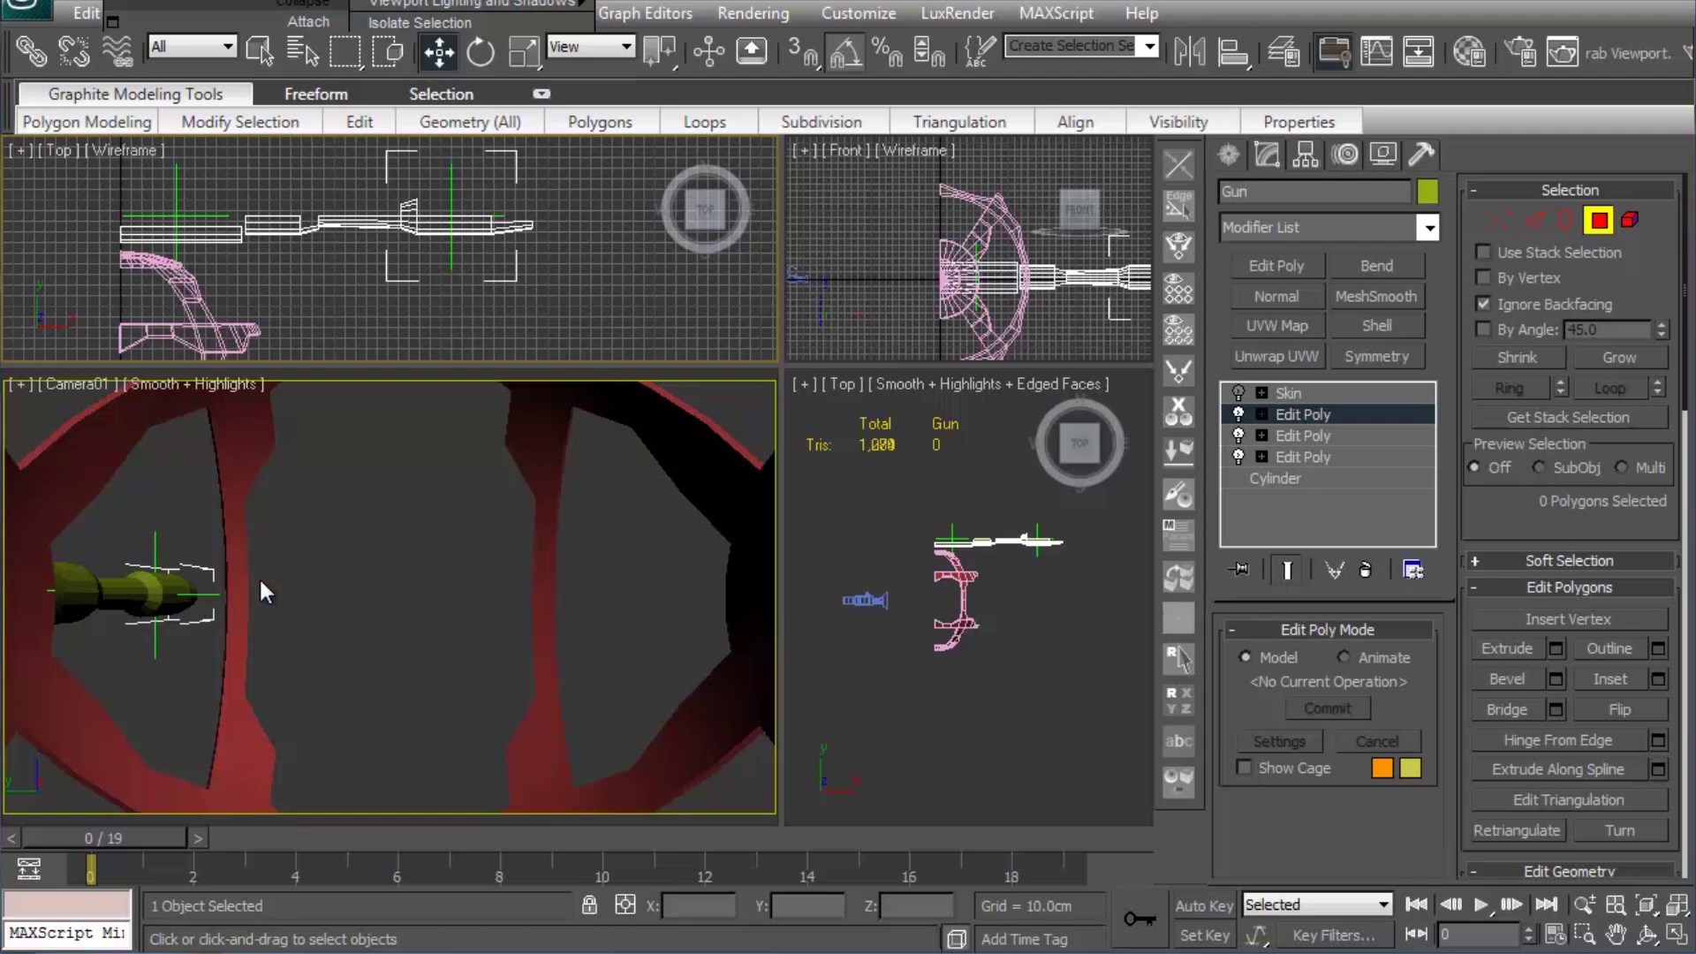
right_click(331, 586)
Step: Return the Gun to object level and toggle the new Edit Poly to compare reduced and detailed versions
right_click(343, 253)
click(1600, 222)
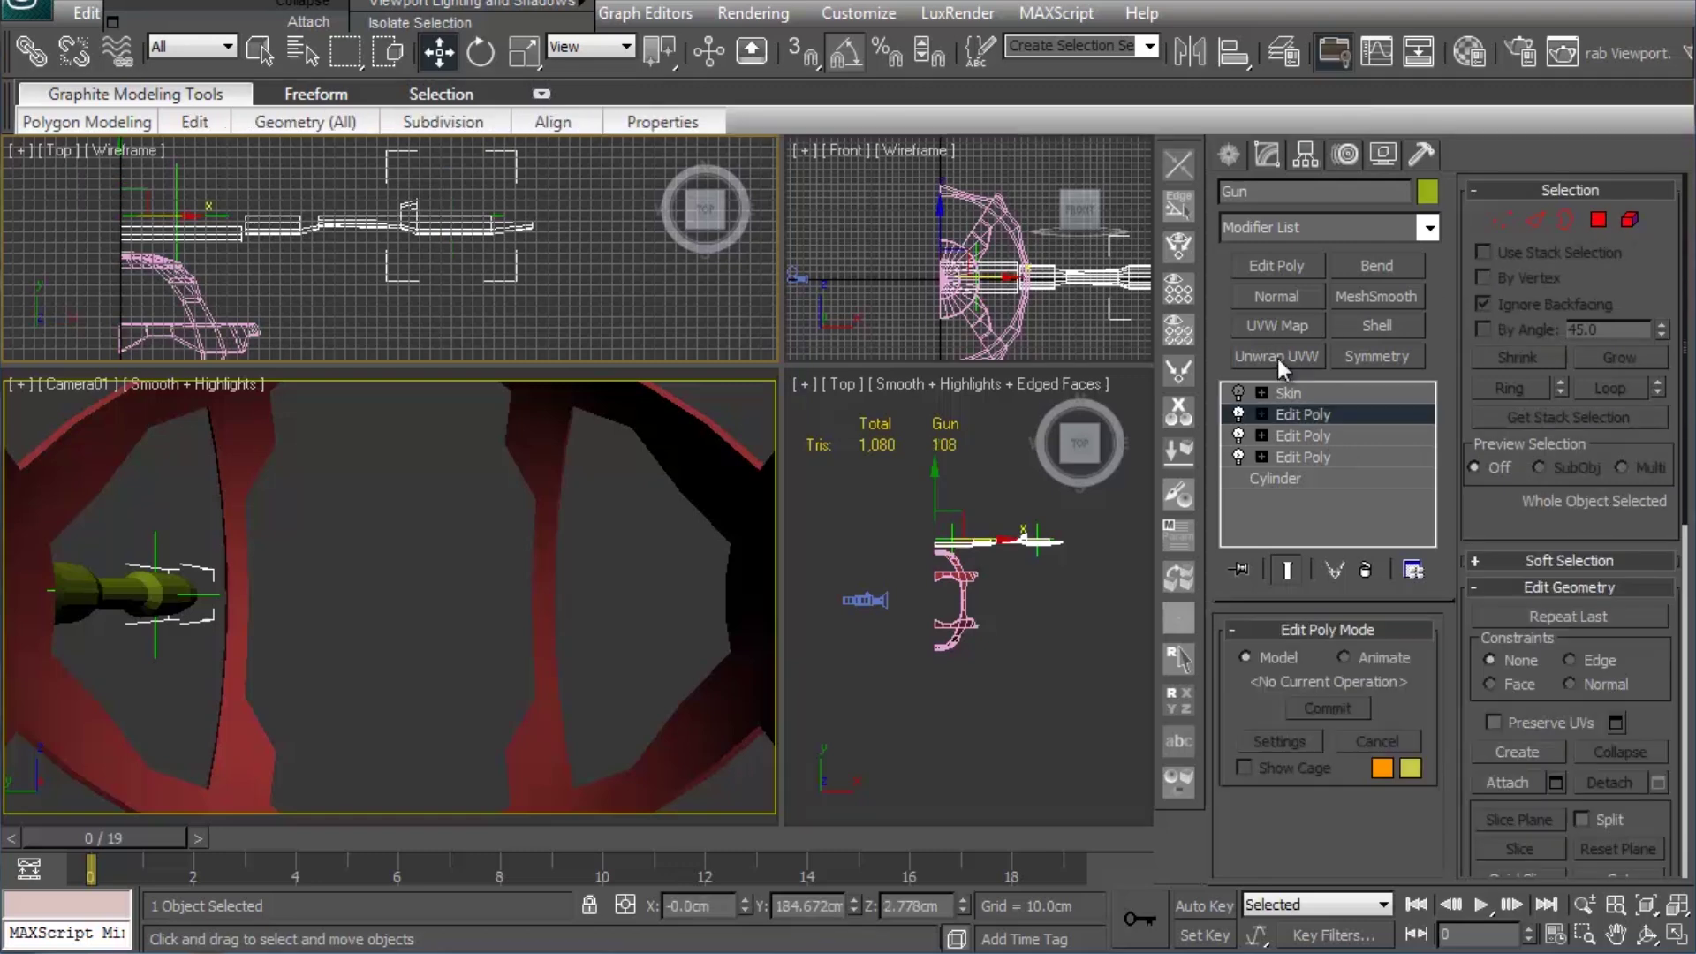
click(1239, 412)
click(1239, 412)
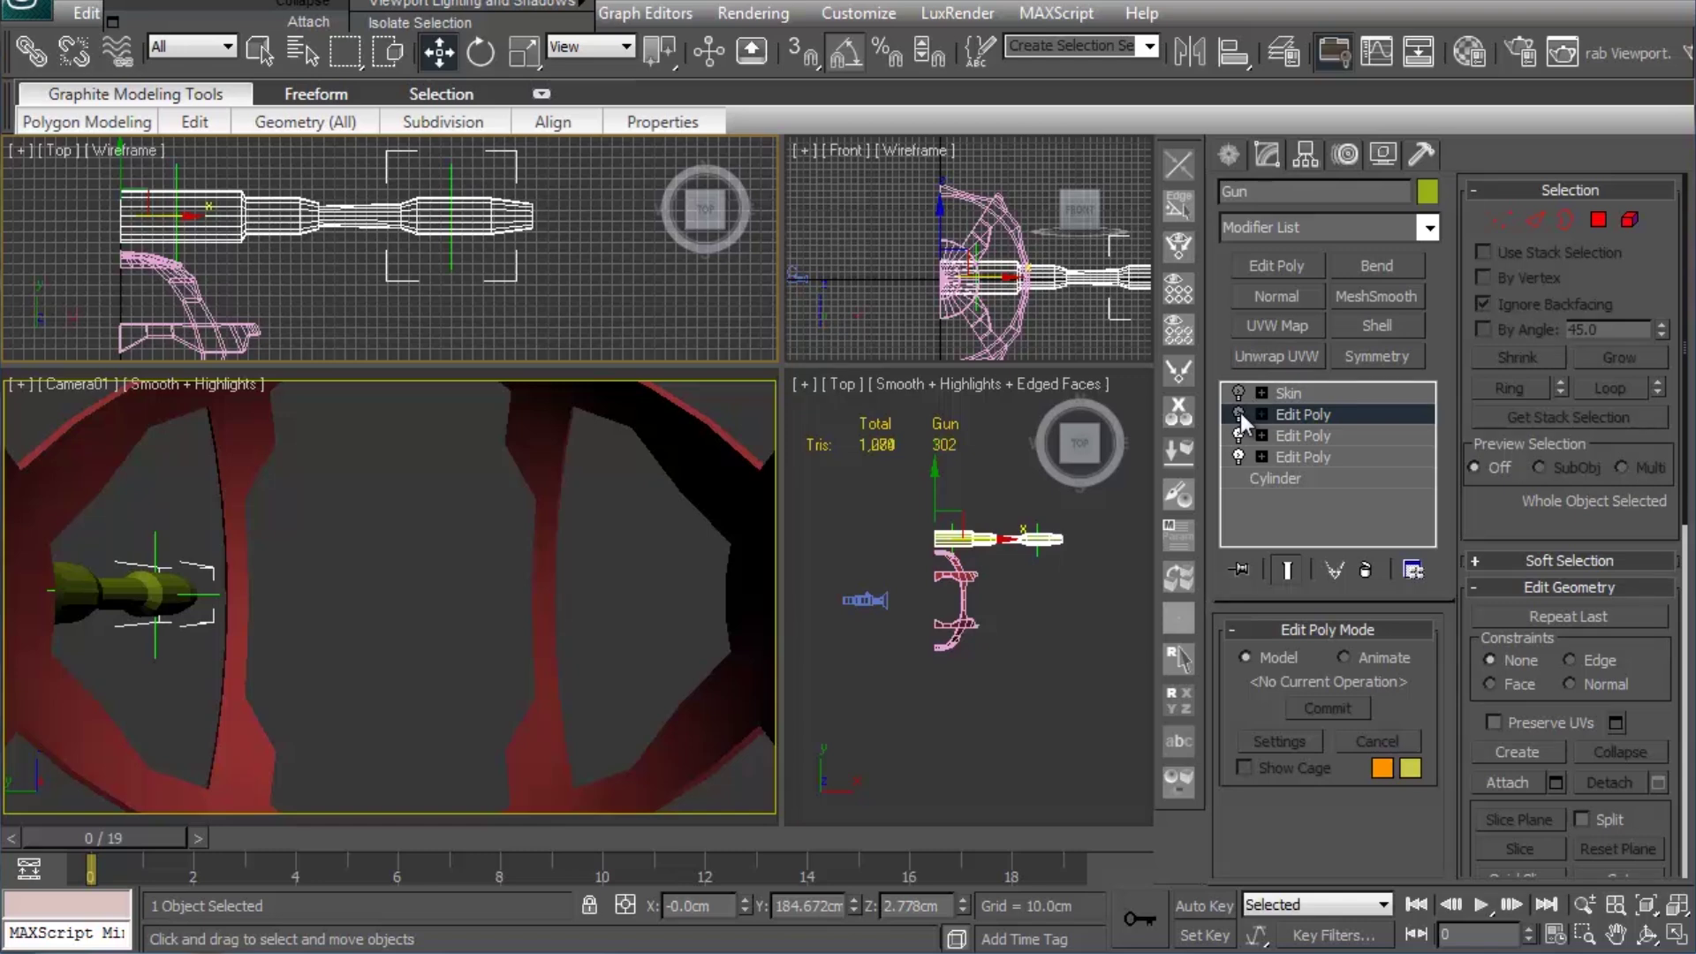
click(1240, 413)
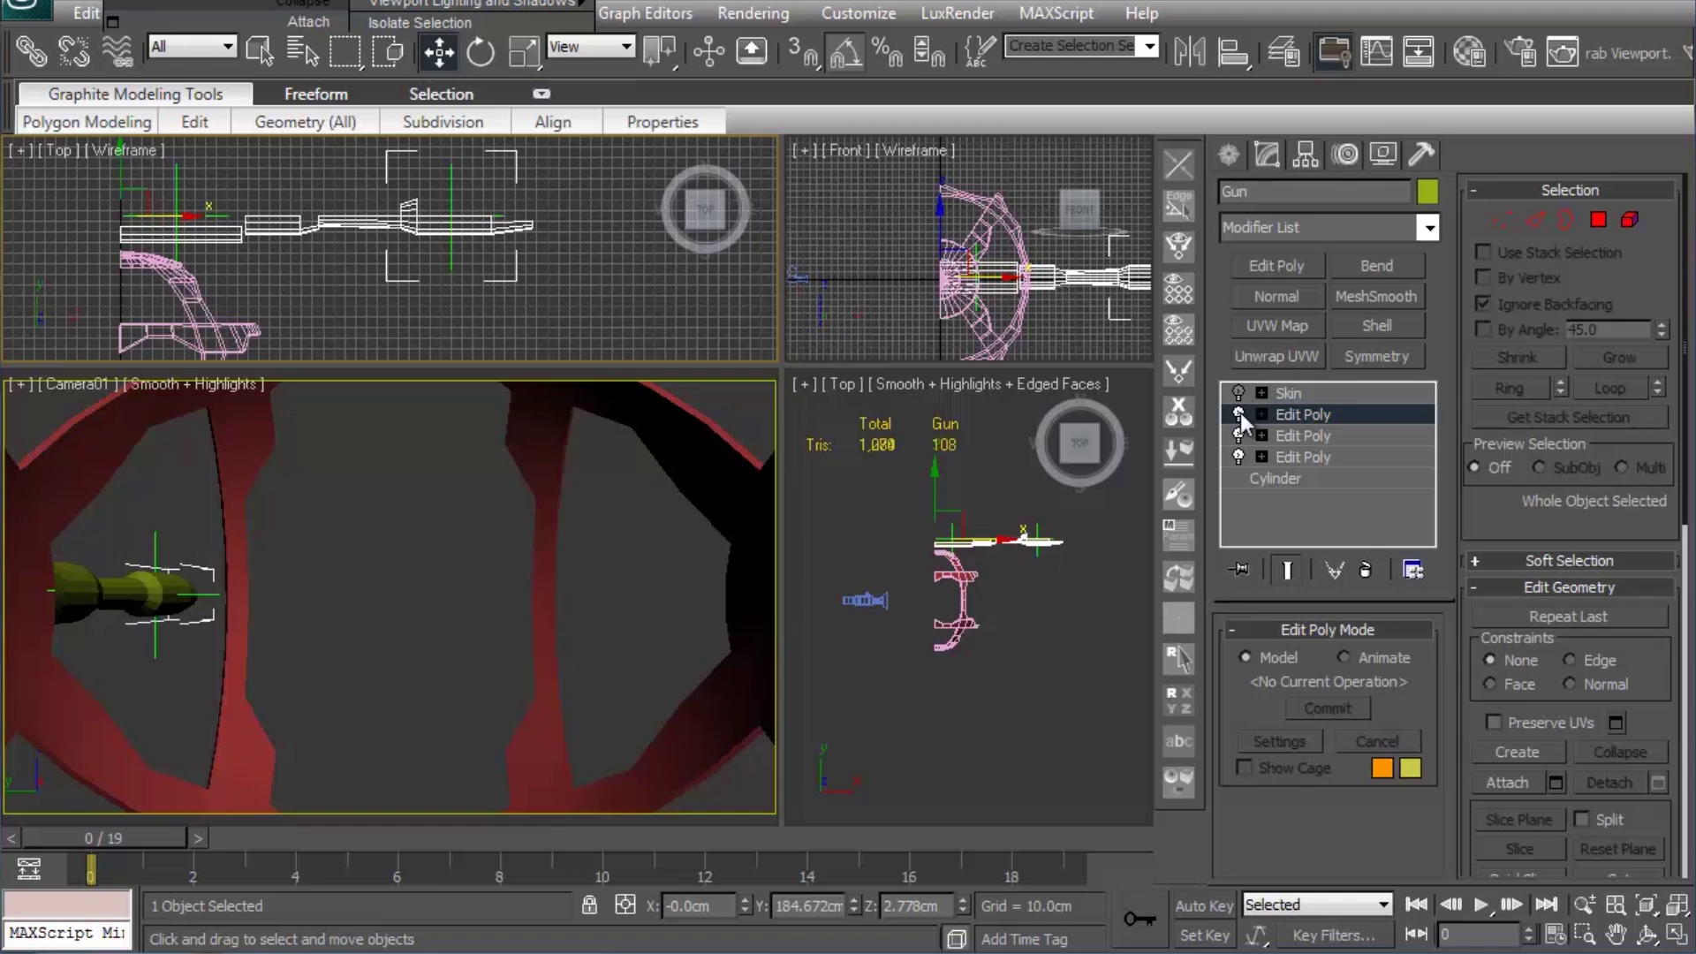
click(1237, 413)
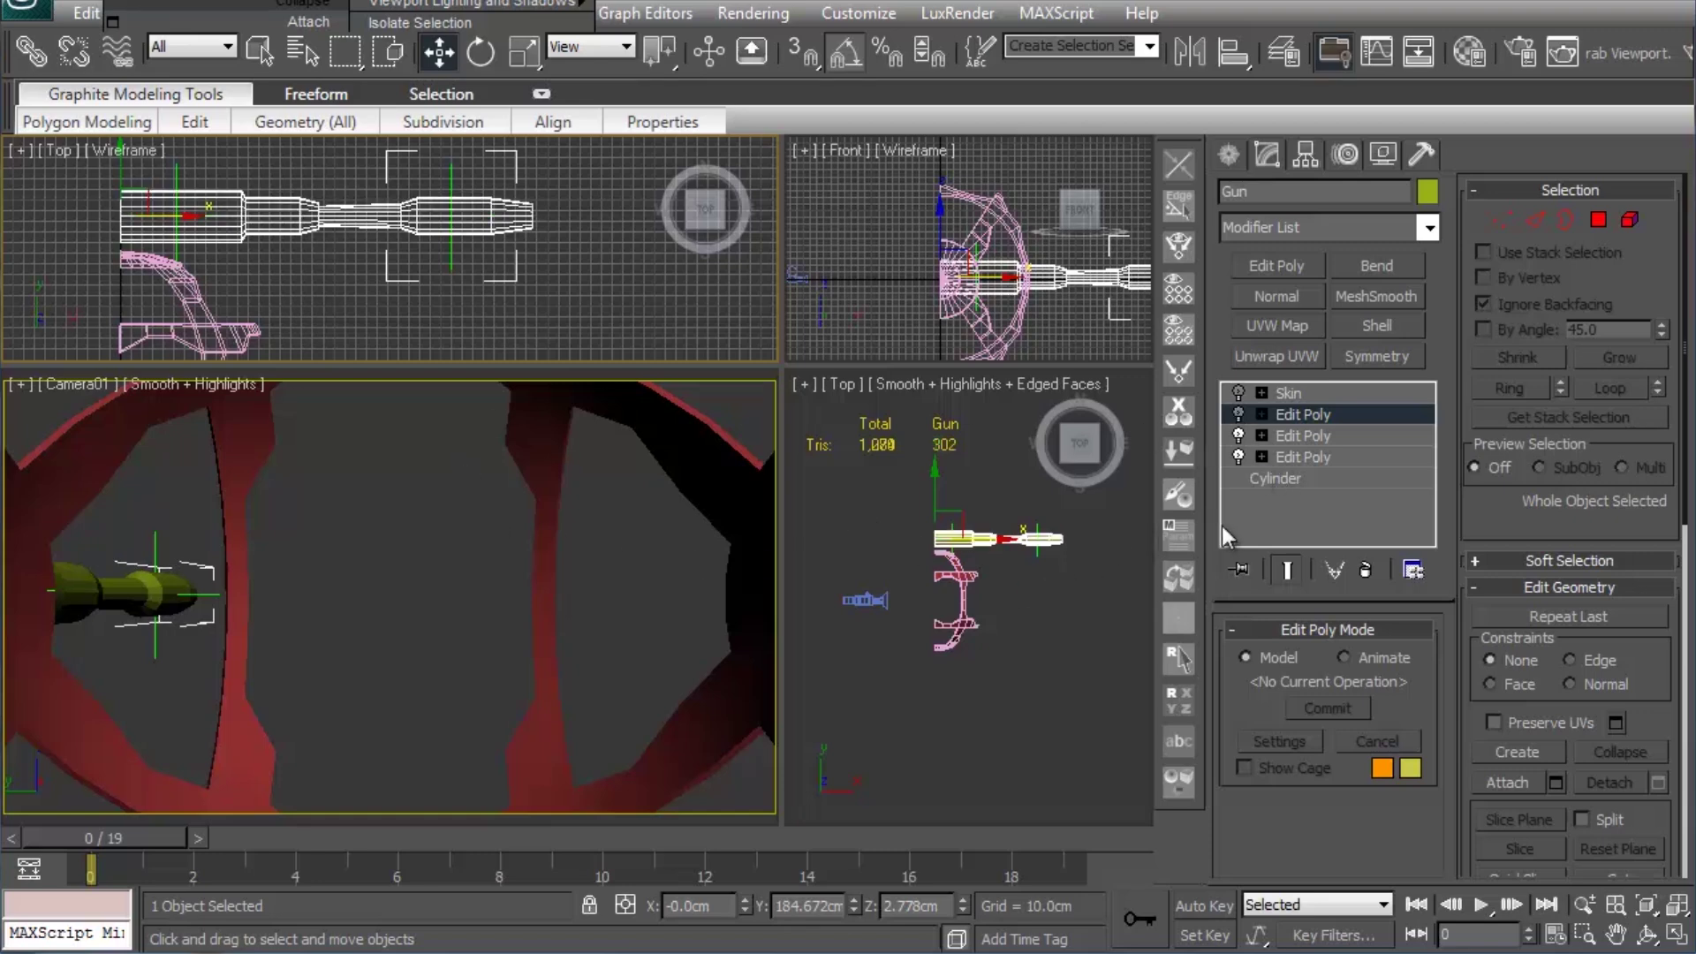
click(1238, 413)
Step: Leave the reduced 108-triangle gun showing and bring up the Skin modifier's parameters
click(1238, 413)
click(1238, 413)
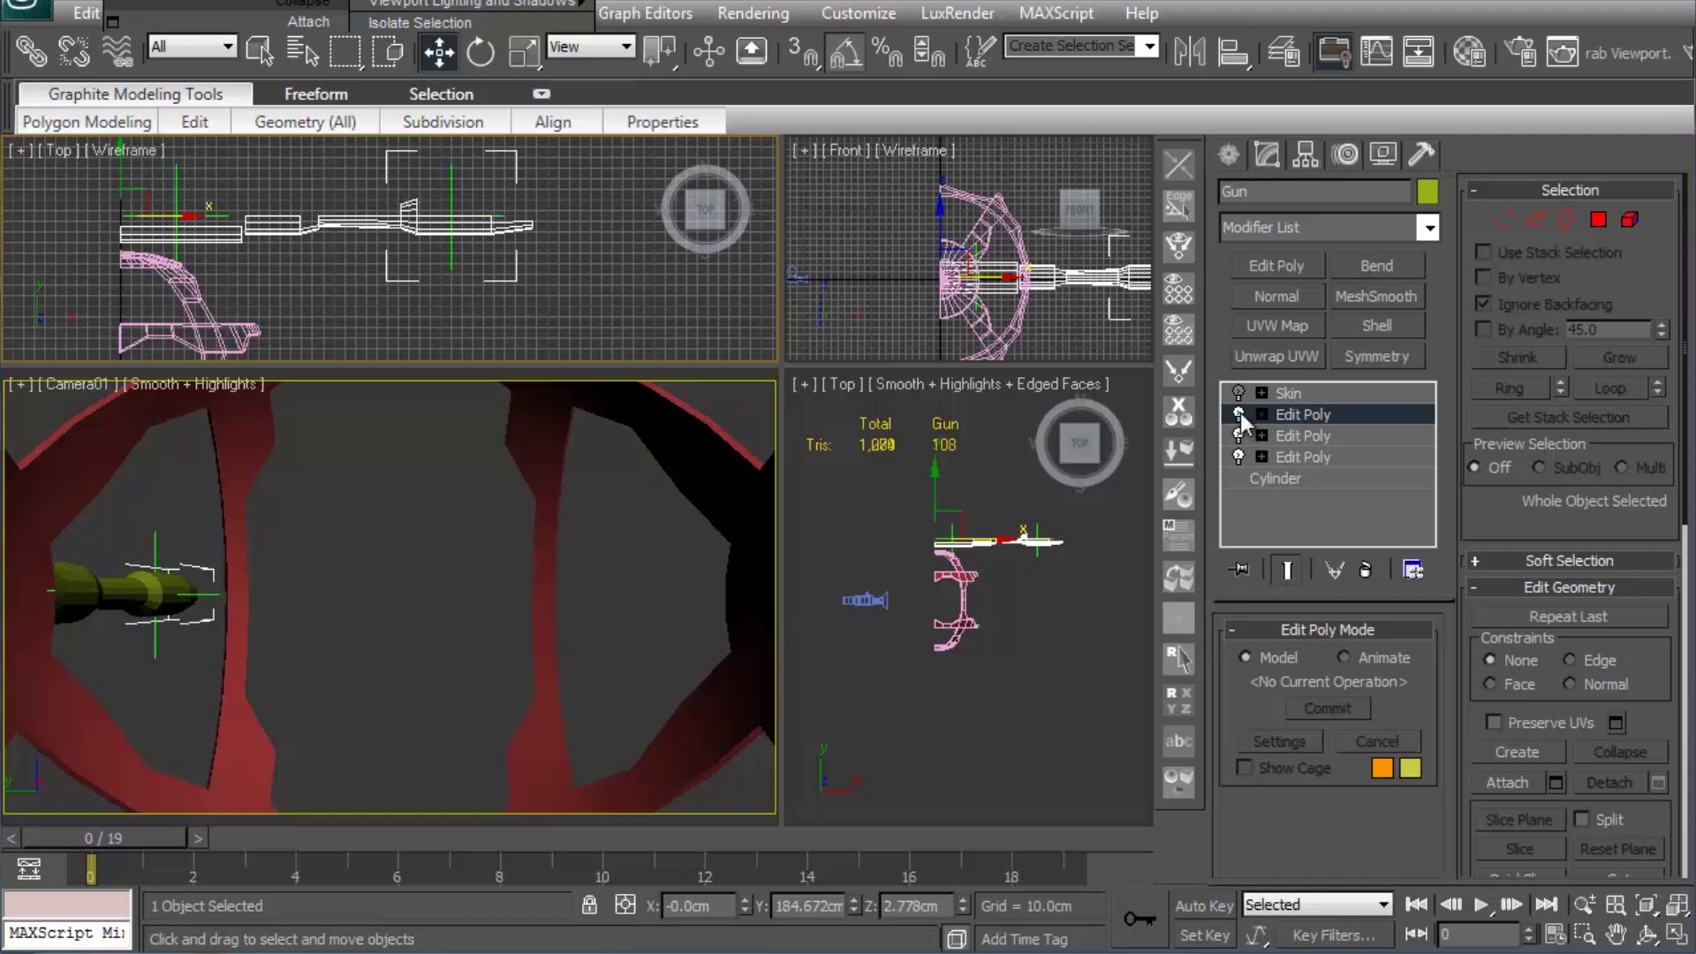
click(1305, 395)
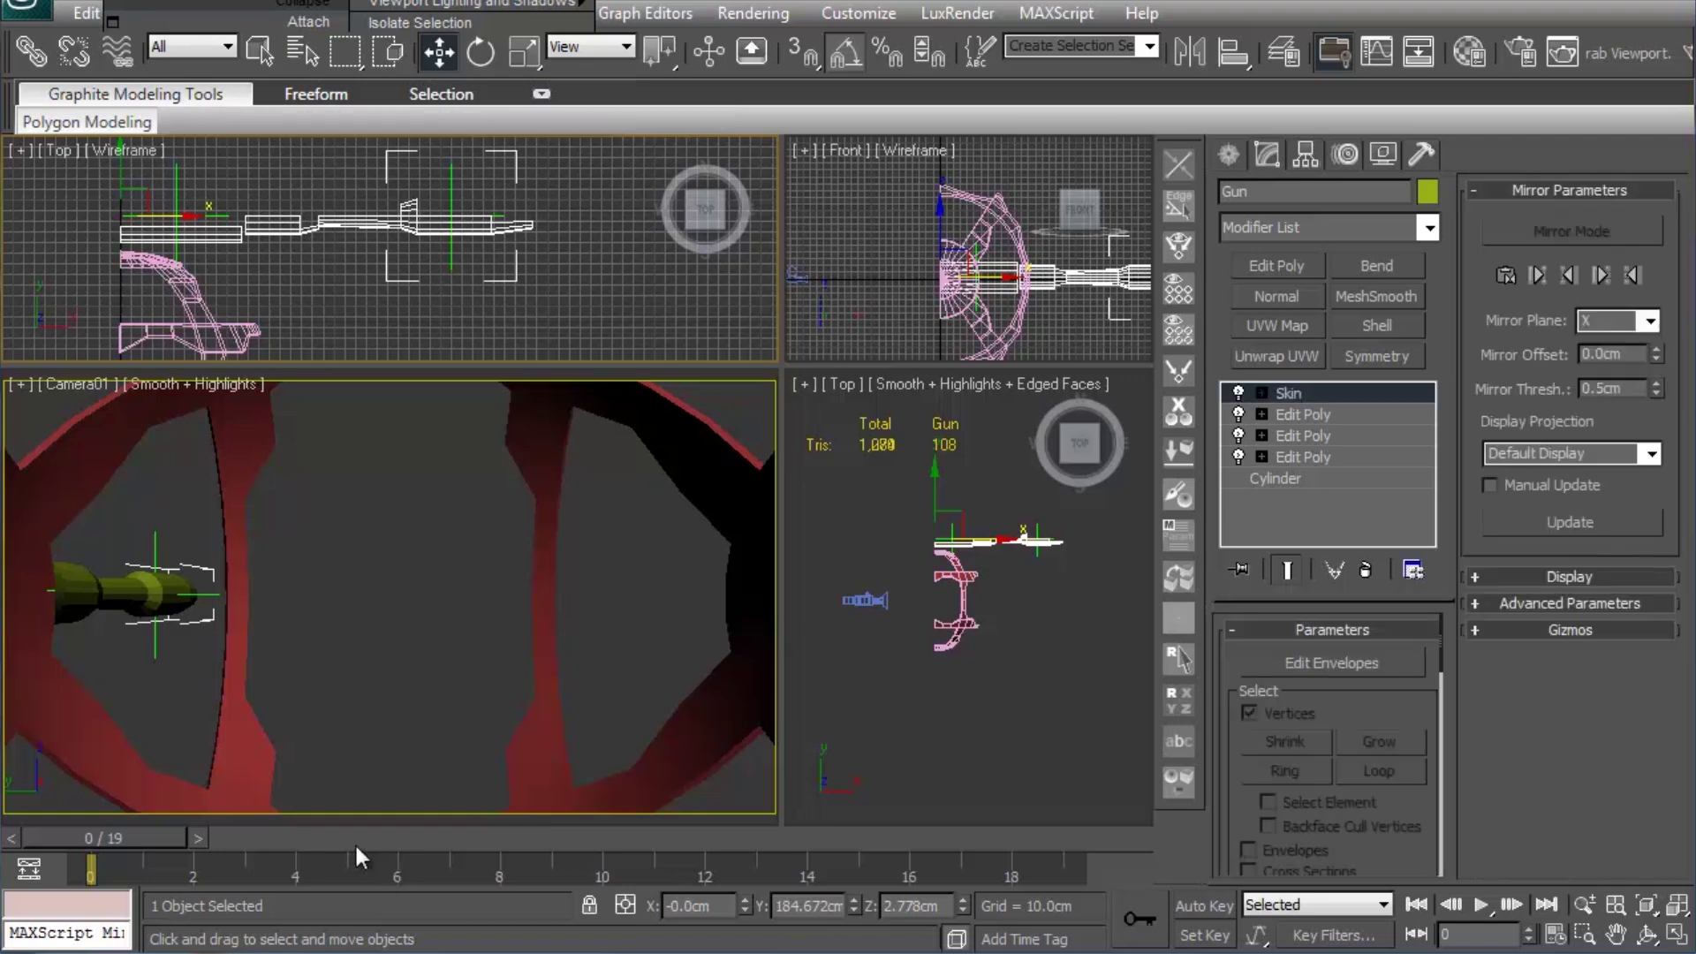
mouse_move(141, 834)
mouse_down()
mouse_move(341, 850)
mouse_move(632, 836)
mouse_move(752, 882)
mouse_move(326, 898)
mouse_move(831, 887)
mouse_move(175, 909)
mouse_move(290, 903)
mouse_move(533, 913)
mouse_move(214, 908)
mouse_move(79, 929)
mouse_up()
key(w)
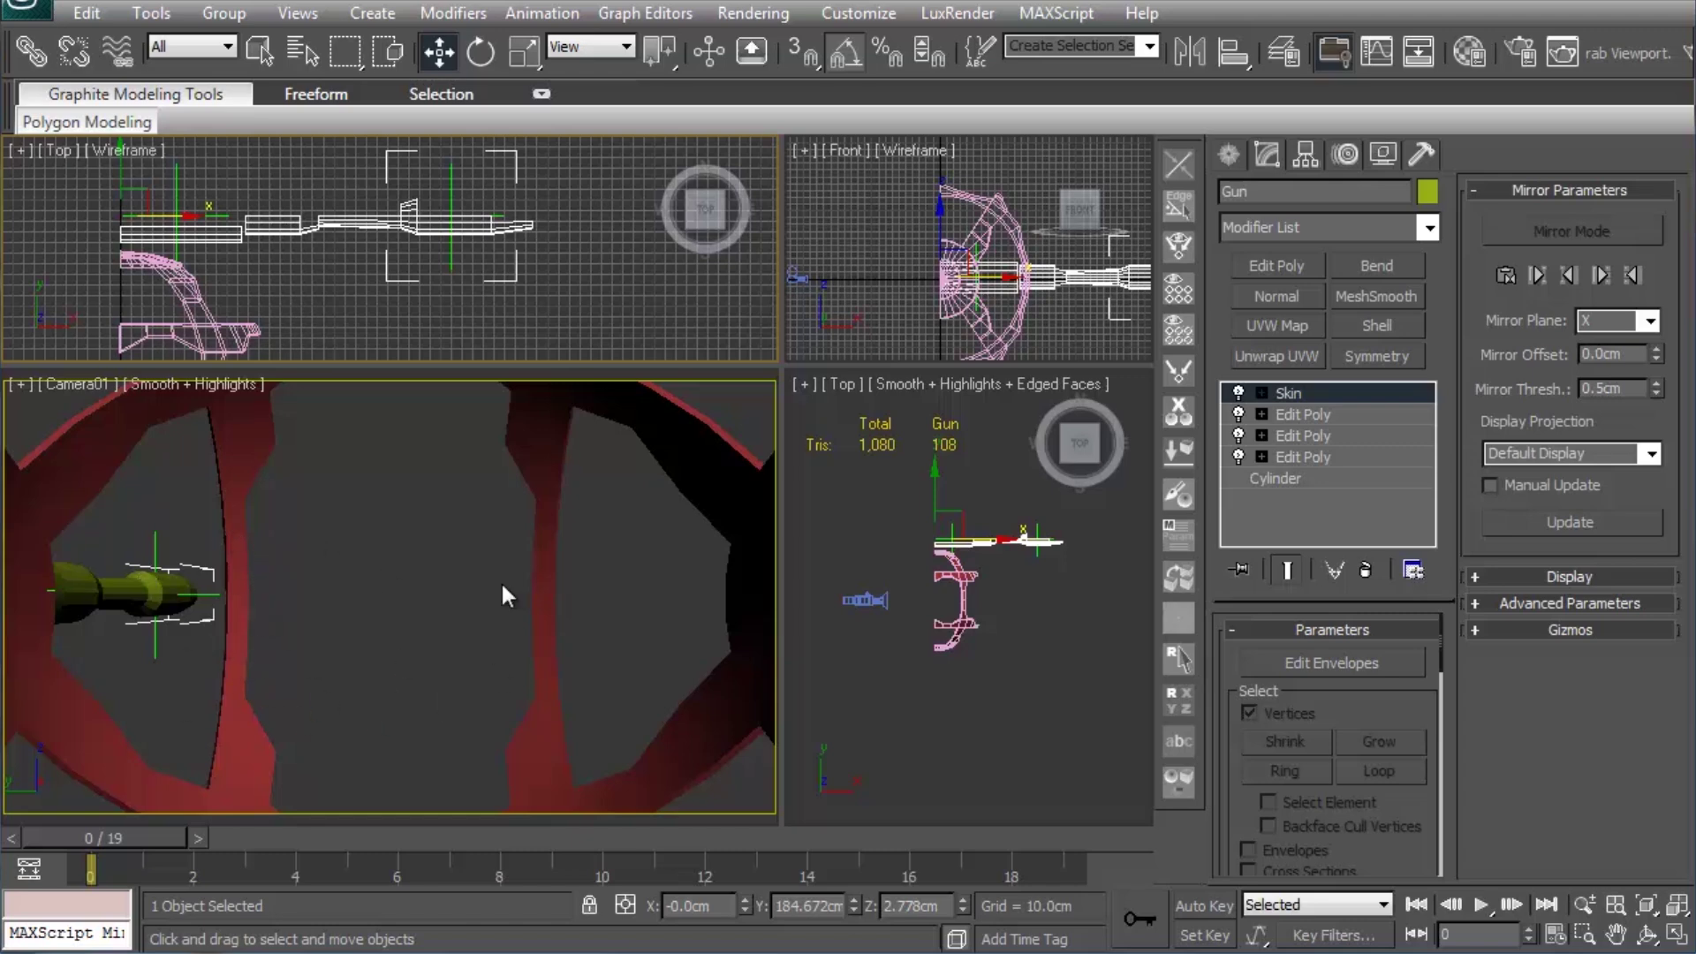
Step: Orbit the lower-right Perspective view around the shelled Sphere01 frame, then select Camera01
click(547, 547)
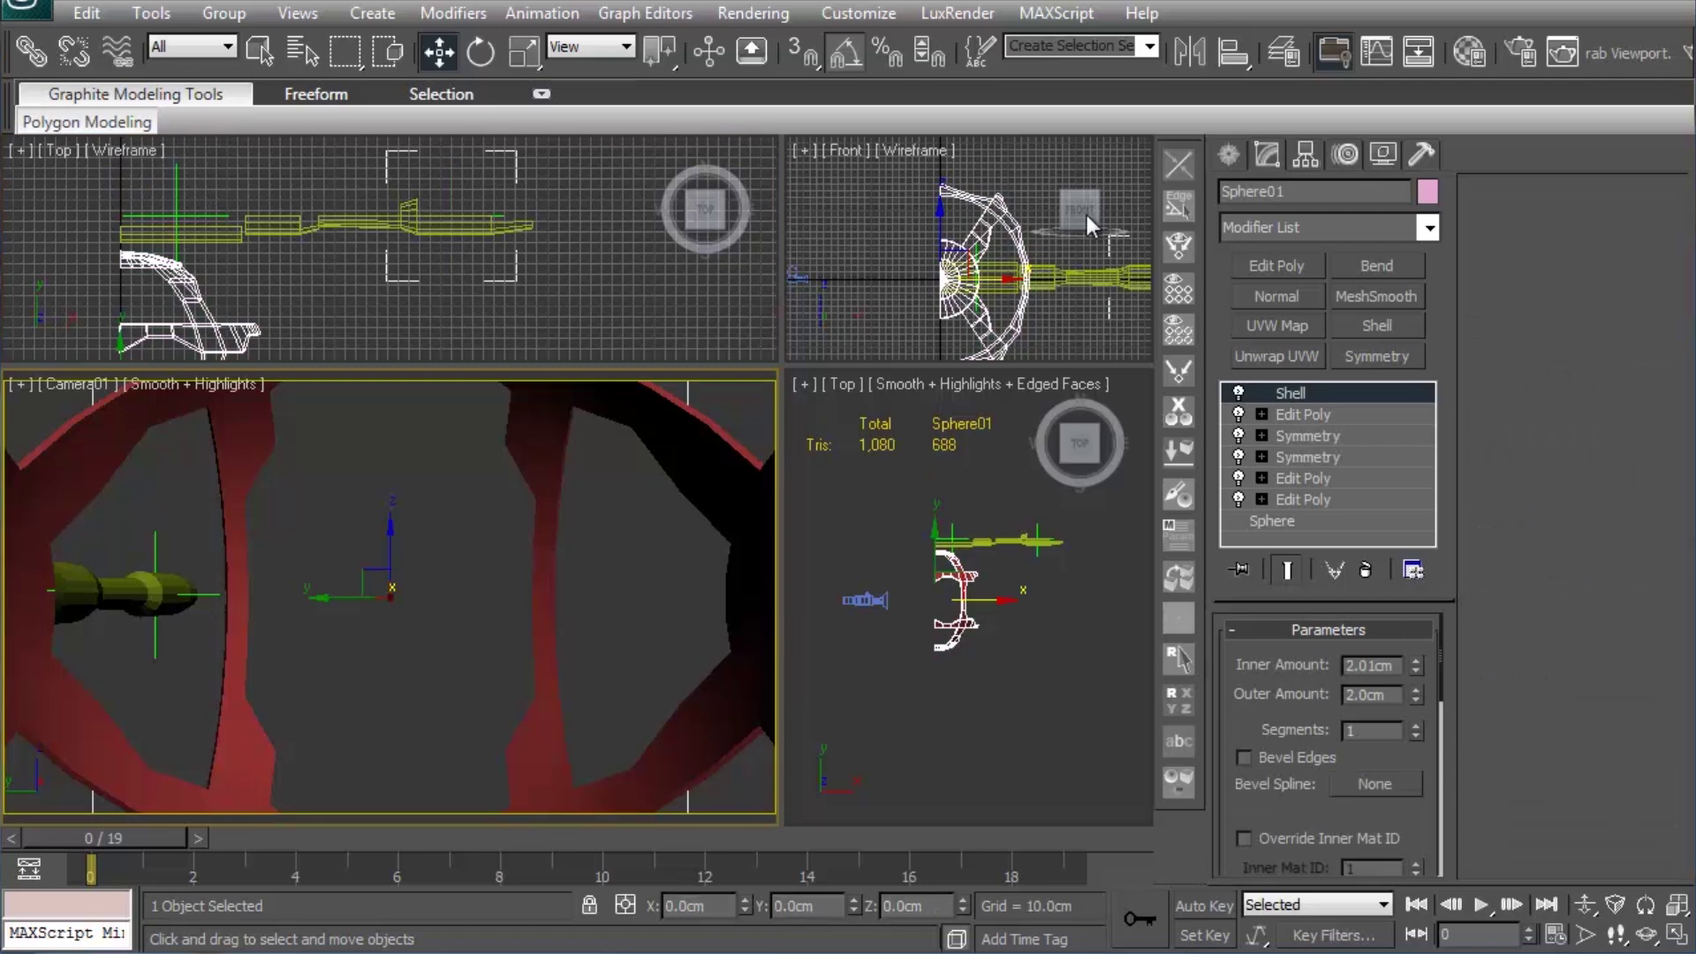
mouse_move(987, 669)
alt+middle_down()
mouse_move(936, 664)
mouse_move(1069, 654)
alt+middle_up()
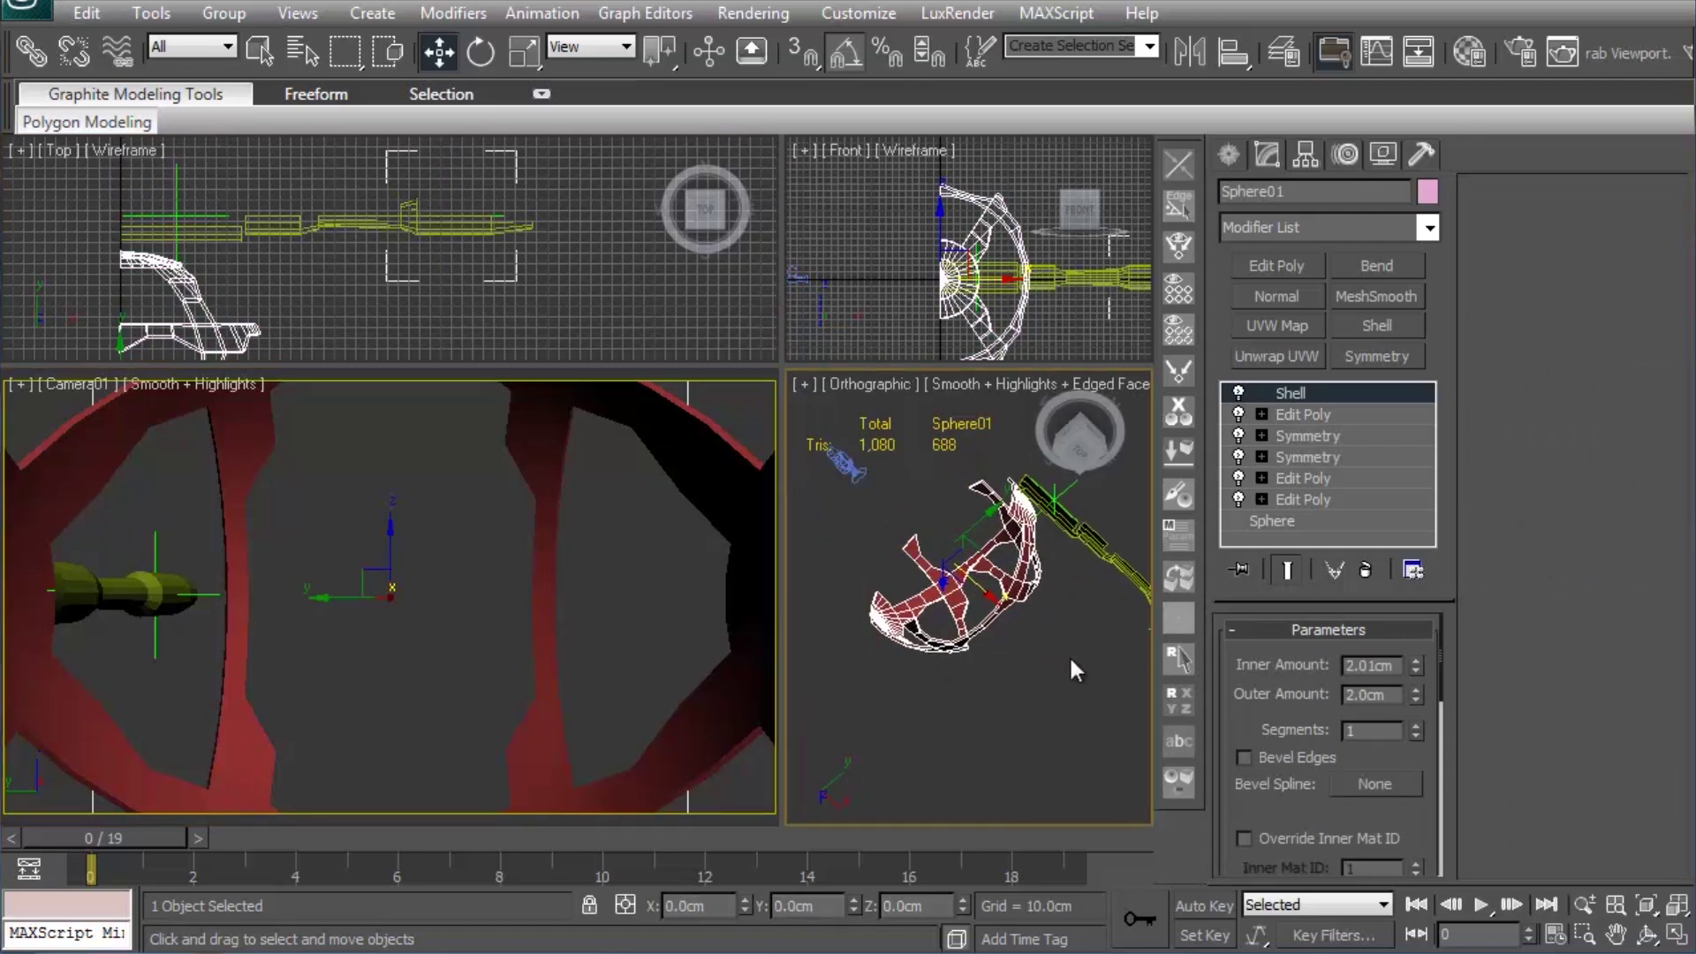
key(p)
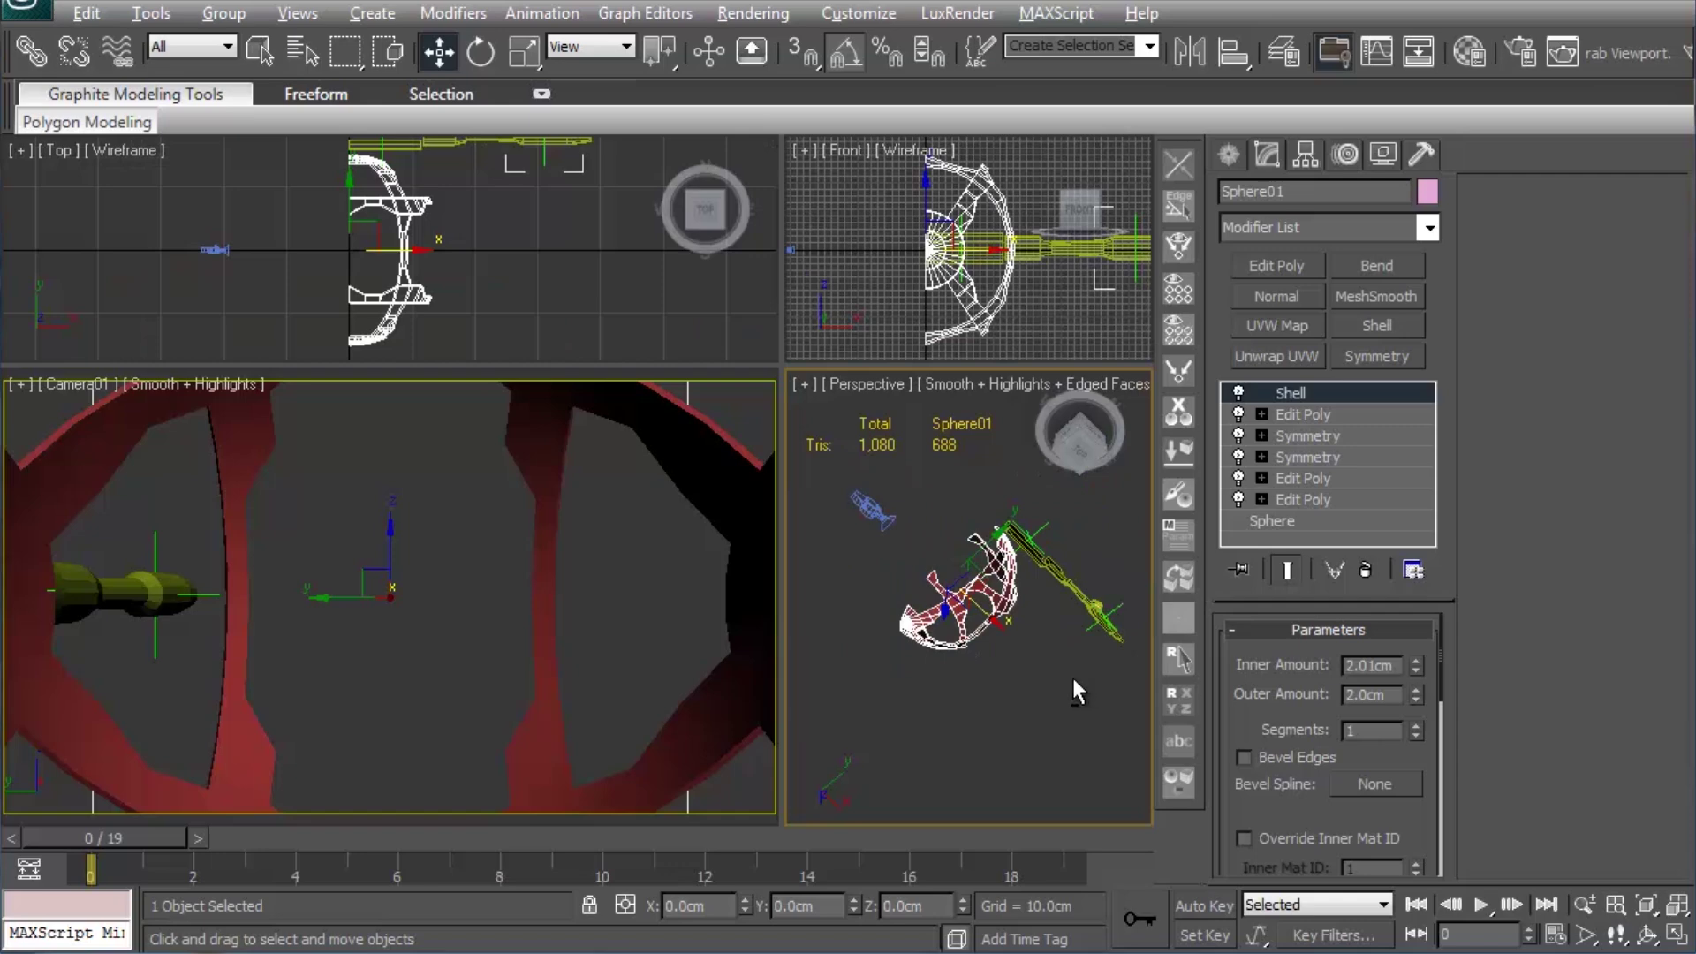
mouse_move(1072, 677)
alt+middle_down()
mouse_move(1053, 595)
mouse_move(1005, 611)
mouse_move(982, 690)
mouse_move(989, 618)
alt+middle_up()
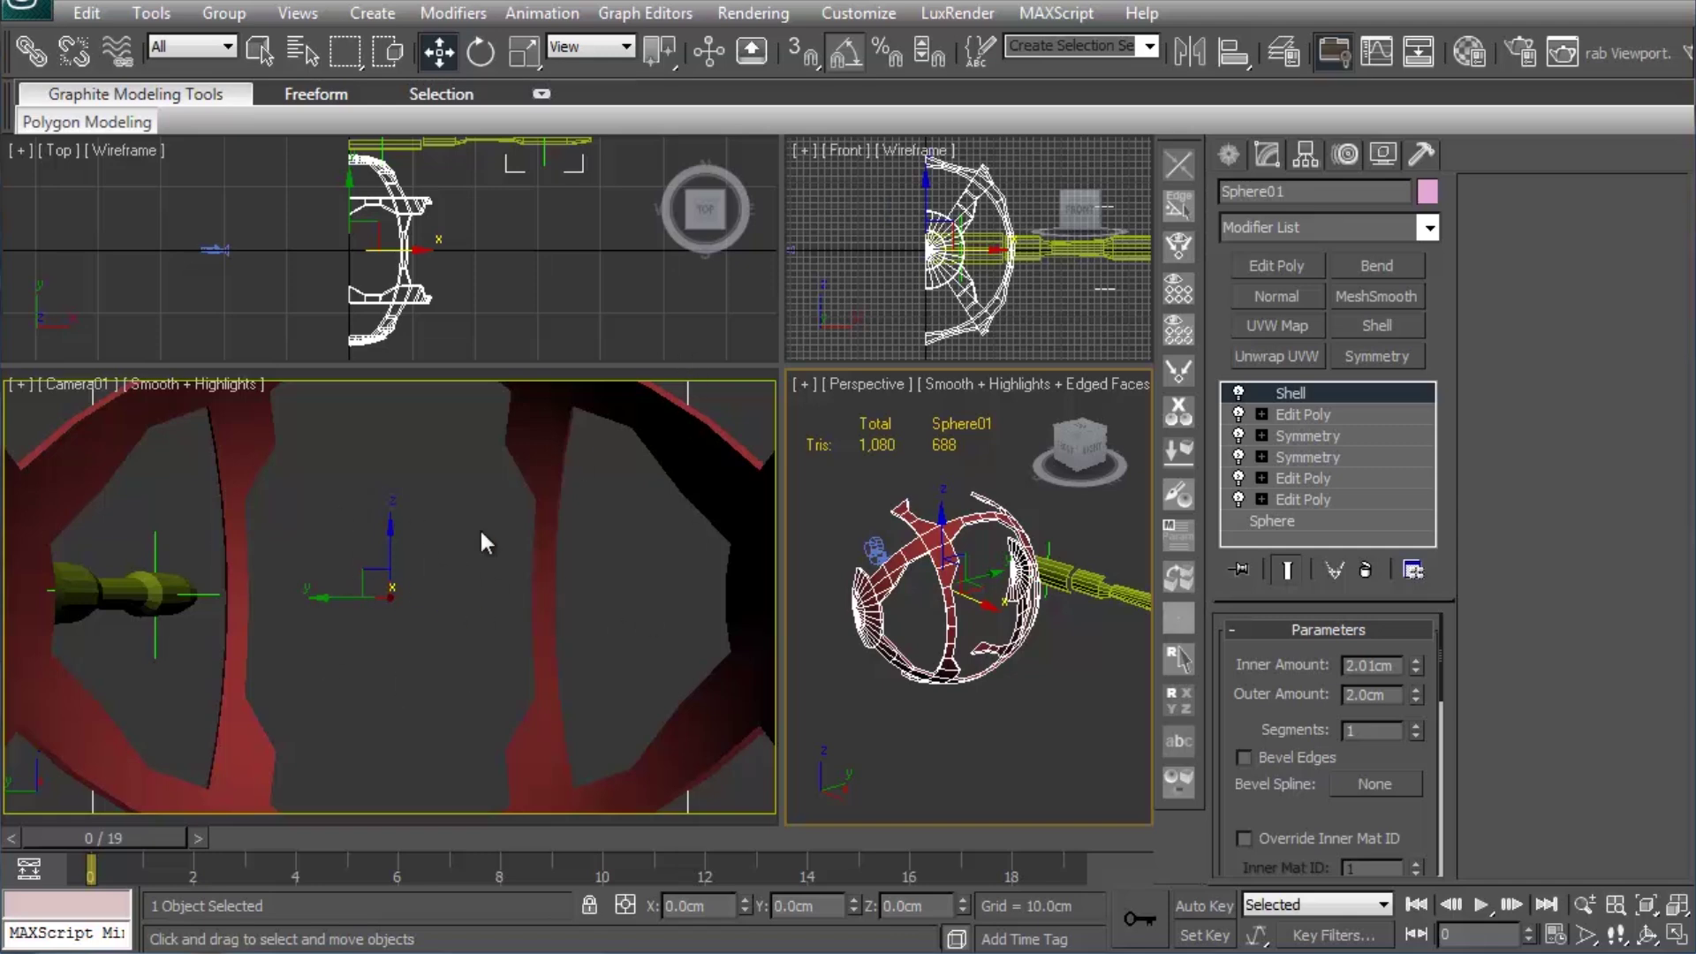
click(212, 250)
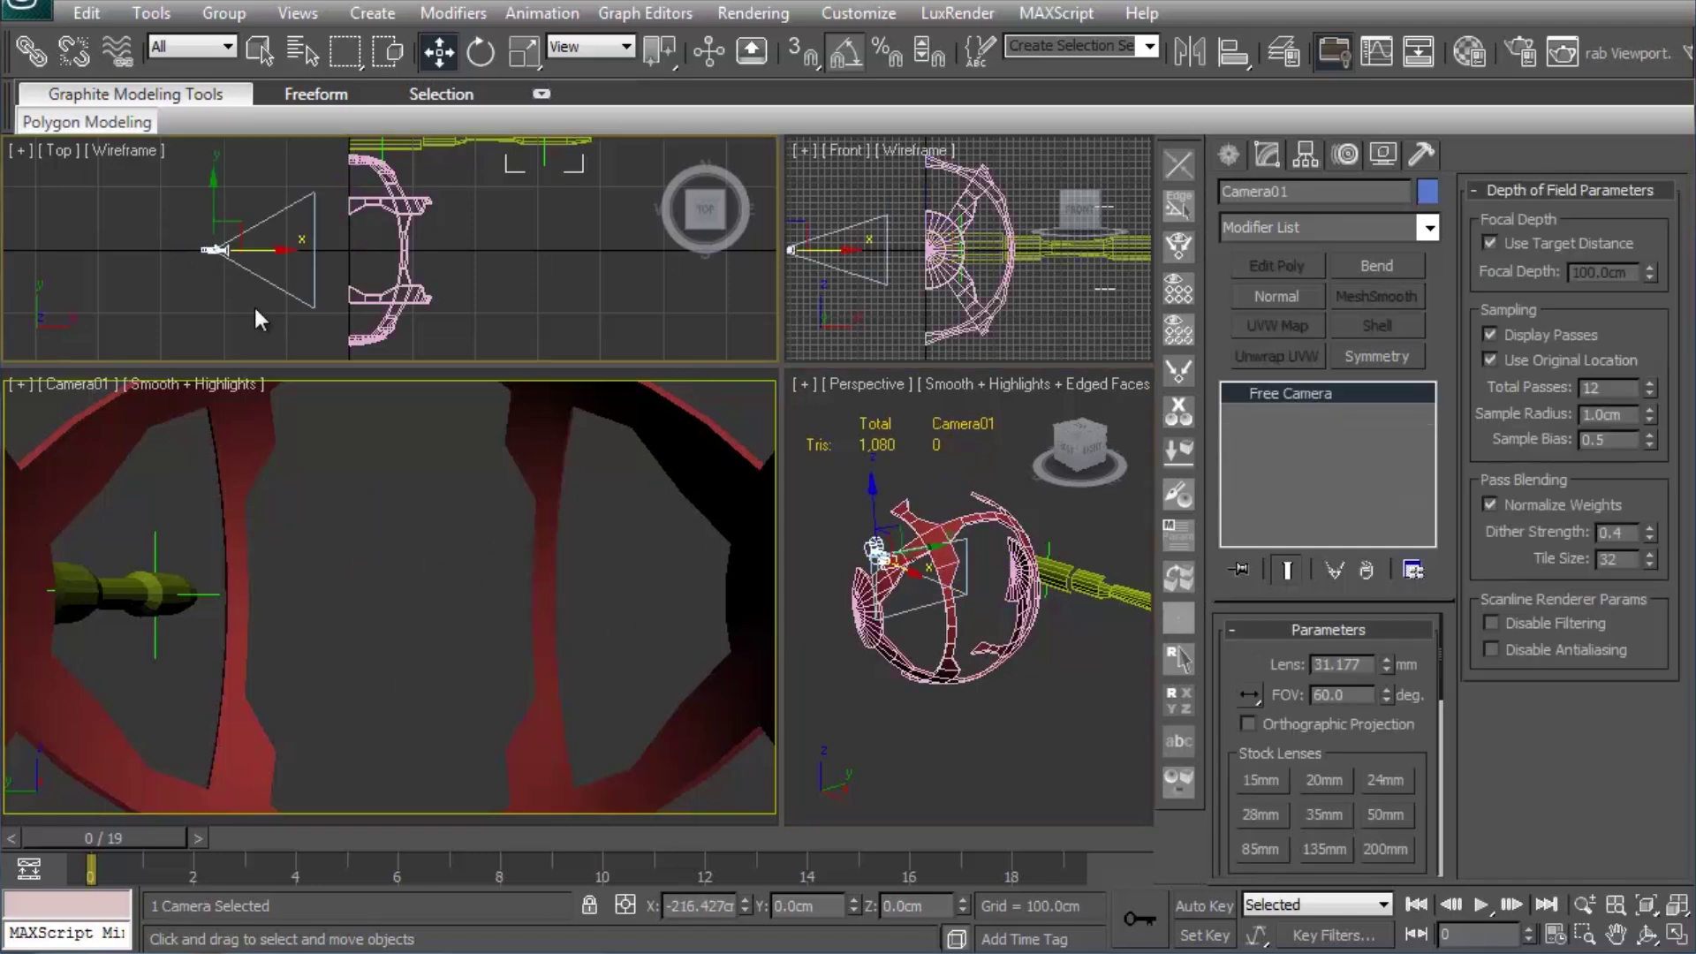
Step: Try several Camera01 rotations, then undo and cancel them so its orientation is unchanged
key(e)
mouse_move(1030, 515)
alt+middle_down()
mouse_move(912, 544)
mouse_move(964, 622)
alt+middle_up()
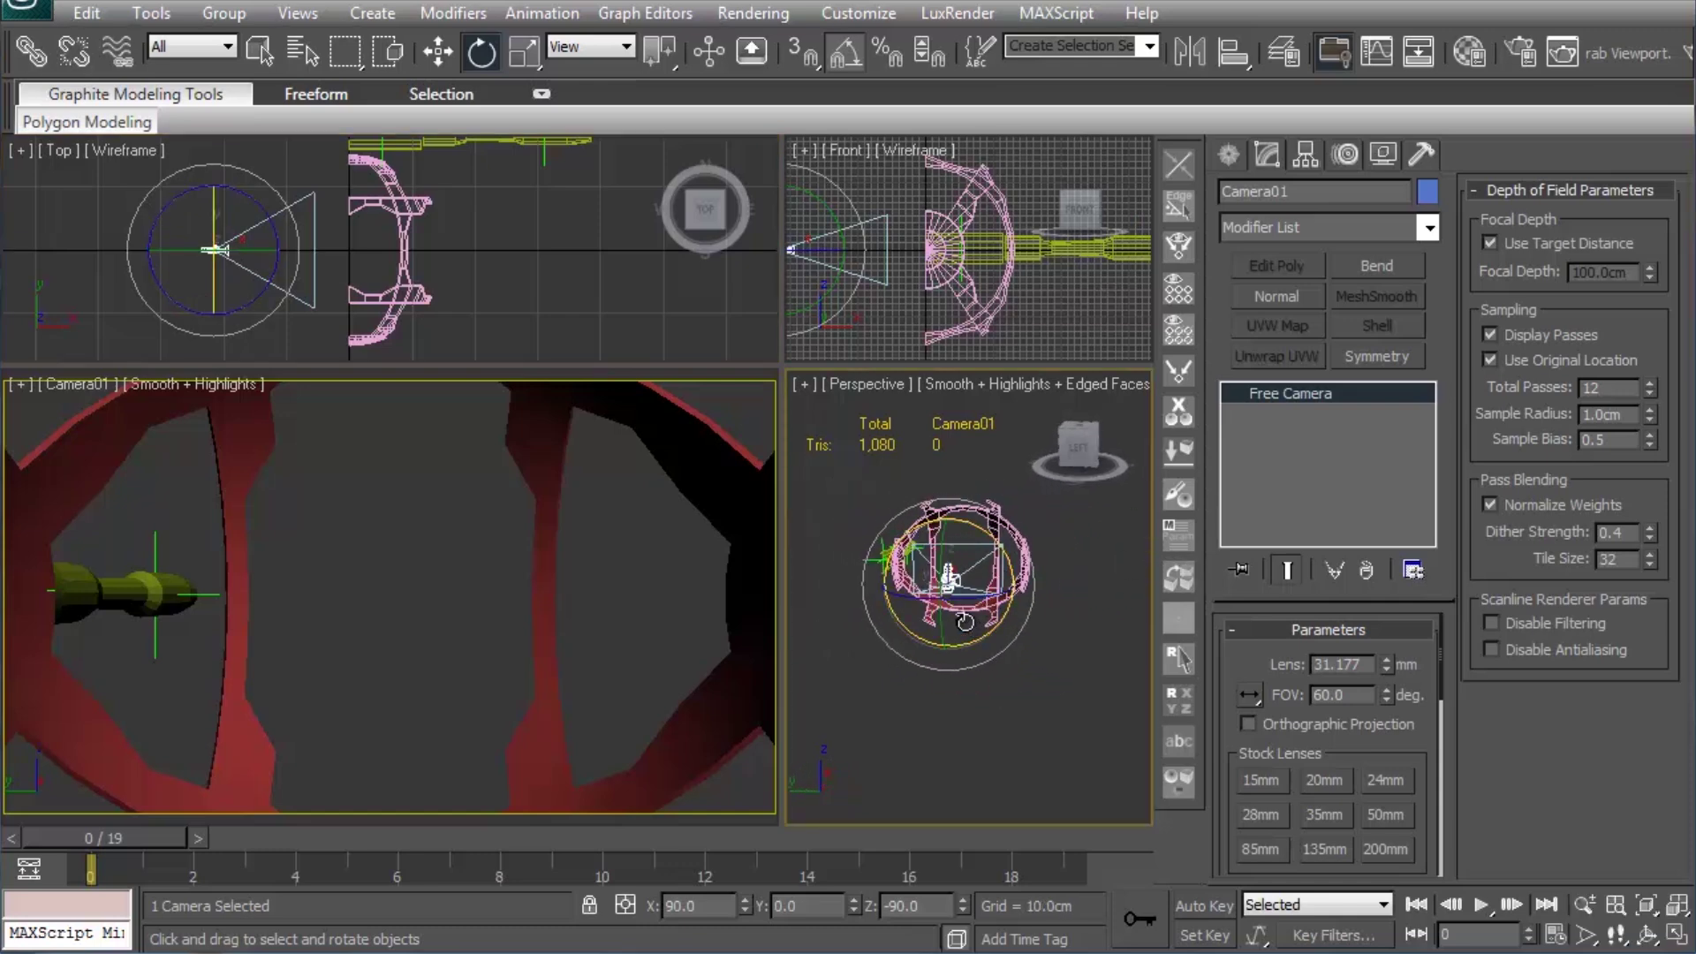
mouse_move(964, 622)
mouse_down()
mouse_move(951, 614)
mouse_move(981, 623)
mouse_move(968, 619)
mouse_up()
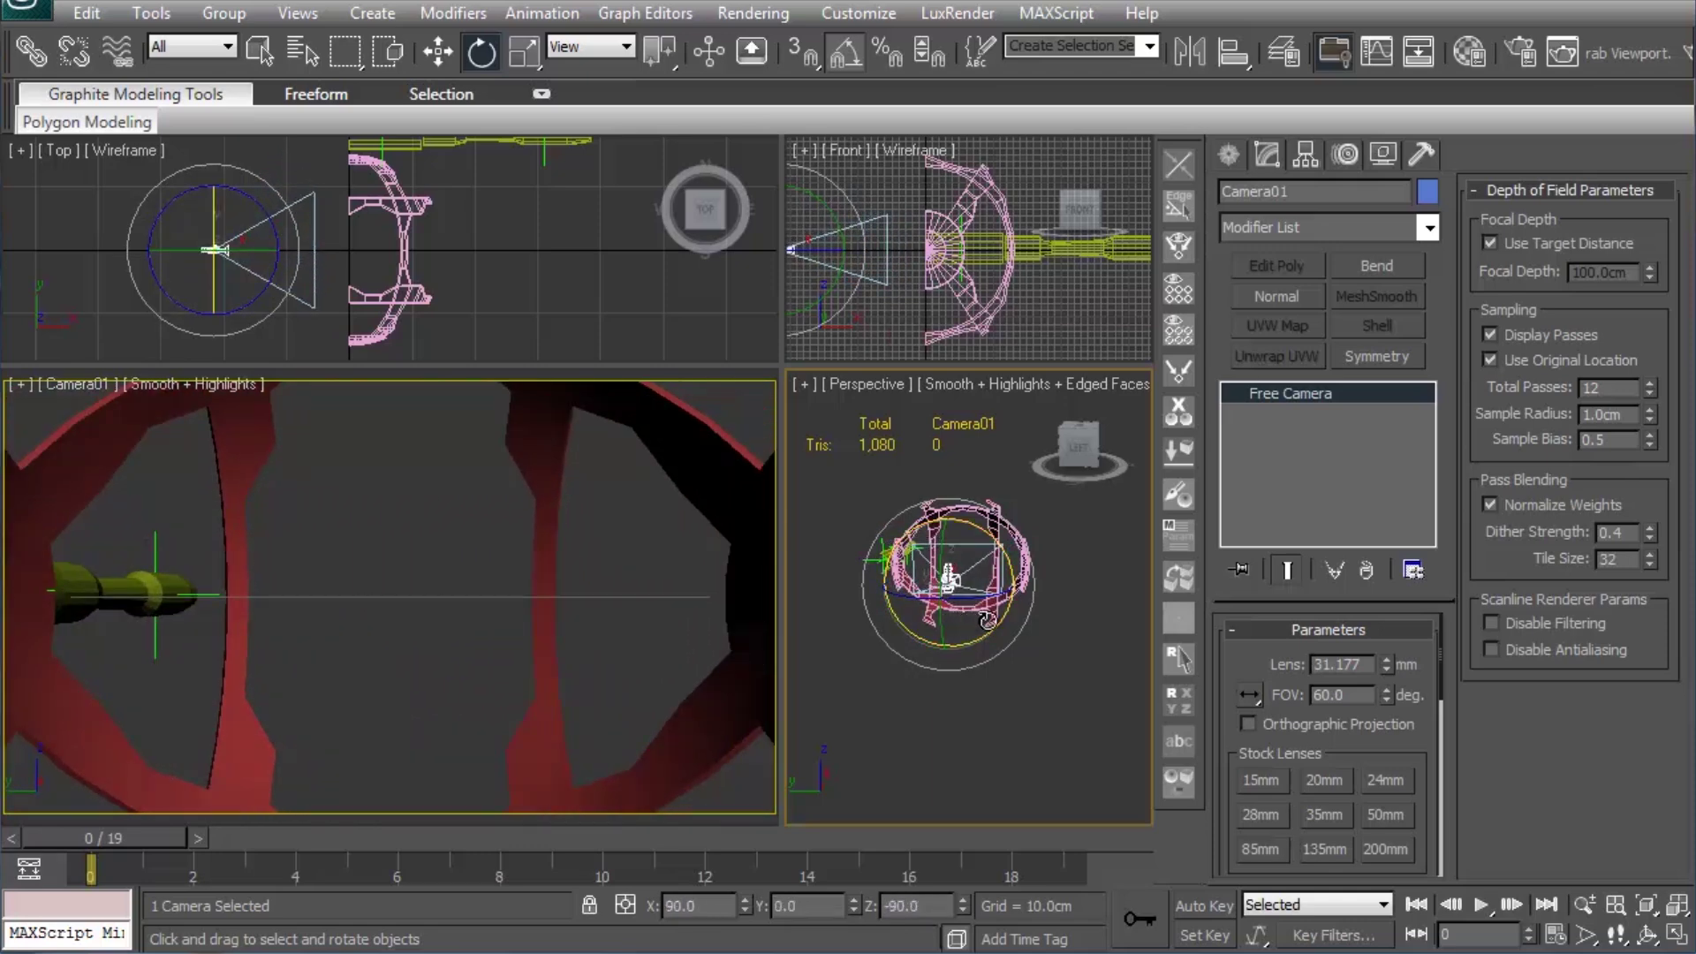
mouse_move(968, 619)
alt+middle_down()
mouse_move(982, 638)
mouse_move(1016, 530)
mouse_move(1098, 634)
mouse_move(989, 613)
mouse_move(827, 619)
mouse_move(956, 576)
alt+middle_up()
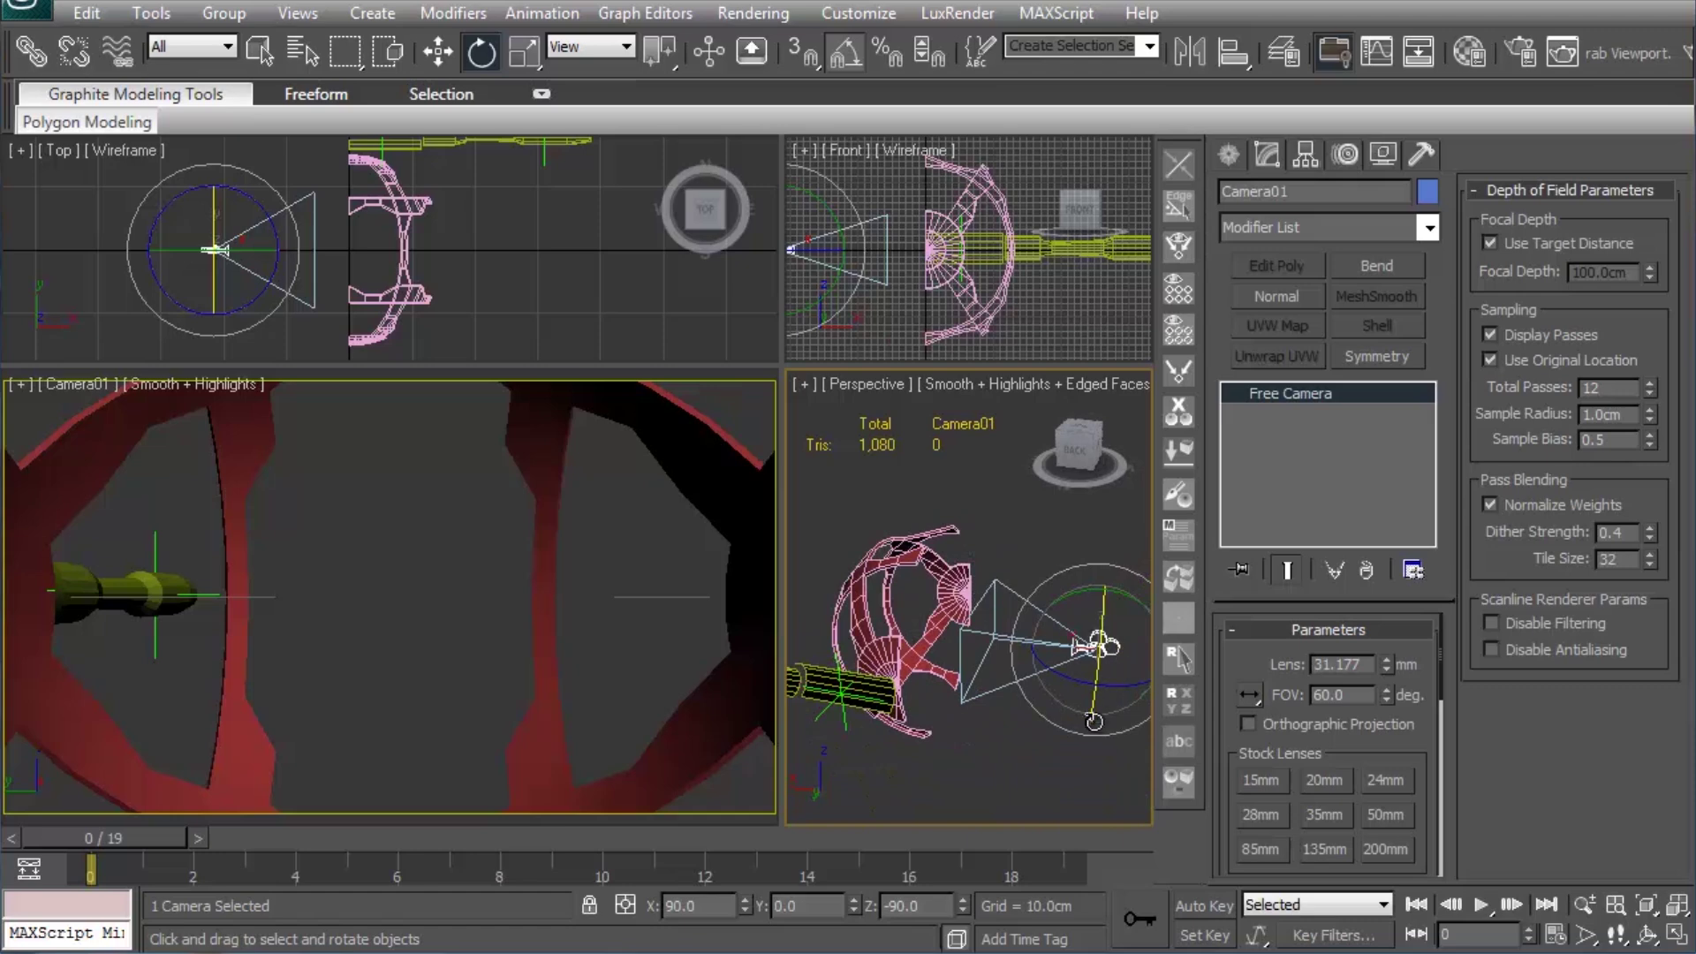
mouse_move(1094, 722)
alt+middle_down()
mouse_move(967, 696)
mouse_move(1075, 707)
alt+middle_up()
drag(1075, 706, 1068, 698)
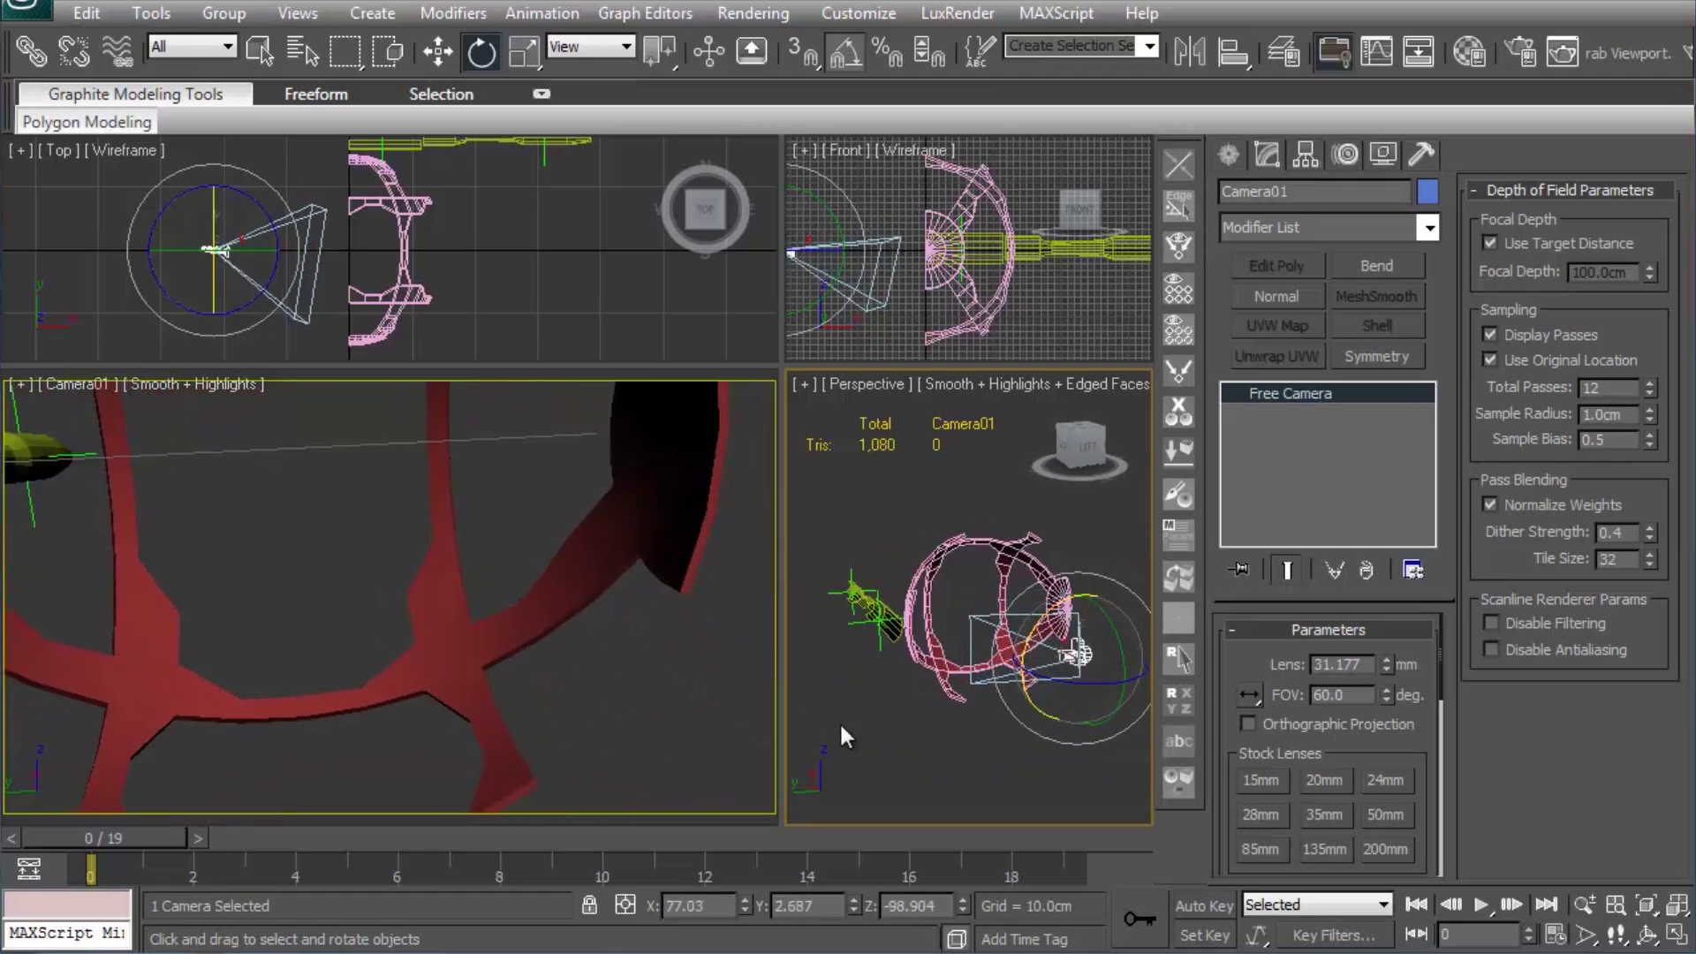
drag(1090, 714, 1059, 712)
key(ctrl+z)
key(ctrl+z)
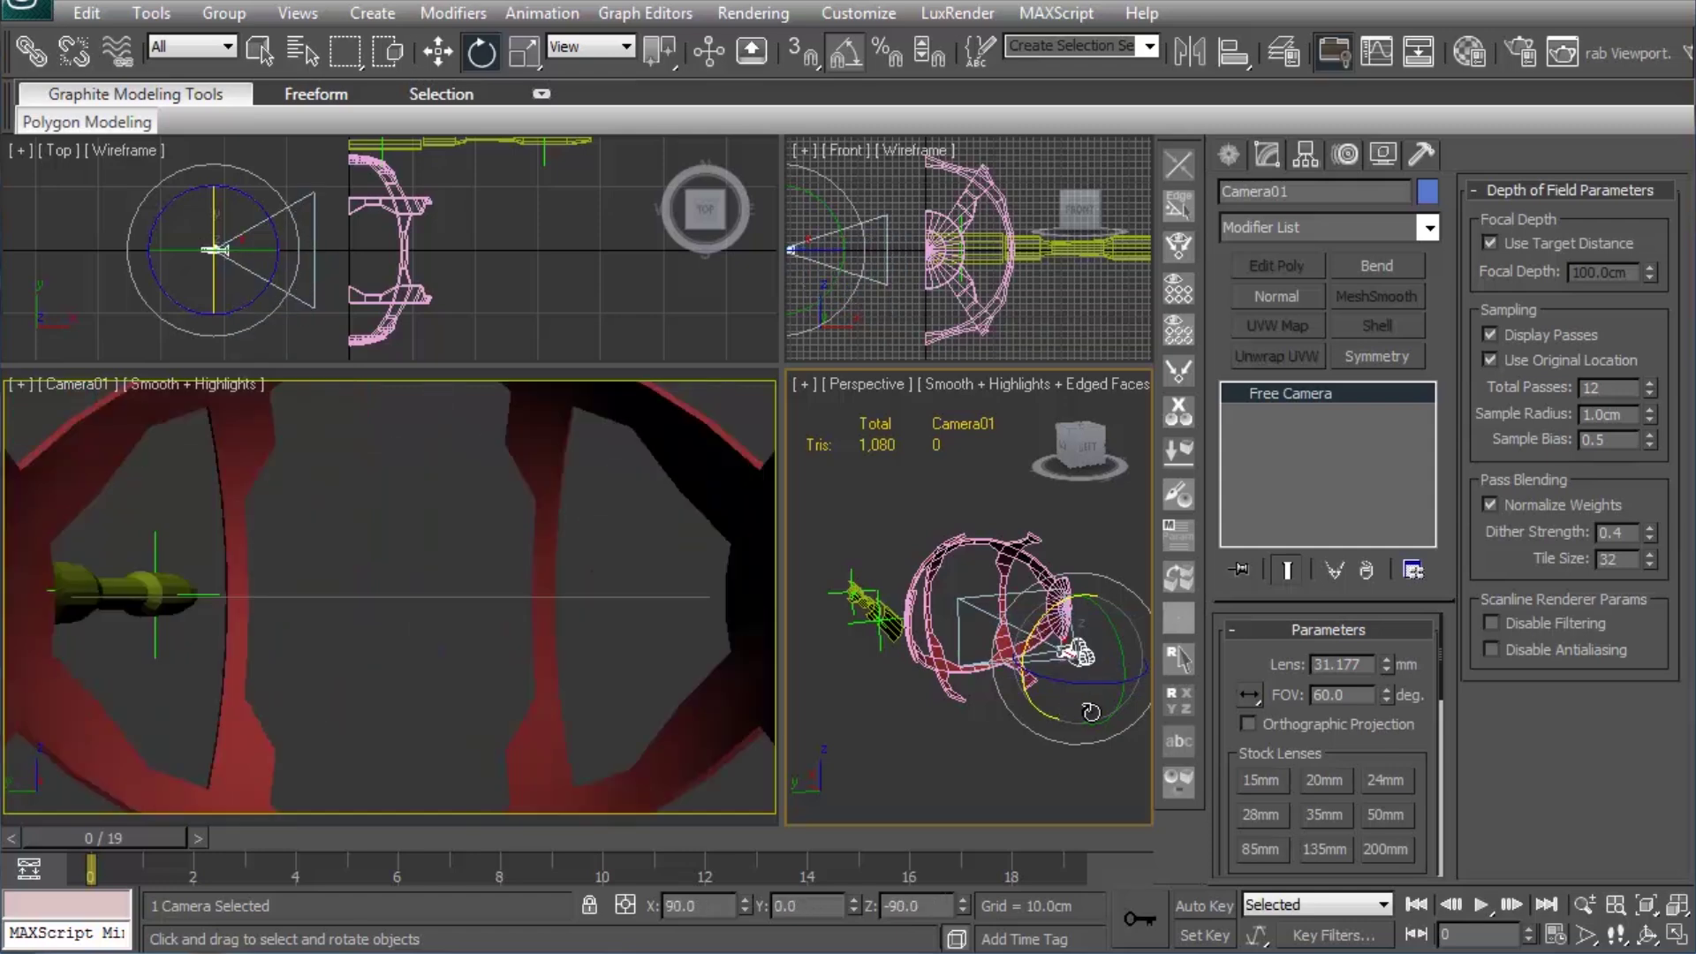
drag(1094, 713, 1085, 703)
right_click(1085, 702)
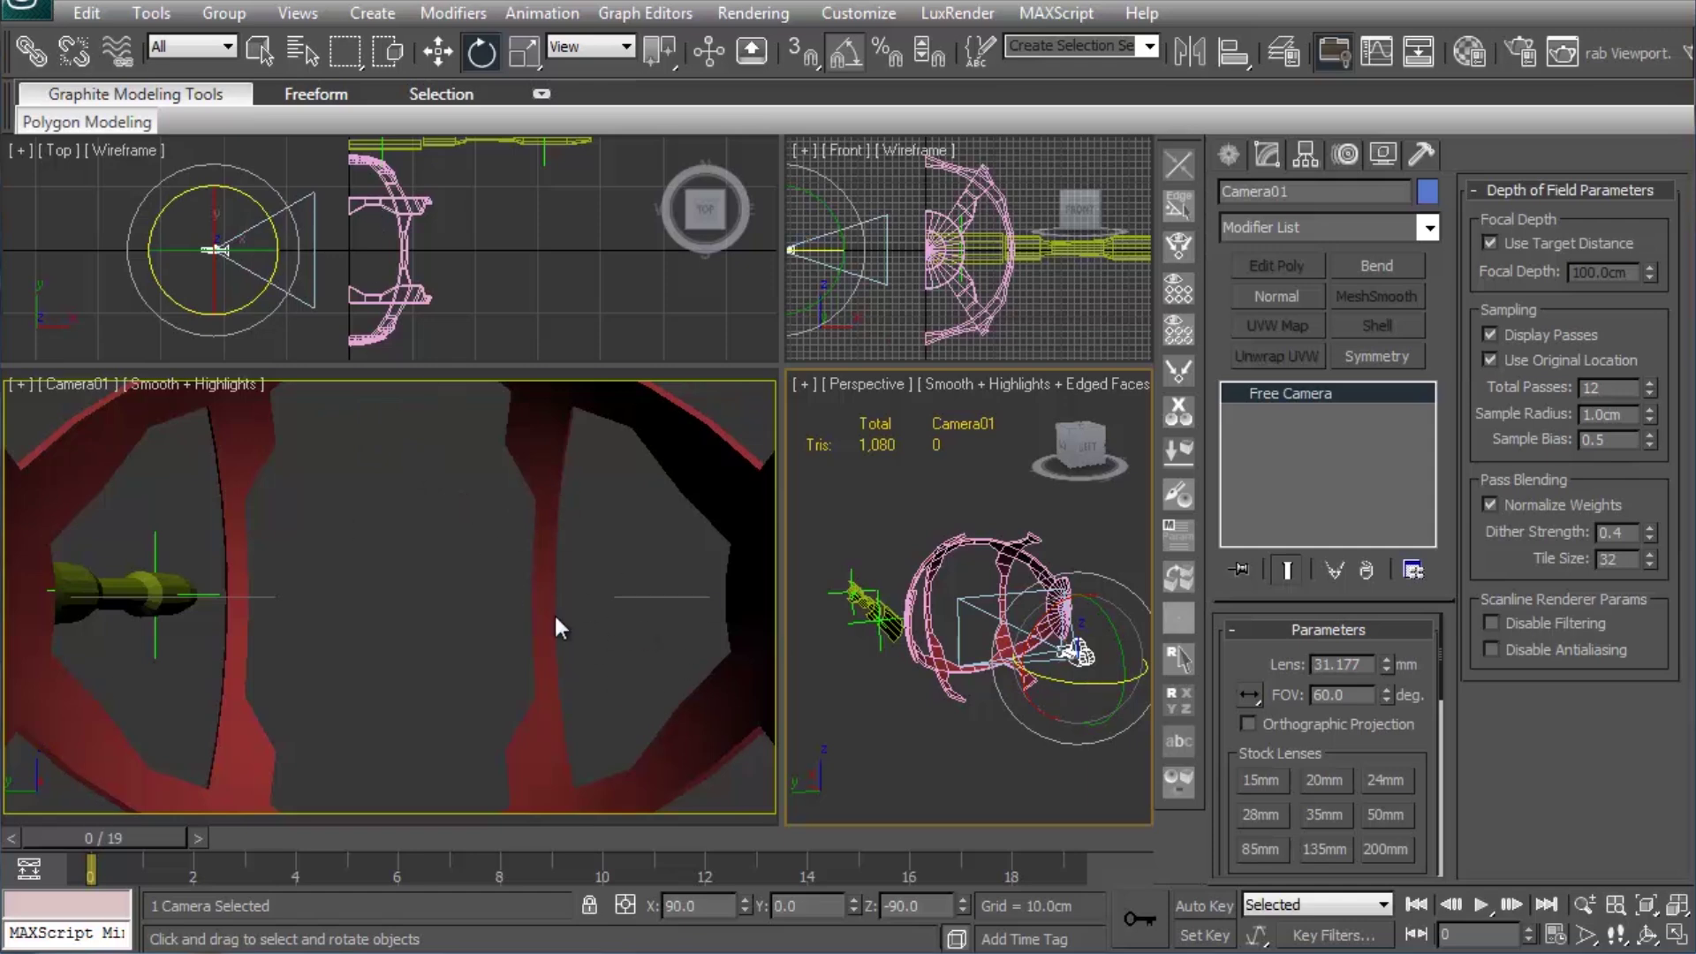
drag(1124, 638, 1118, 645)
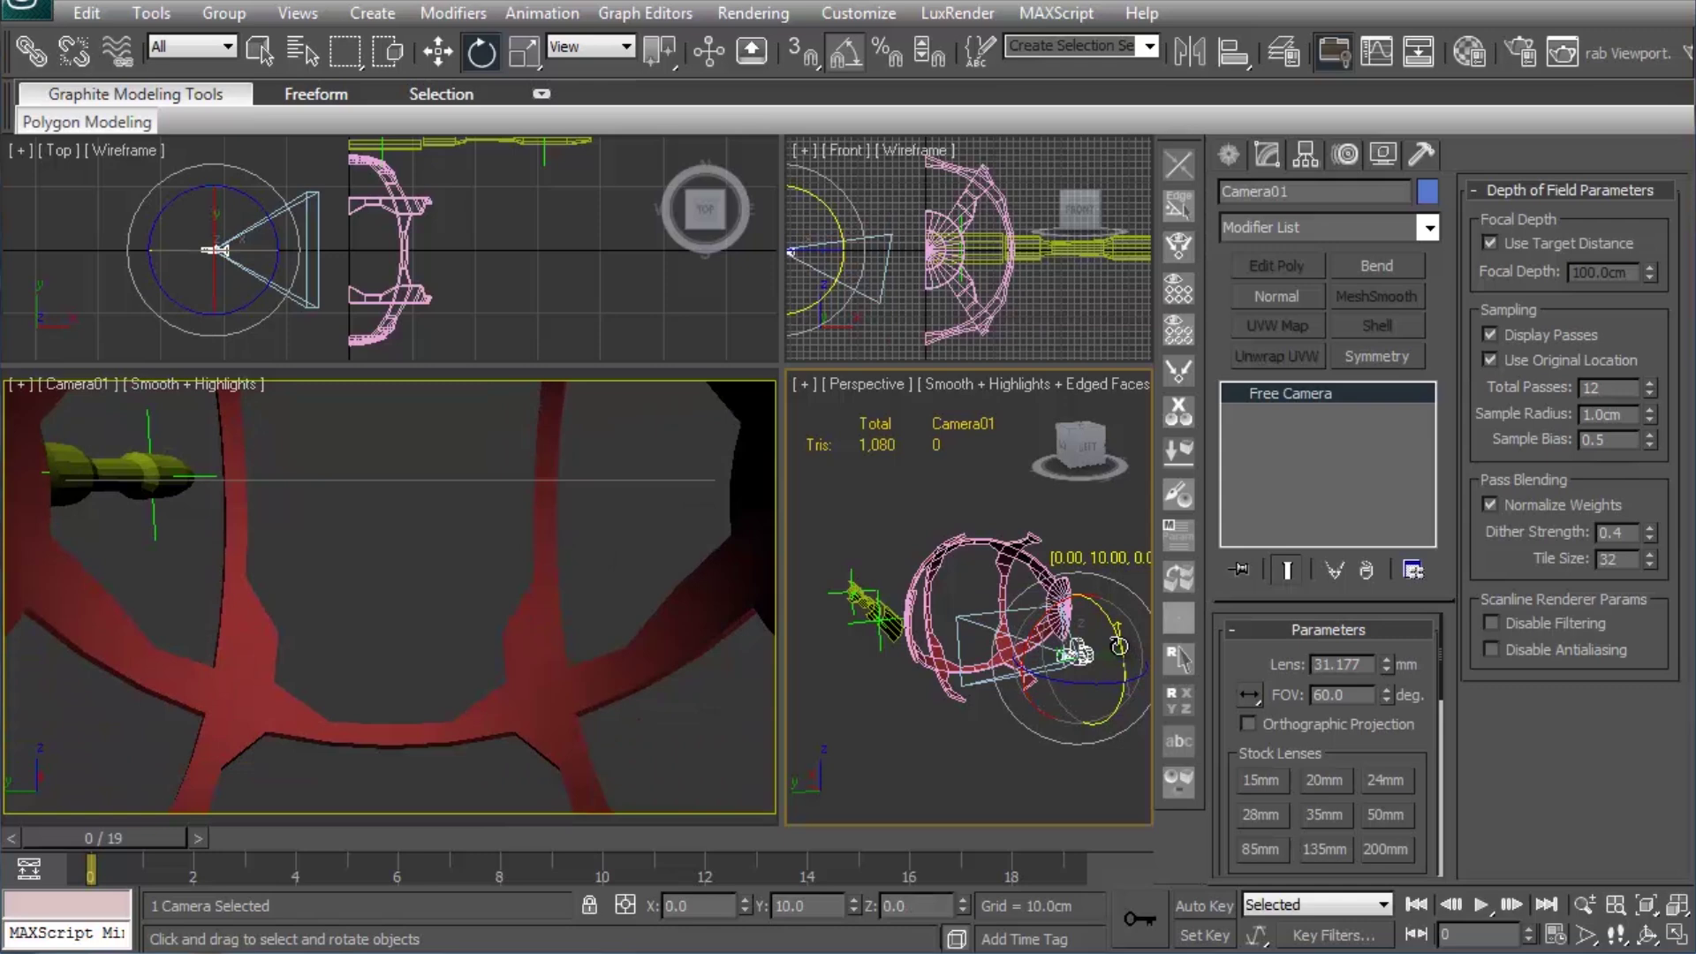
right_click(1118, 646)
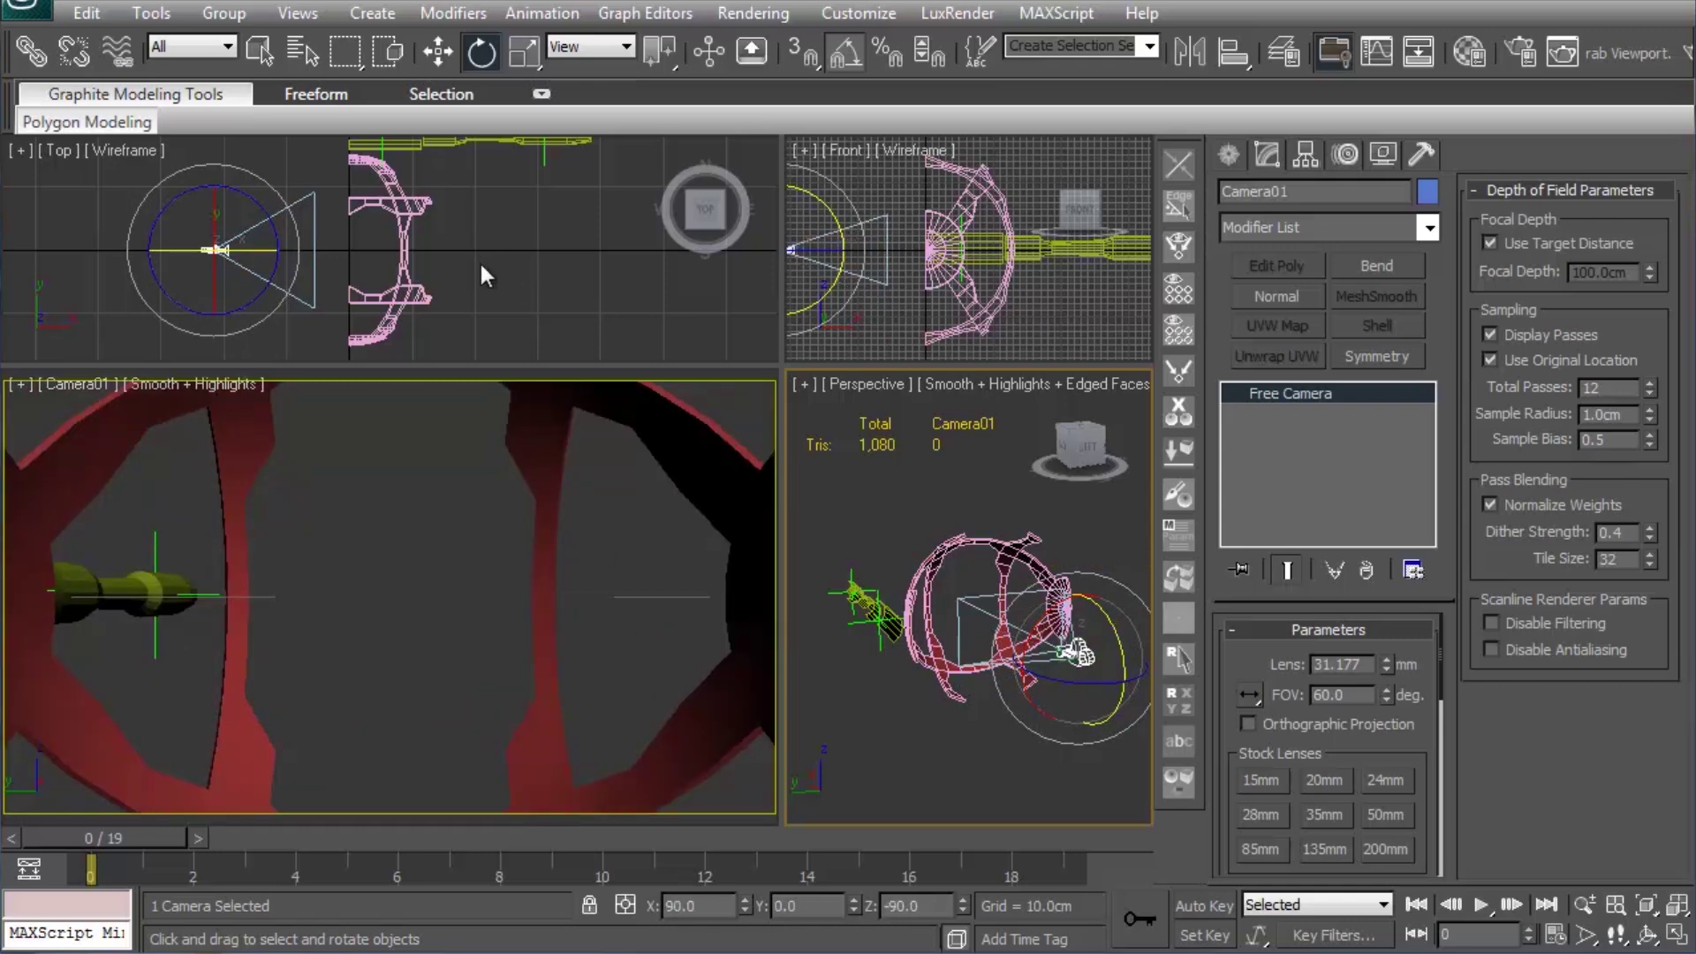
Step: Move Camera01 back along X to -465.564cm so the whole red ring fits its view
key(w)
middle_drag(268, 252, 336, 274)
drag(337, 274, 167, 347)
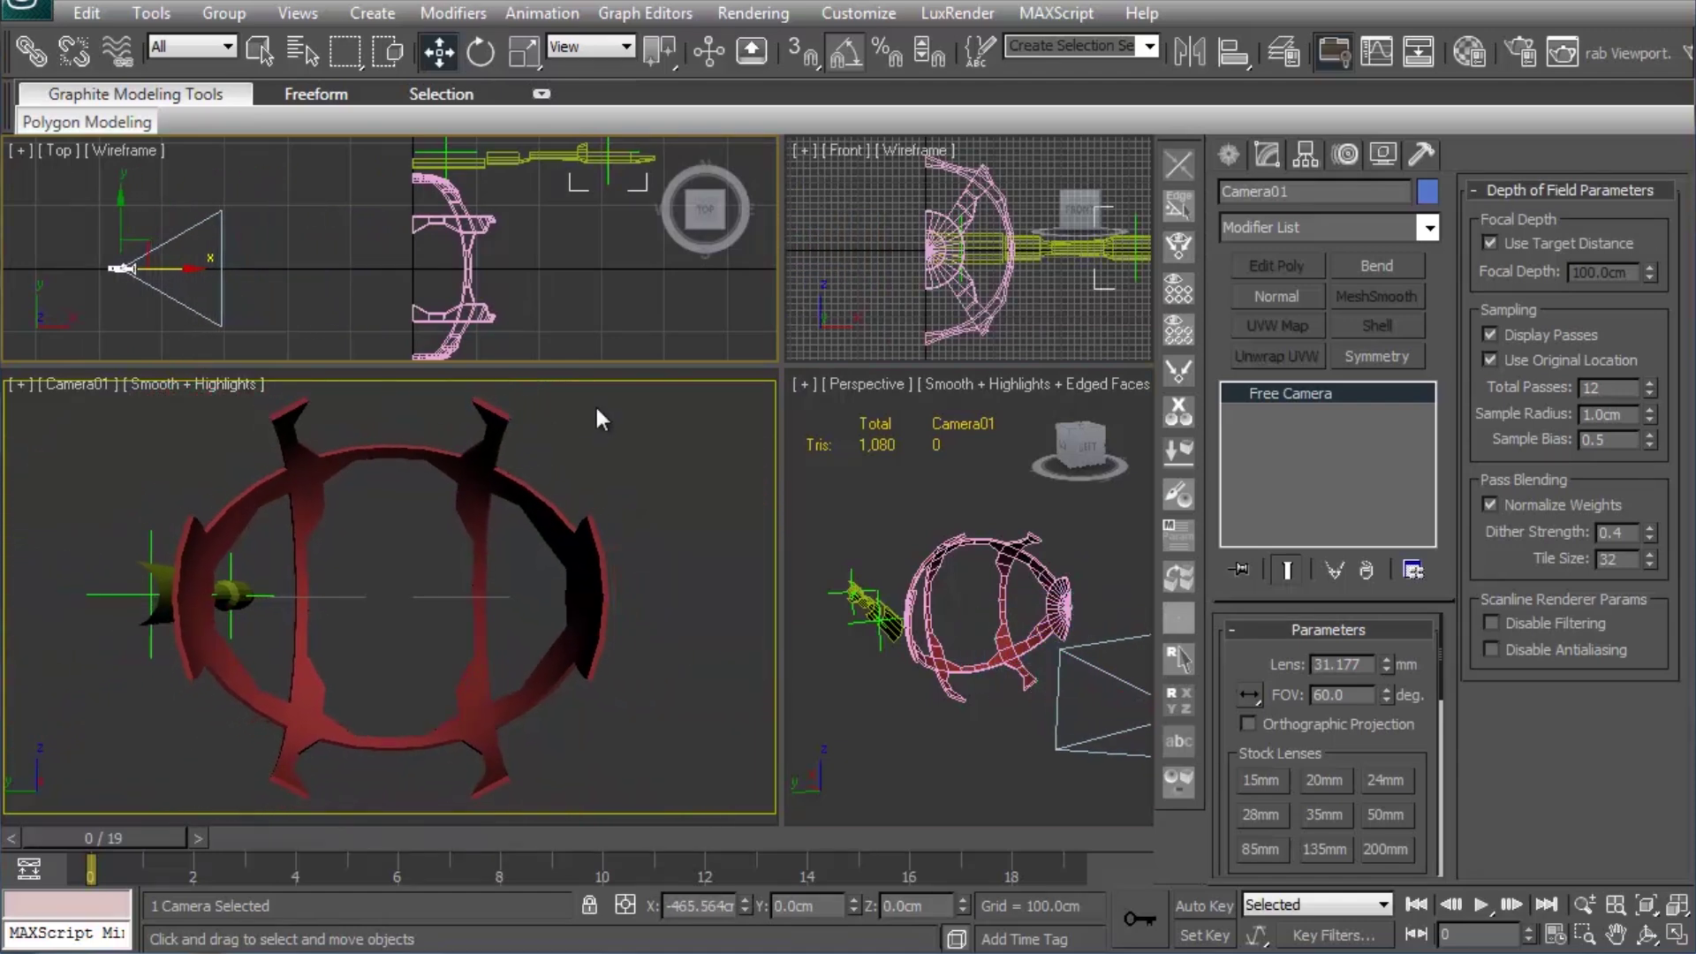
Step: Add an Edit Poly above Shell on Sphere01 at Polygon level with Ignore Backfacing on
click(576, 540)
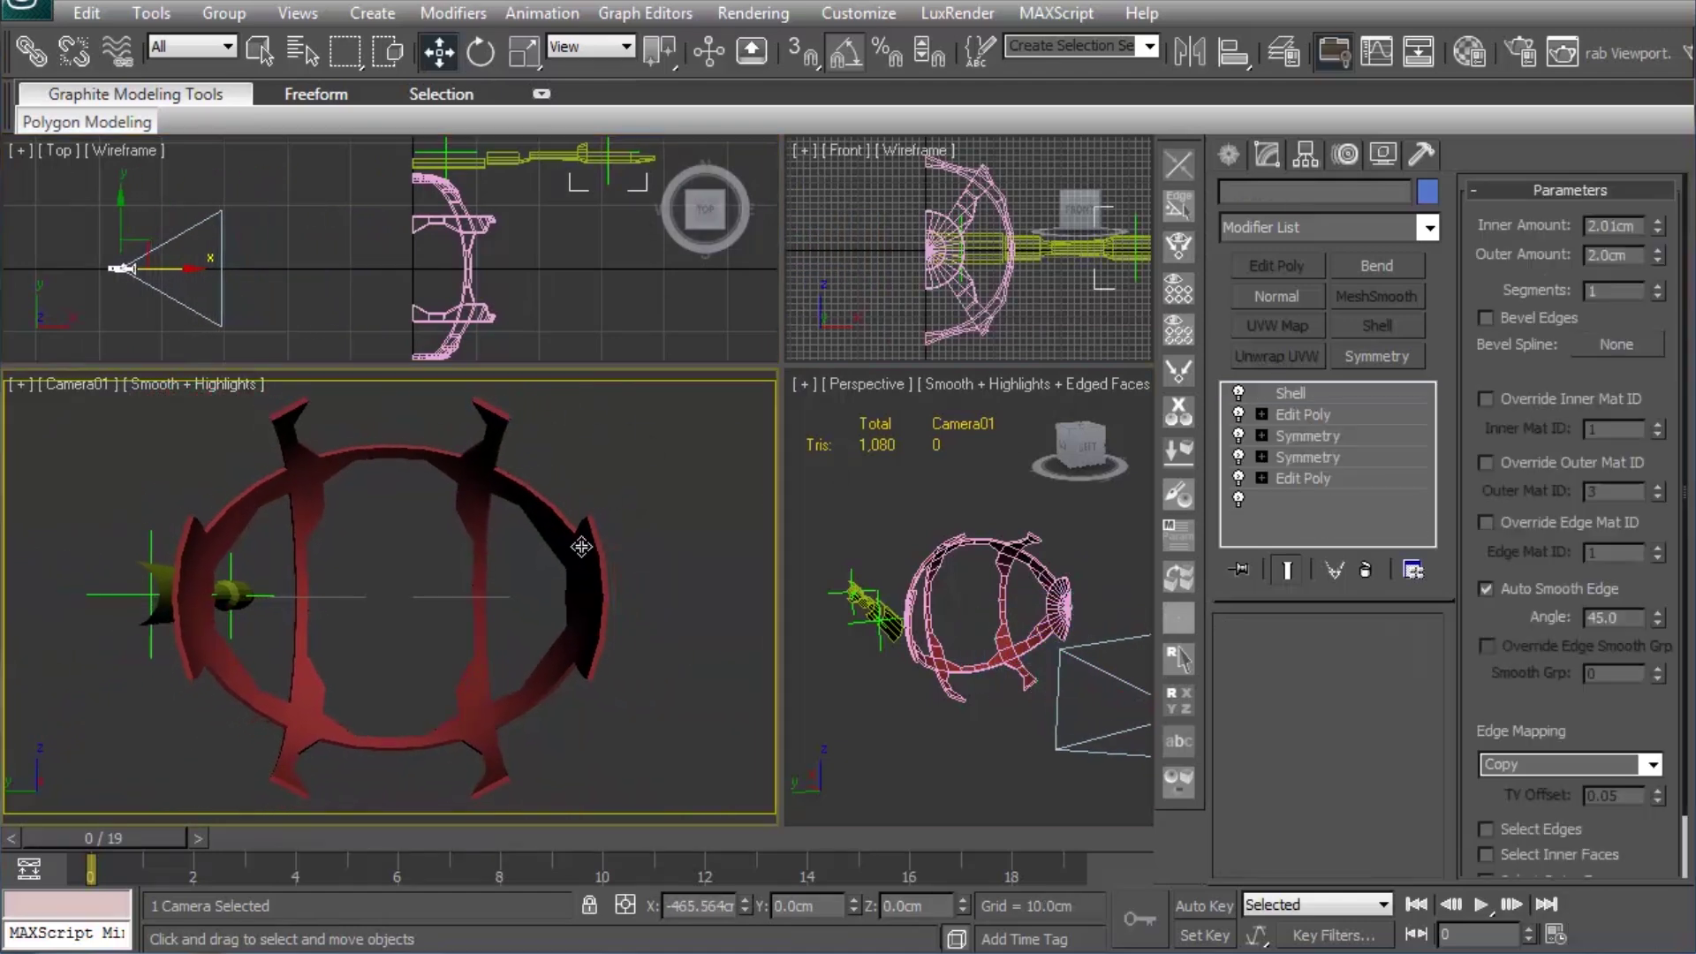
click(1280, 264)
key(4)
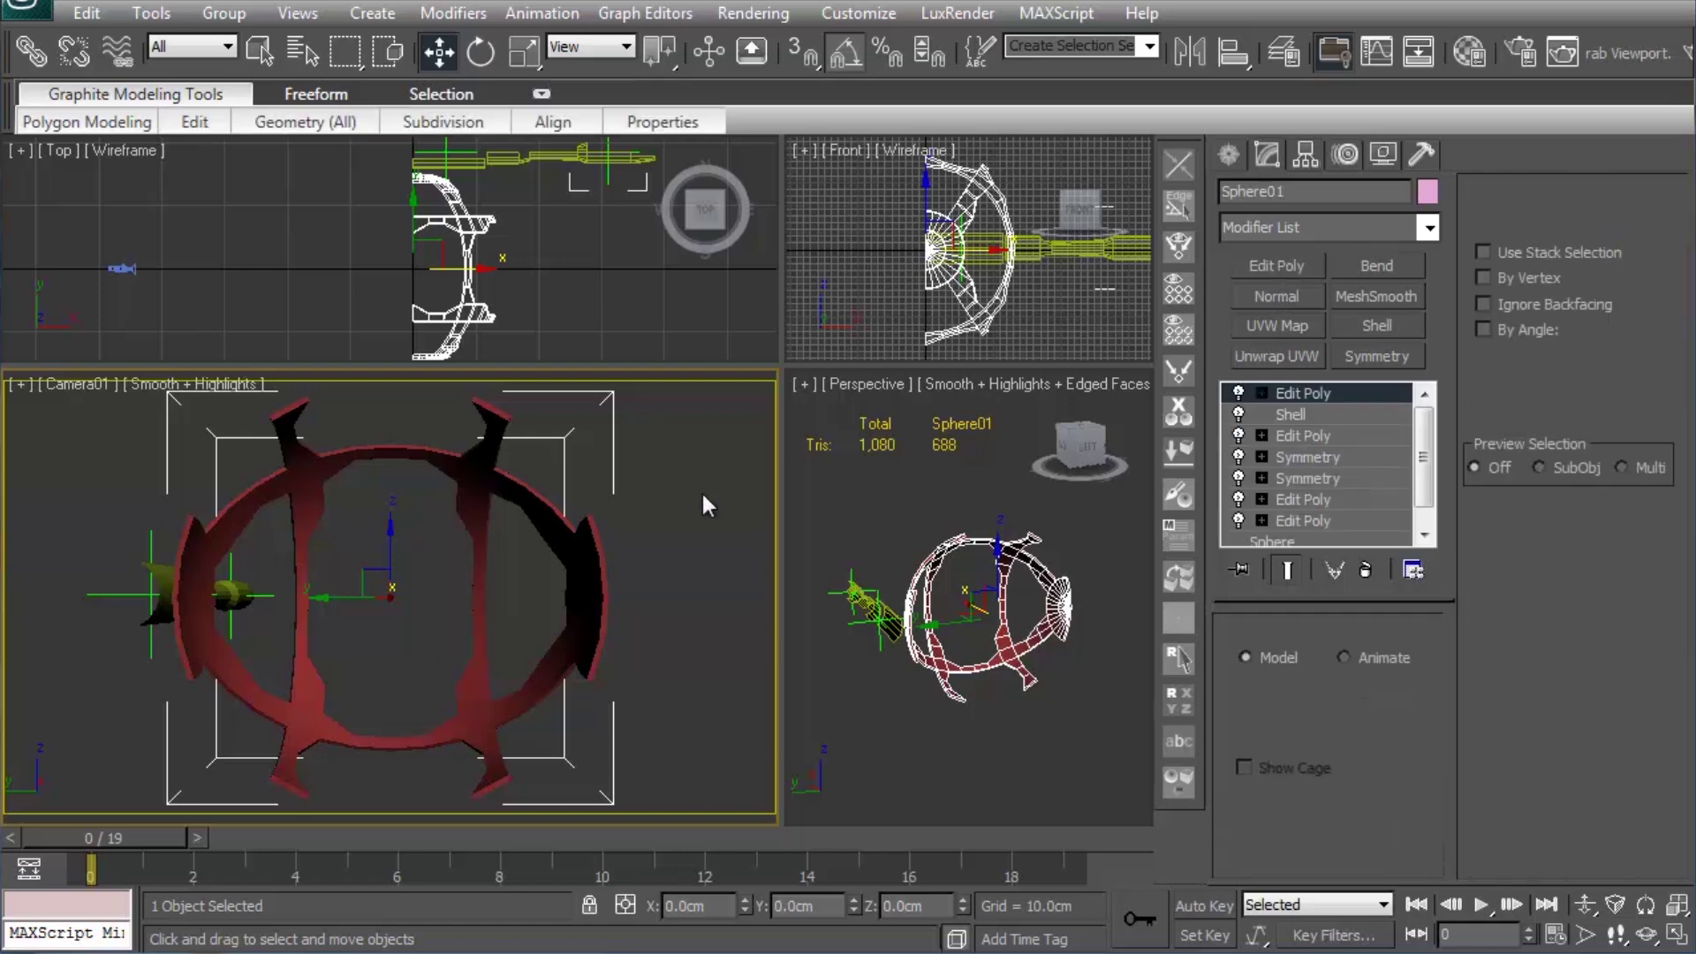
click(1522, 305)
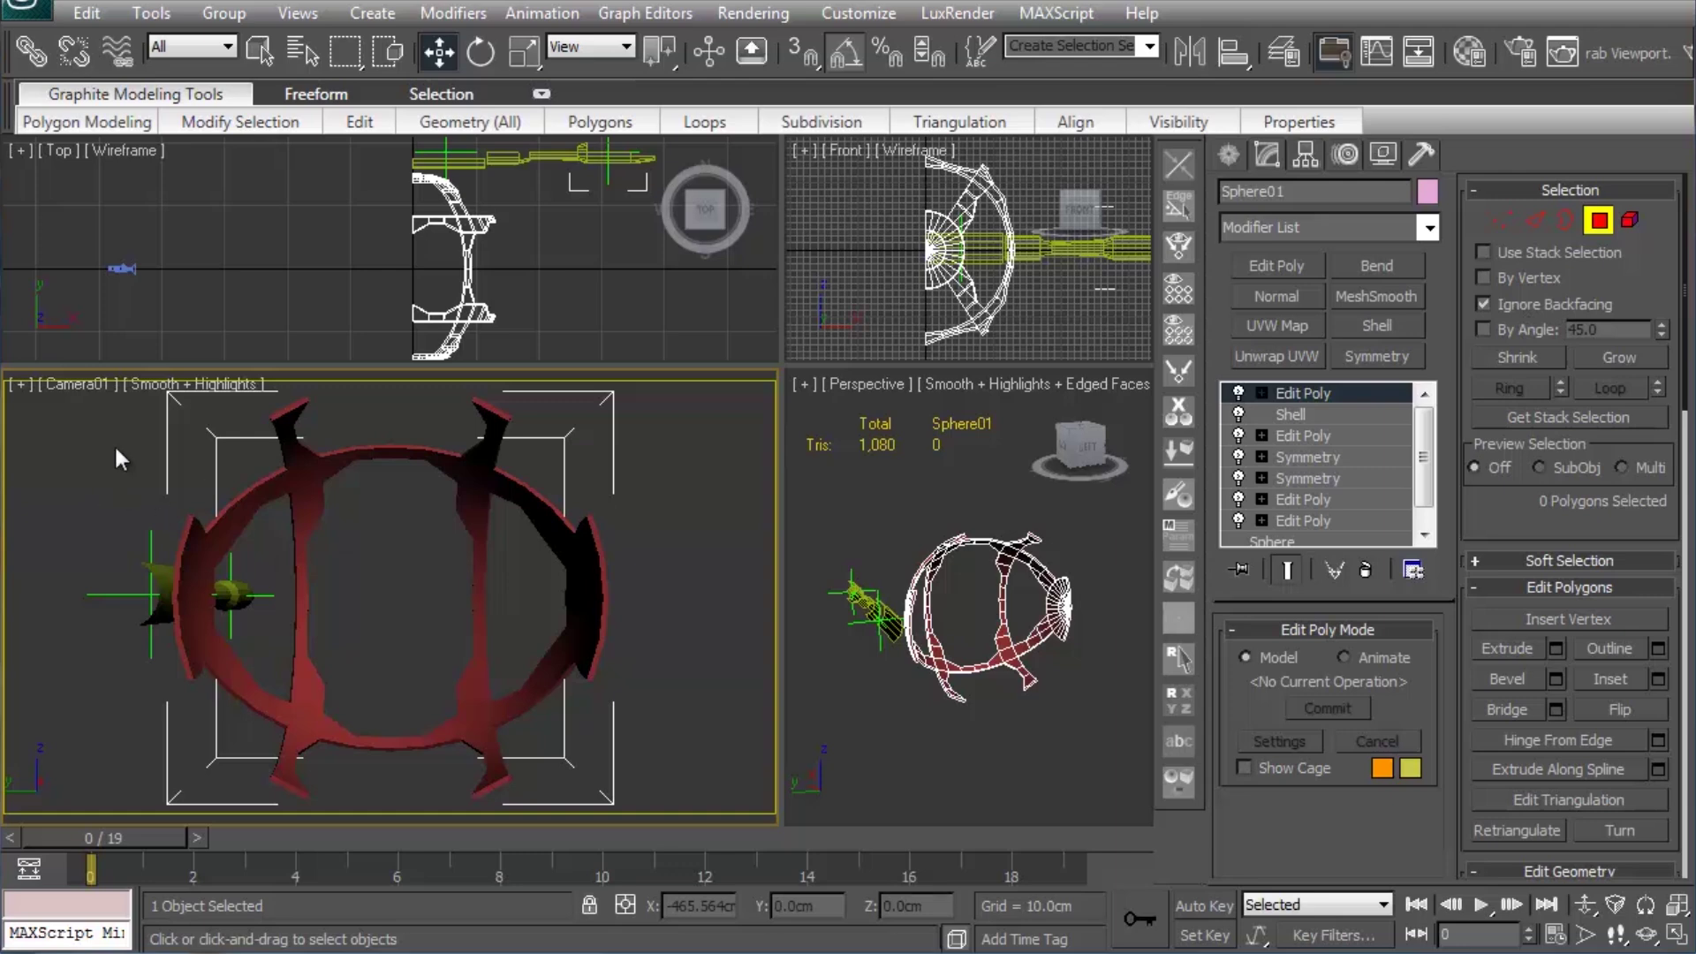
Step: Toggle the Shell effect off and on to check it, then return to Polygon level
click(73, 384)
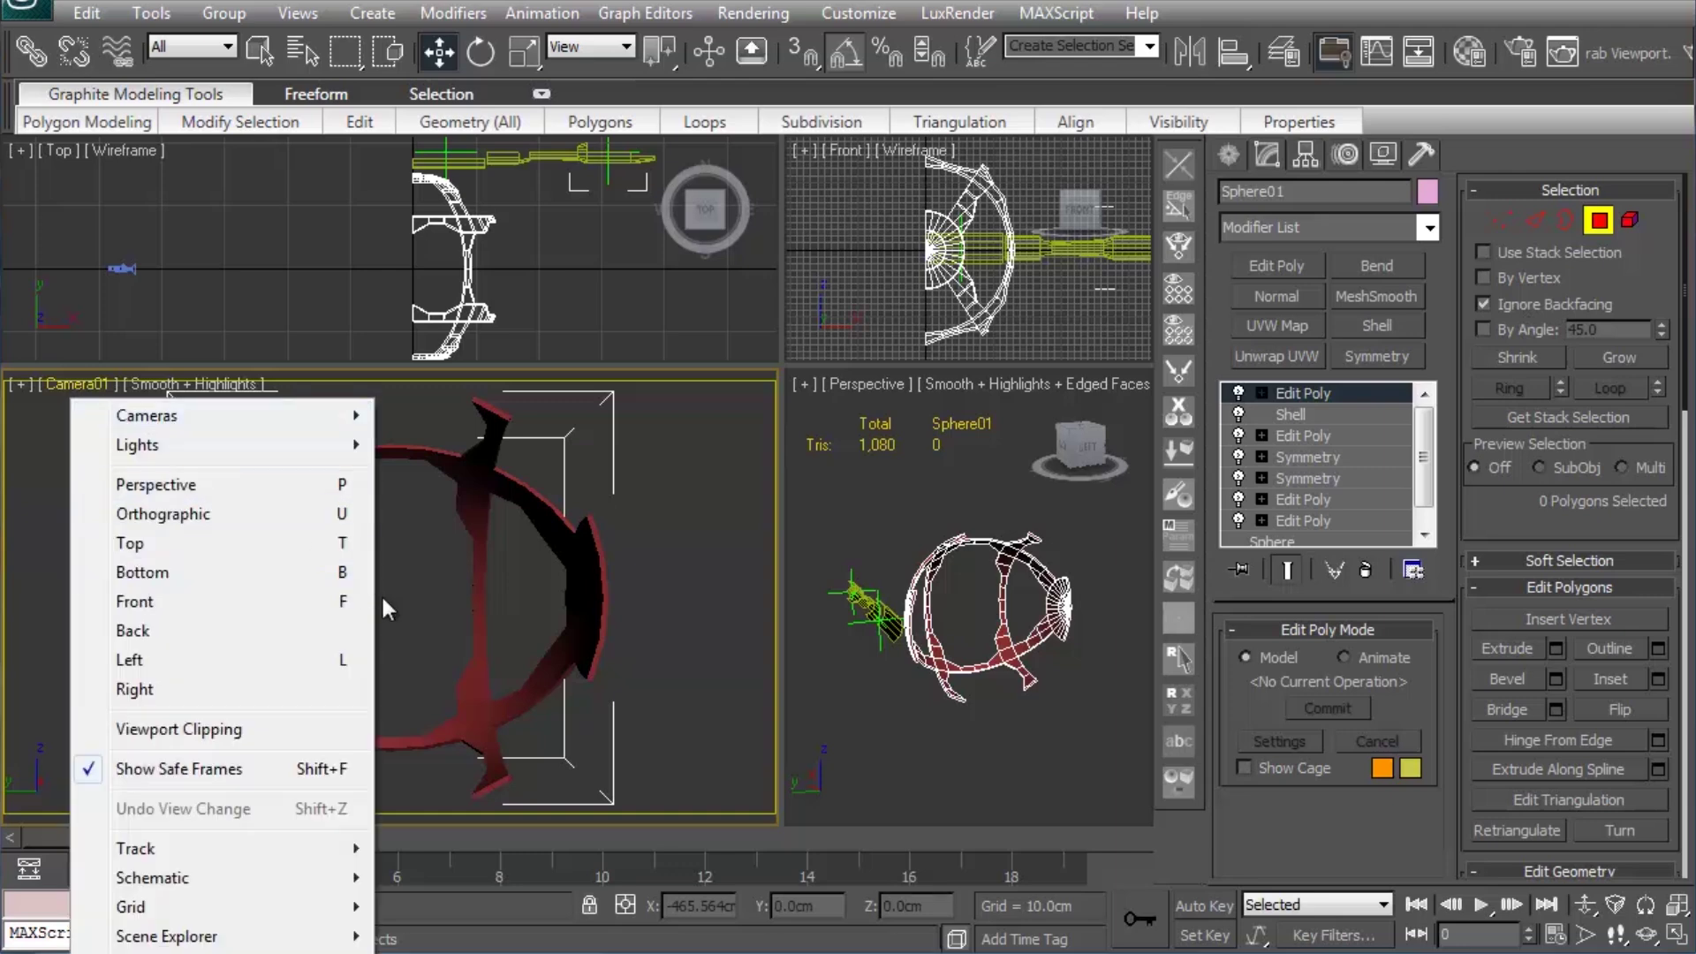
click(725, 730)
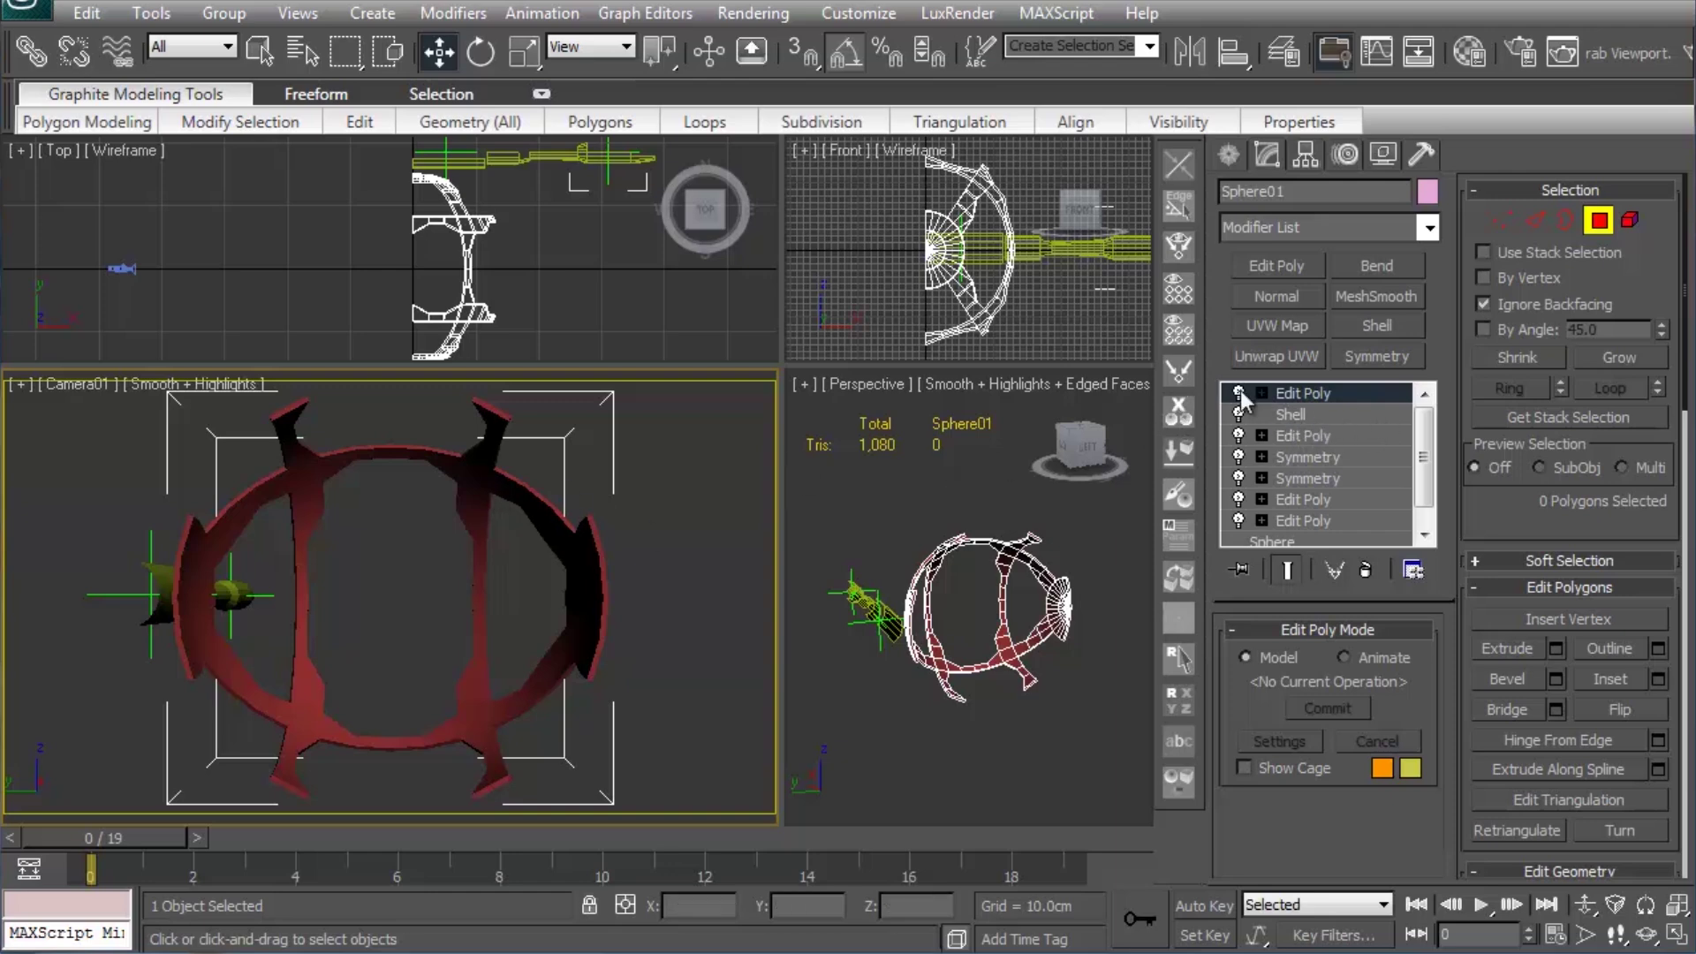
click(1616, 223)
click(1237, 415)
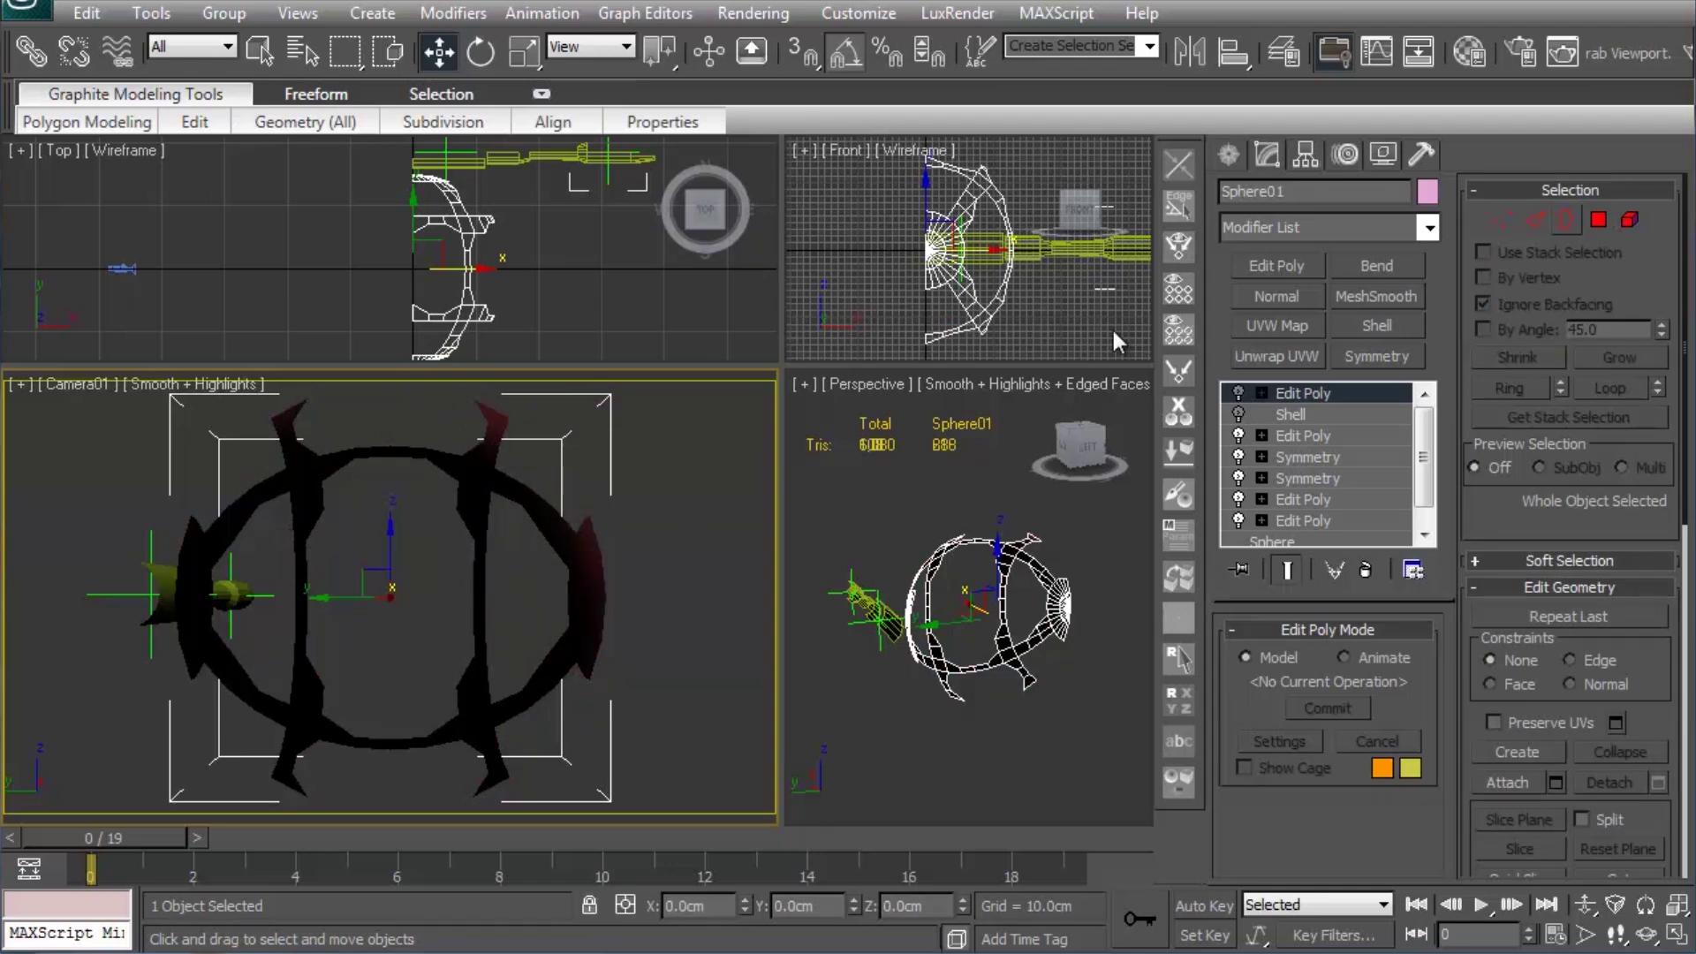
click(1238, 414)
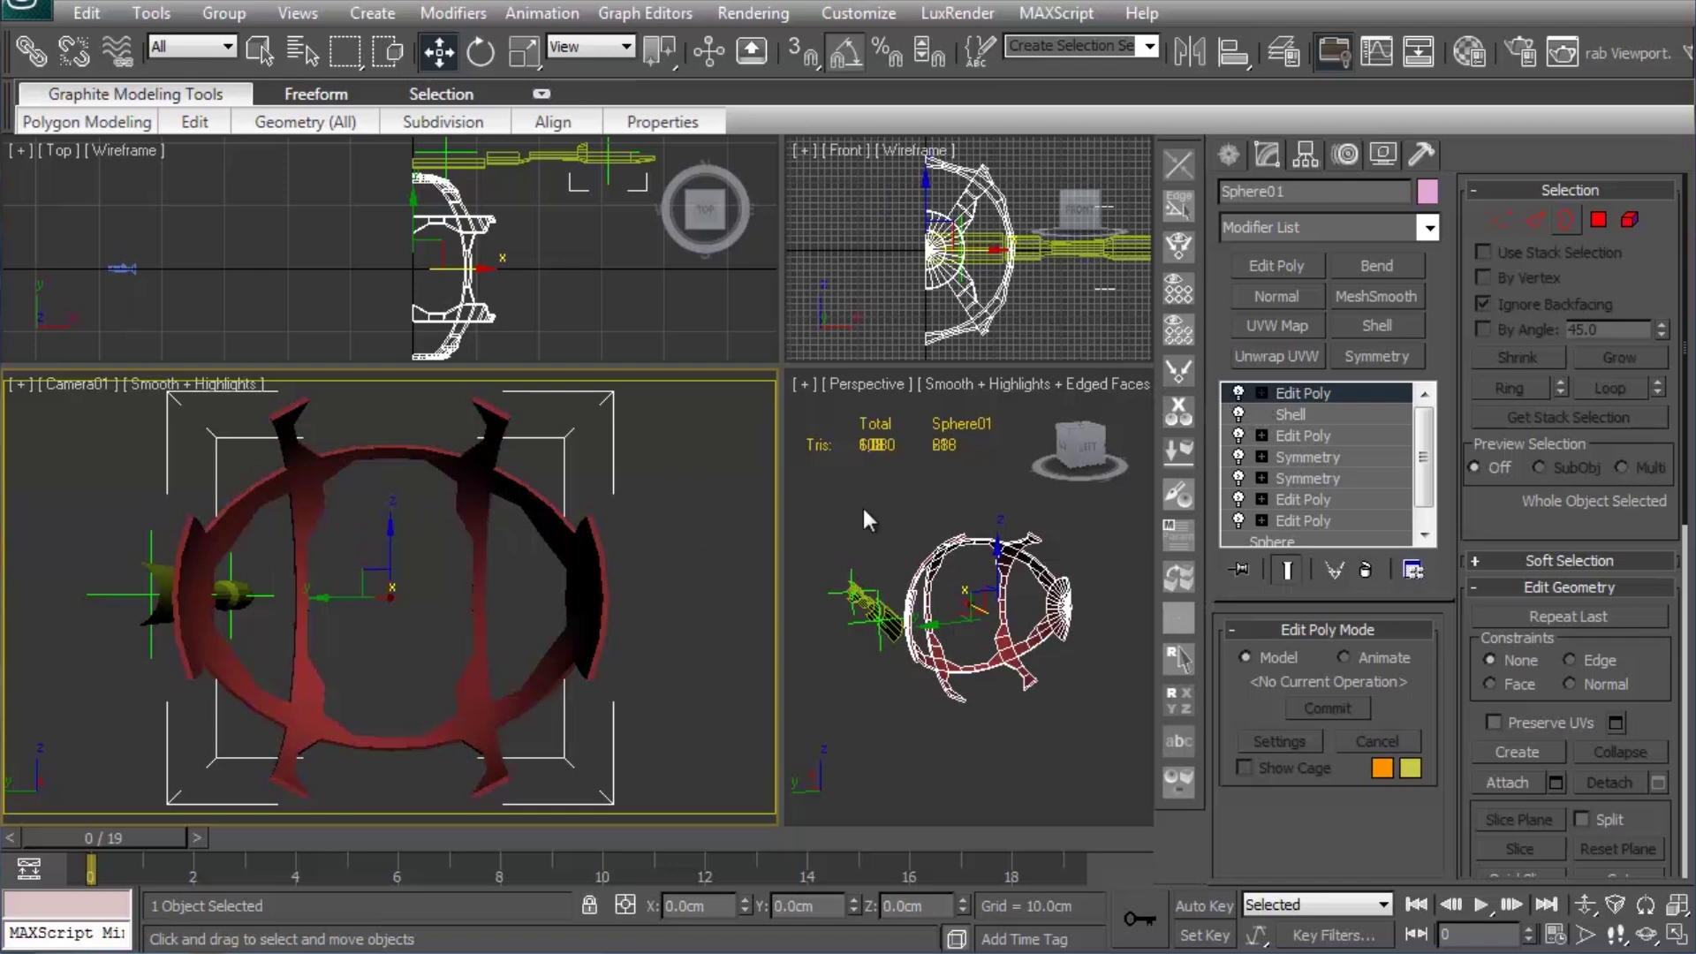
click(1597, 219)
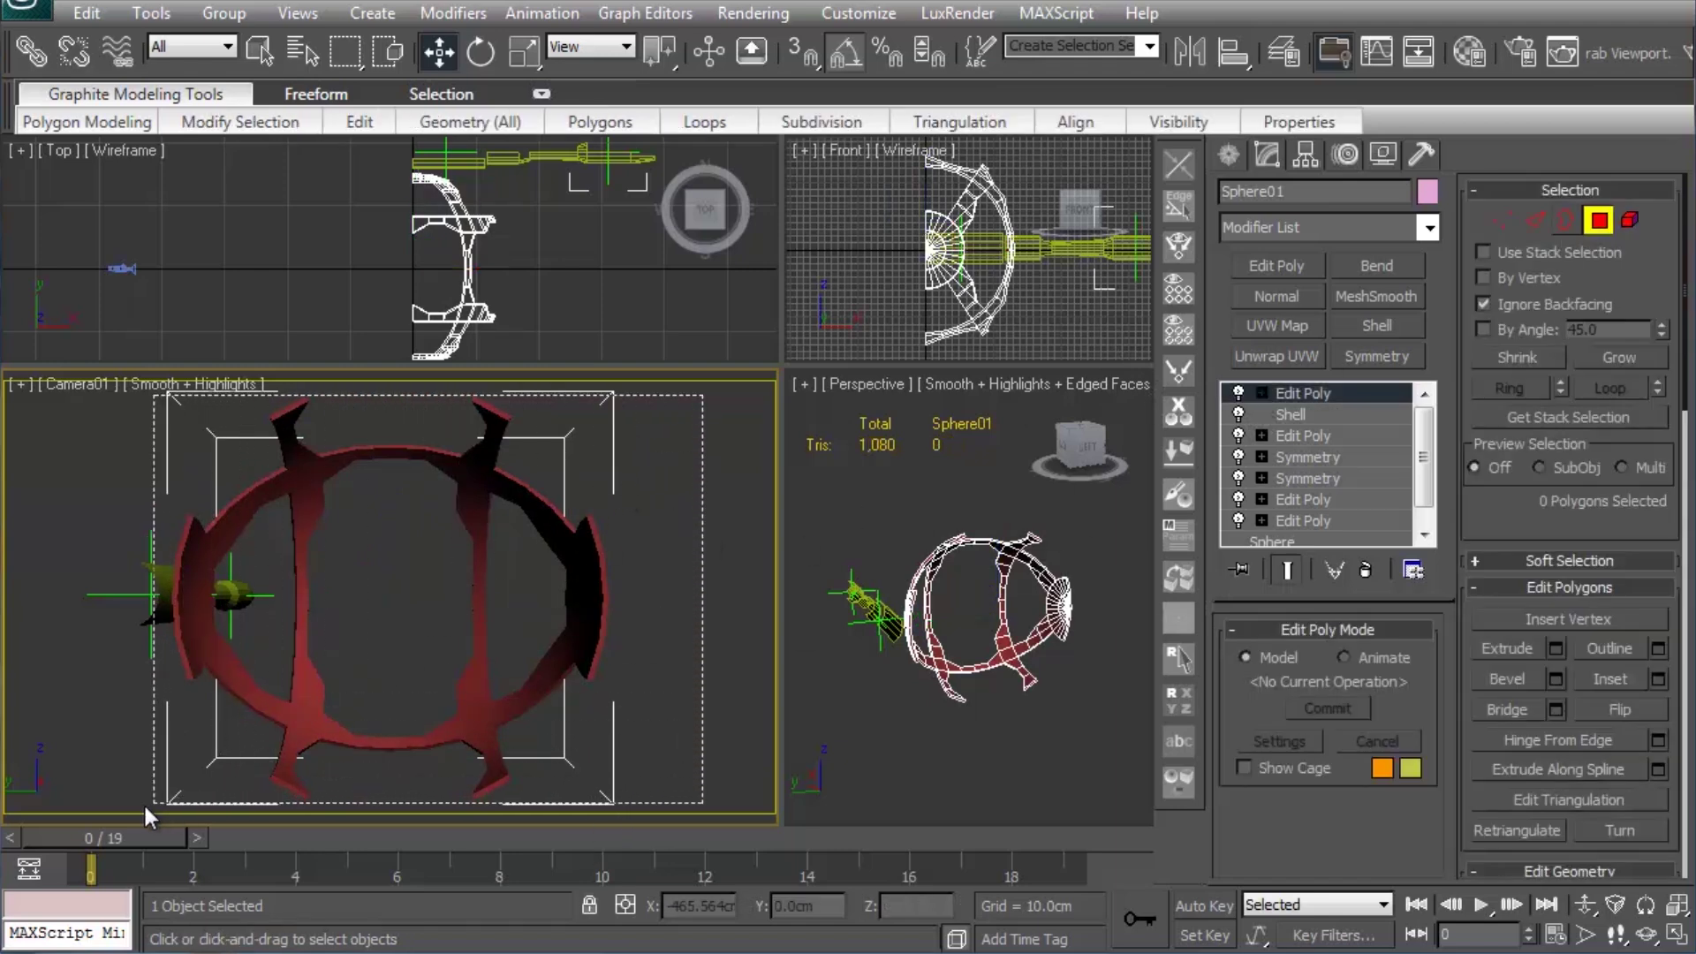
Step: Select the facing frame polygons in a maximized Perspective view, deselecting the left and right flank strips
drag(665, 432, 118, 802)
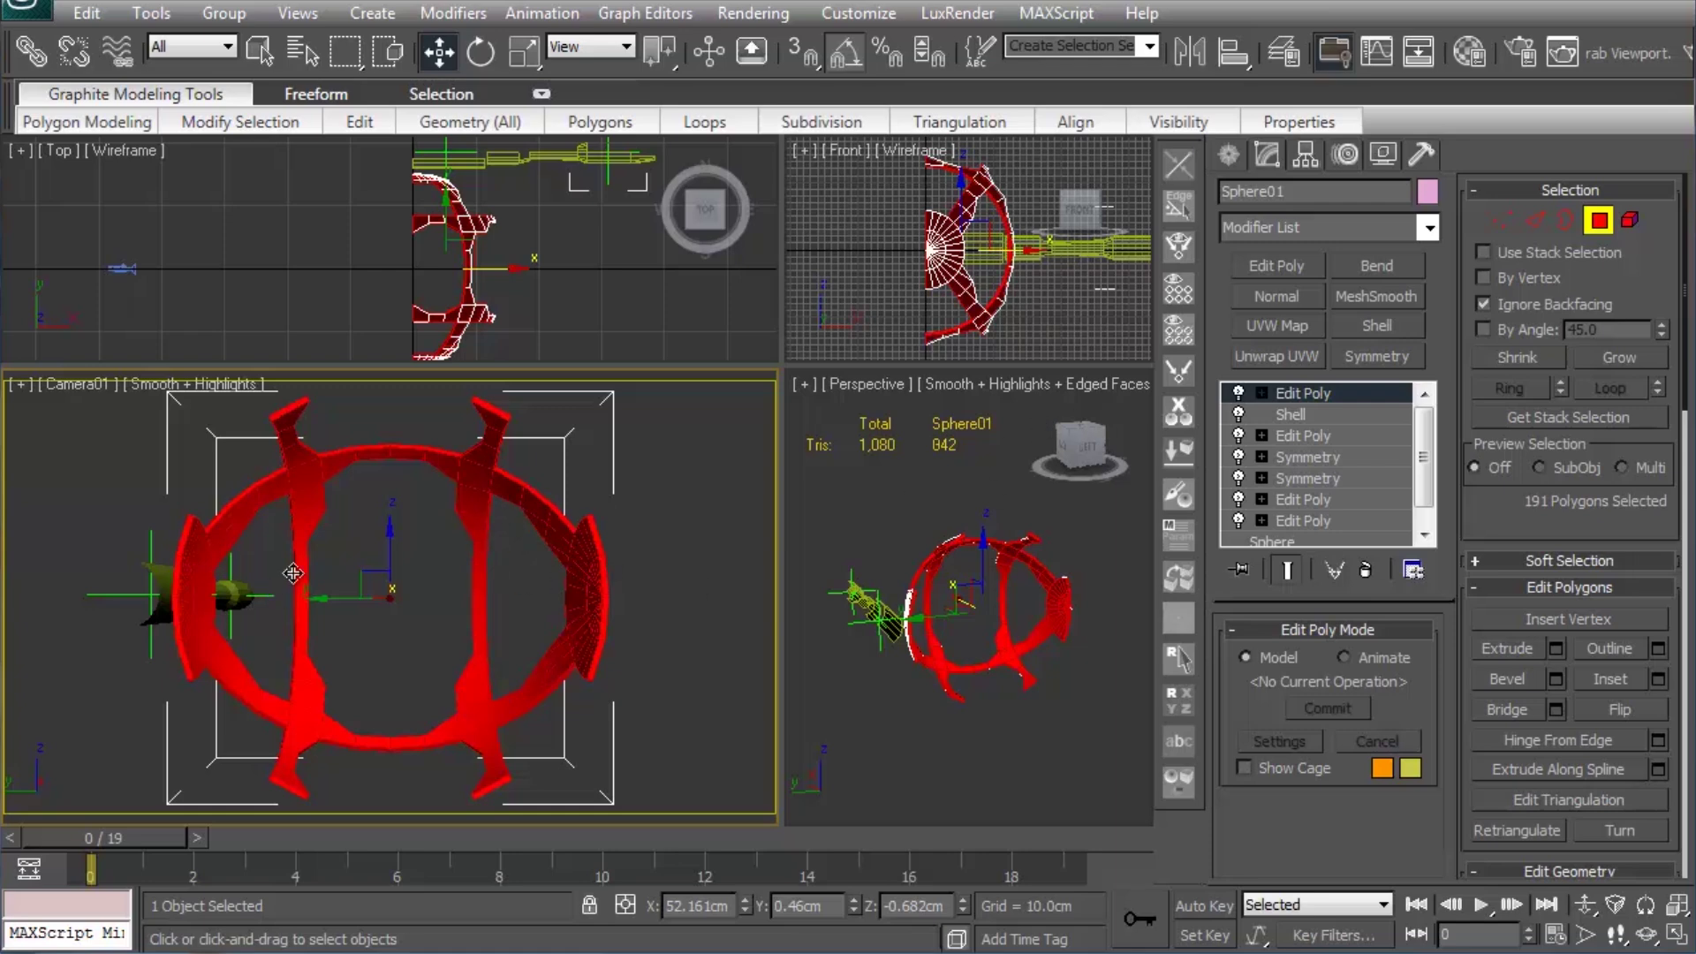
mouse_move(1033, 694)
alt+middle_down()
mouse_move(834, 704)
mouse_move(993, 657)
mouse_move(644, 613)
mouse_move(591, 513)
mouse_move(400, 528)
mouse_move(627, 555)
mouse_move(857, 544)
mouse_move(651, 333)
mouse_move(668, 286)
alt+middle_up()
key(alt+w)
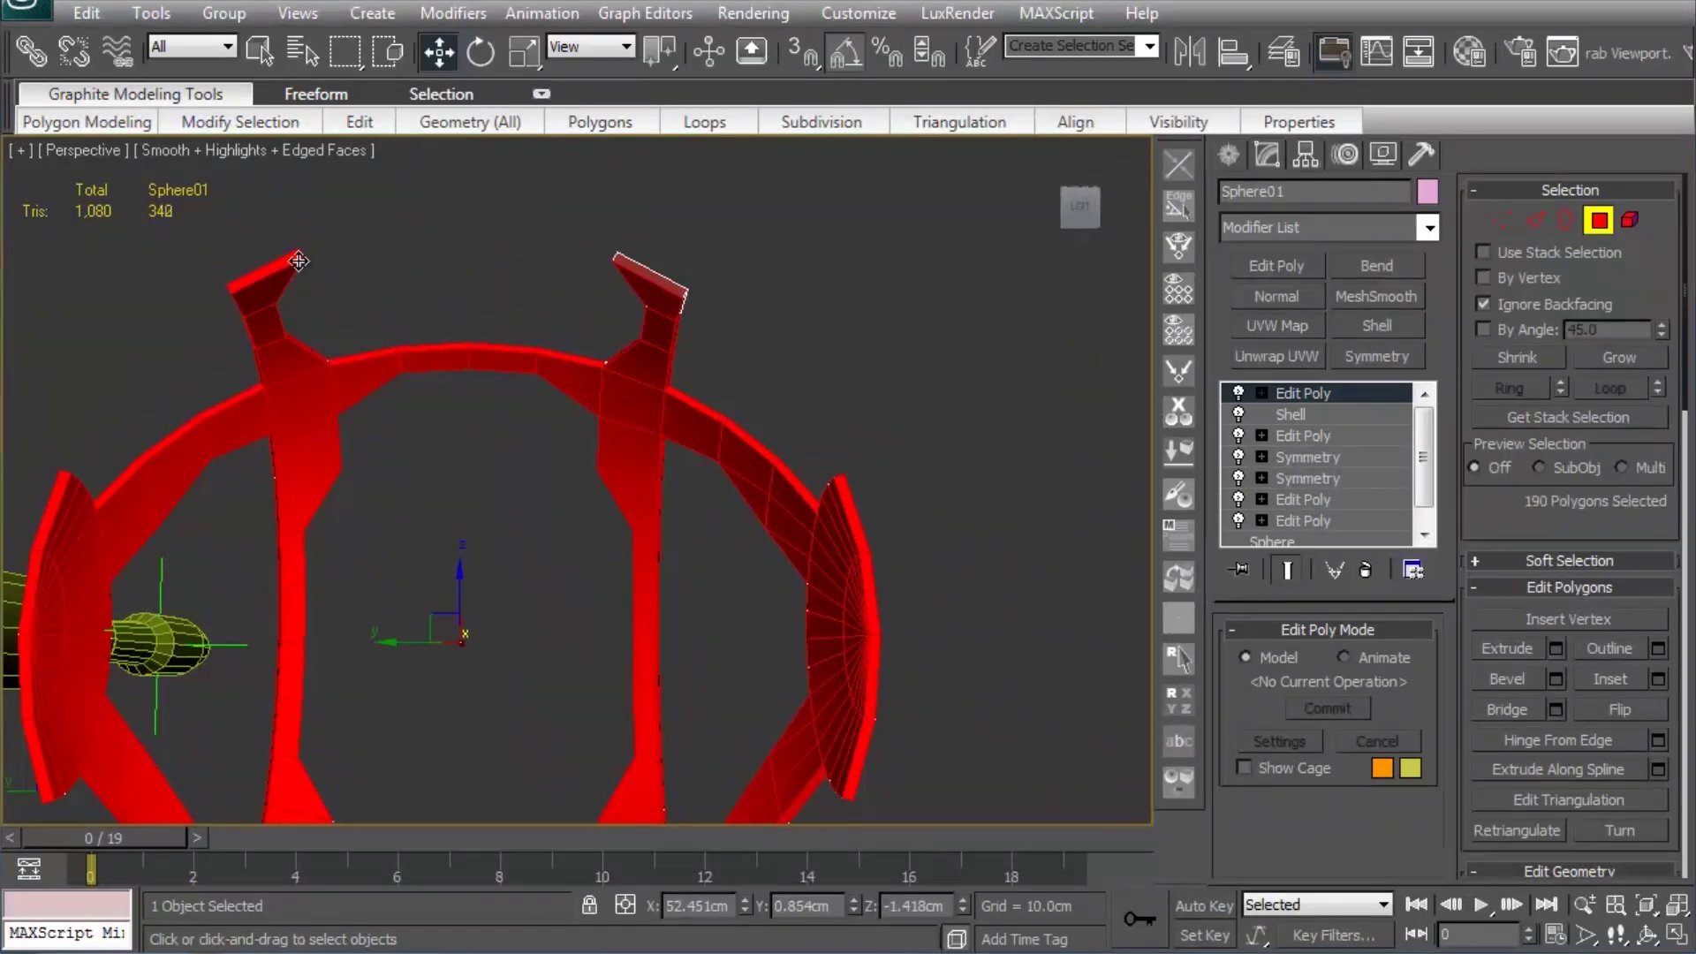
mouse_move(269, 265)
middle_down()
mouse_move(449, 474)
mouse_move(508, 452)
middle_up()
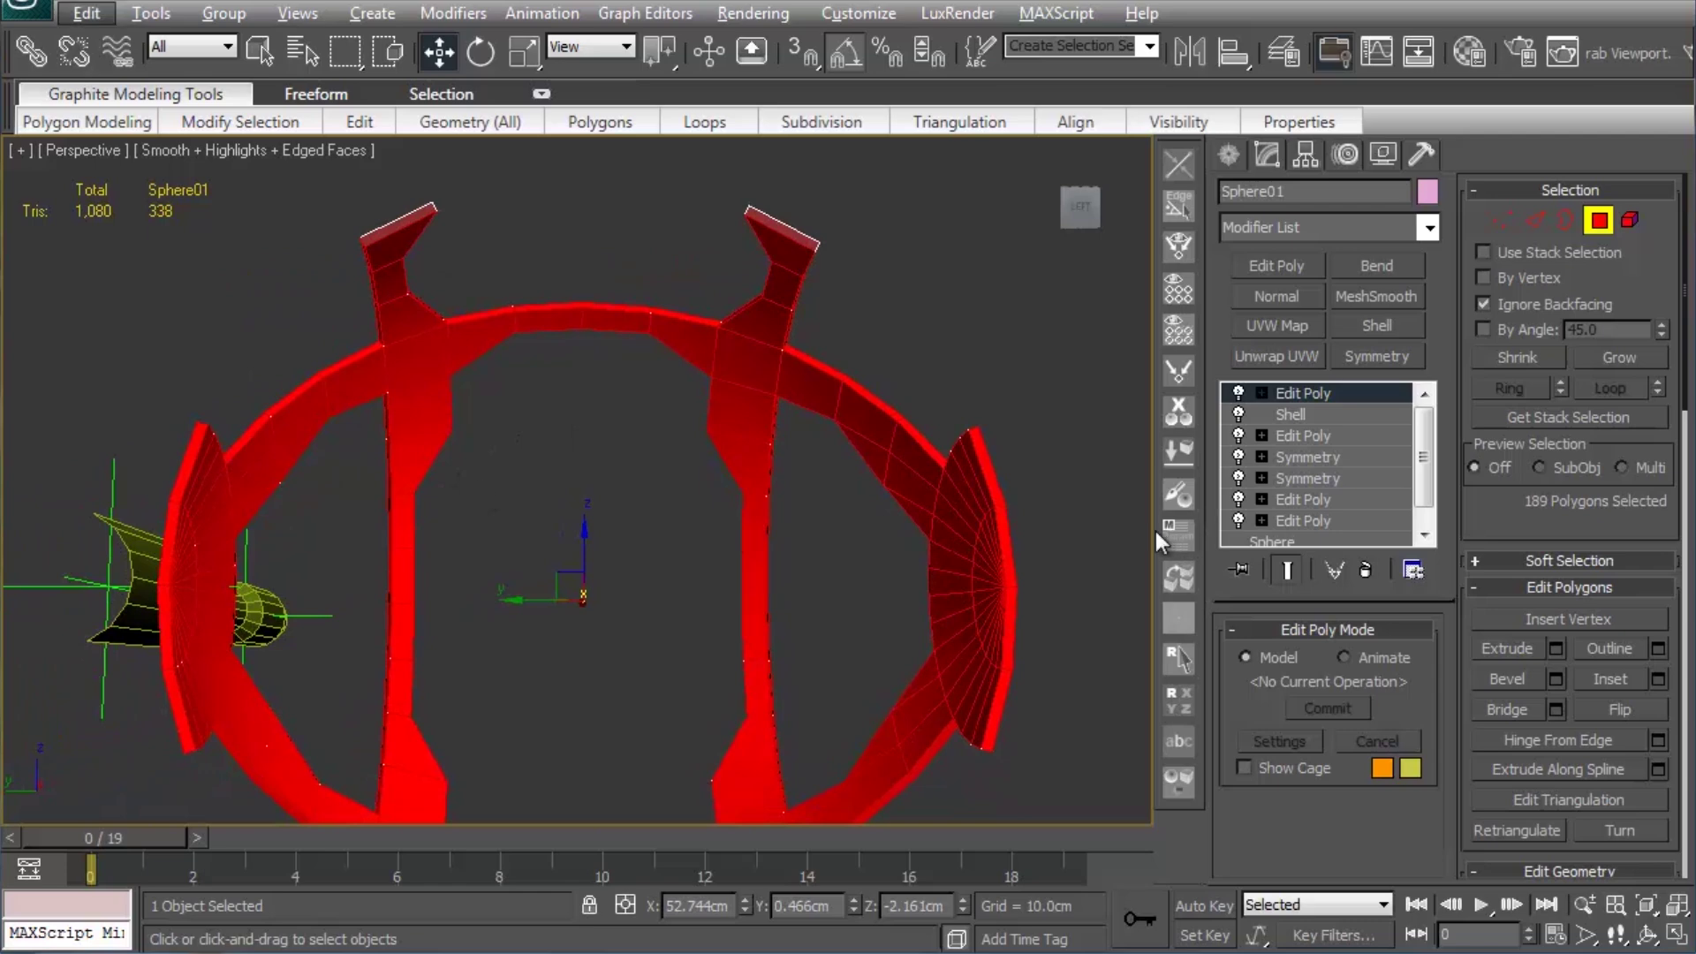
alt+click(982, 461)
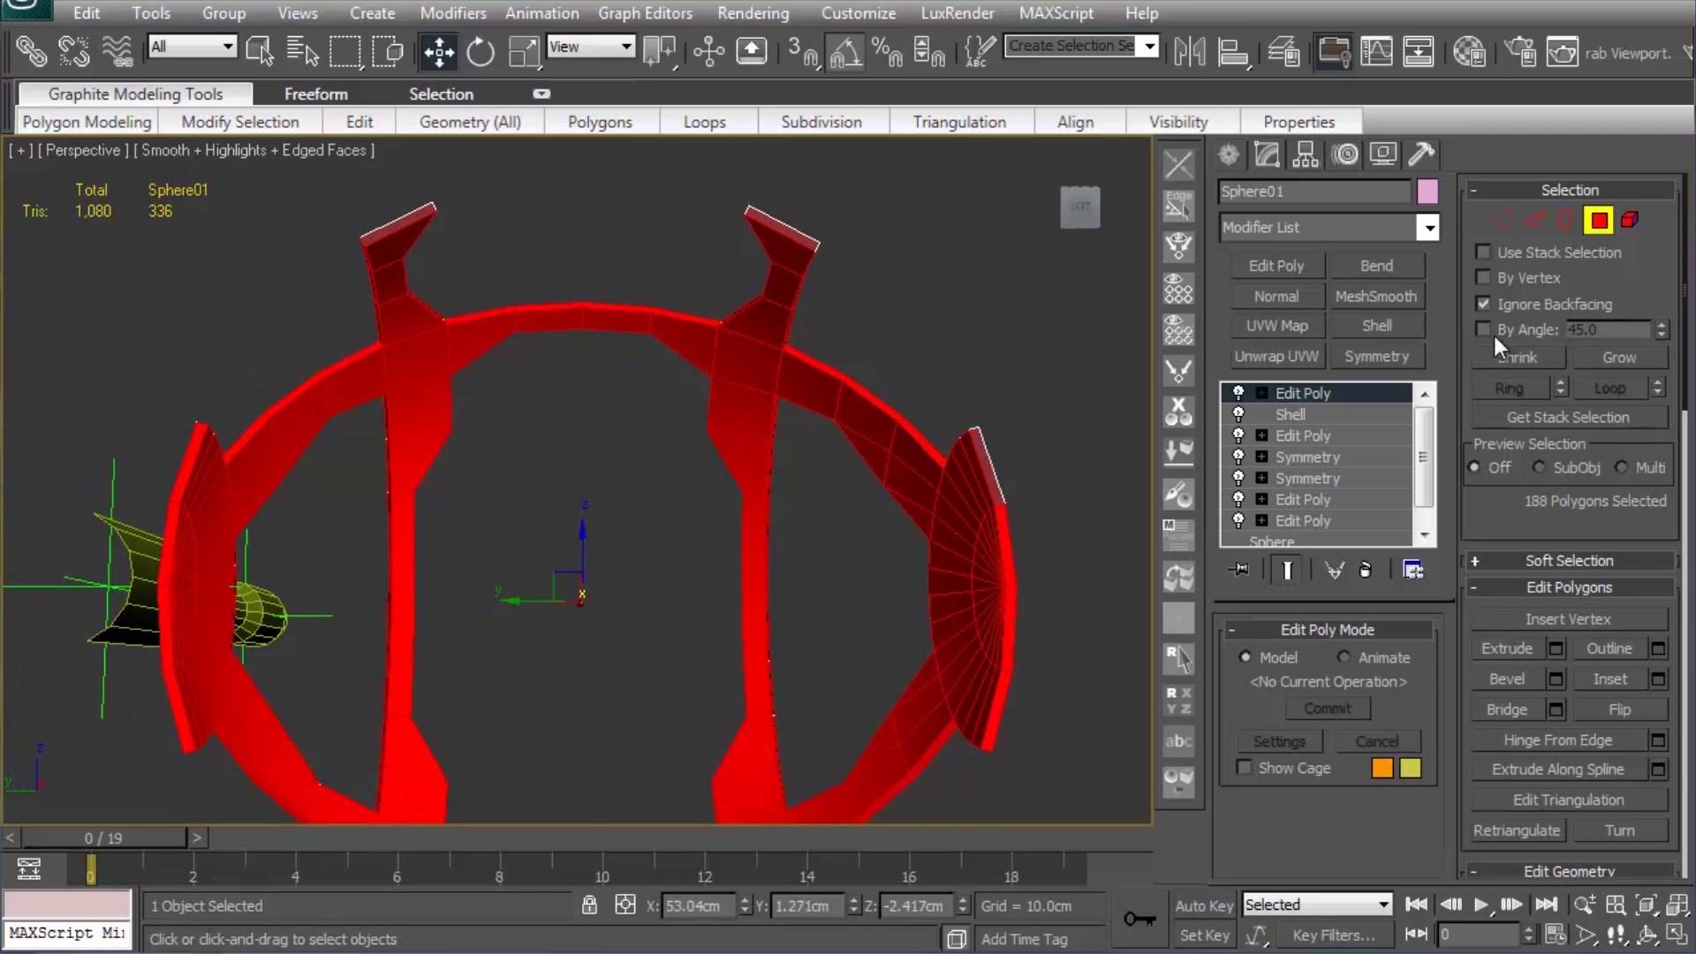
click(1530, 323)
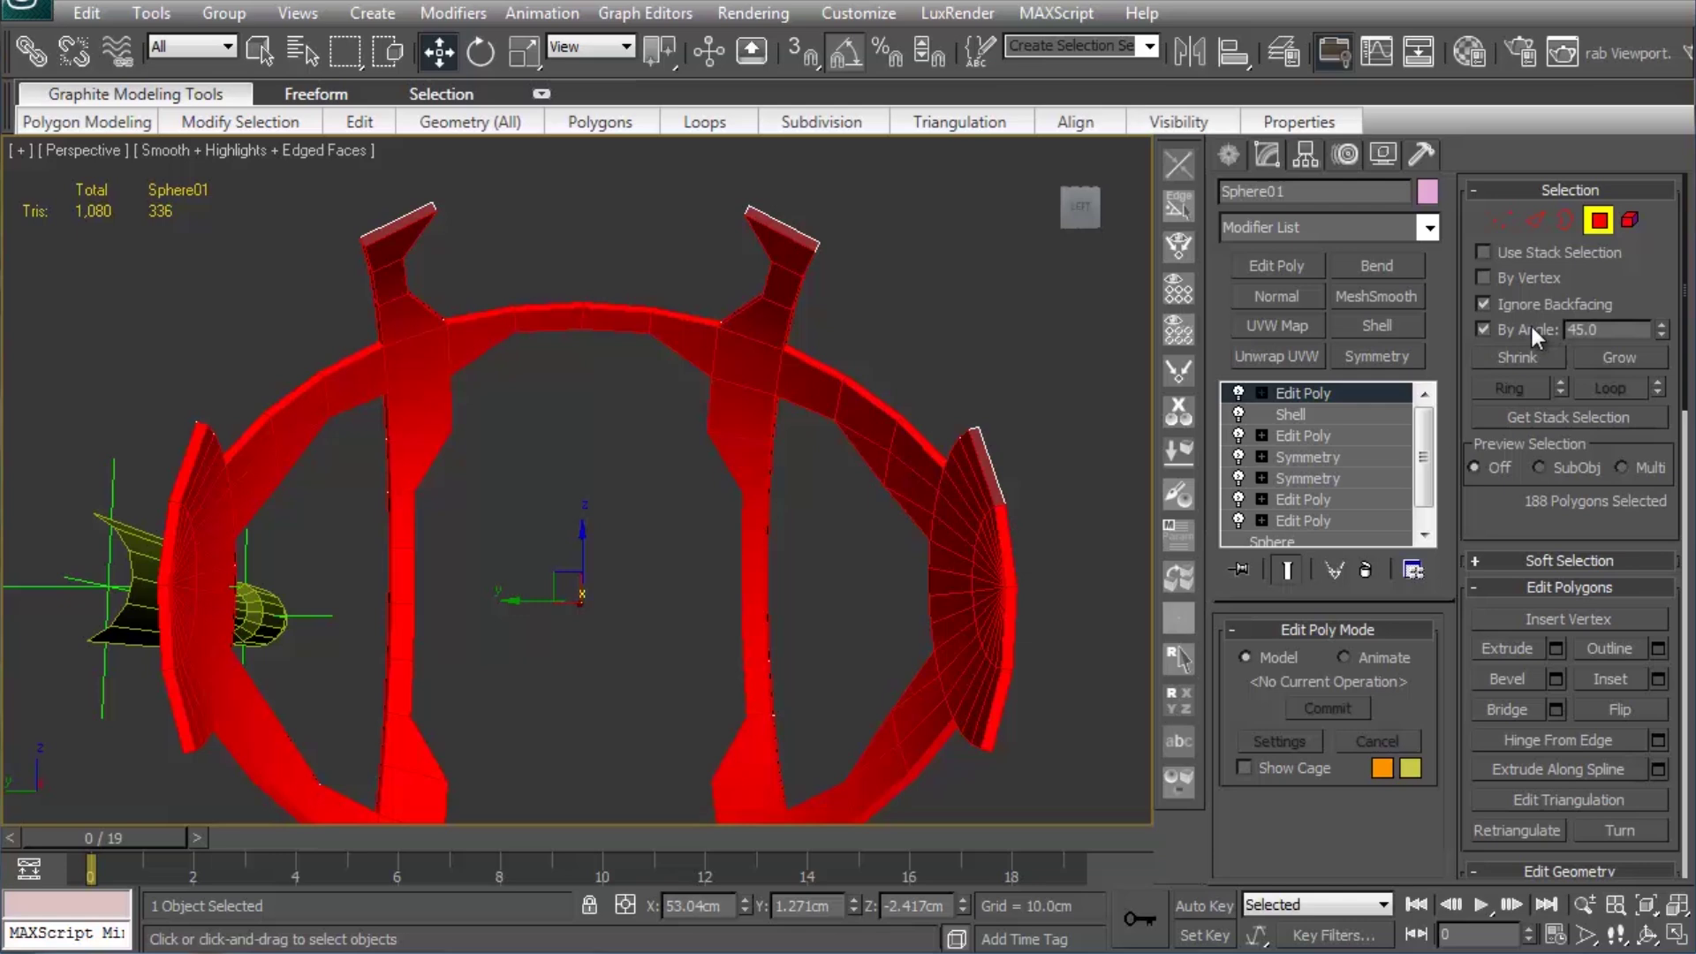
alt+click(1004, 537)
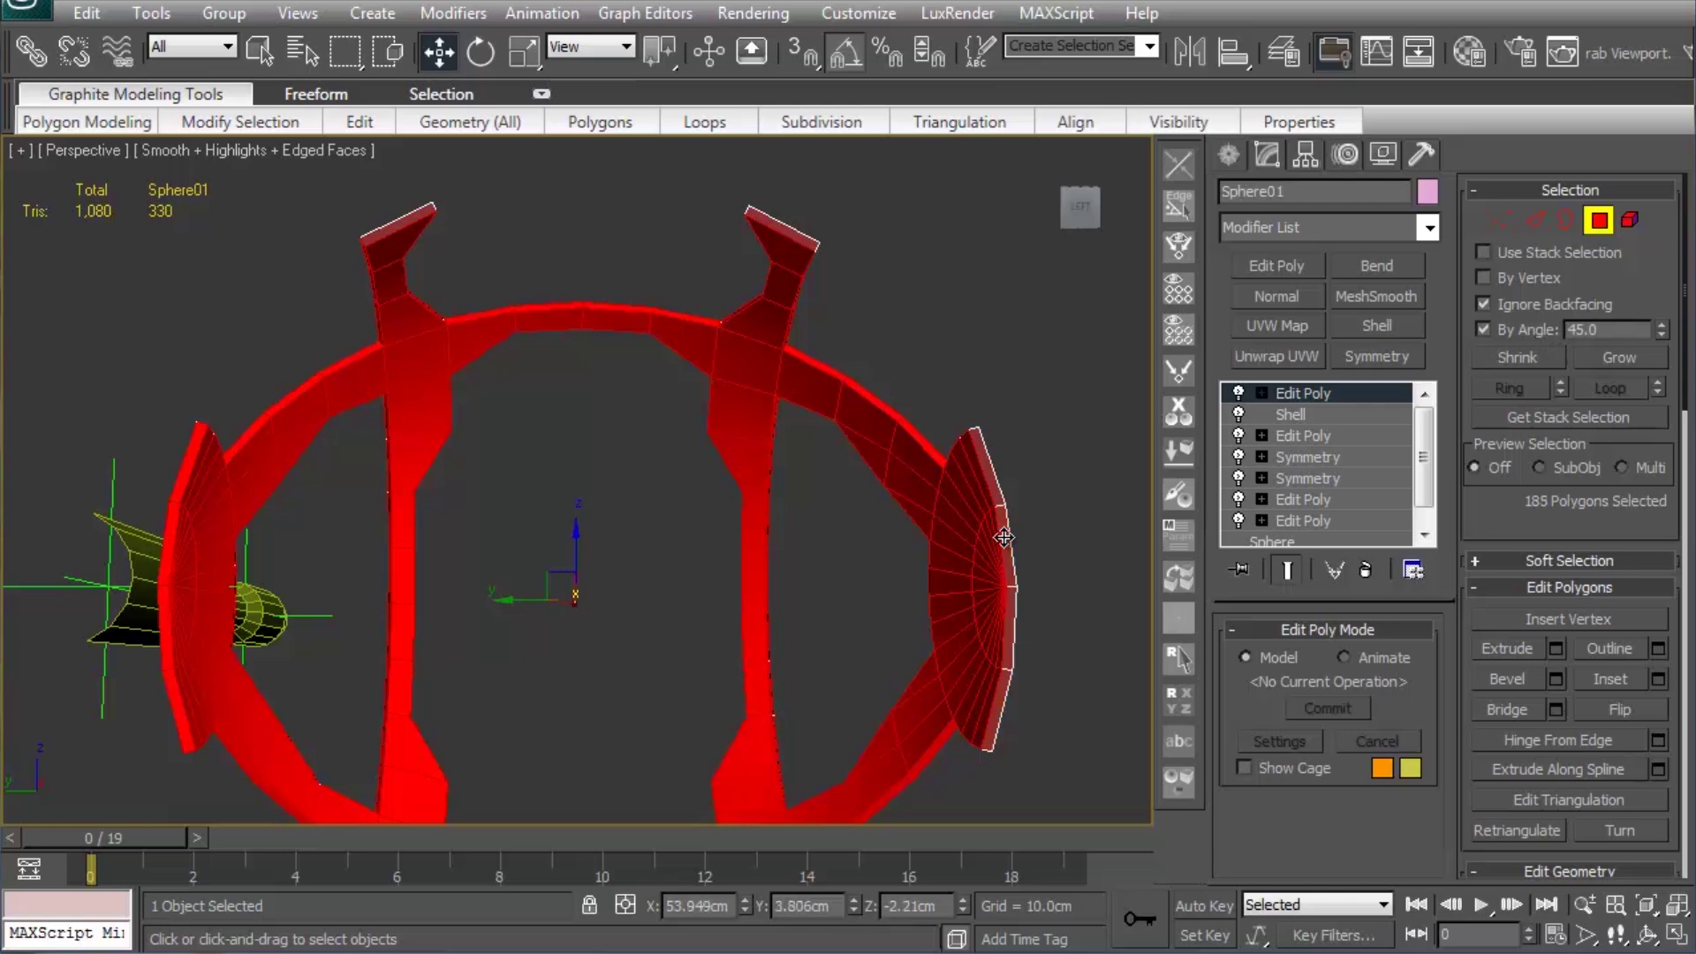
alt+click(187, 454)
Step: Deselect the bottom-left and bottom-right tip polygons while orbiting around the frame
mouse_move(284, 400)
alt+middle_down()
mouse_move(541, 500)
mouse_move(533, 439)
mouse_move(560, 390)
mouse_move(444, 600)
alt+middle_up()
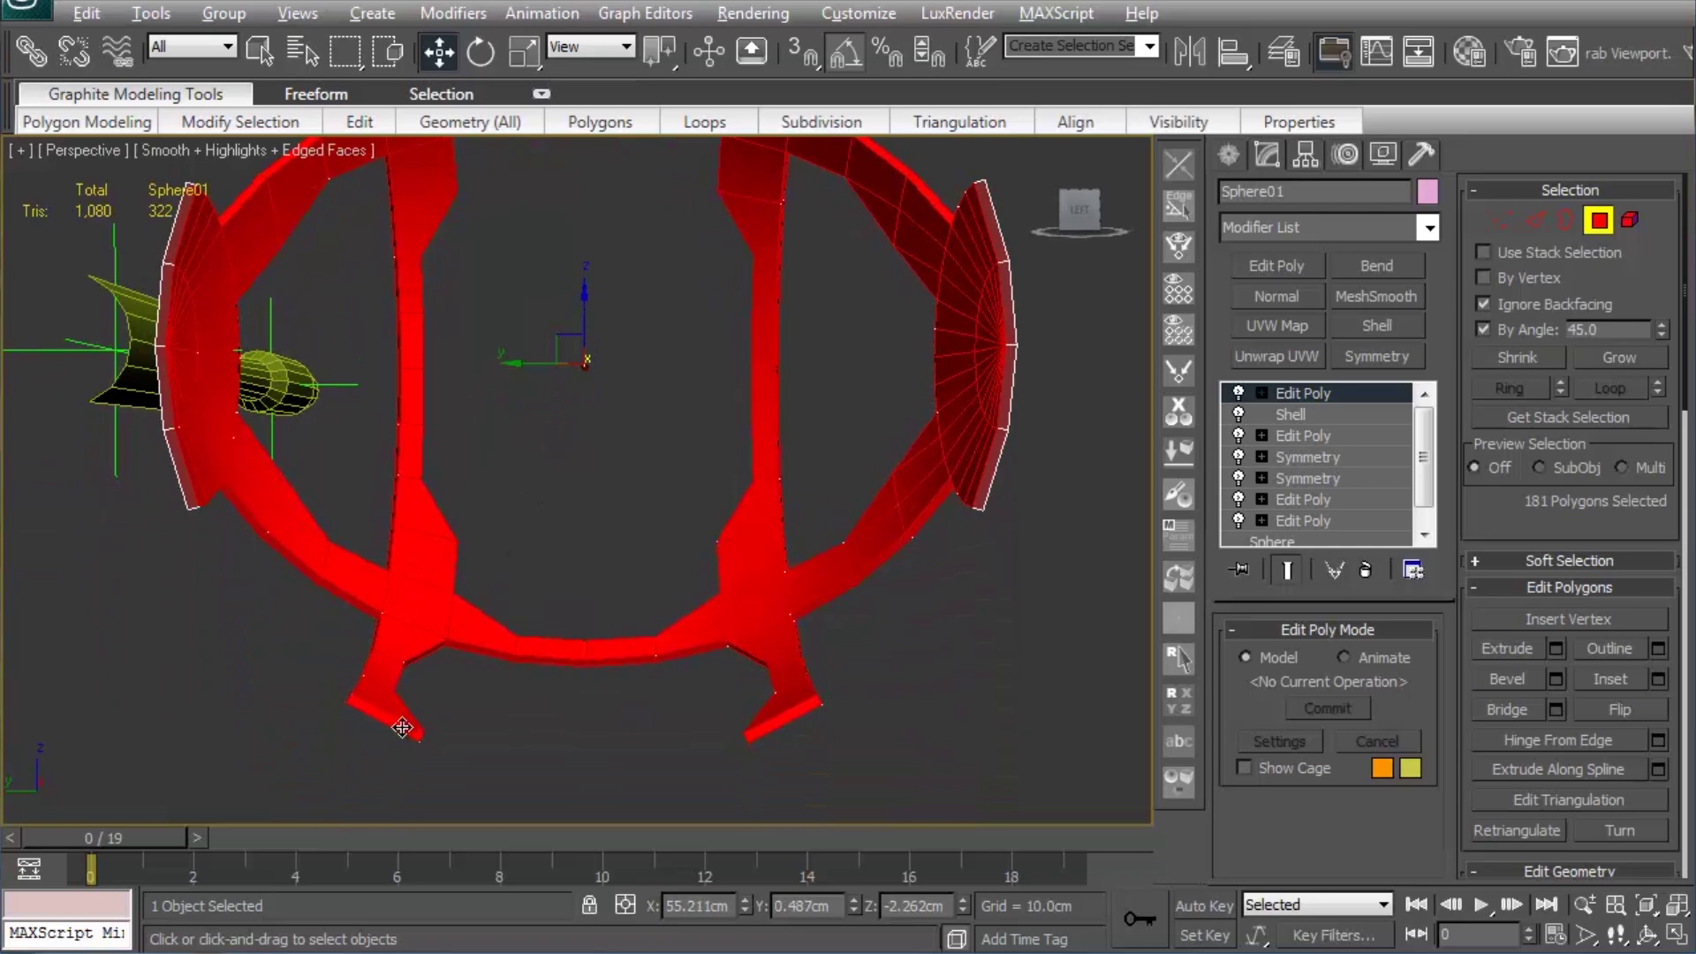
alt+click(411, 732)
alt+click(800, 718)
mouse_move(802, 718)
alt+middle_down()
mouse_move(849, 628)
mouse_move(648, 596)
mouse_move(590, 517)
mouse_move(613, 512)
mouse_move(543, 512)
mouse_move(565, 618)
mouse_move(642, 594)
alt+middle_up()
mouse_move(769, 634)
alt+middle_down()
mouse_move(786, 551)
mouse_move(681, 708)
mouse_move(702, 659)
mouse_move(676, 607)
mouse_move(745, 710)
alt+middle_up()
mouse_move(664, 617)
alt+middle_down()
mouse_move(749, 581)
mouse_move(766, 534)
mouse_move(808, 559)
mouse_move(823, 597)
mouse_move(793, 664)
mouse_move(754, 666)
mouse_move(664, 758)
mouse_move(814, 755)
mouse_move(700, 662)
mouse_move(771, 501)
mouse_move(726, 278)
alt+middle_up()
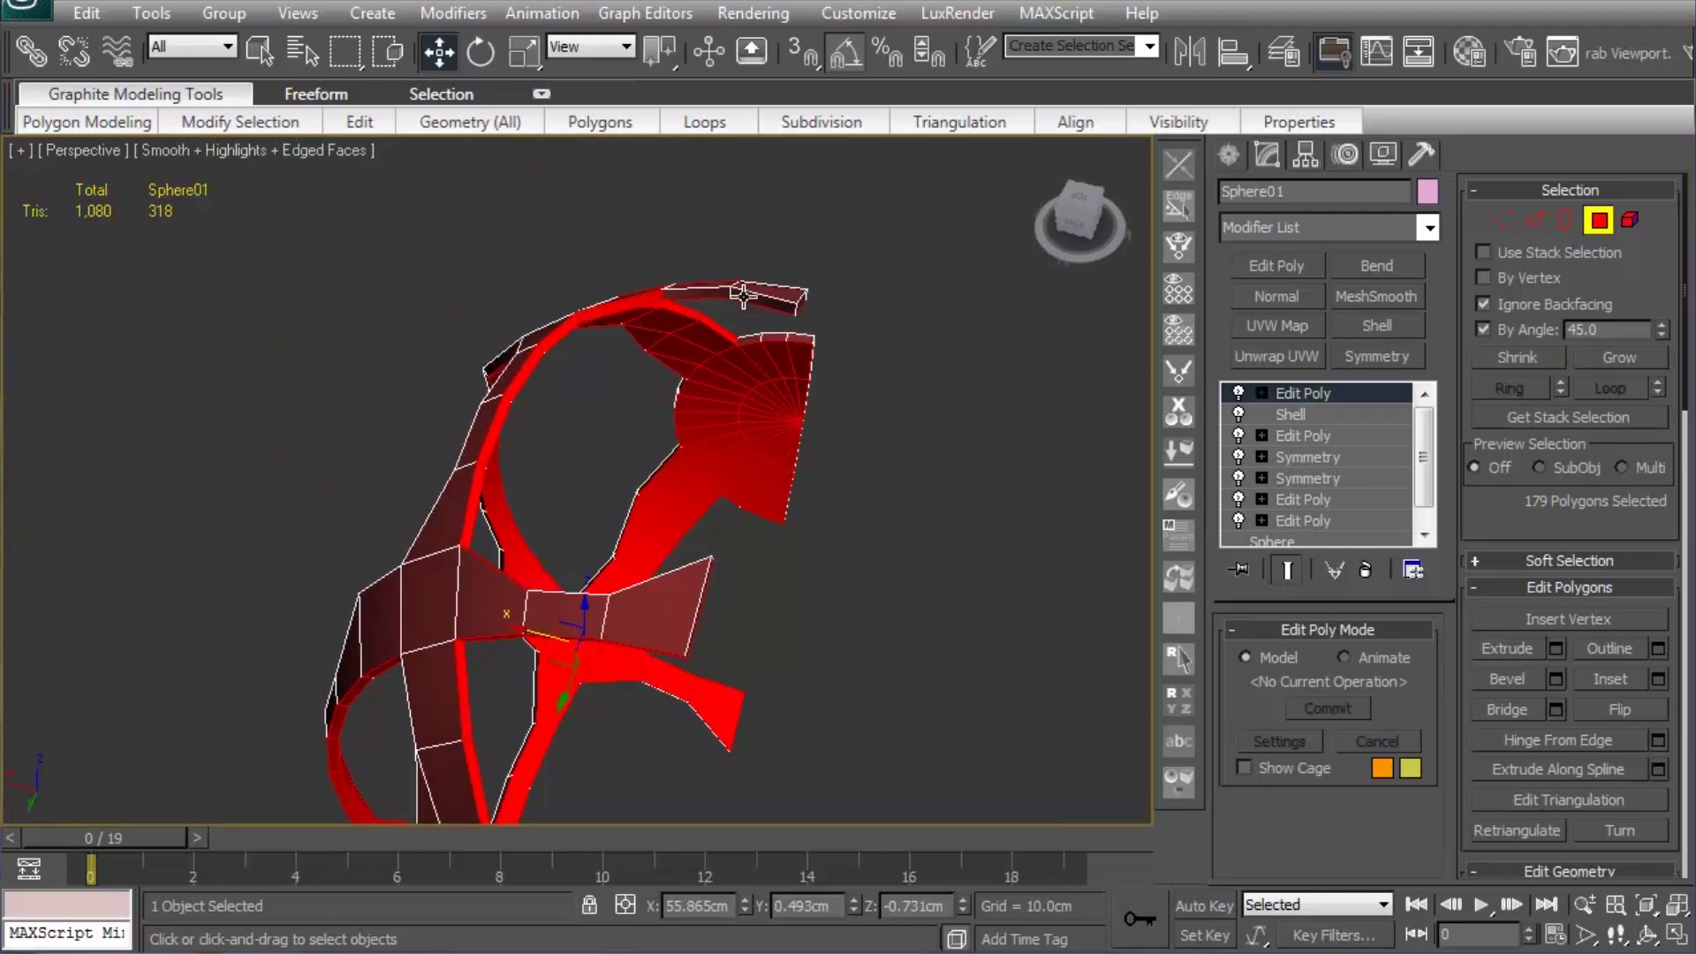
Step: Add more top polygons and the right and left edge polygons to the selection
ctrl+click(742, 294)
mouse_move(806, 405)
alt+middle_down()
mouse_move(600, 453)
mouse_move(512, 395)
alt+middle_up()
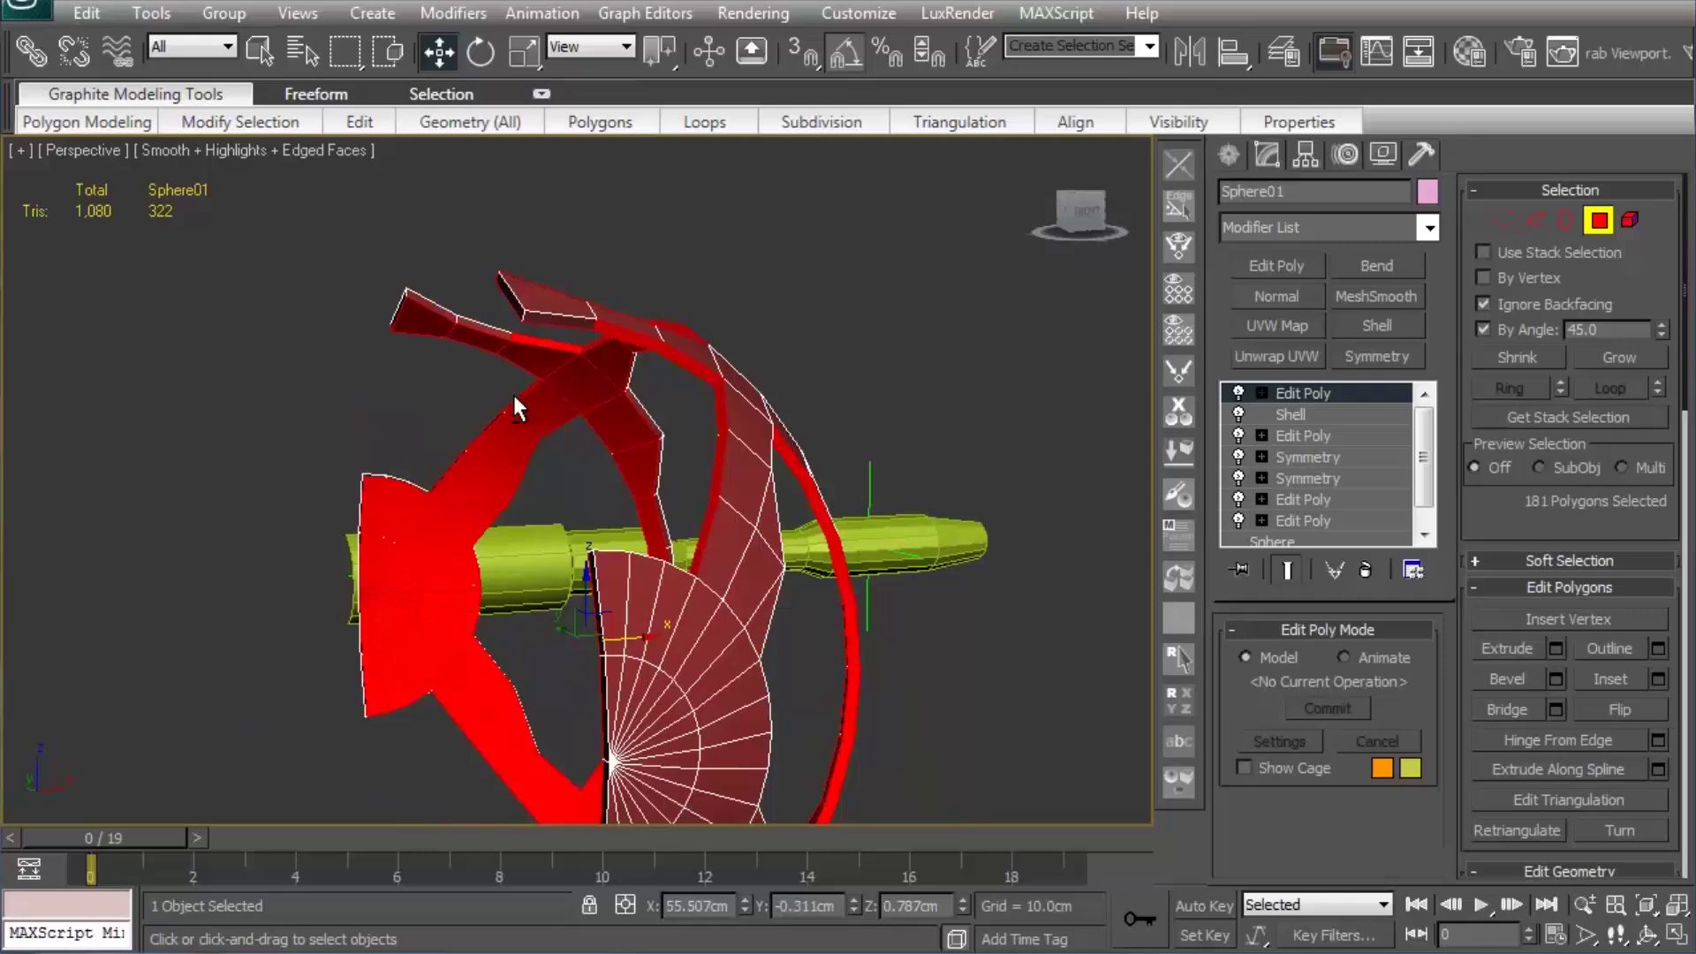
ctrl+click(581, 319)
mouse_move(581, 320)
alt+middle_down()
mouse_move(753, 617)
mouse_move(761, 699)
mouse_move(934, 674)
alt+middle_up()
ctrl+click(980, 684)
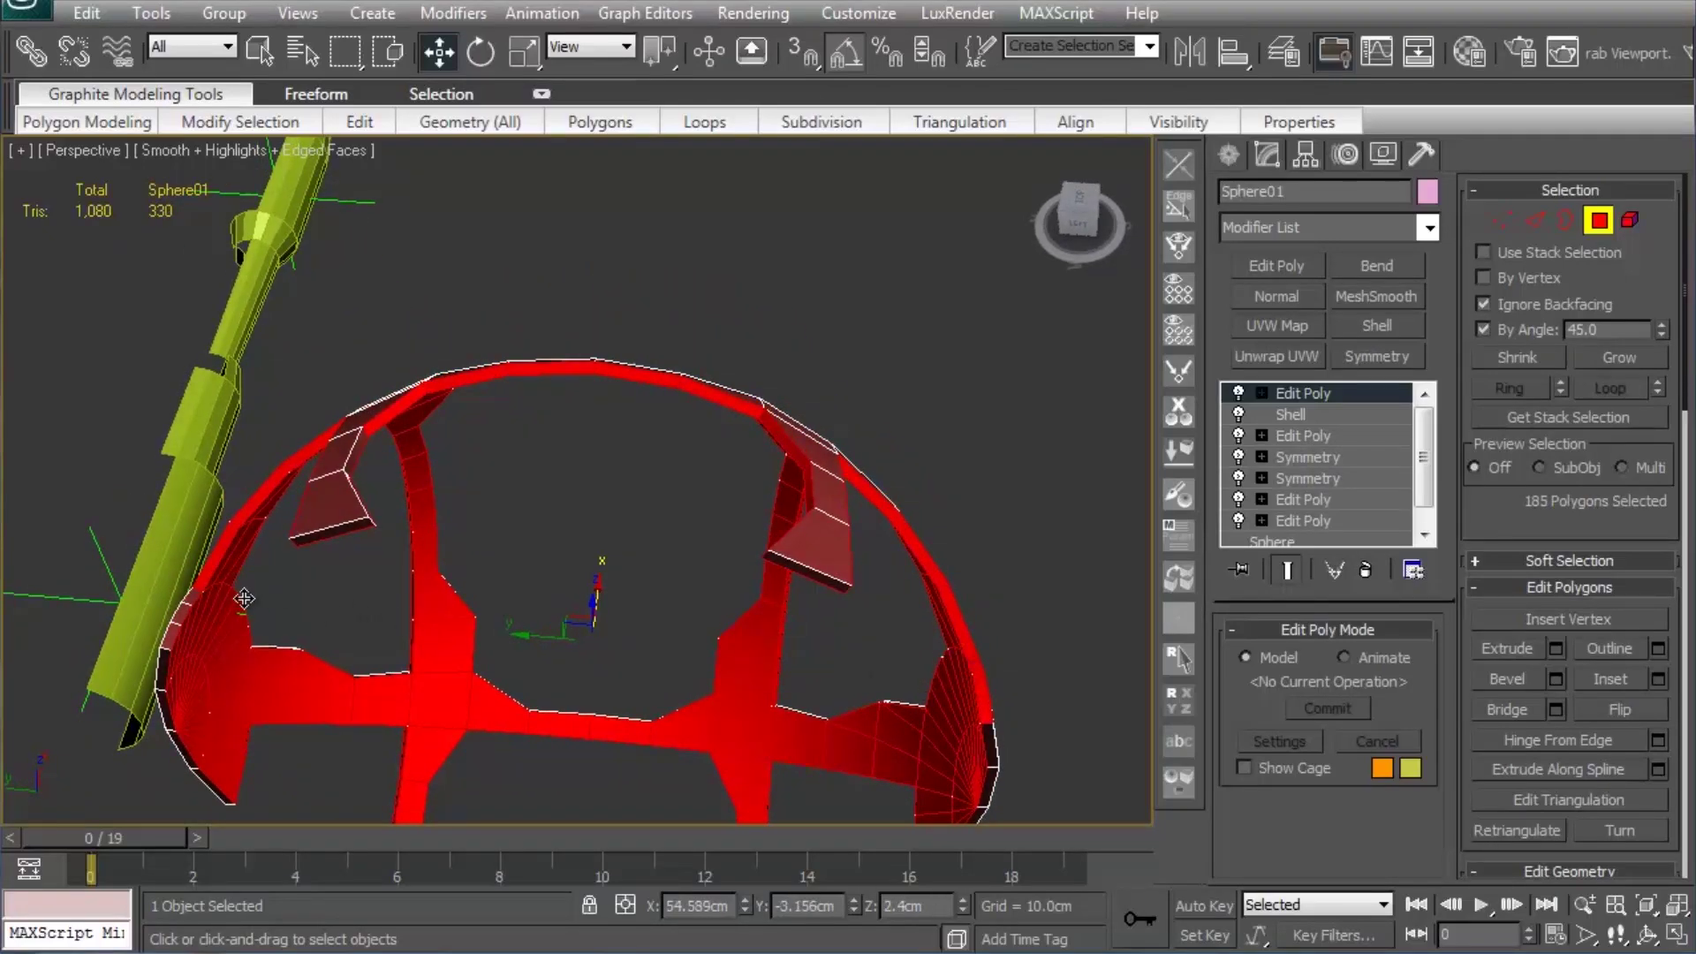
ctrl+click(177, 610)
mouse_move(356, 703)
alt+middle_down()
mouse_move(333, 586)
mouse_move(352, 529)
mouse_move(266, 566)
alt+middle_up()
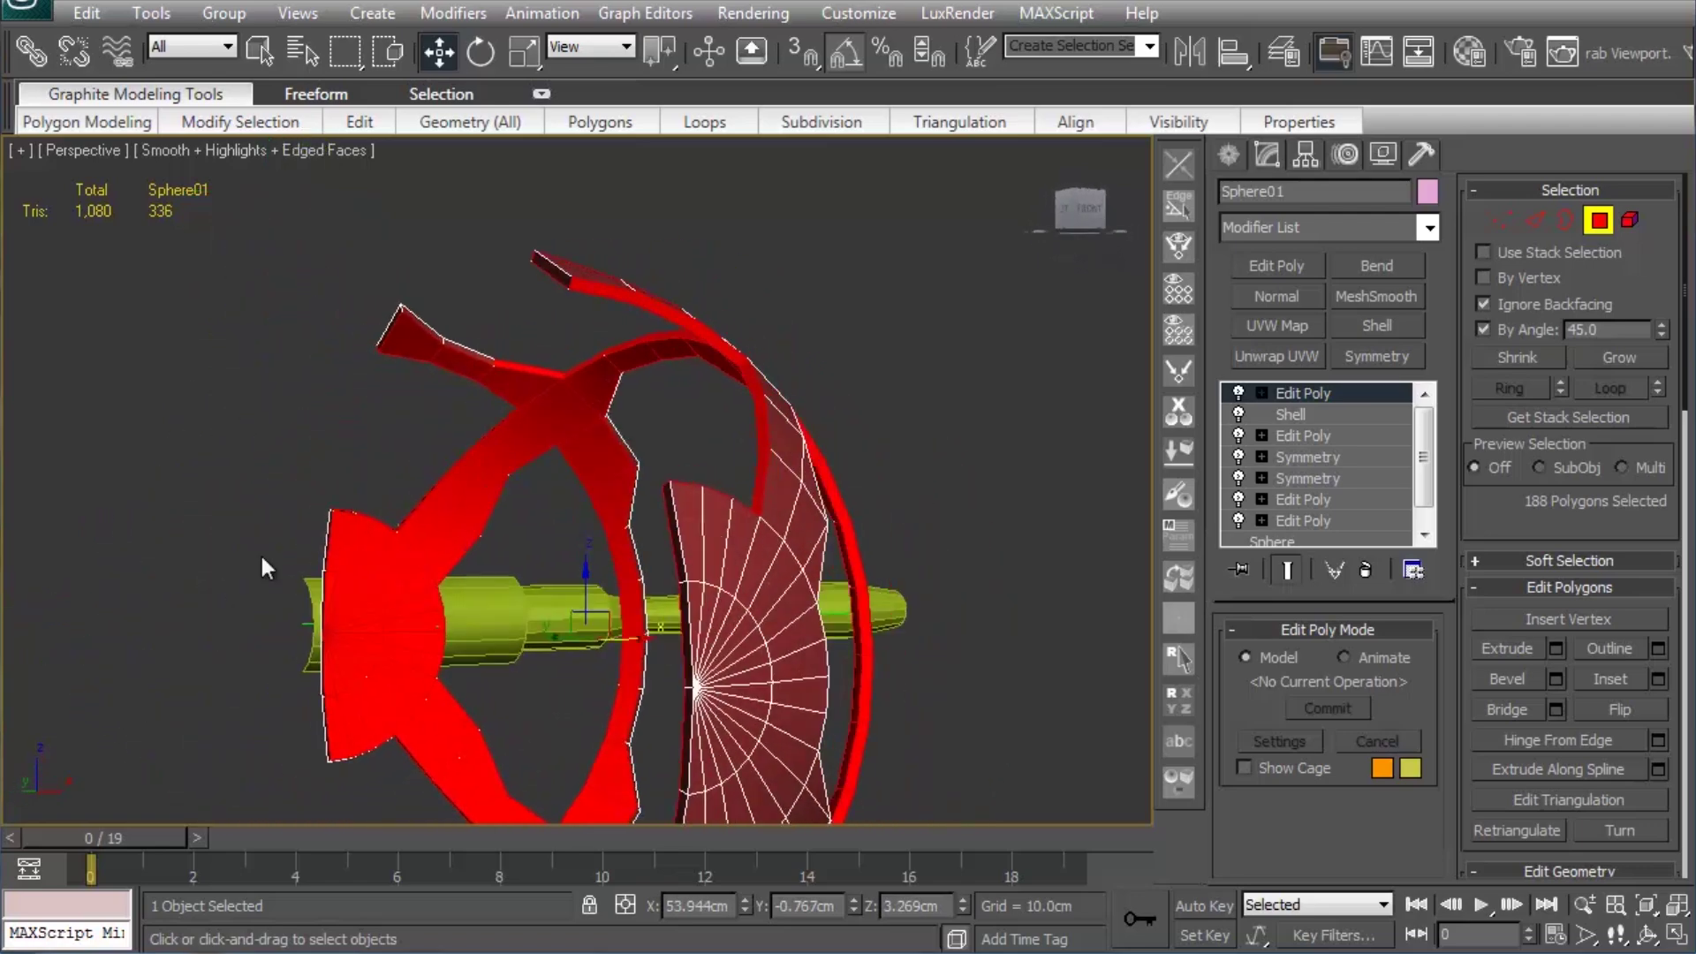
ctrl+click(461, 349)
Step: Add further frame faces and the lower-left band strip, reaching 204 selected polygons
mouse_move(437, 399)
alt+middle_down()
mouse_move(438, 566)
mouse_move(419, 596)
alt+middle_up()
ctrl+click(274, 465)
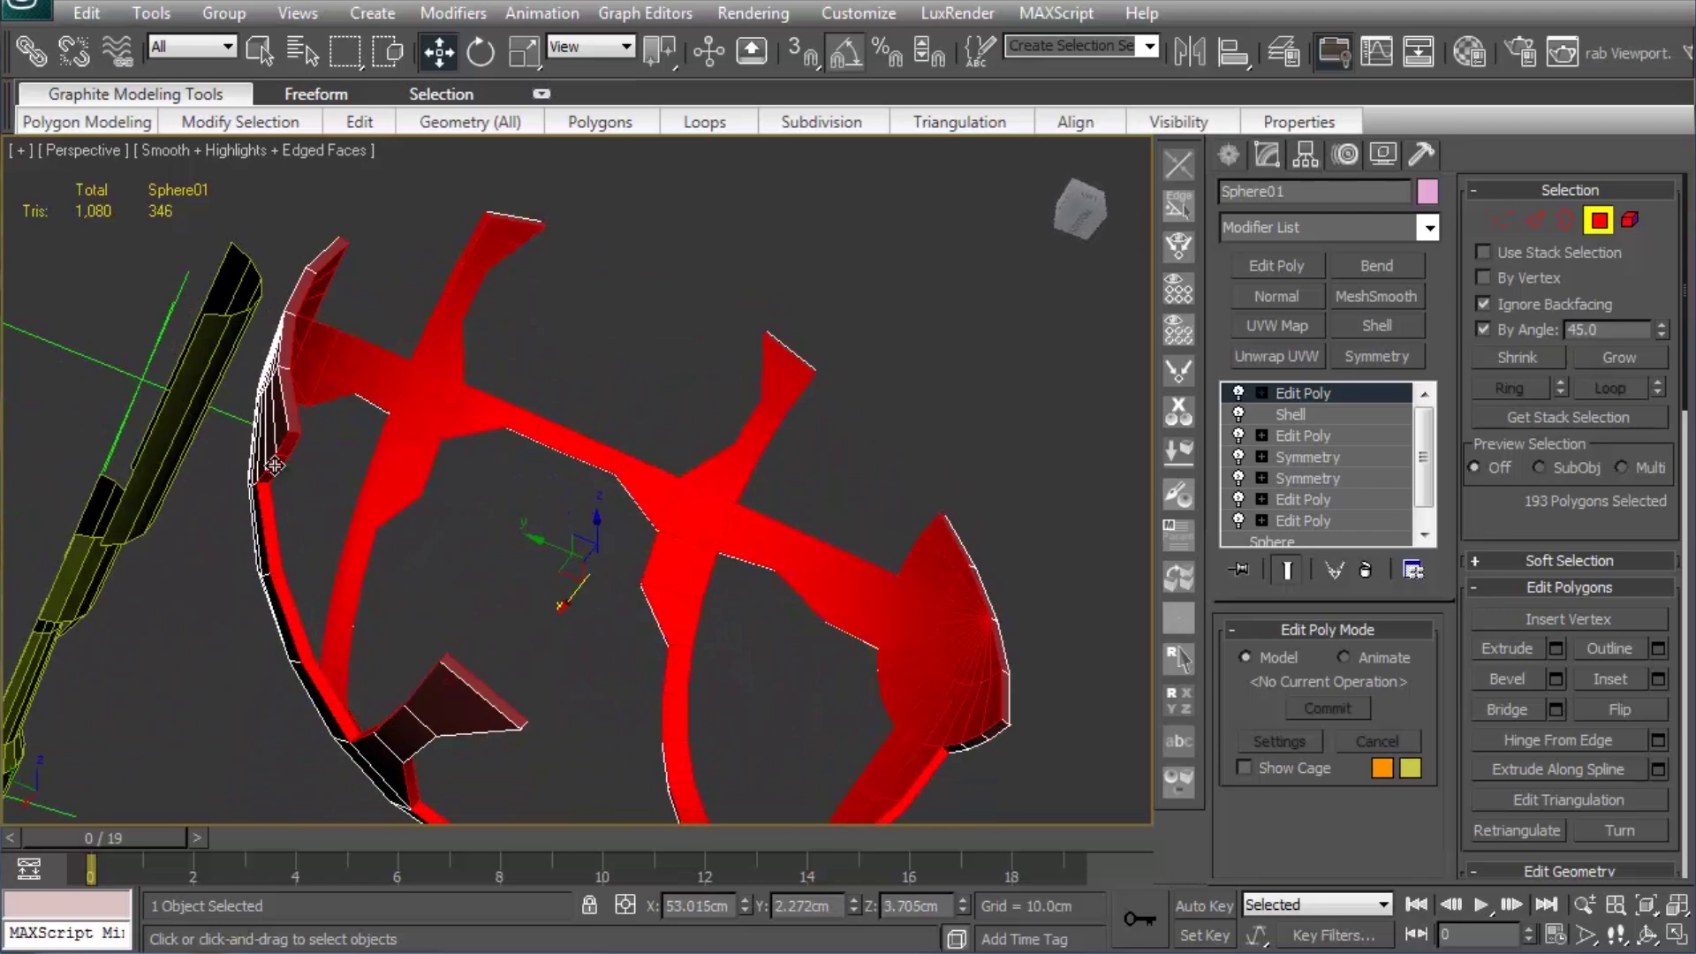
mouse_move(523, 721)
alt+middle_down()
mouse_move(333, 685)
mouse_move(391, 506)
alt+middle_up()
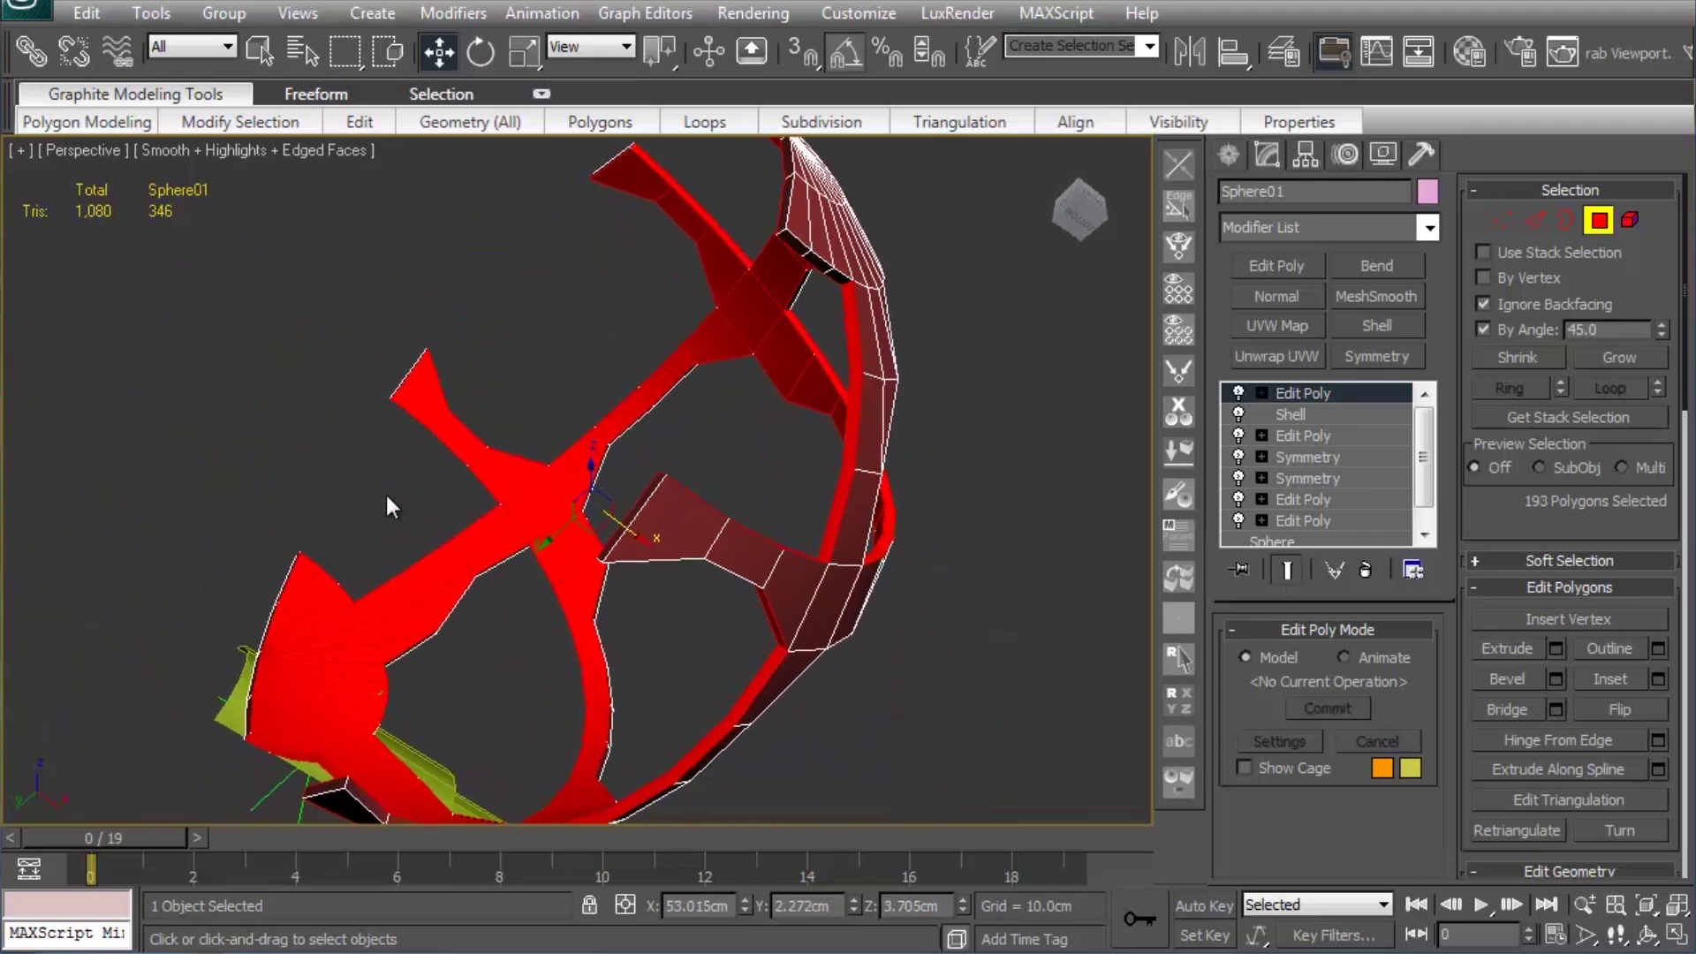
mouse_move(523, 671)
middle_down()
mouse_move(467, 565)
mouse_move(646, 537)
mouse_move(744, 642)
middle_up()
ctrl+click(351, 697)
ctrl+click(721, 656)
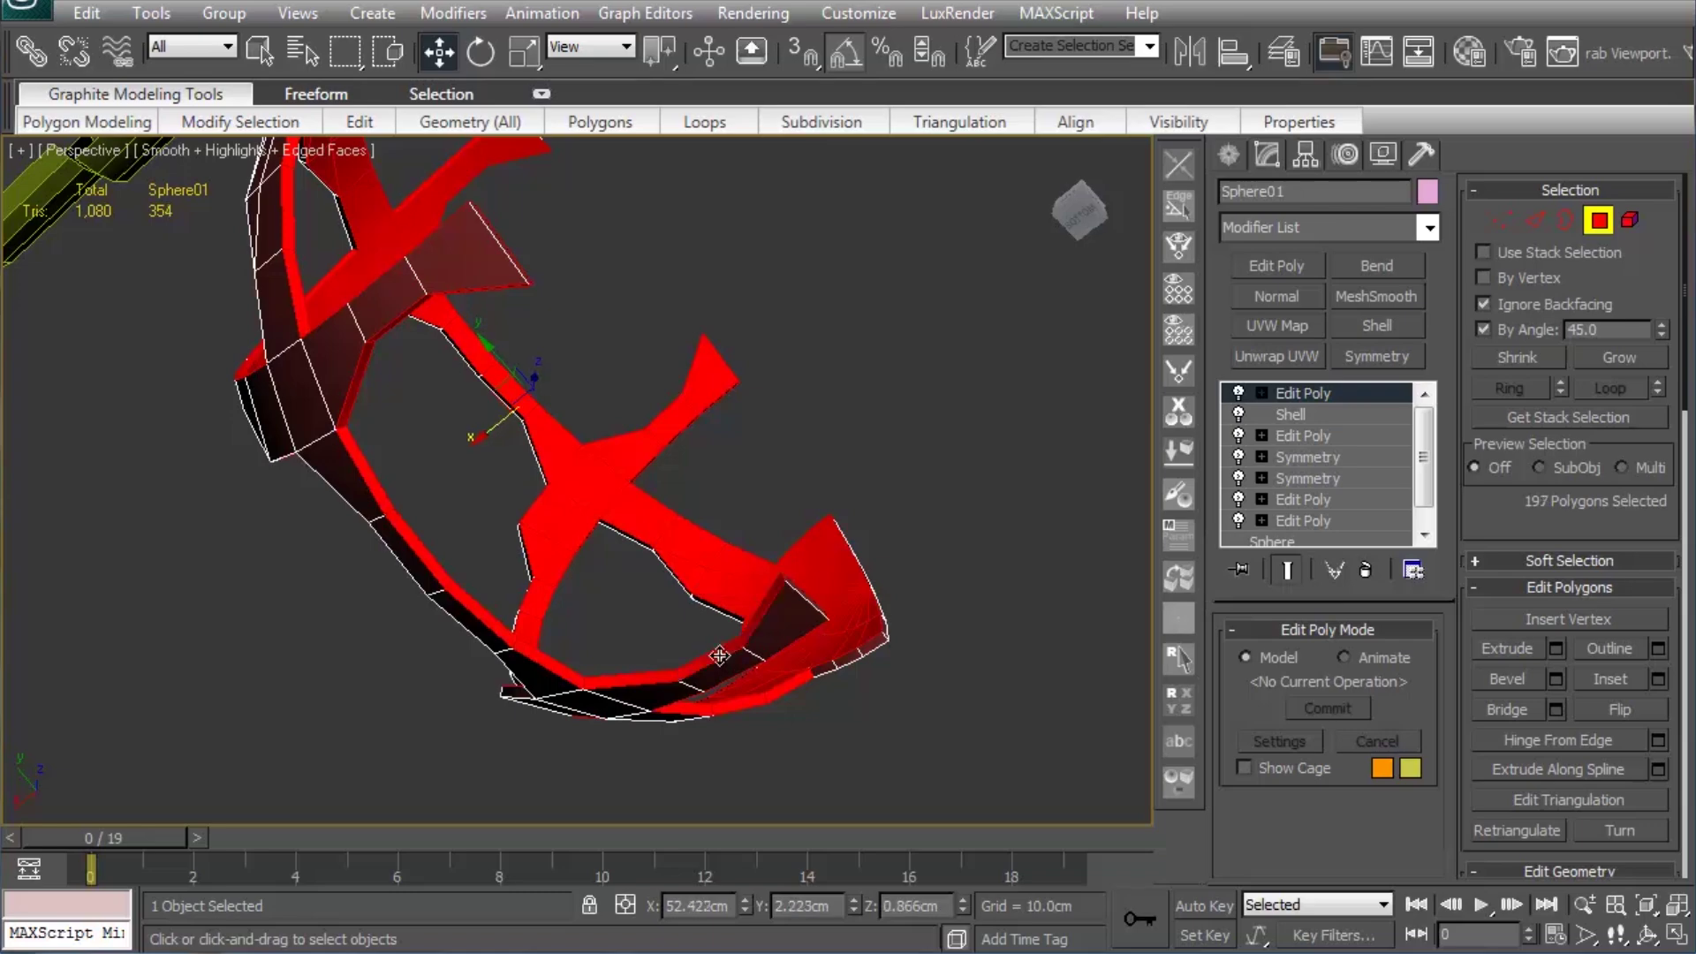
mouse_move(899, 621)
alt+middle_down()
mouse_move(462, 768)
mouse_move(379, 776)
mouse_move(303, 719)
mouse_move(300, 628)
alt+middle_up()
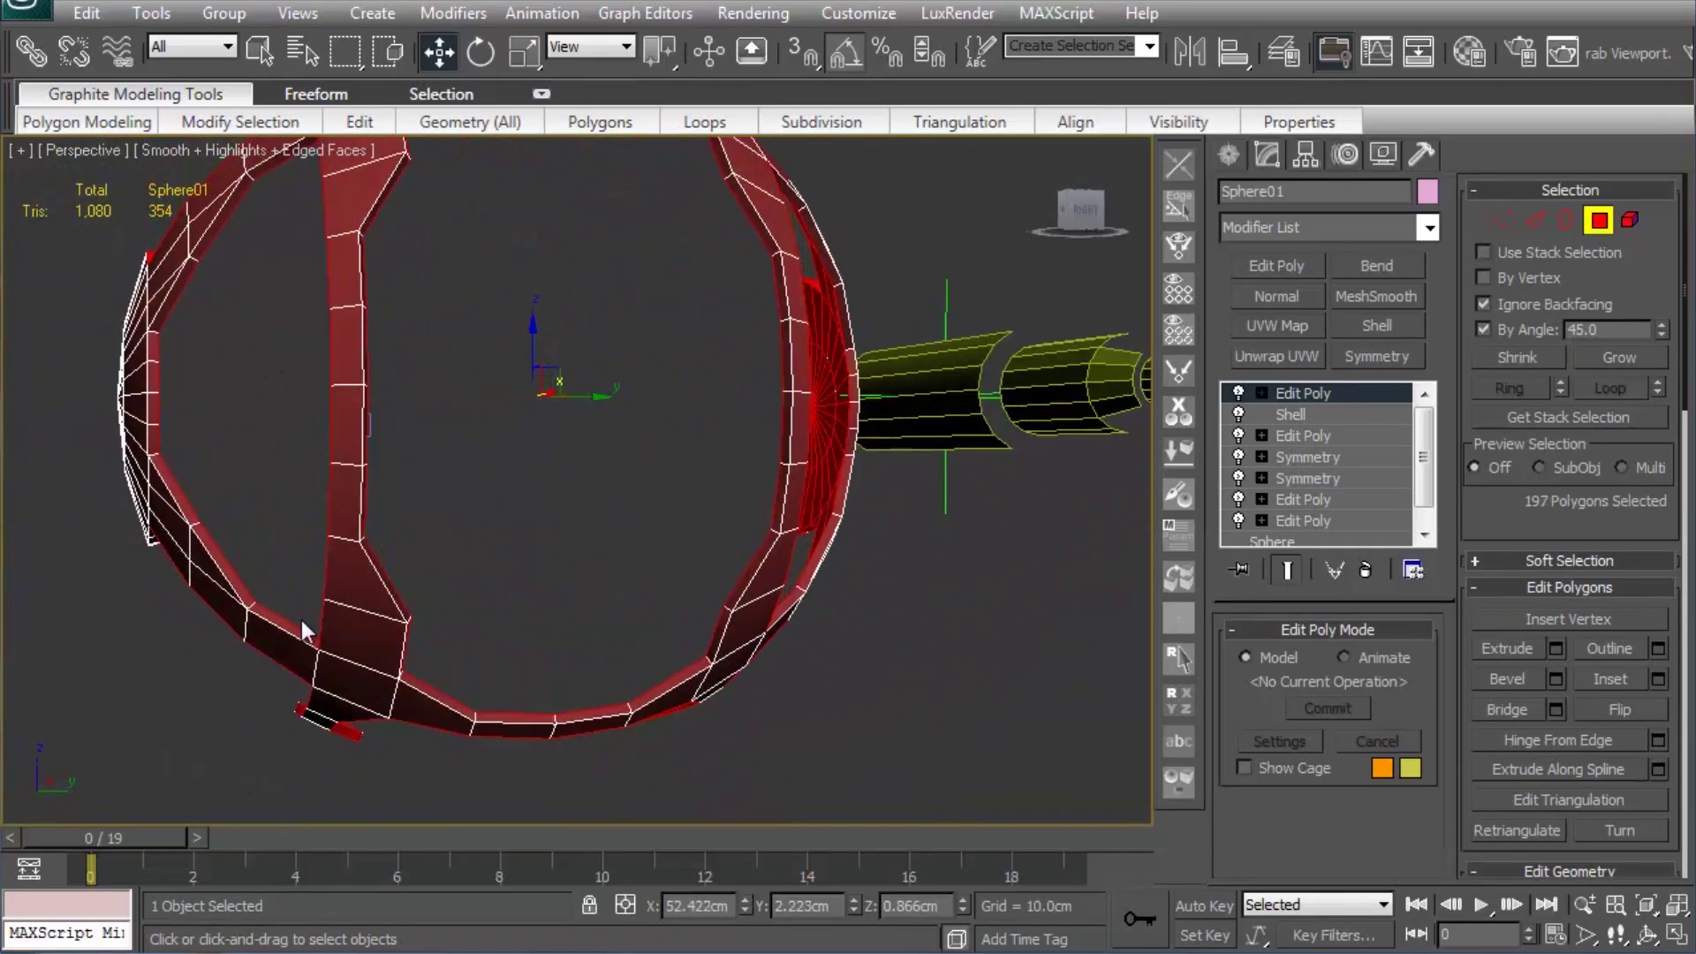
shift+click(287, 625)
Step: Add the bottom and left band polygons and the rim strip to the selection
shift+click(472, 693)
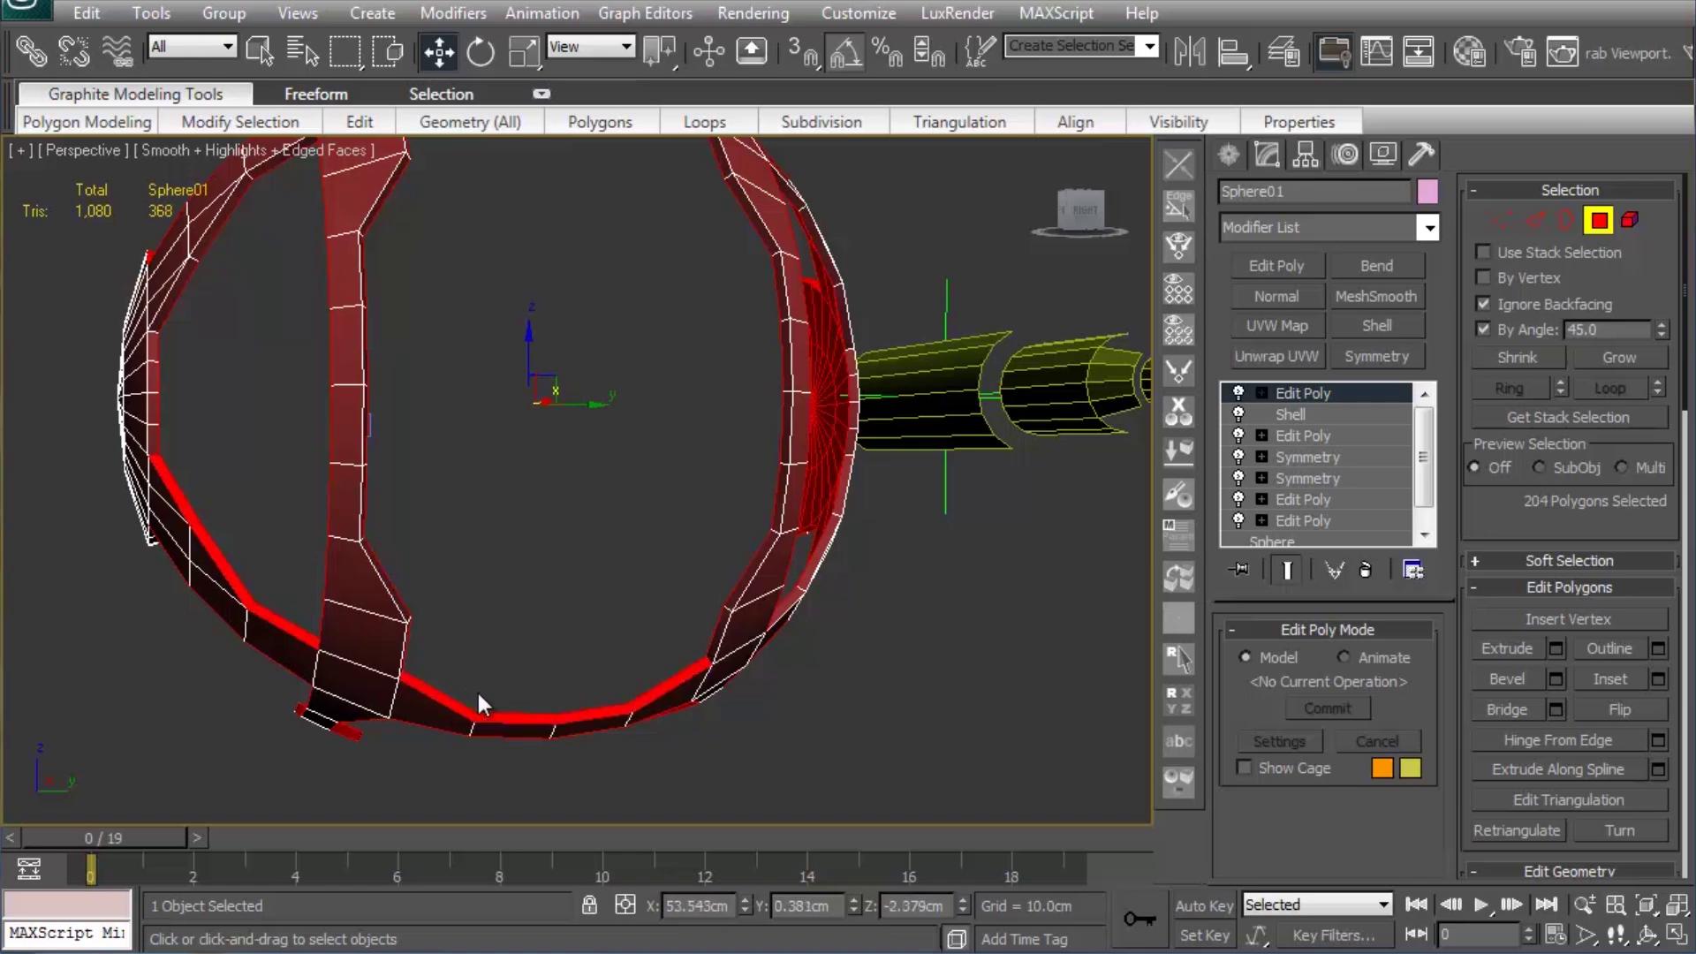
mouse_move(475, 689)
alt+middle_down()
mouse_move(575, 649)
mouse_move(315, 587)
mouse_move(438, 618)
mouse_move(639, 592)
mouse_move(736, 608)
mouse_move(591, 680)
mouse_move(405, 380)
mouse_move(355, 417)
mouse_move(389, 459)
mouse_move(424, 587)
mouse_move(464, 544)
mouse_move(476, 245)
alt+middle_up()
shift+click(303, 596)
ctrl+click(739, 594)
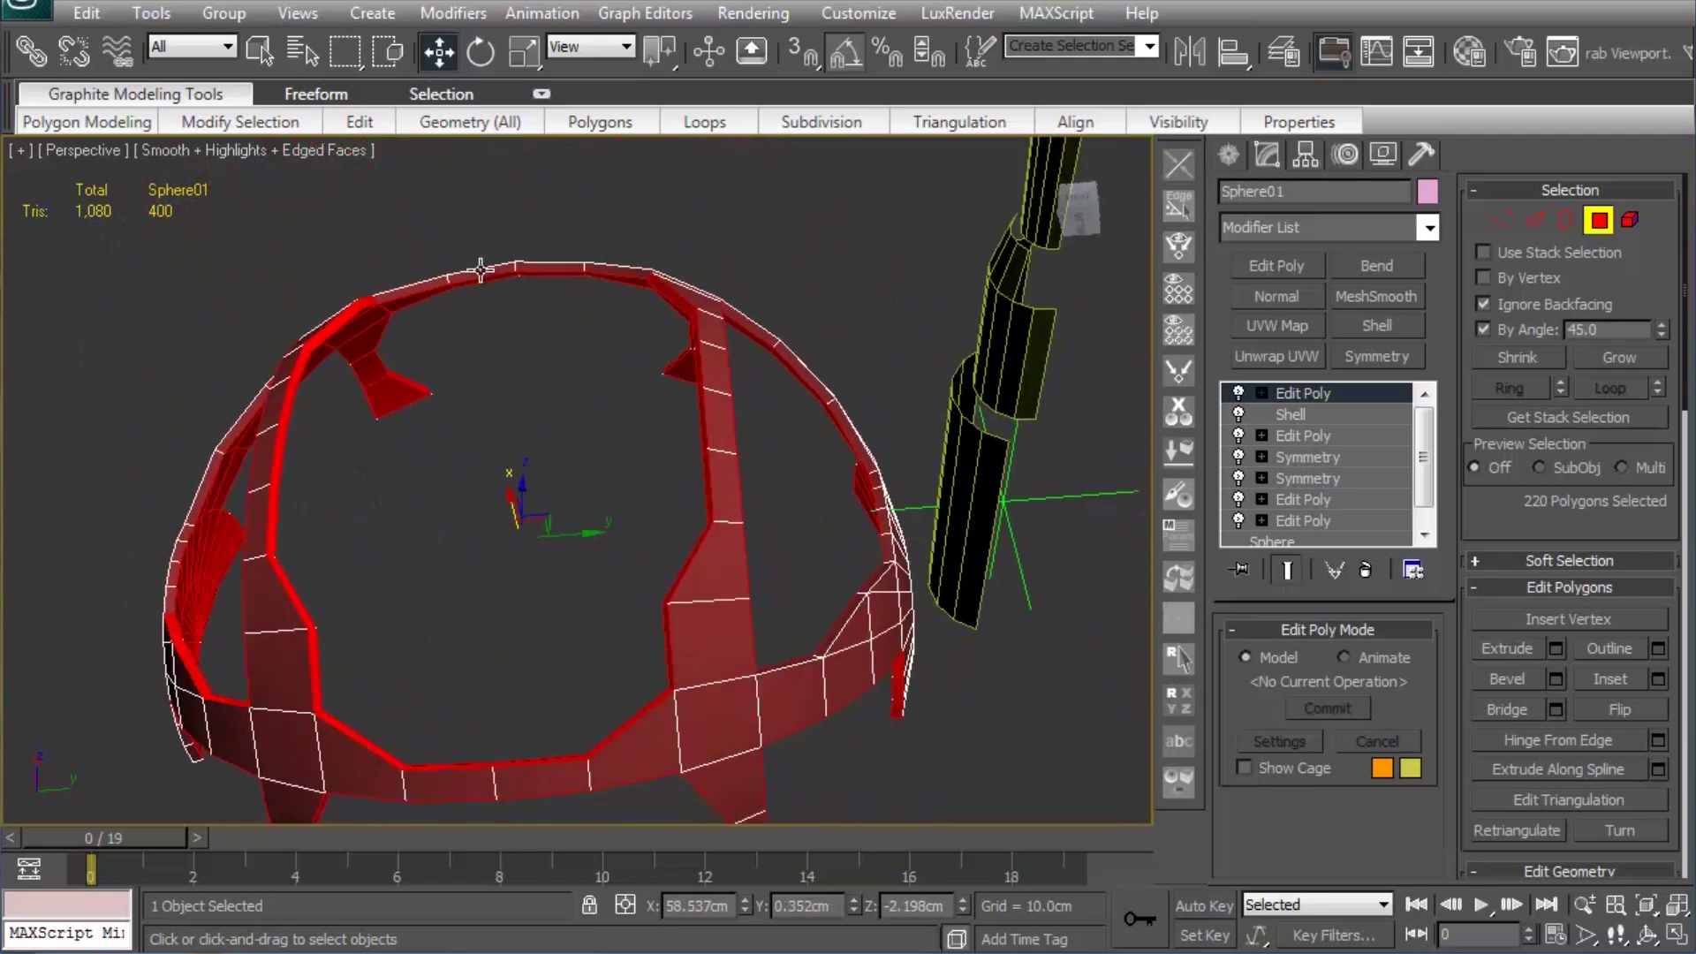
ctrl+click(480, 269)
alt+middle_drag(365, 415, 470, 421)
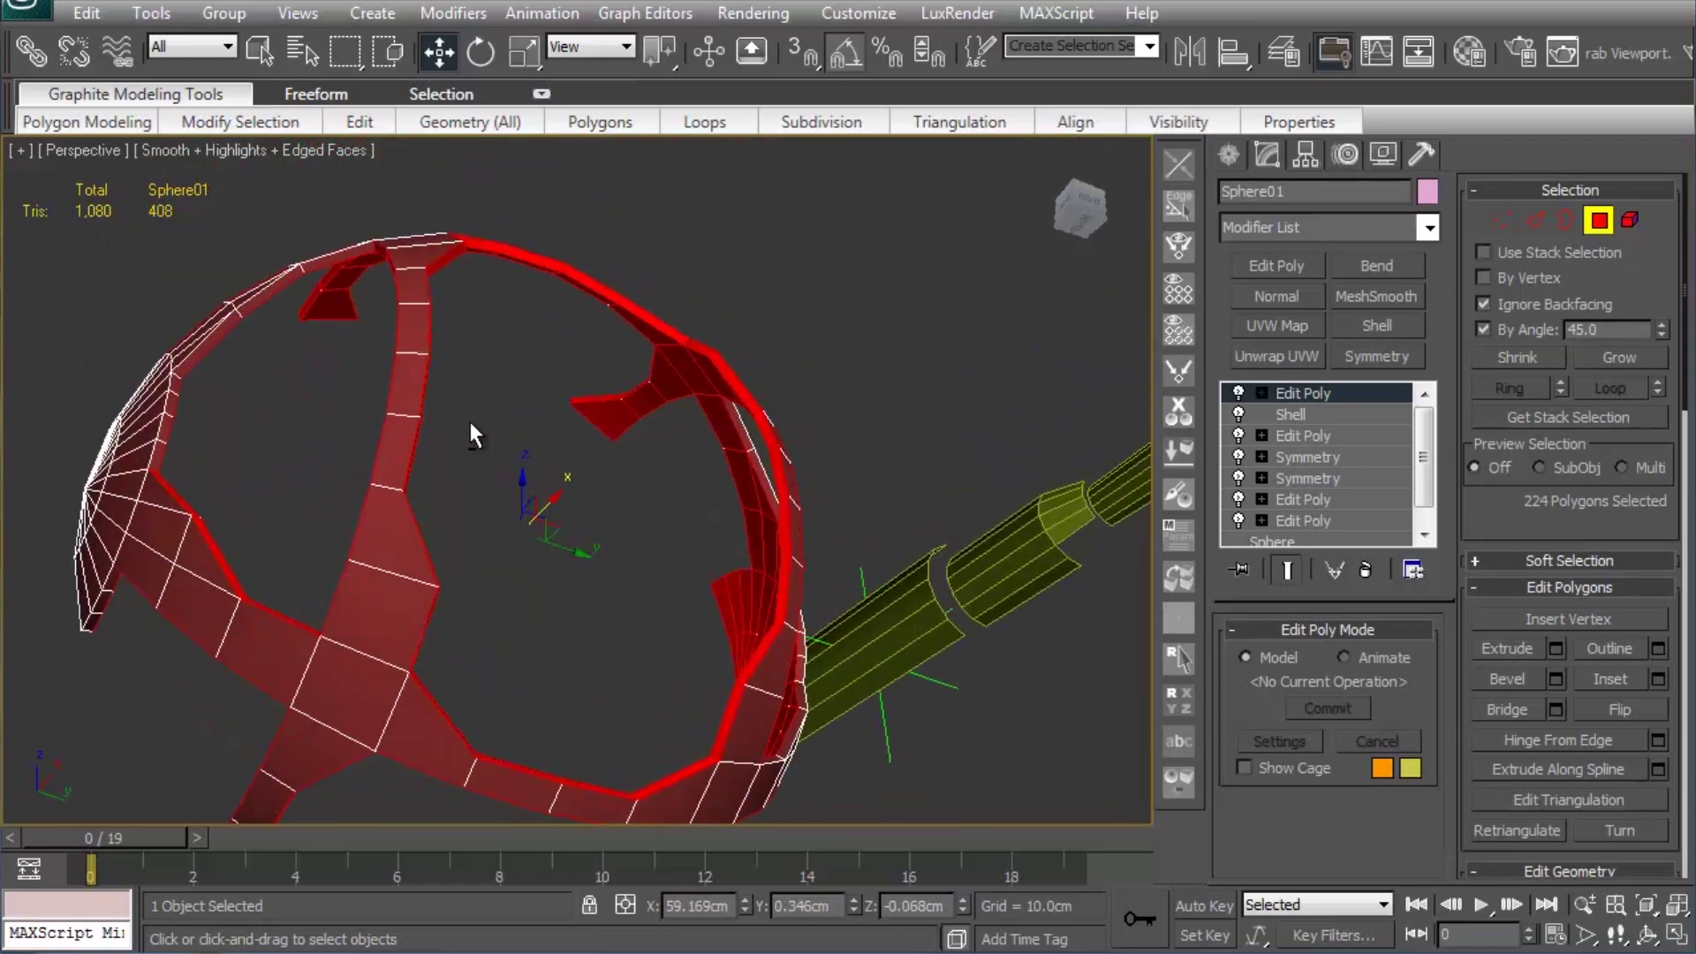
ctrl+click(284, 283)
Step: Add the remaining rim and right-edge polygons, bringing the selection to 241 polygons
alt+middle_drag(325, 347, 178, 452)
ctrl+click(152, 465)
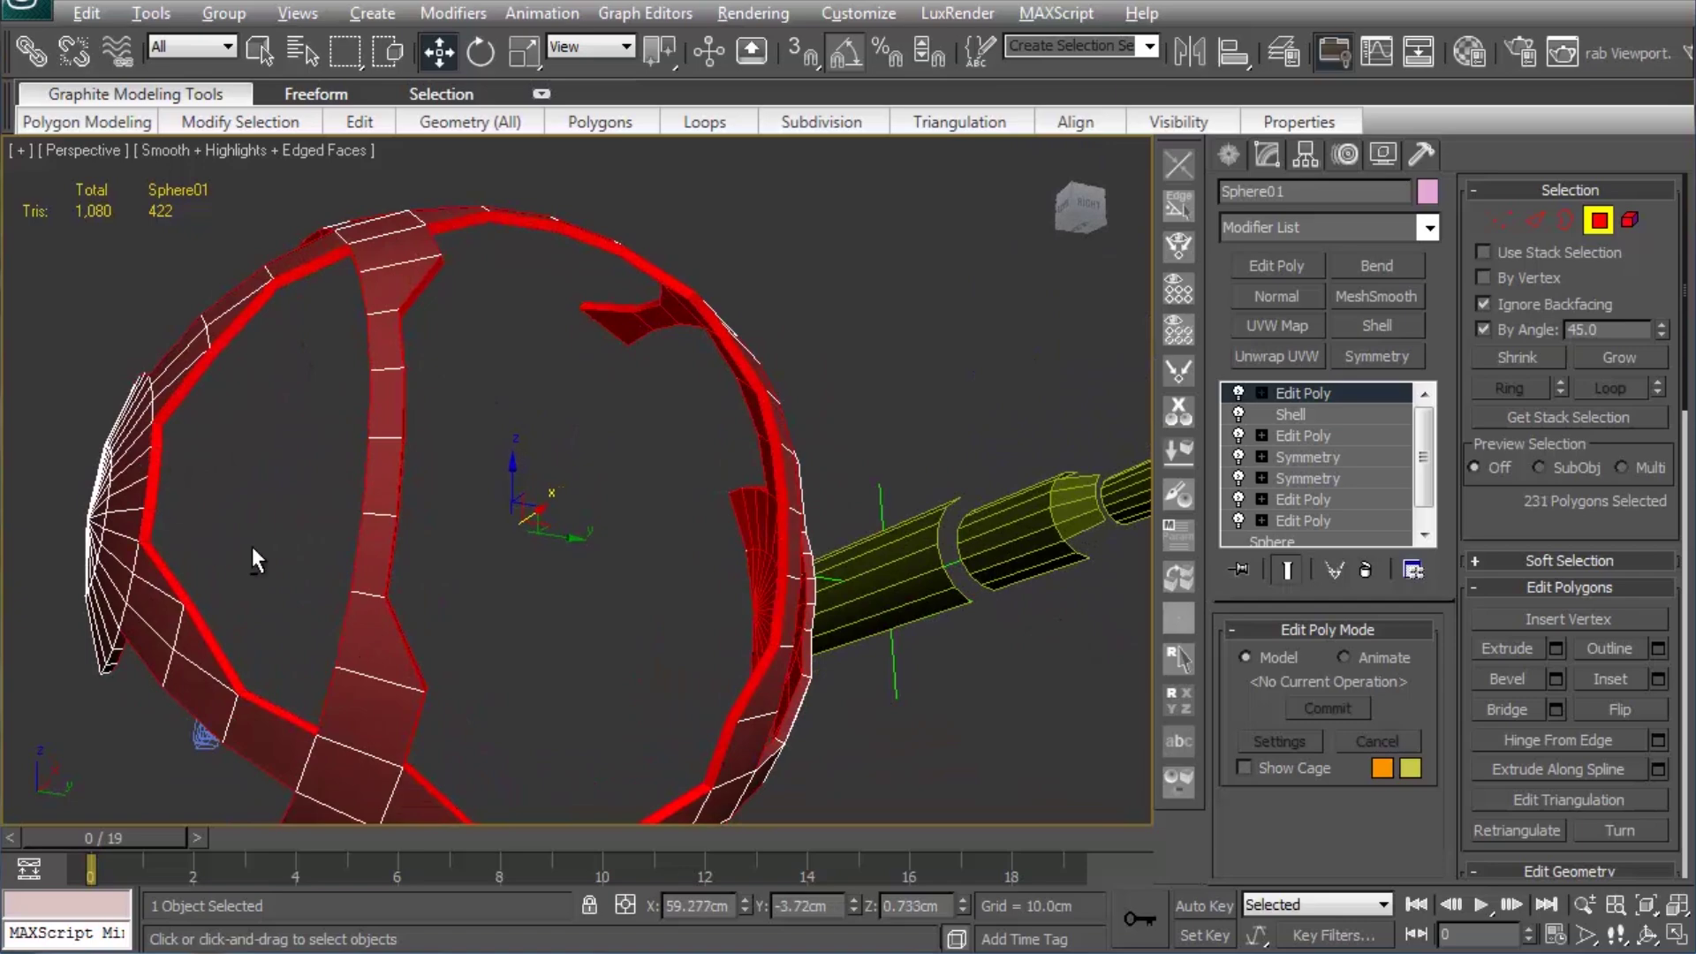
mouse_move(251, 545)
alt+middle_down()
mouse_move(448, 544)
mouse_move(179, 528)
mouse_move(453, 522)
mouse_move(607, 459)
mouse_move(830, 417)
alt+middle_up()
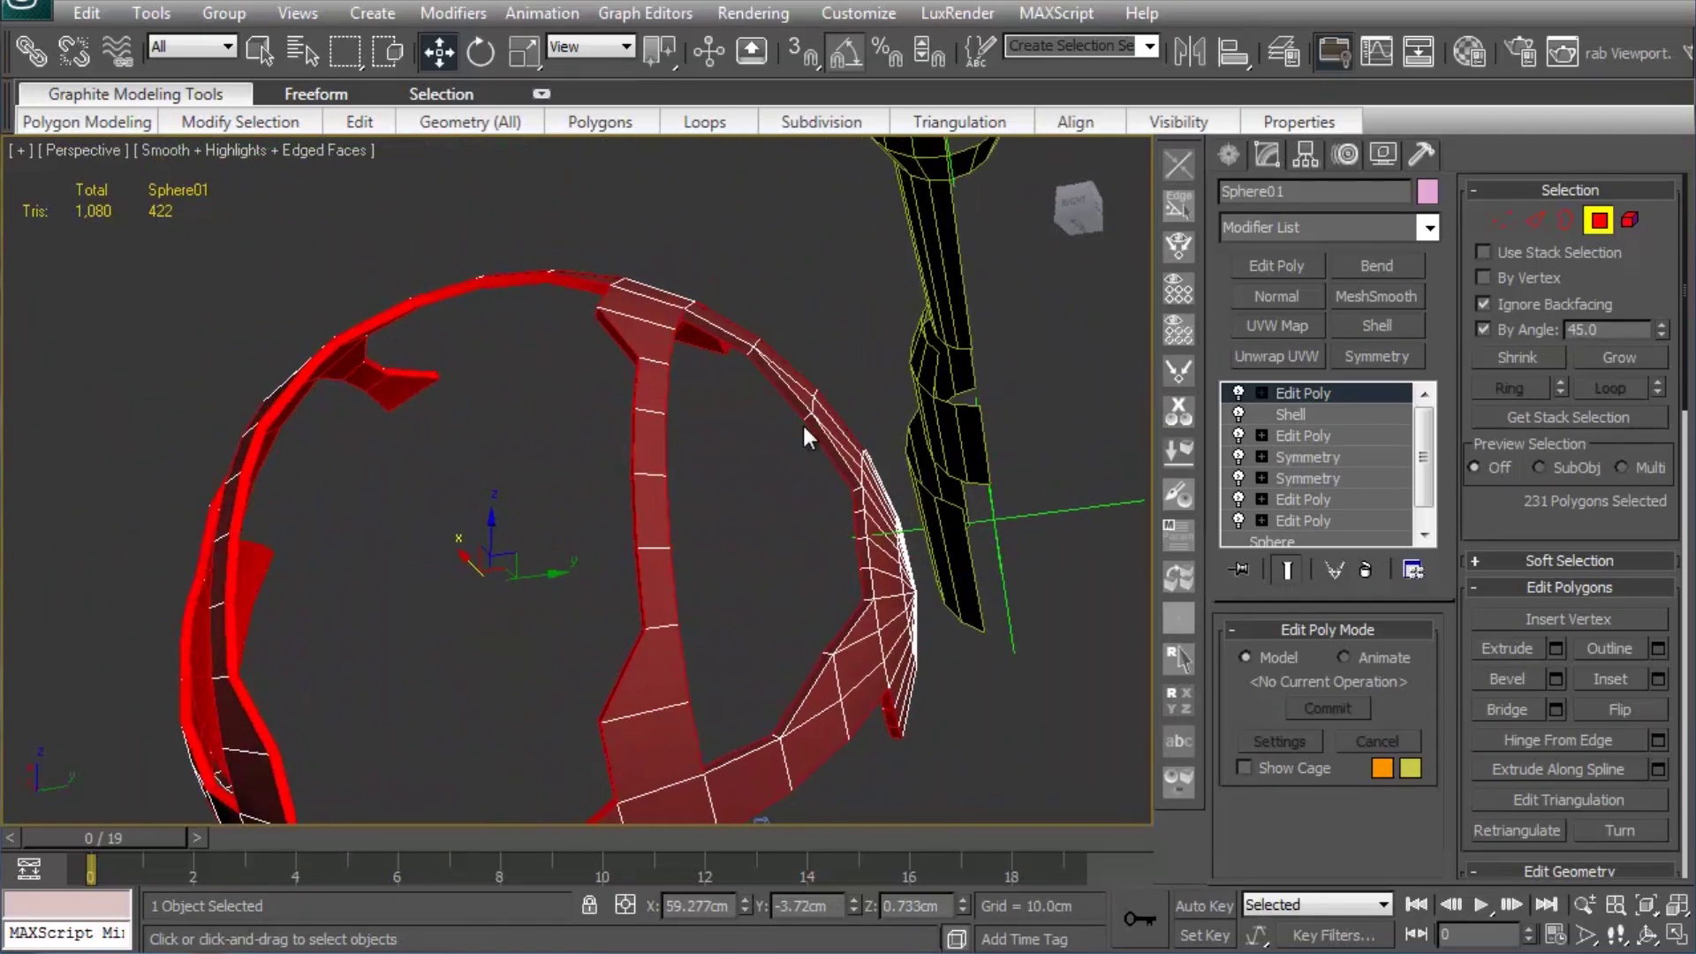
ctrl+click(802, 422)
ctrl+click(846, 477)
mouse_move(846, 477)
alt+middle_down()
mouse_move(871, 638)
mouse_move(681, 416)
mouse_move(662, 575)
mouse_move(714, 606)
mouse_move(670, 596)
mouse_move(656, 464)
mouse_move(651, 507)
mouse_move(594, 590)
mouse_move(386, 533)
mouse_move(461, 610)
mouse_move(644, 471)
mouse_move(566, 520)
mouse_move(375, 559)
mouse_move(491, 651)
mouse_move(579, 367)
mouse_move(651, 492)
mouse_move(510, 719)
mouse_move(489, 510)
mouse_move(553, 491)
mouse_move(549, 339)
mouse_move(460, 331)
mouse_move(560, 379)
mouse_move(546, 378)
alt+middle_up()
ctrl+click(714, 606)
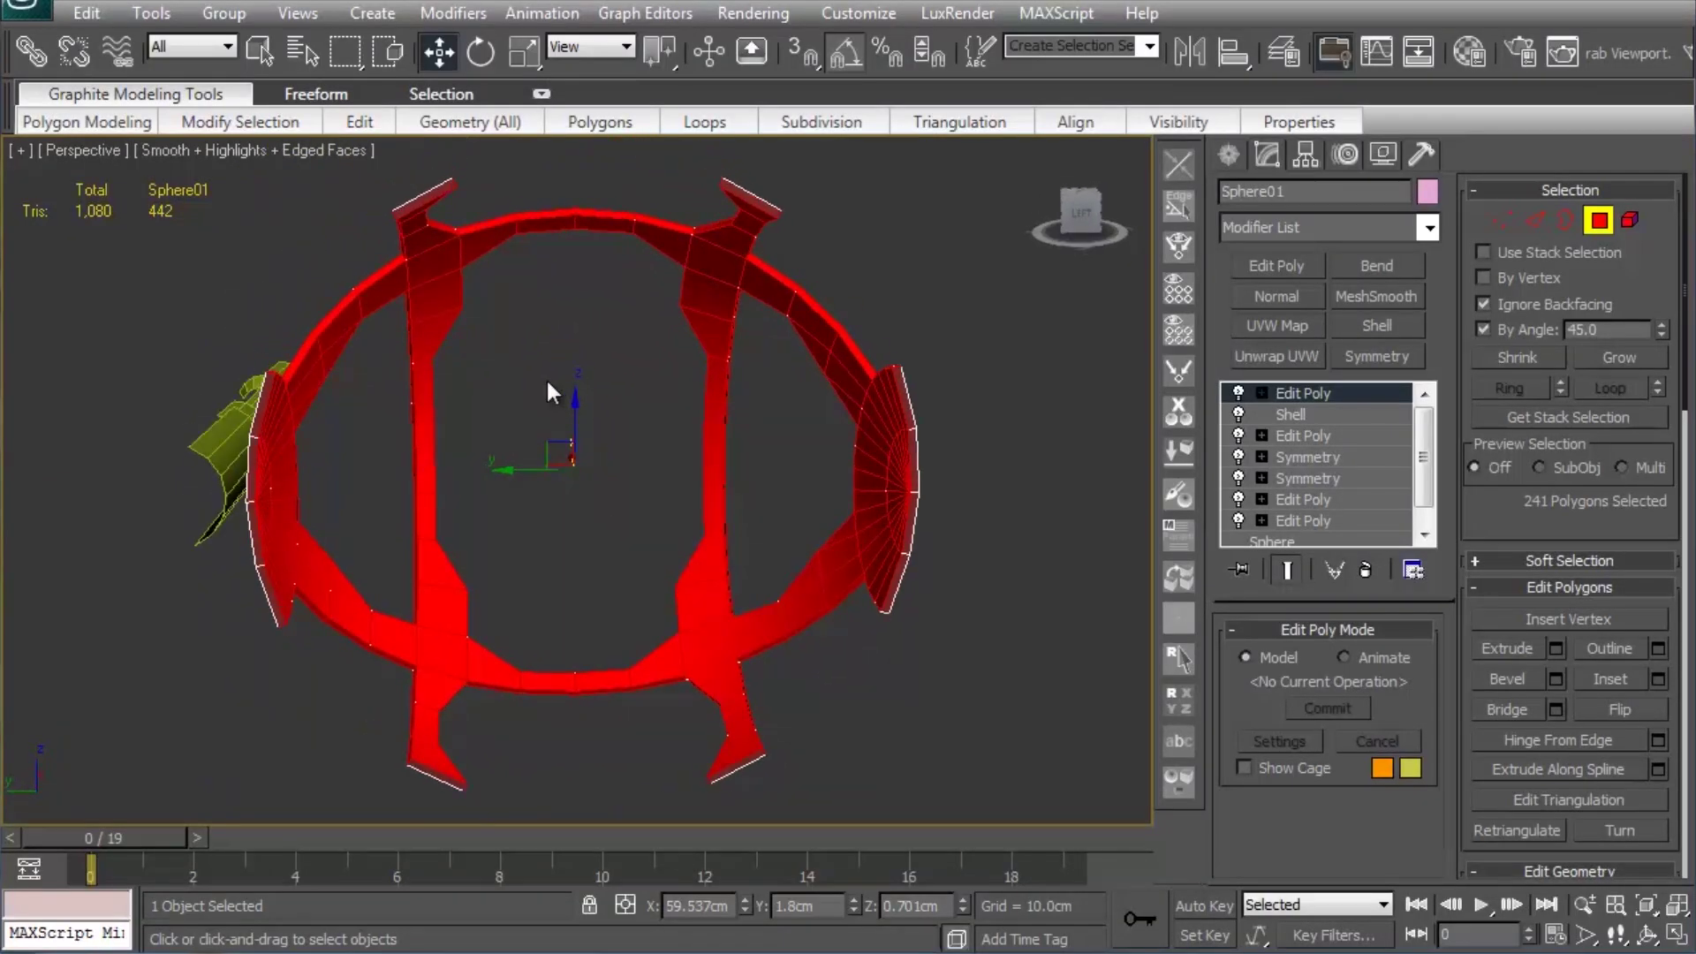
Step: Invert the selection to the 143 unwanted polygons and delete them, leaving 834 triangles
key(ctrl+z)
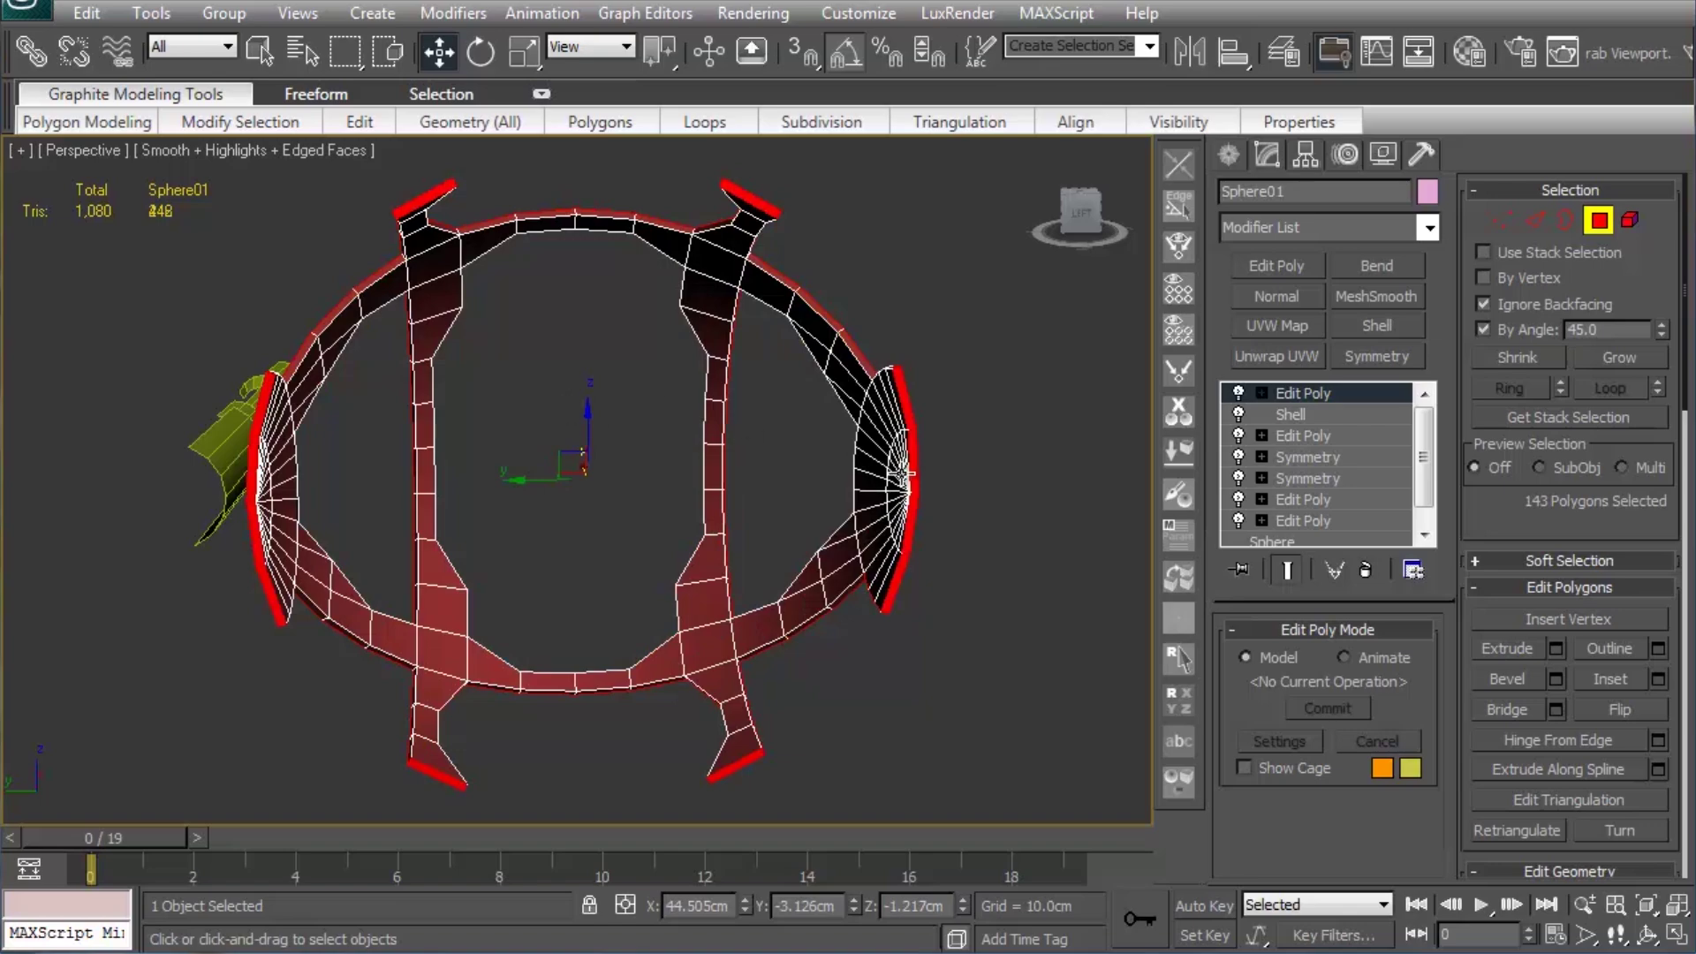
mouse_move(607, 449)
alt+middle_down()
mouse_move(787, 454)
mouse_move(547, 452)
mouse_move(682, 403)
mouse_move(674, 499)
alt+middle_up()
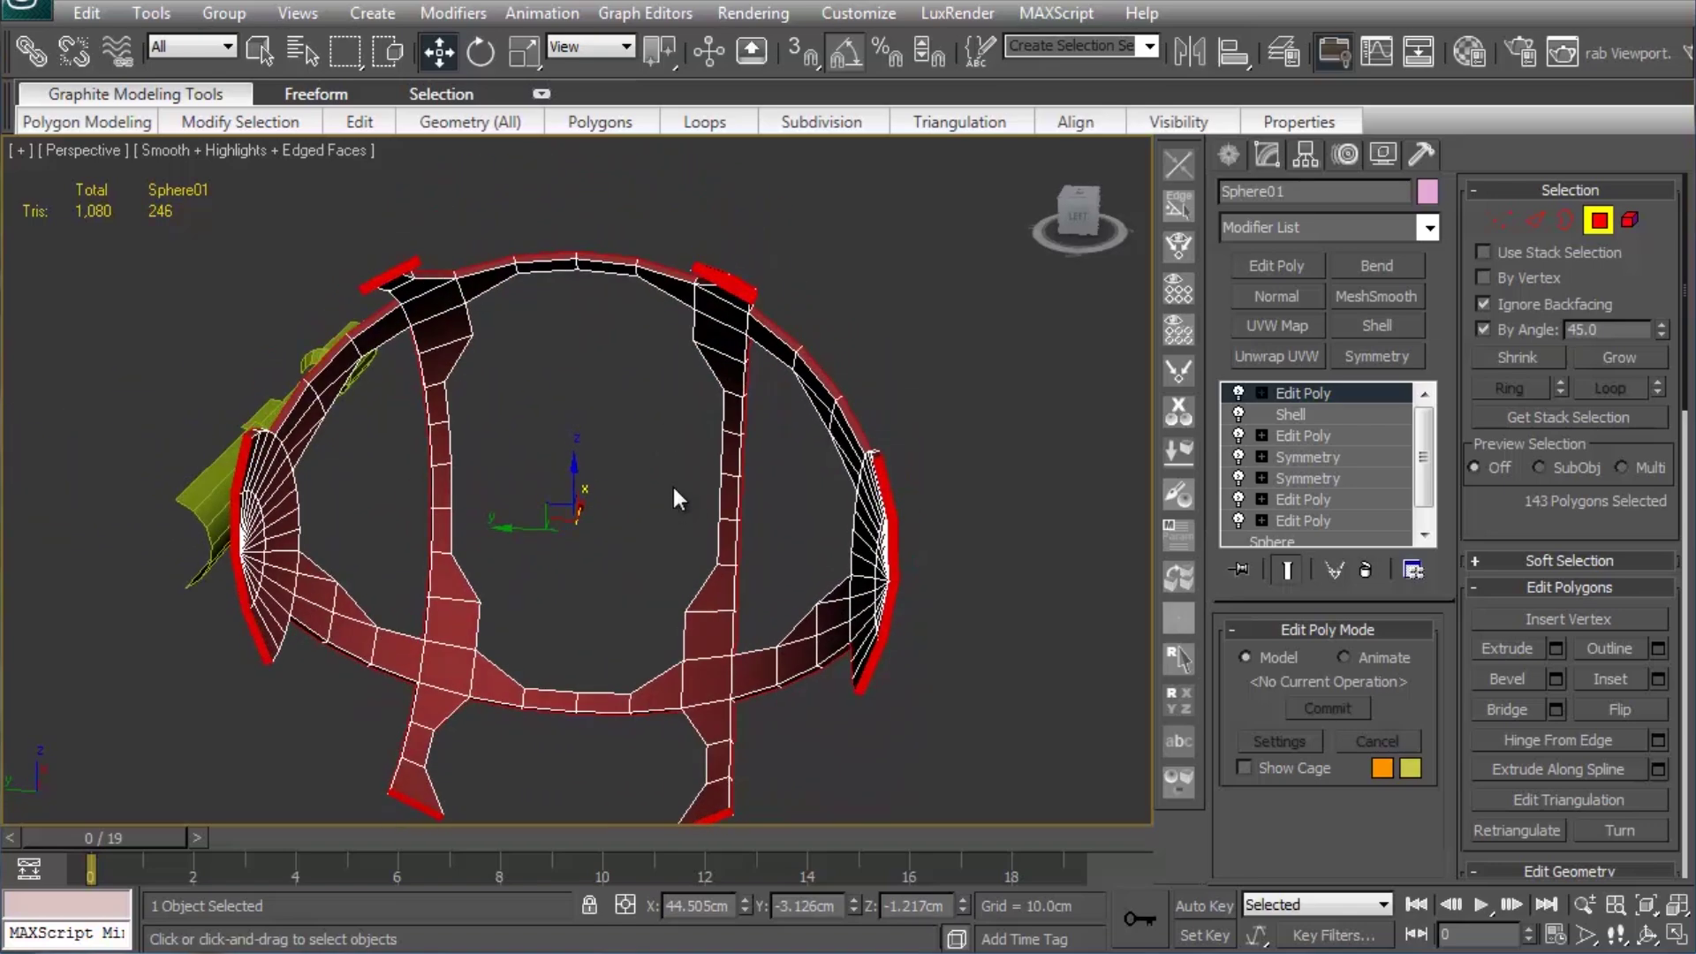
click(672, 483)
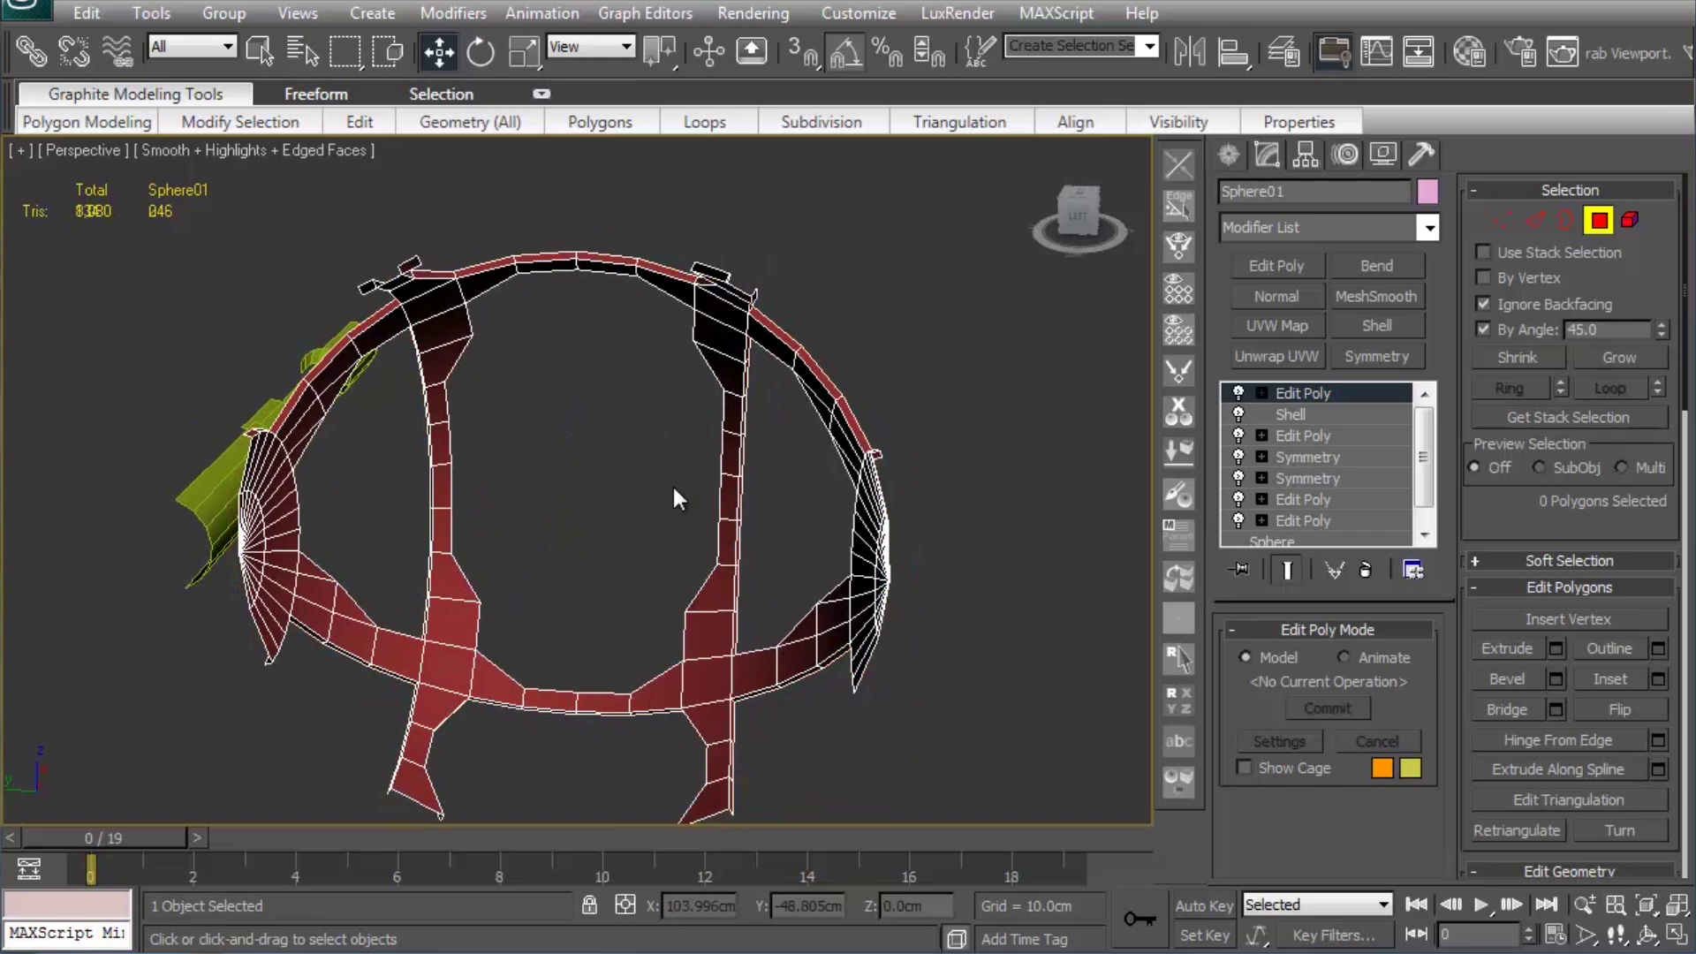
mouse_move(672, 484)
alt+middle_down()
mouse_move(676, 539)
mouse_move(691, 463)
mouse_move(454, 474)
mouse_move(417, 553)
mouse_move(229, 495)
mouse_move(230, 412)
mouse_move(627, 574)
mouse_move(523, 544)
mouse_move(568, 449)
mouse_move(642, 459)
mouse_move(812, 553)
mouse_move(844, 648)
mouse_move(786, 771)
mouse_move(291, 717)
mouse_move(360, 773)
mouse_move(643, 811)
mouse_move(735, 713)
alt+middle_up()
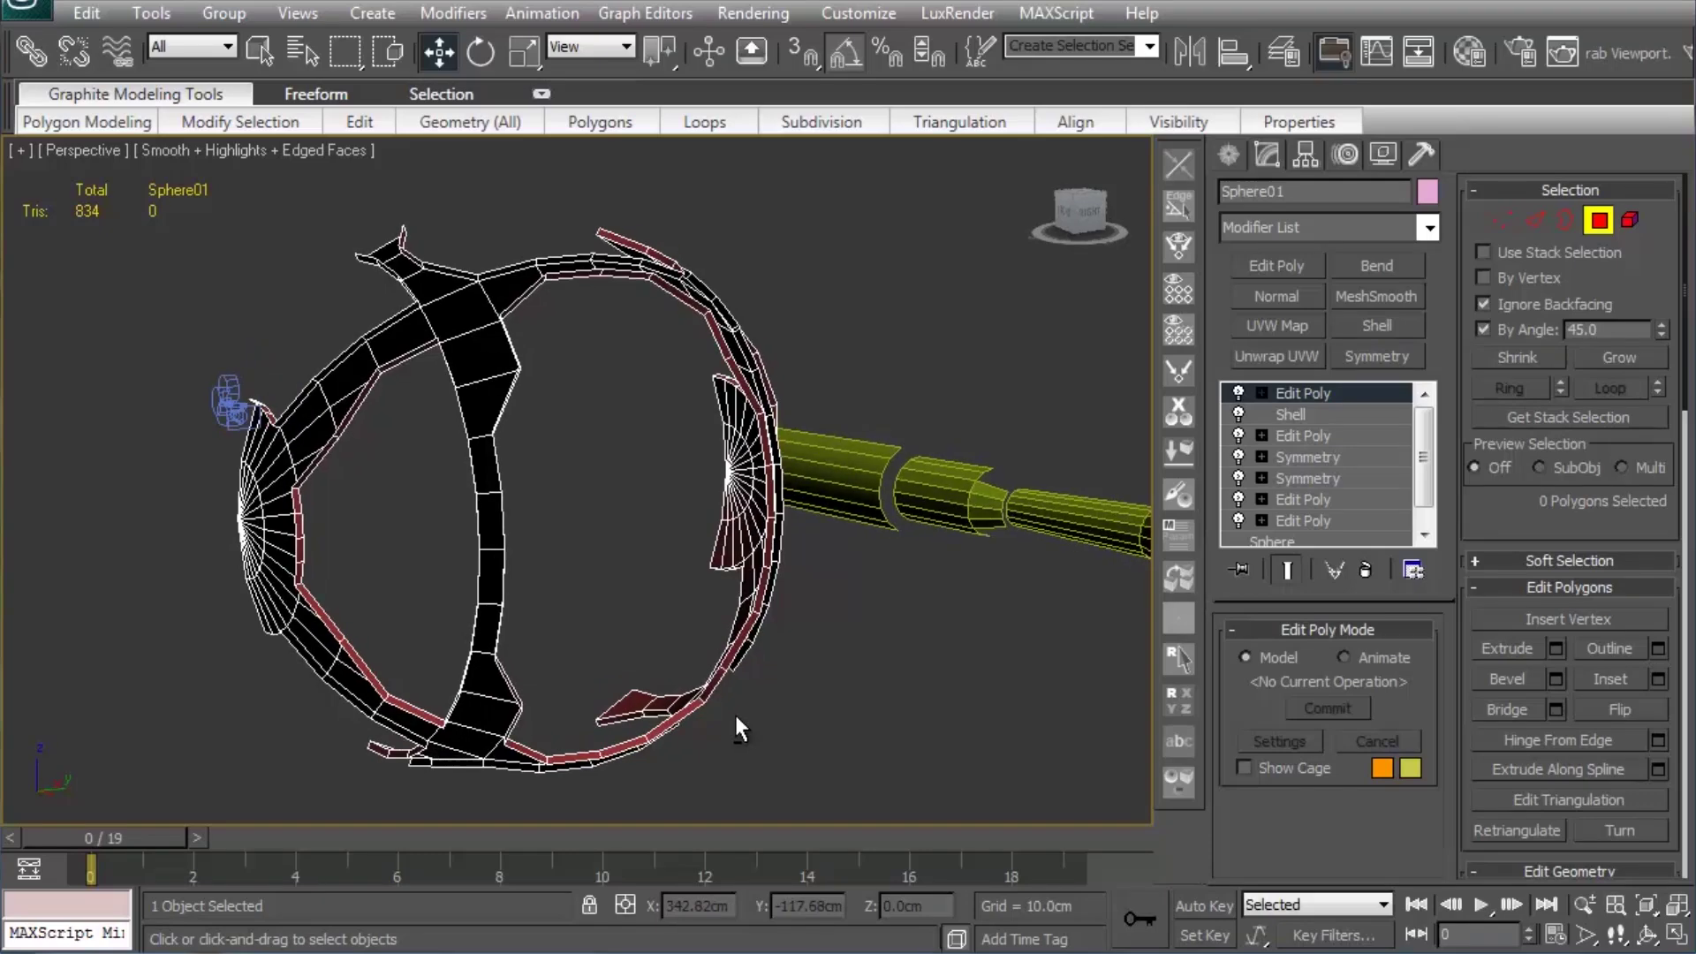
click(1258, 394)
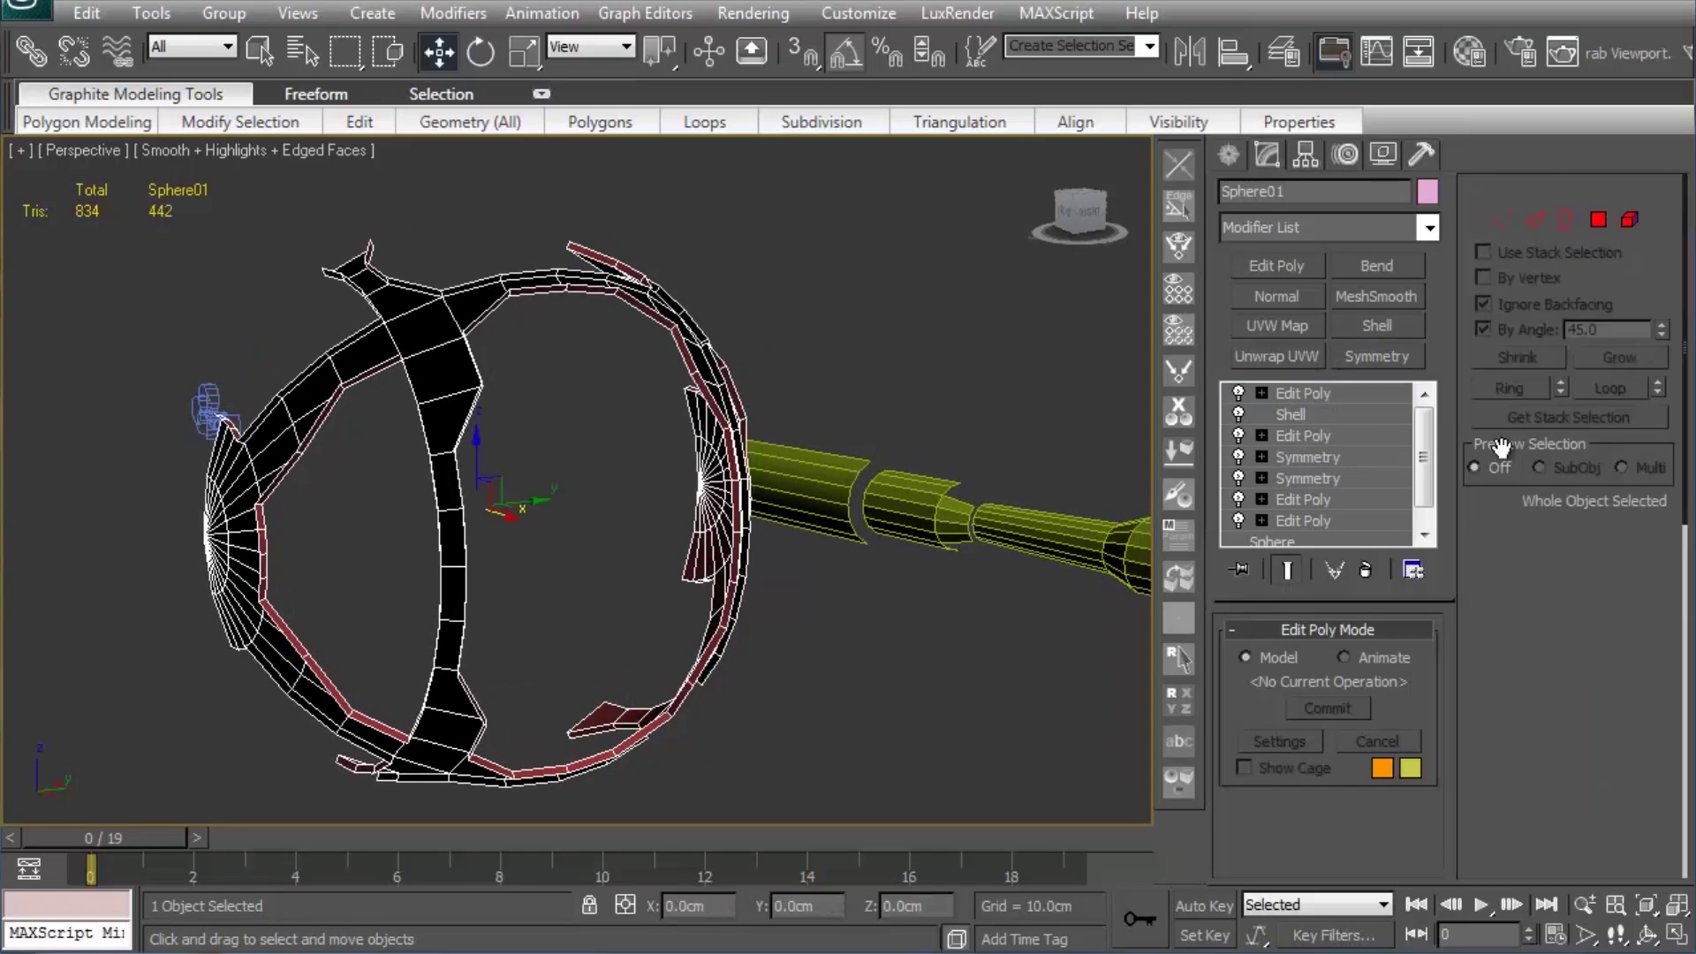
click(1240, 393)
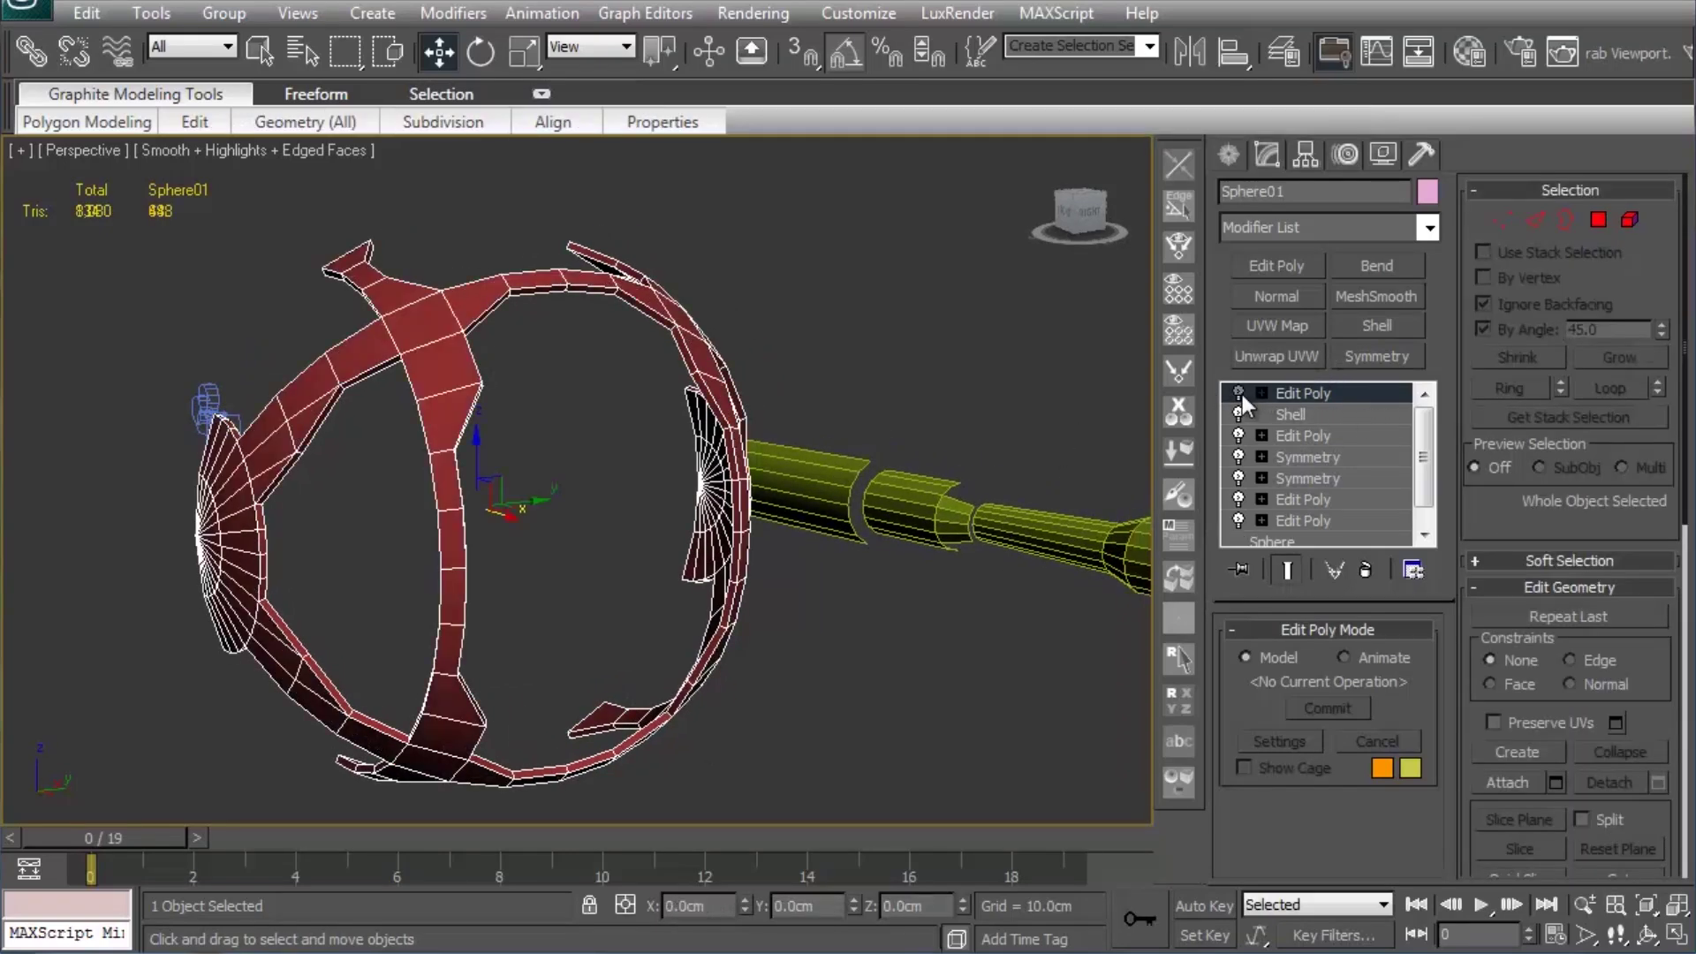
click(1279, 268)
mouse_move(641, 352)
alt+middle_down()
mouse_move(601, 411)
mouse_move(532, 408)
mouse_move(634, 529)
alt+middle_up()
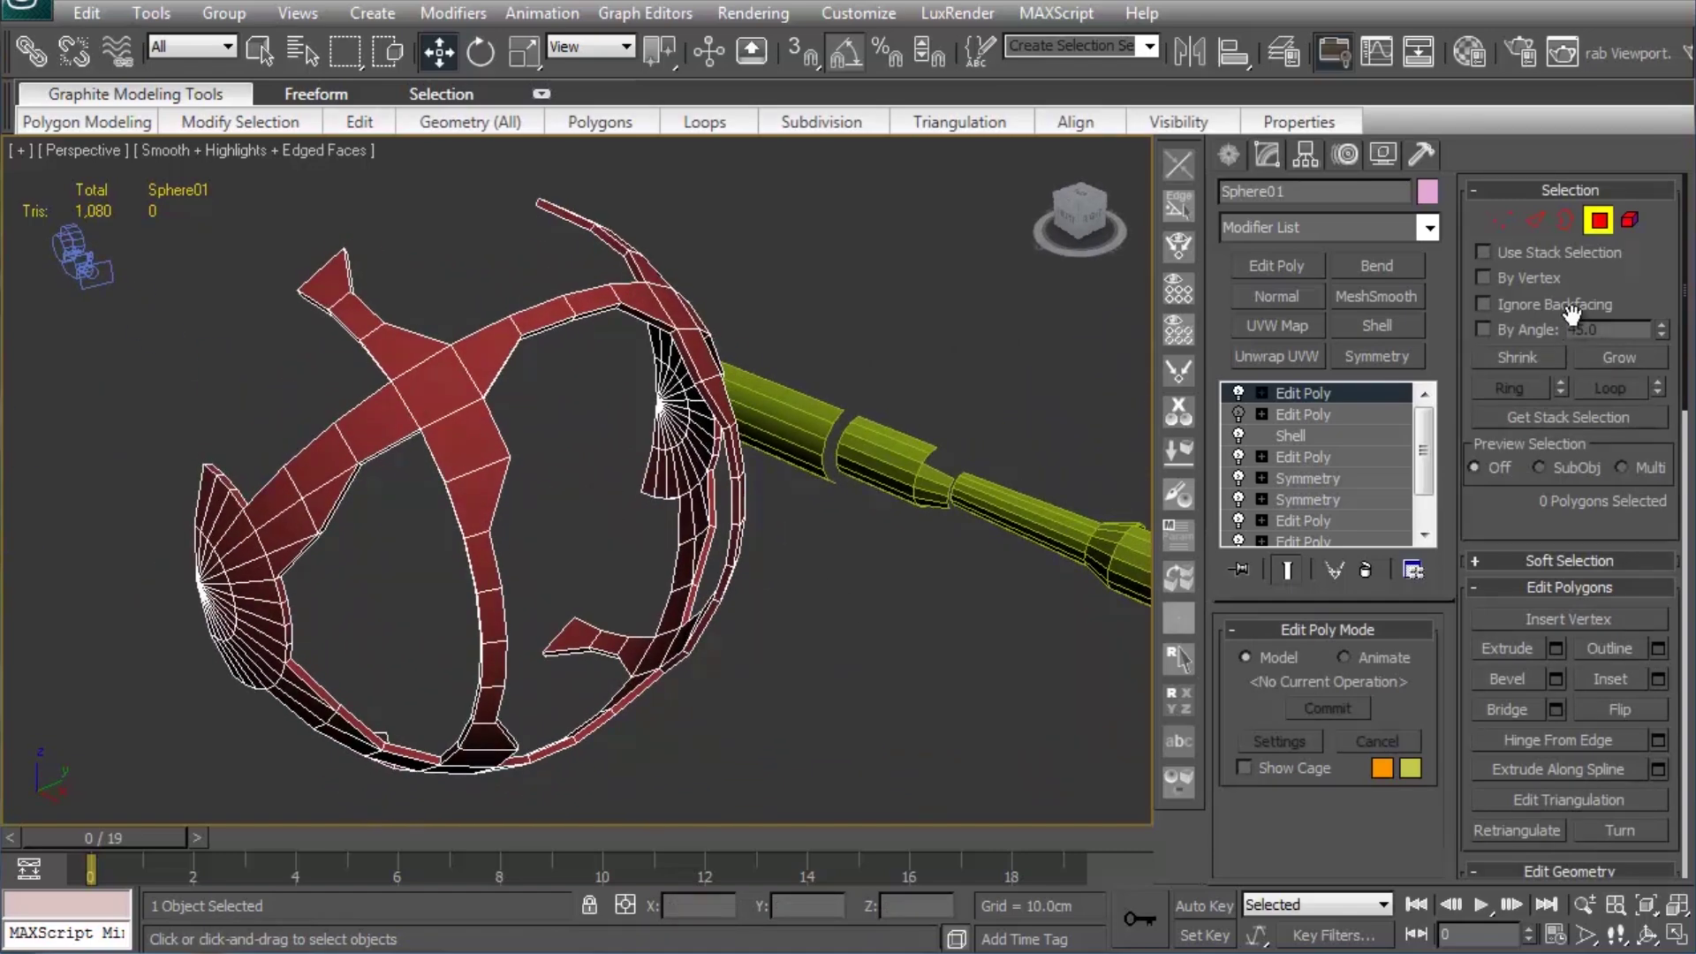
click(1525, 326)
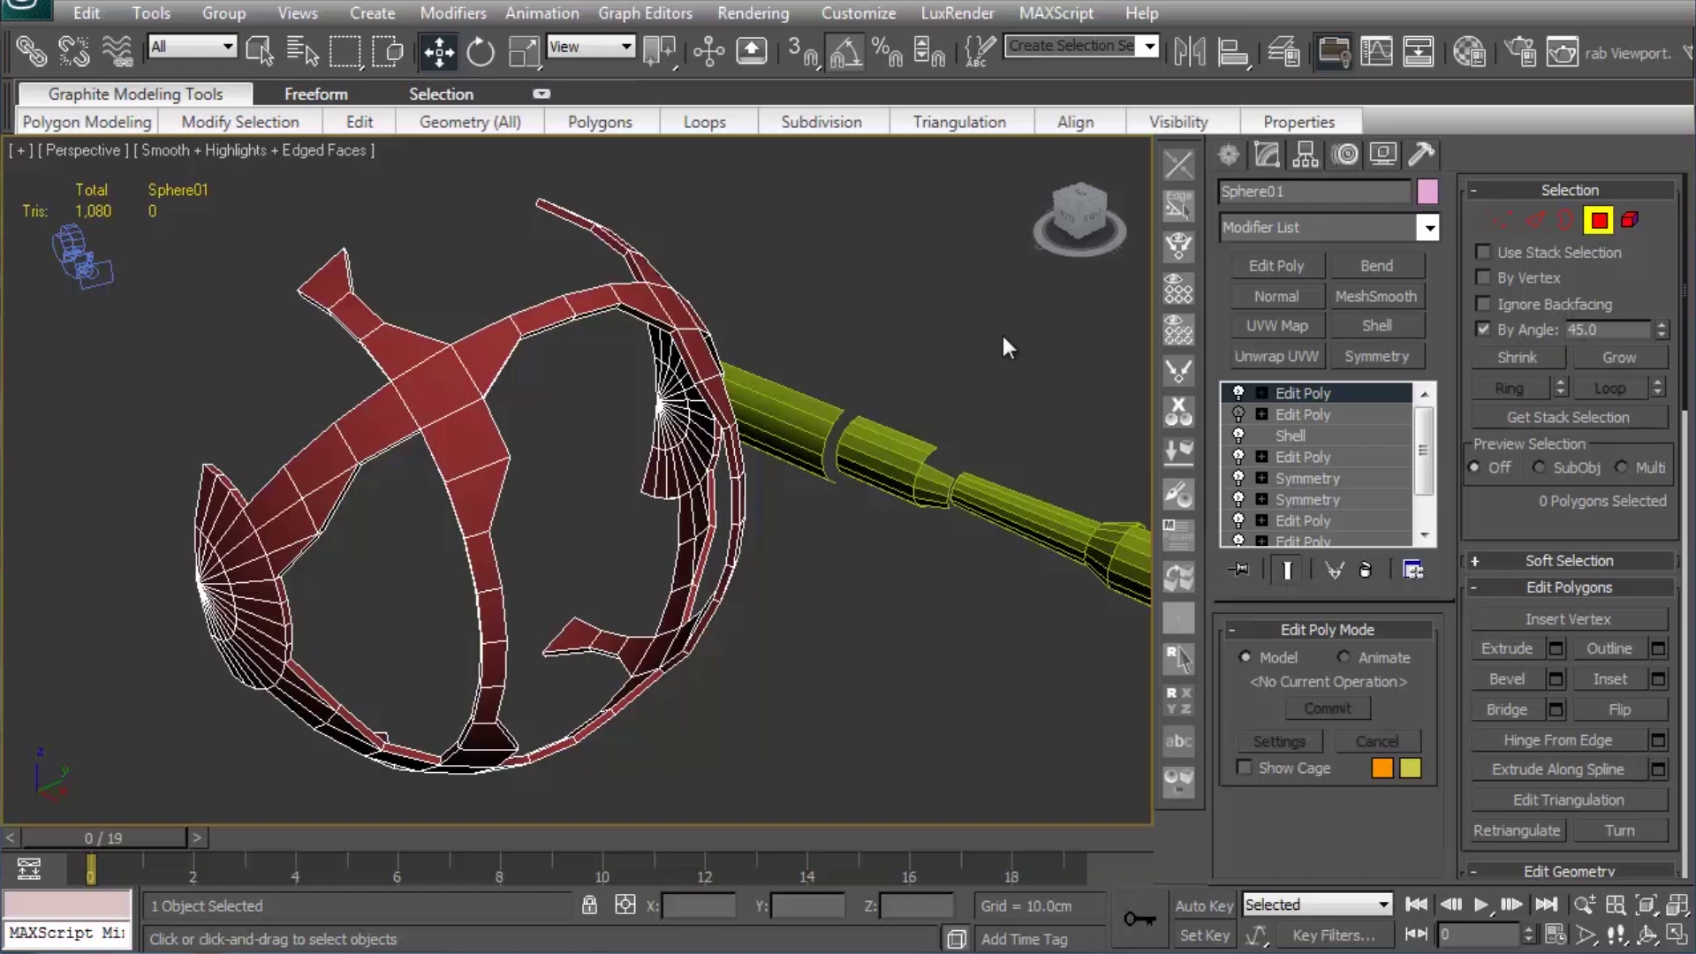
click(450, 385)
mouse_move(449, 385)
alt+middle_down()
mouse_move(810, 458)
mouse_move(634, 422)
mouse_move(345, 405)
mouse_move(595, 431)
alt+middle_up()
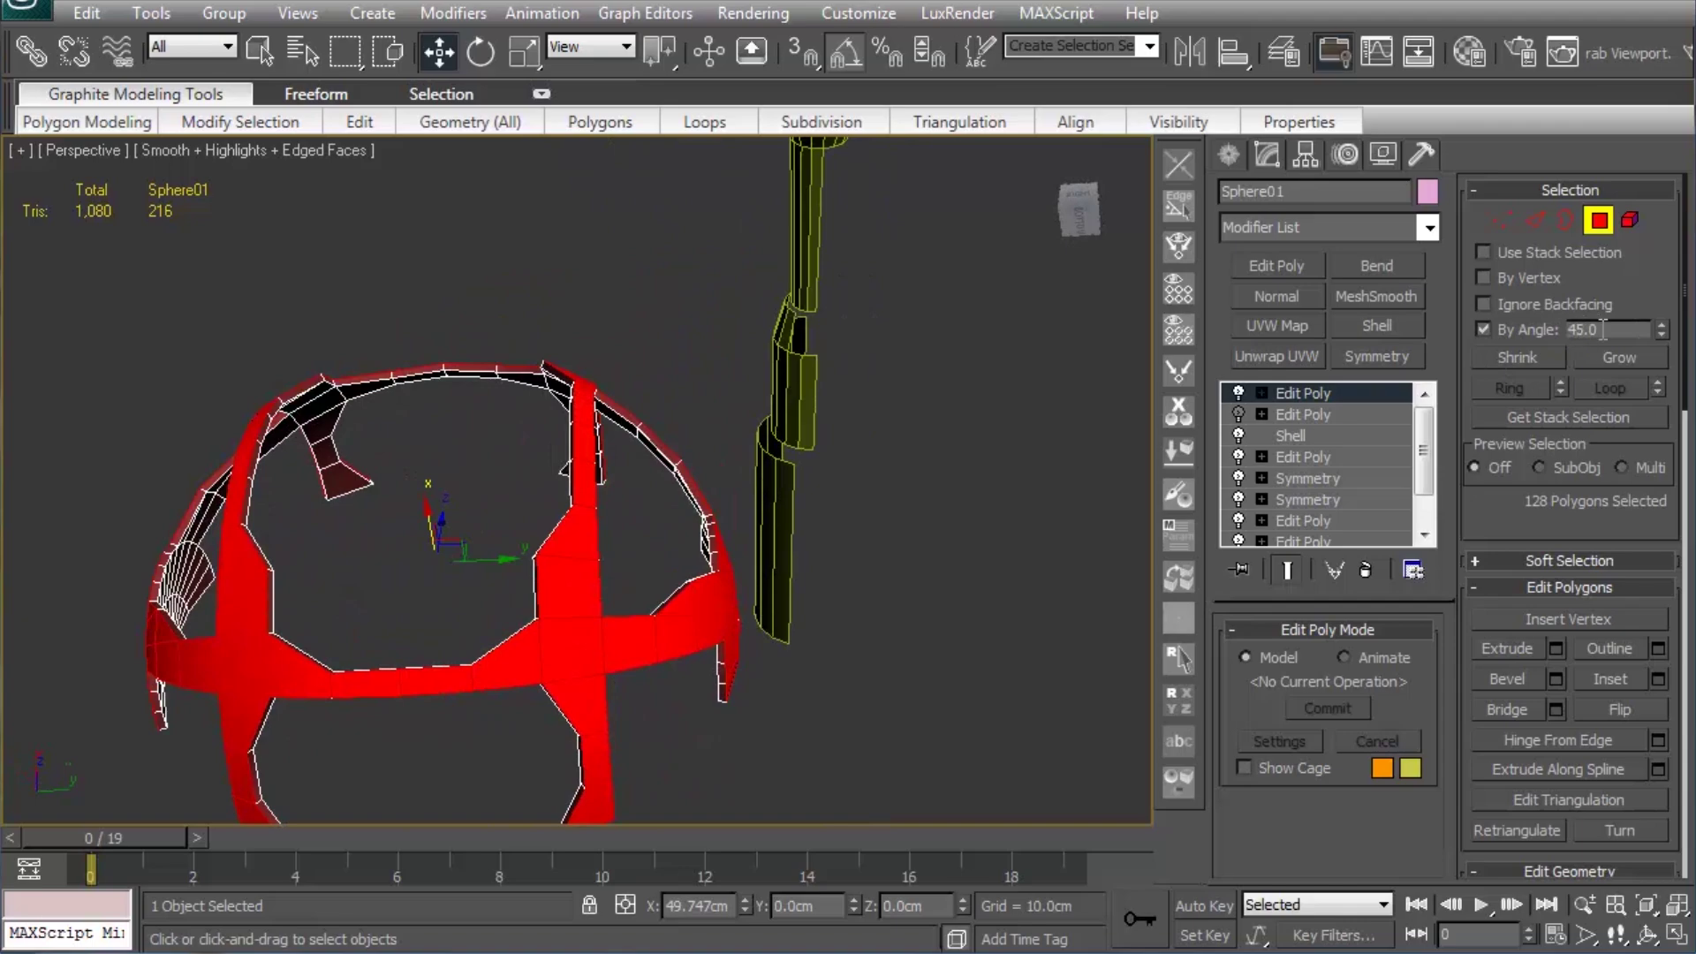
mouse_move(595, 431)
alt+middle_down()
mouse_move(533, 369)
mouse_move(500, 410)
mouse_move(562, 417)
alt+middle_up()
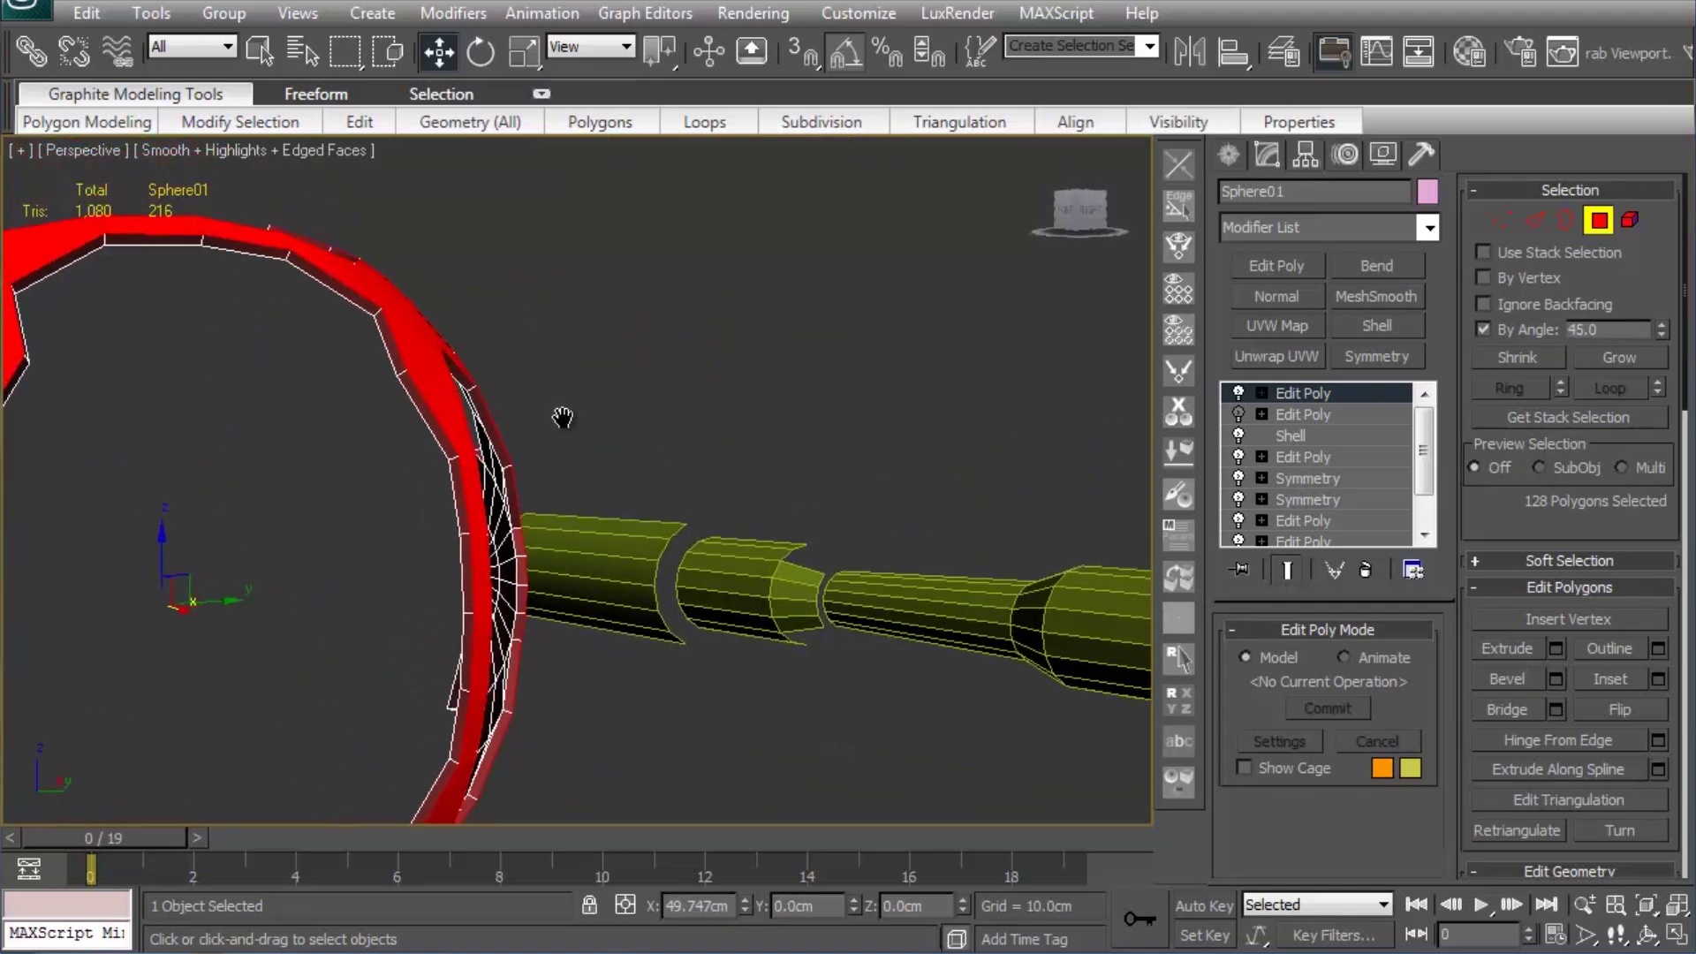
scroll(337, 423, up, 3)
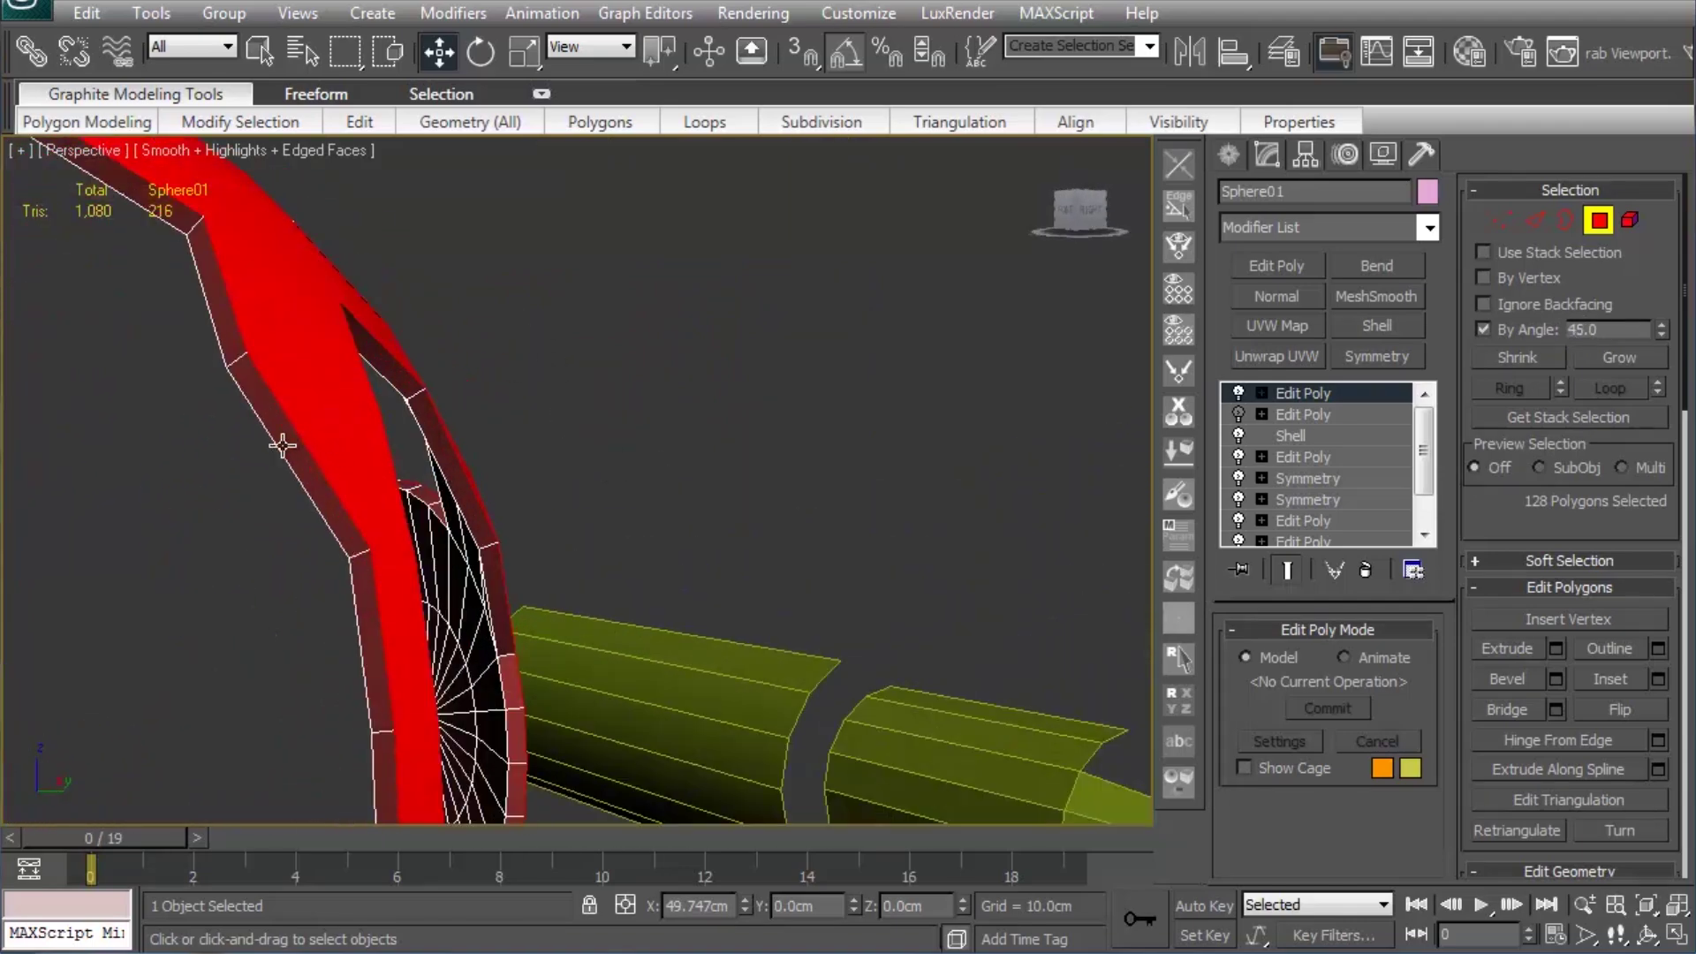
mouse_move(283, 446)
alt+middle_down()
mouse_move(479, 509)
mouse_move(251, 542)
alt+middle_up()
scroll(595, 483, down, 3)
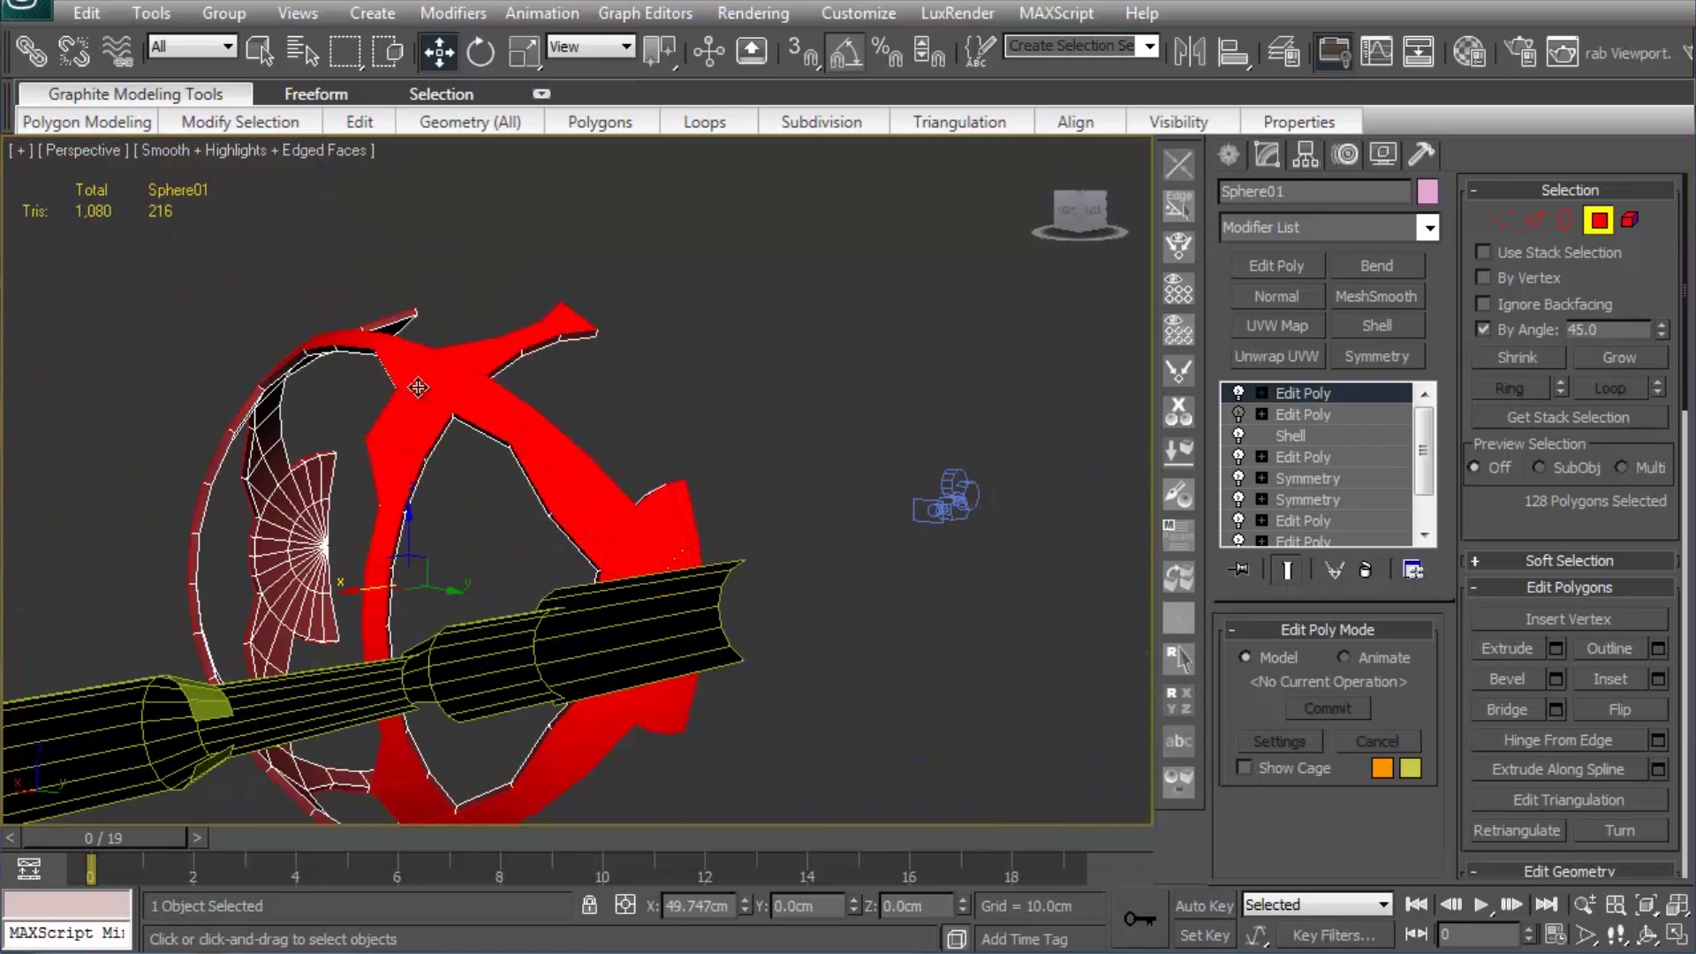
mouse_move(418, 387)
alt+middle_down()
mouse_move(492, 522)
mouse_move(222, 495)
mouse_move(360, 594)
mouse_move(461, 423)
mouse_move(457, 519)
mouse_move(711, 629)
mouse_move(724, 459)
alt+middle_up()
key(ctrl+d)
click(731, 446)
alt+middle_drag(686, 390, 614, 294)
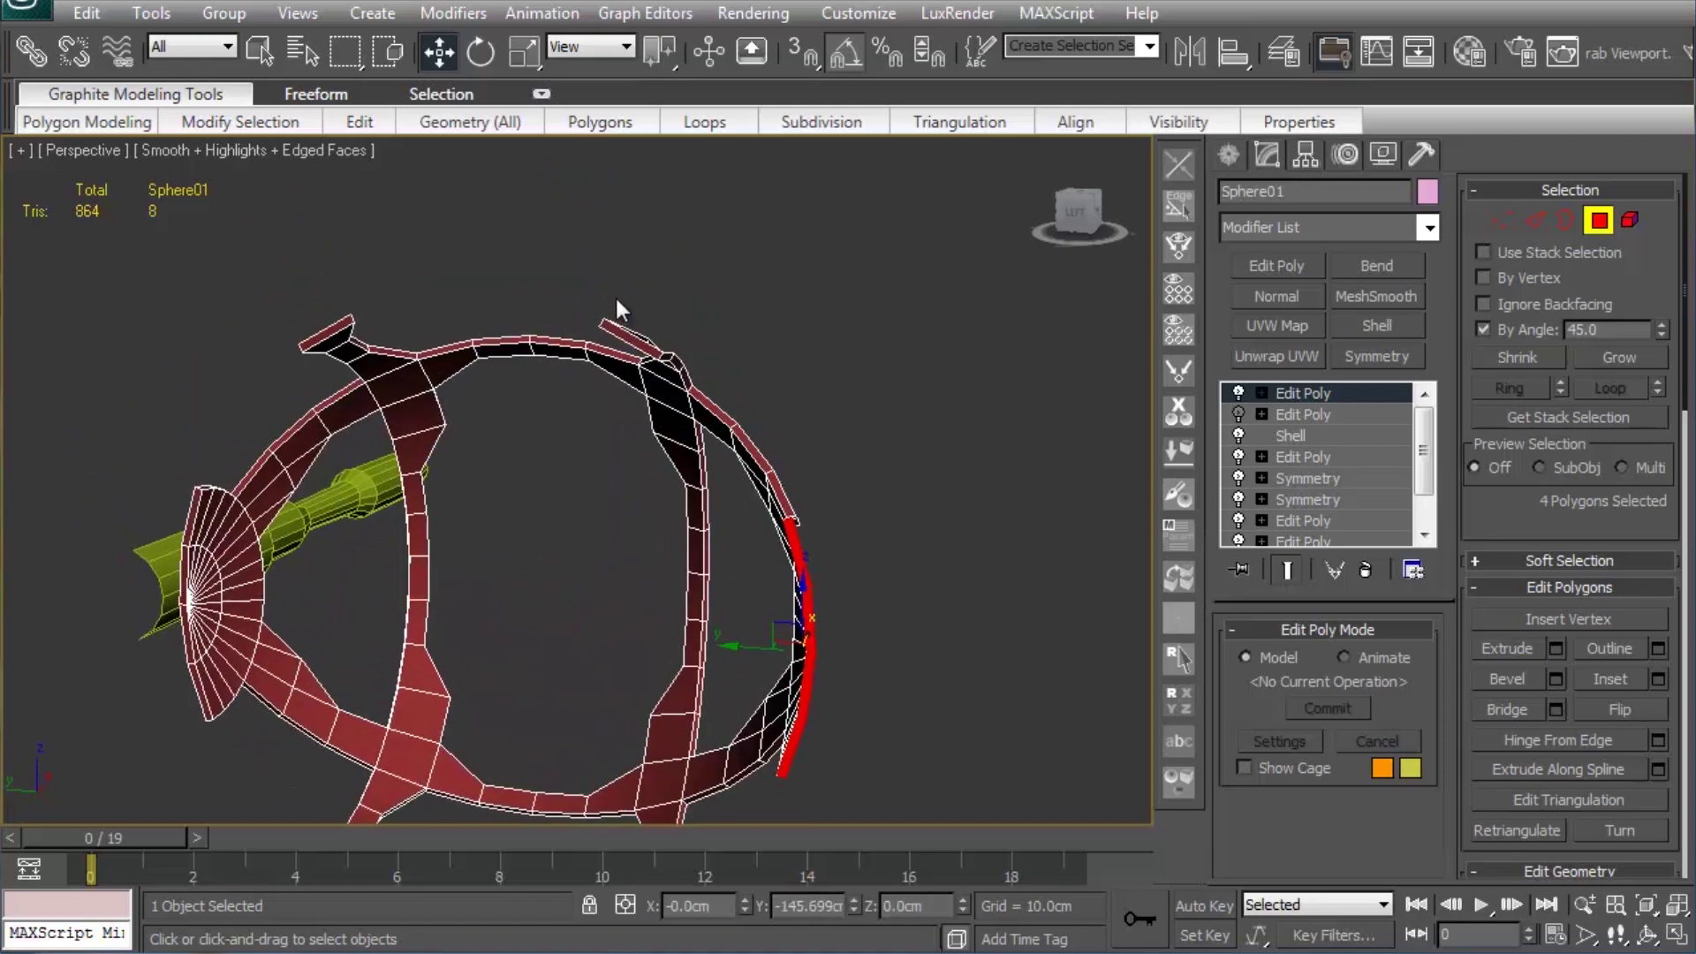
ctrl+click(616, 324)
mouse_move(522, 345)
alt+middle_down()
mouse_move(503, 447)
mouse_move(643, 406)
mouse_move(547, 415)
alt+middle_up()
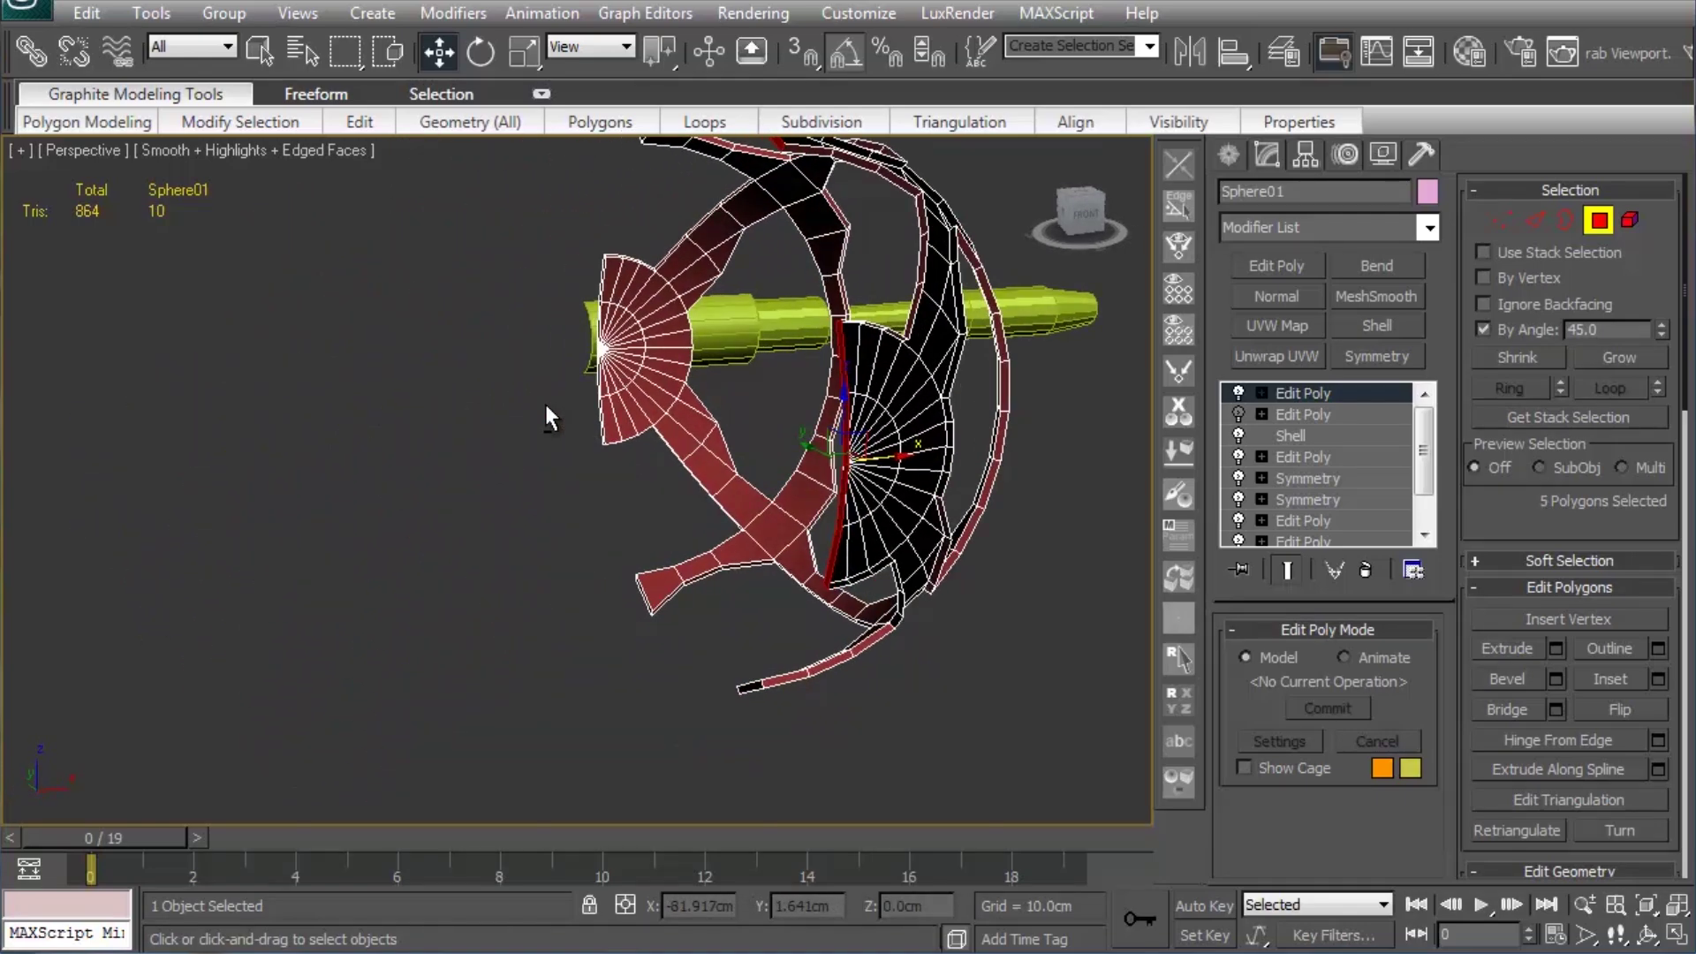
click(1361, 569)
mouse_move(758, 412)
alt+middle_down()
mouse_move(875, 379)
mouse_move(853, 437)
mouse_move(318, 443)
mouse_move(352, 564)
mouse_move(485, 462)
mouse_move(739, 435)
mouse_move(852, 453)
alt+middle_up()
click(216, 236)
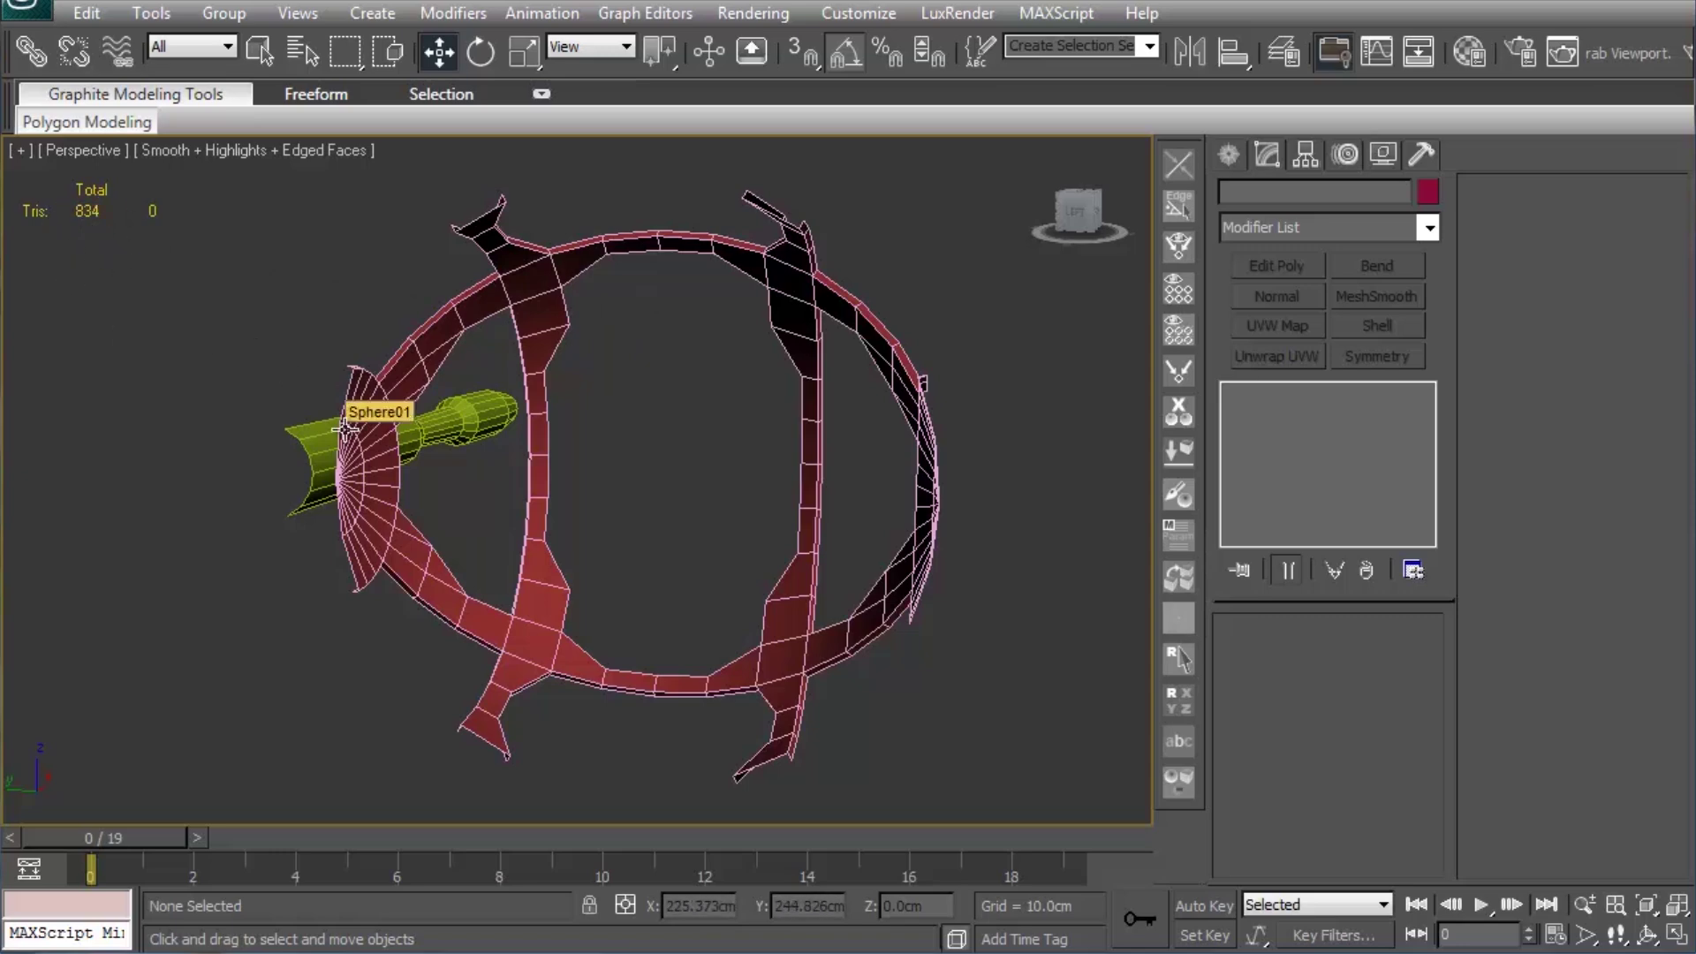
mouse_move(344, 428)
alt+middle_down()
mouse_move(695, 427)
mouse_move(581, 438)
alt+middle_up()
scroll(581, 438, up, 2)
scroll(409, 394, up, 2)
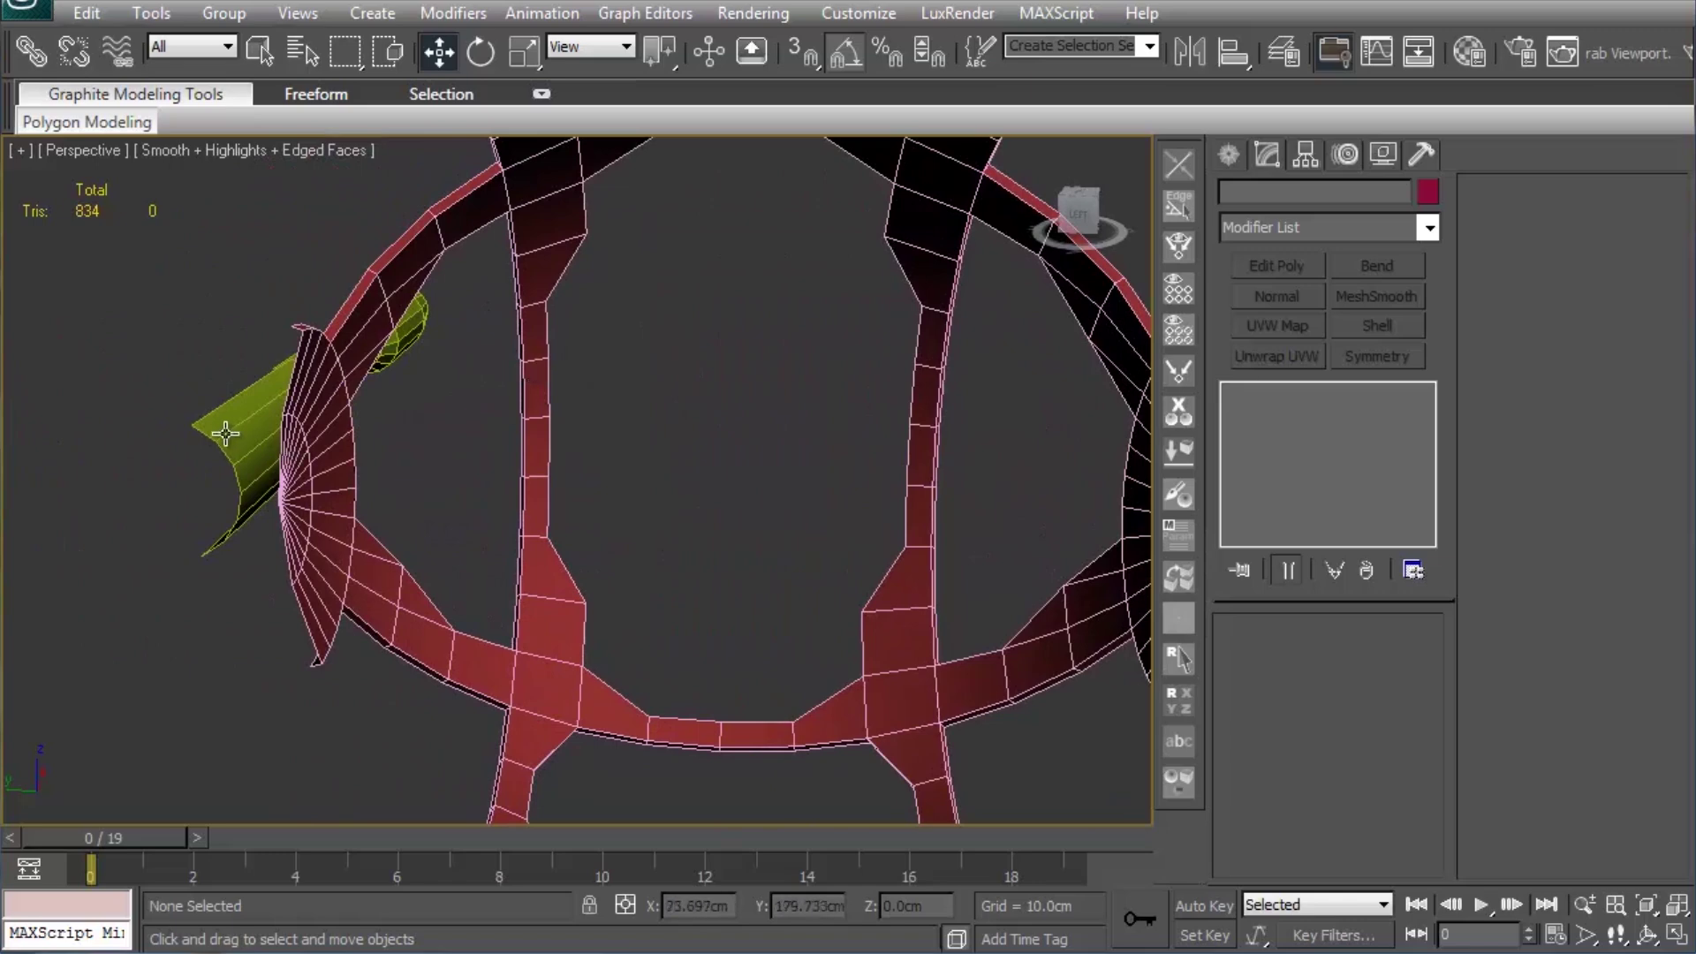
click(257, 431)
scroll(529, 446, down, 4)
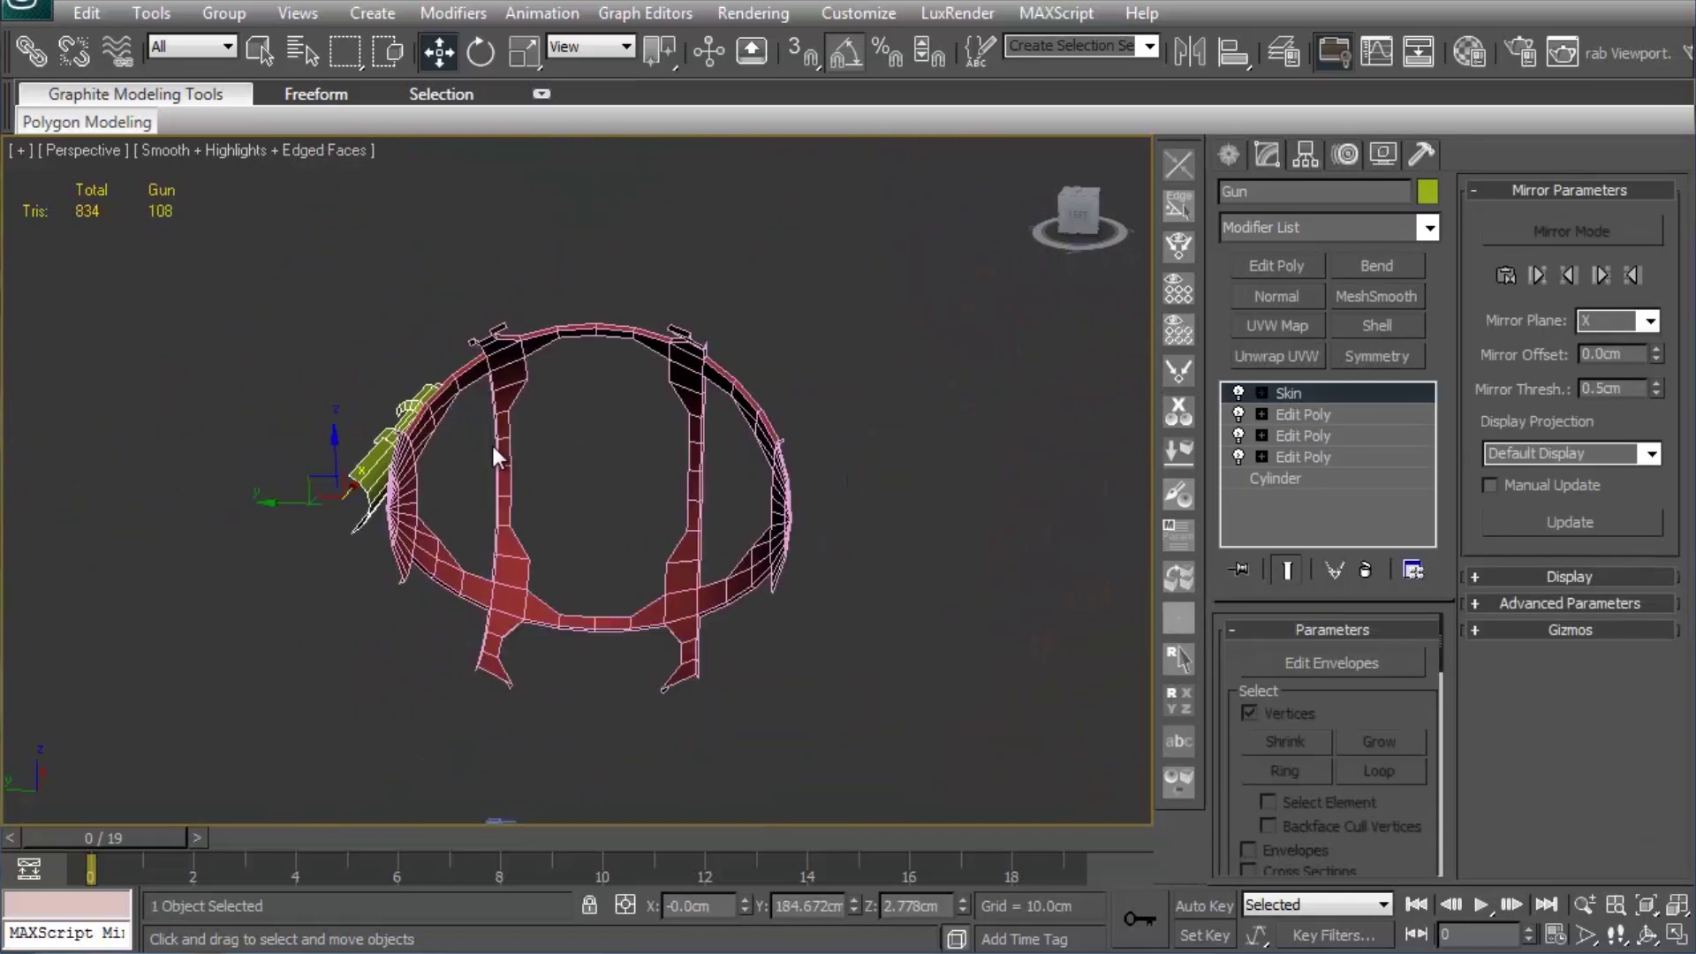
mouse_move(695, 599)
alt+middle_down()
mouse_move(521, 594)
mouse_move(761, 548)
mouse_move(760, 496)
mouse_move(678, 537)
mouse_move(666, 492)
mouse_move(753, 559)
alt+middle_up()
scroll(678, 537, up, 4)
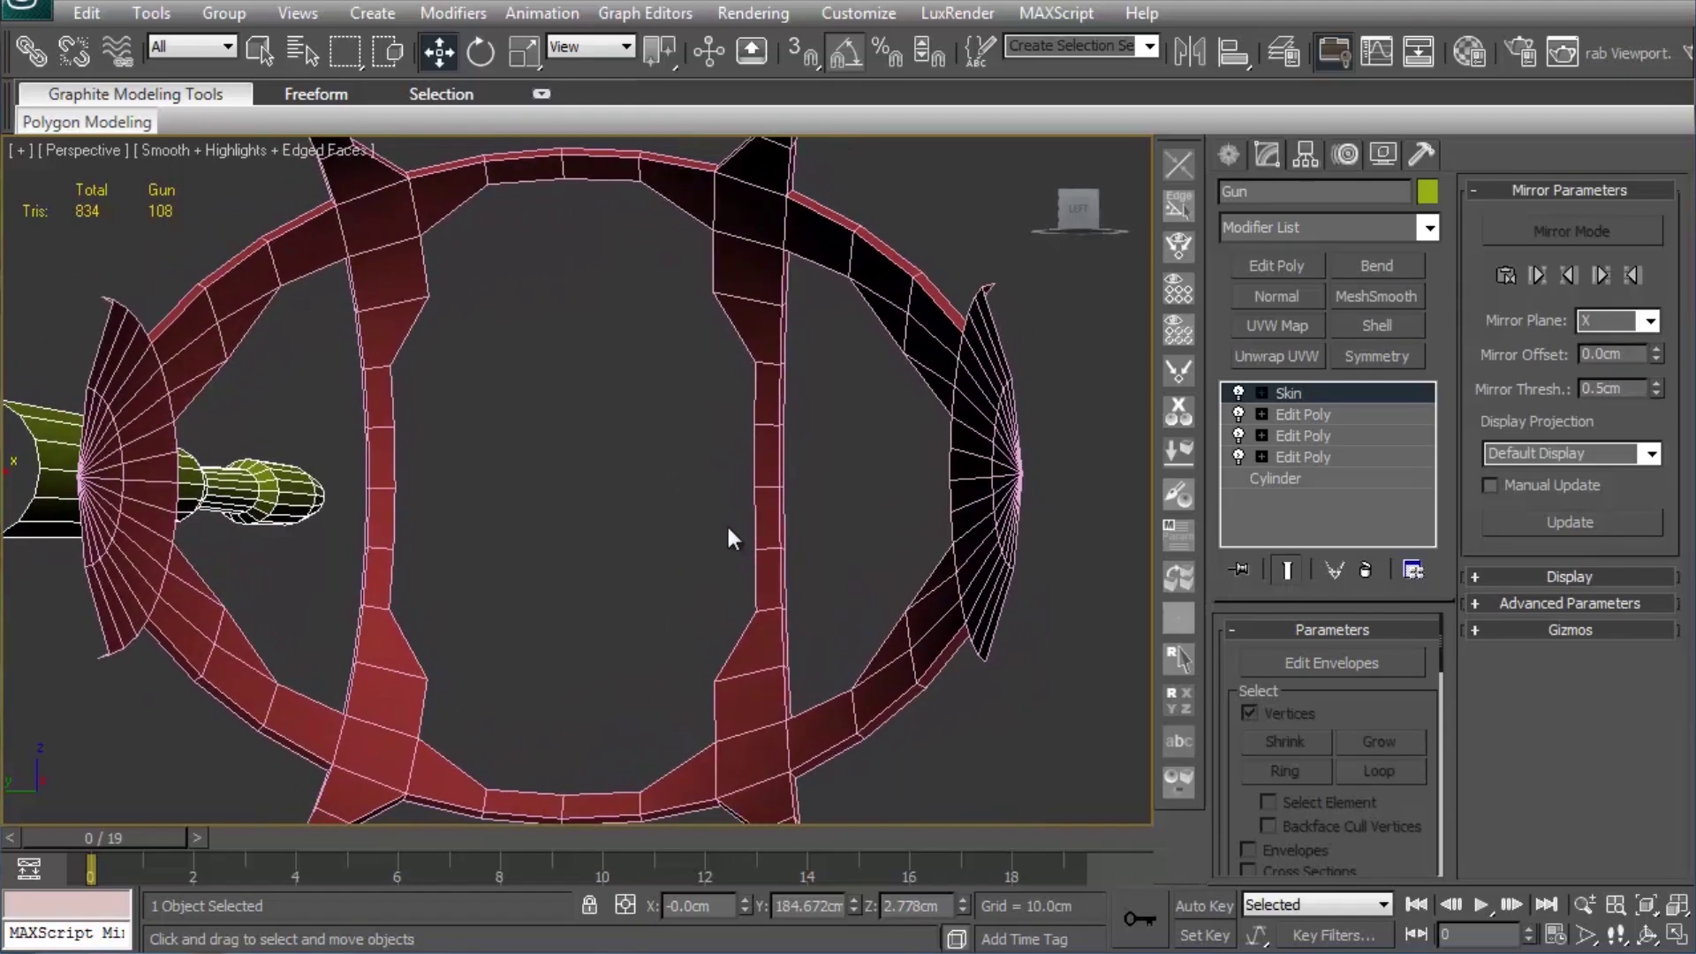
mouse_move(726, 523)
alt+middle_down()
mouse_move(747, 462)
mouse_move(776, 479)
mouse_move(795, 461)
mouse_move(807, 560)
mouse_move(814, 443)
mouse_move(804, 473)
alt+middle_up()
scroll(769, 475, up, 5)
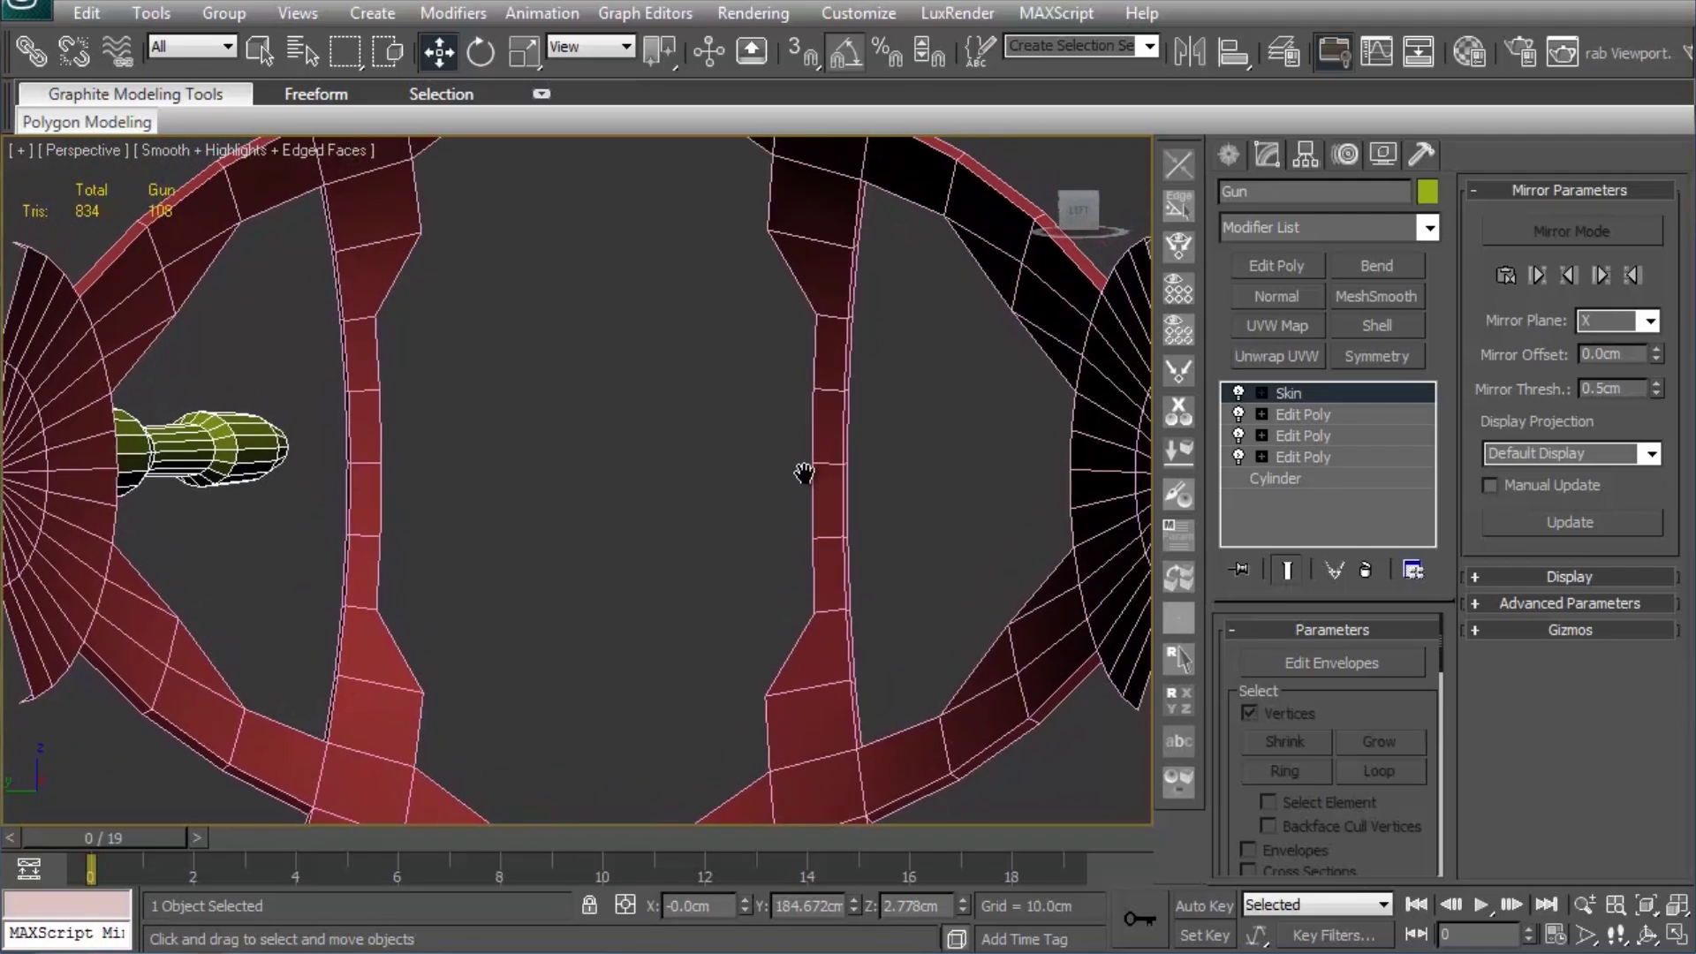